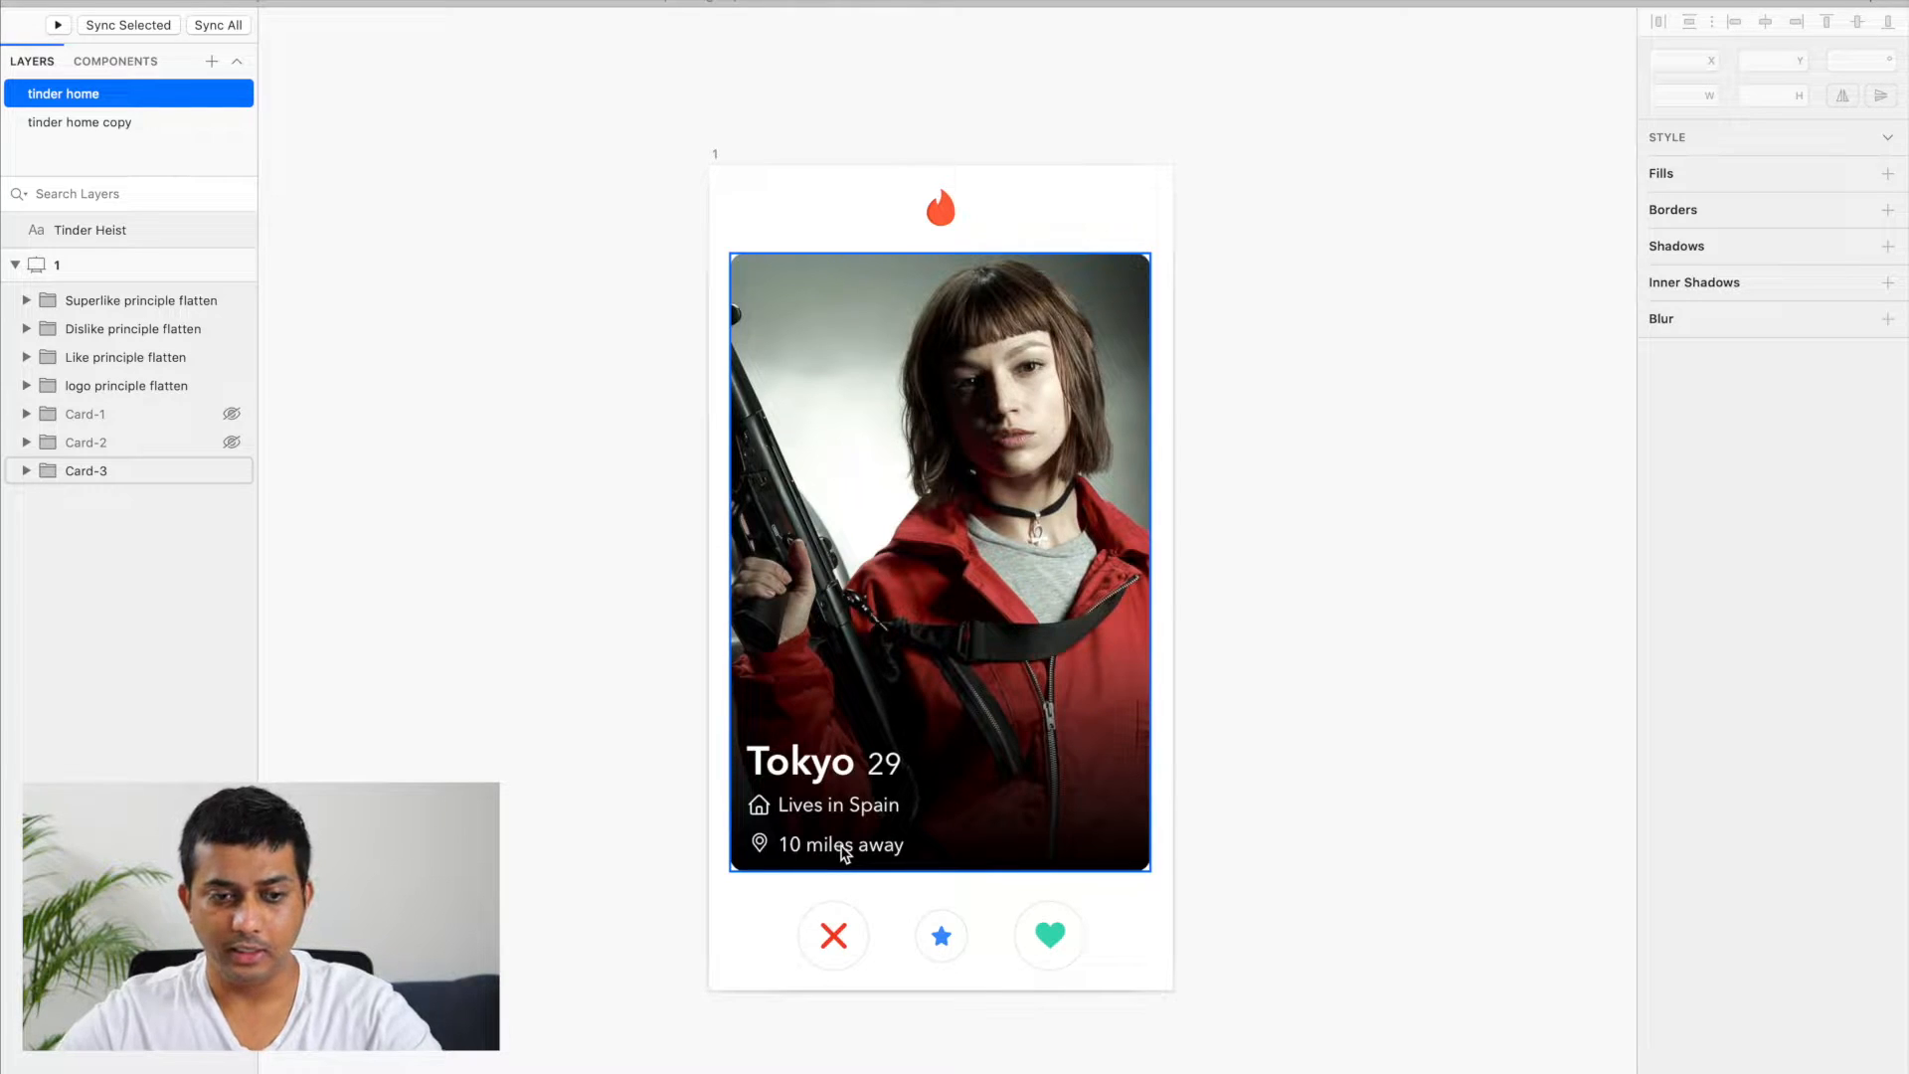
Step: Make the hidden Card-2 and Card-1 groups visible on artboard 1
left_click(231, 442)
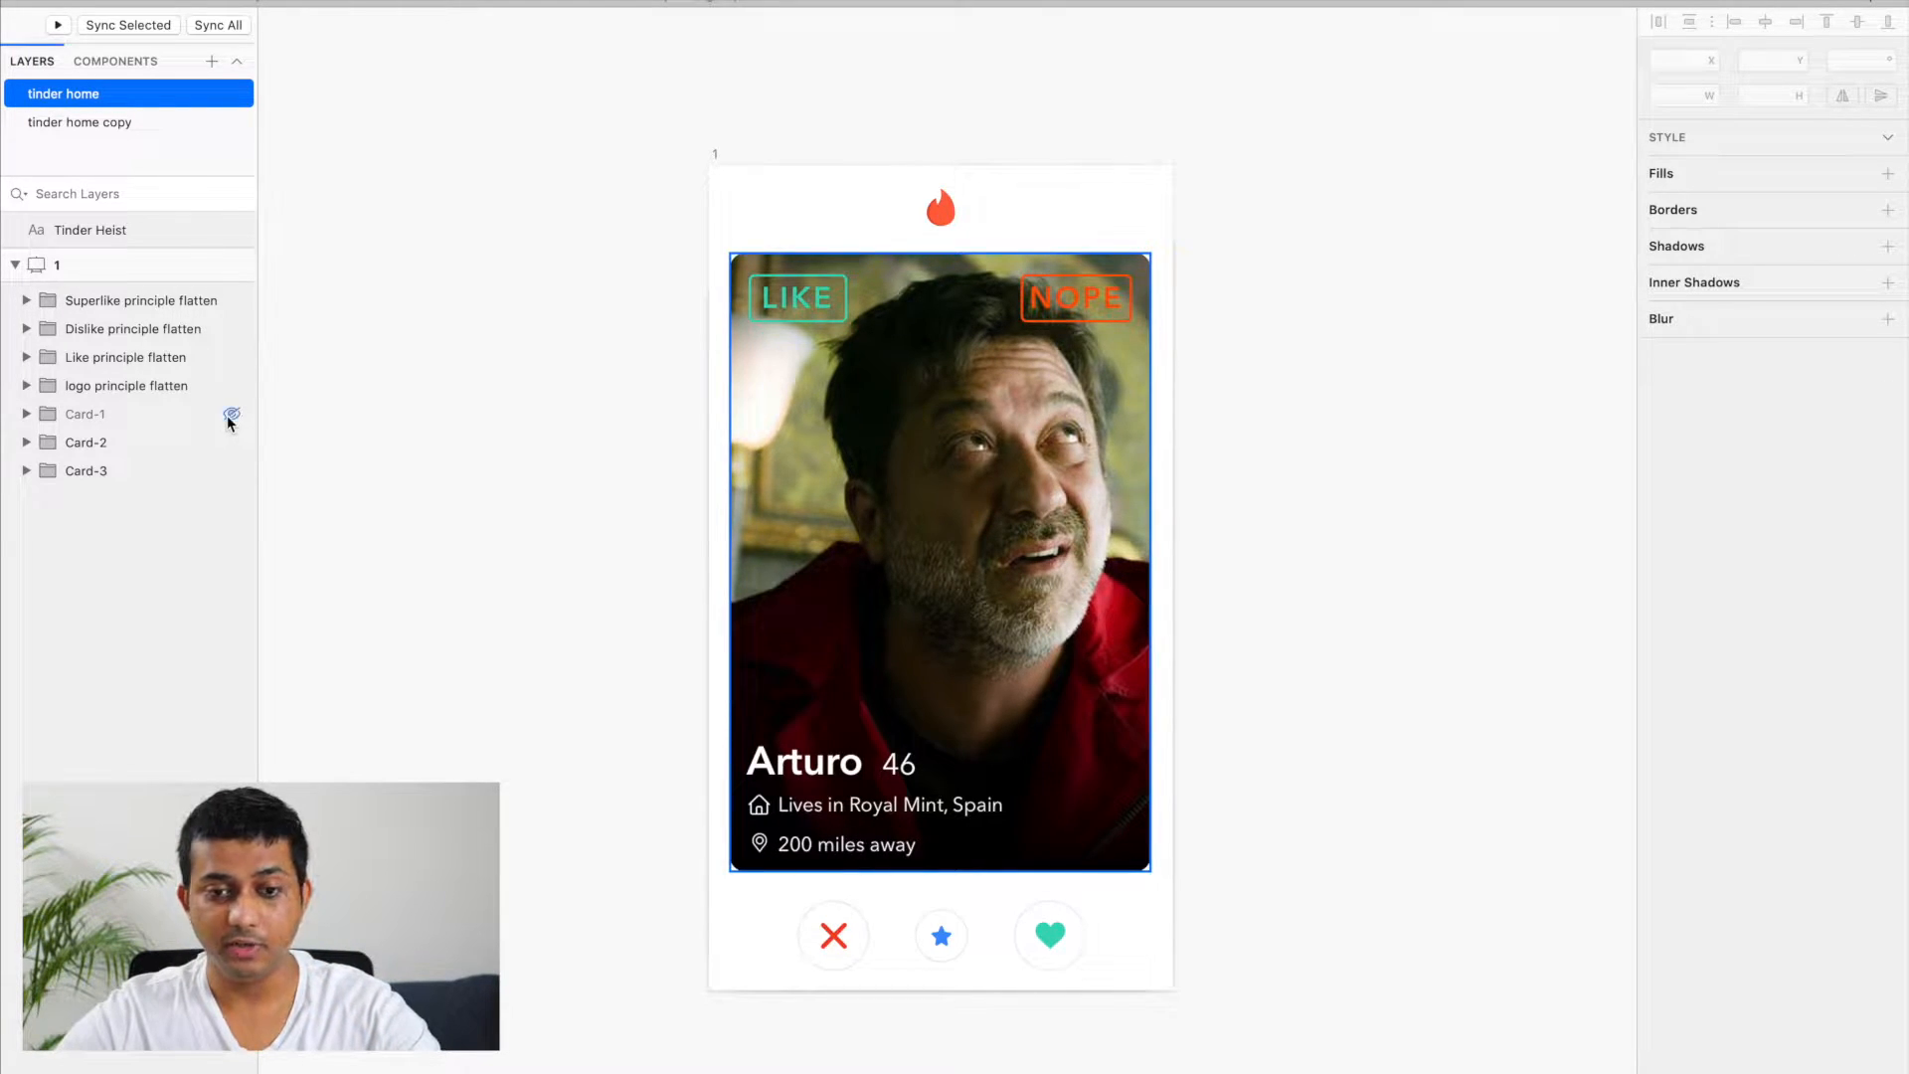
left_click(231, 414)
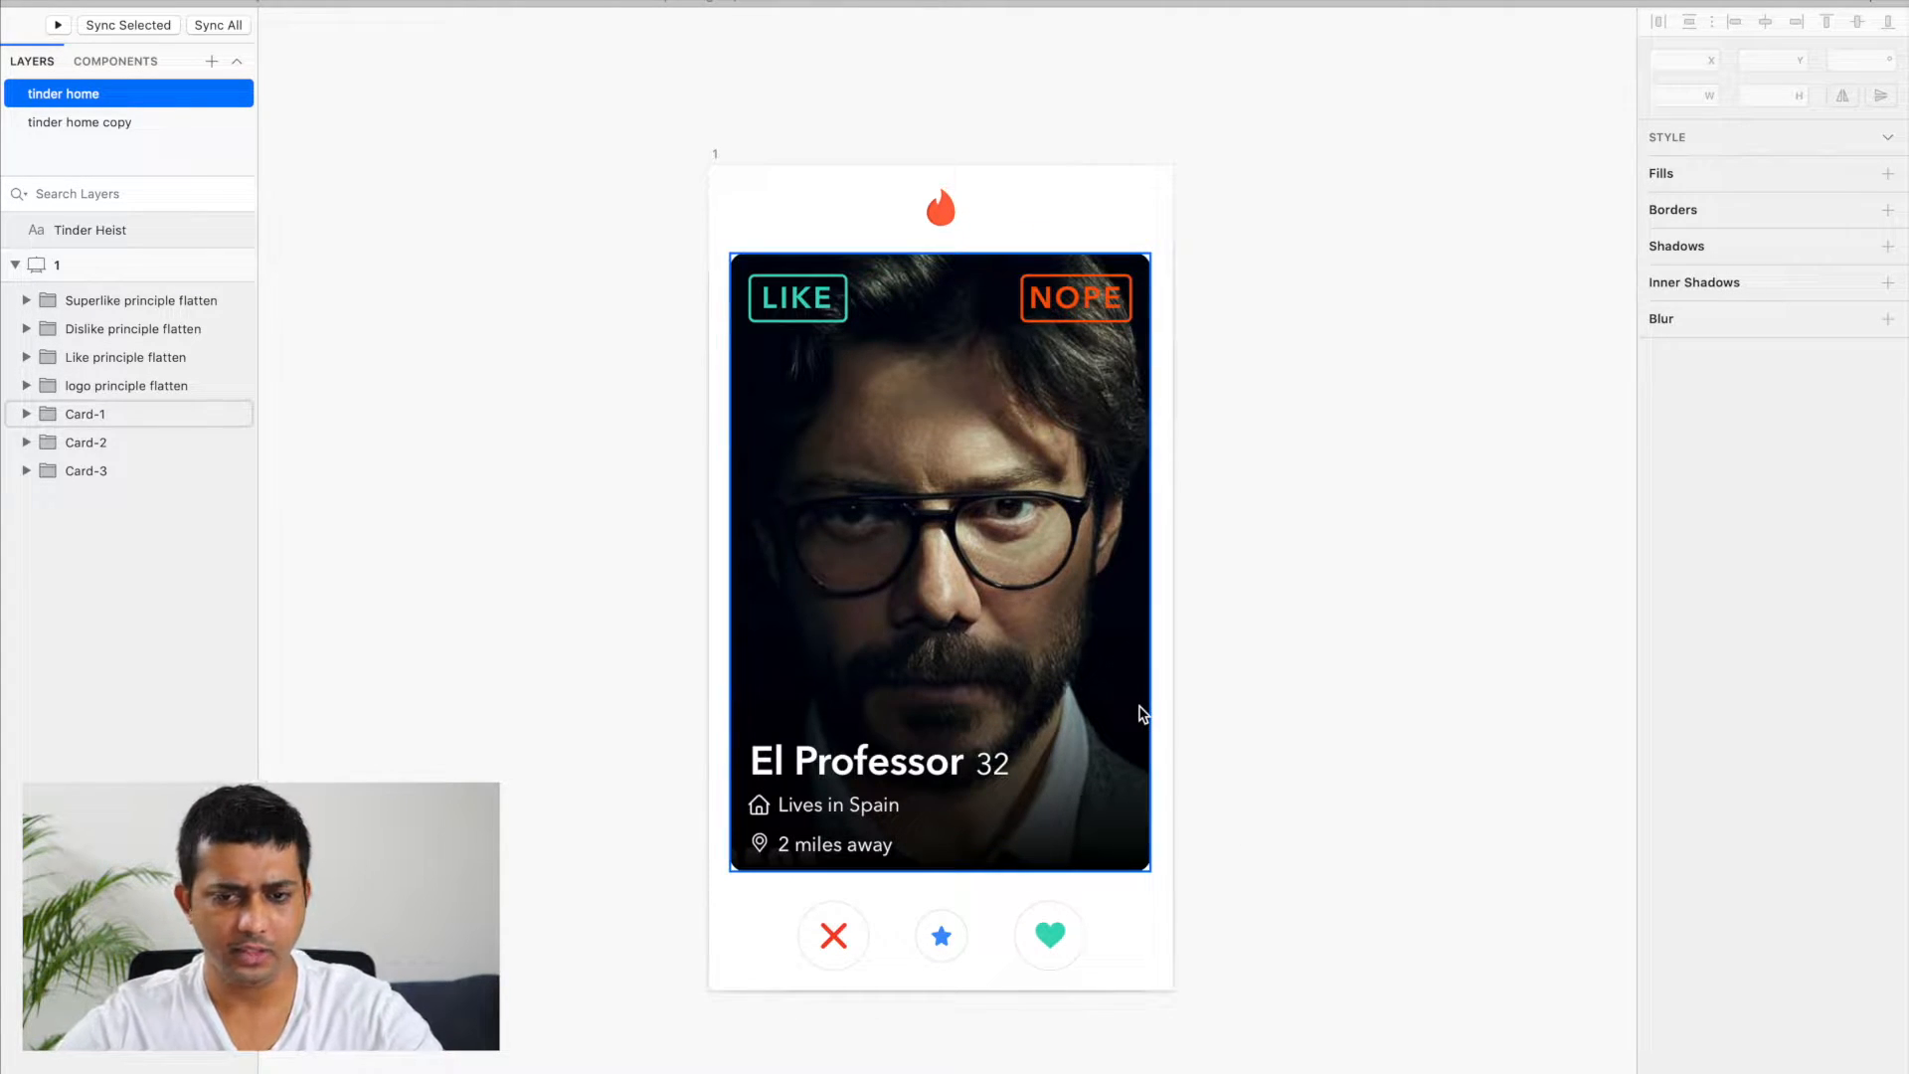
scroll(1142, 714, "down", 1)
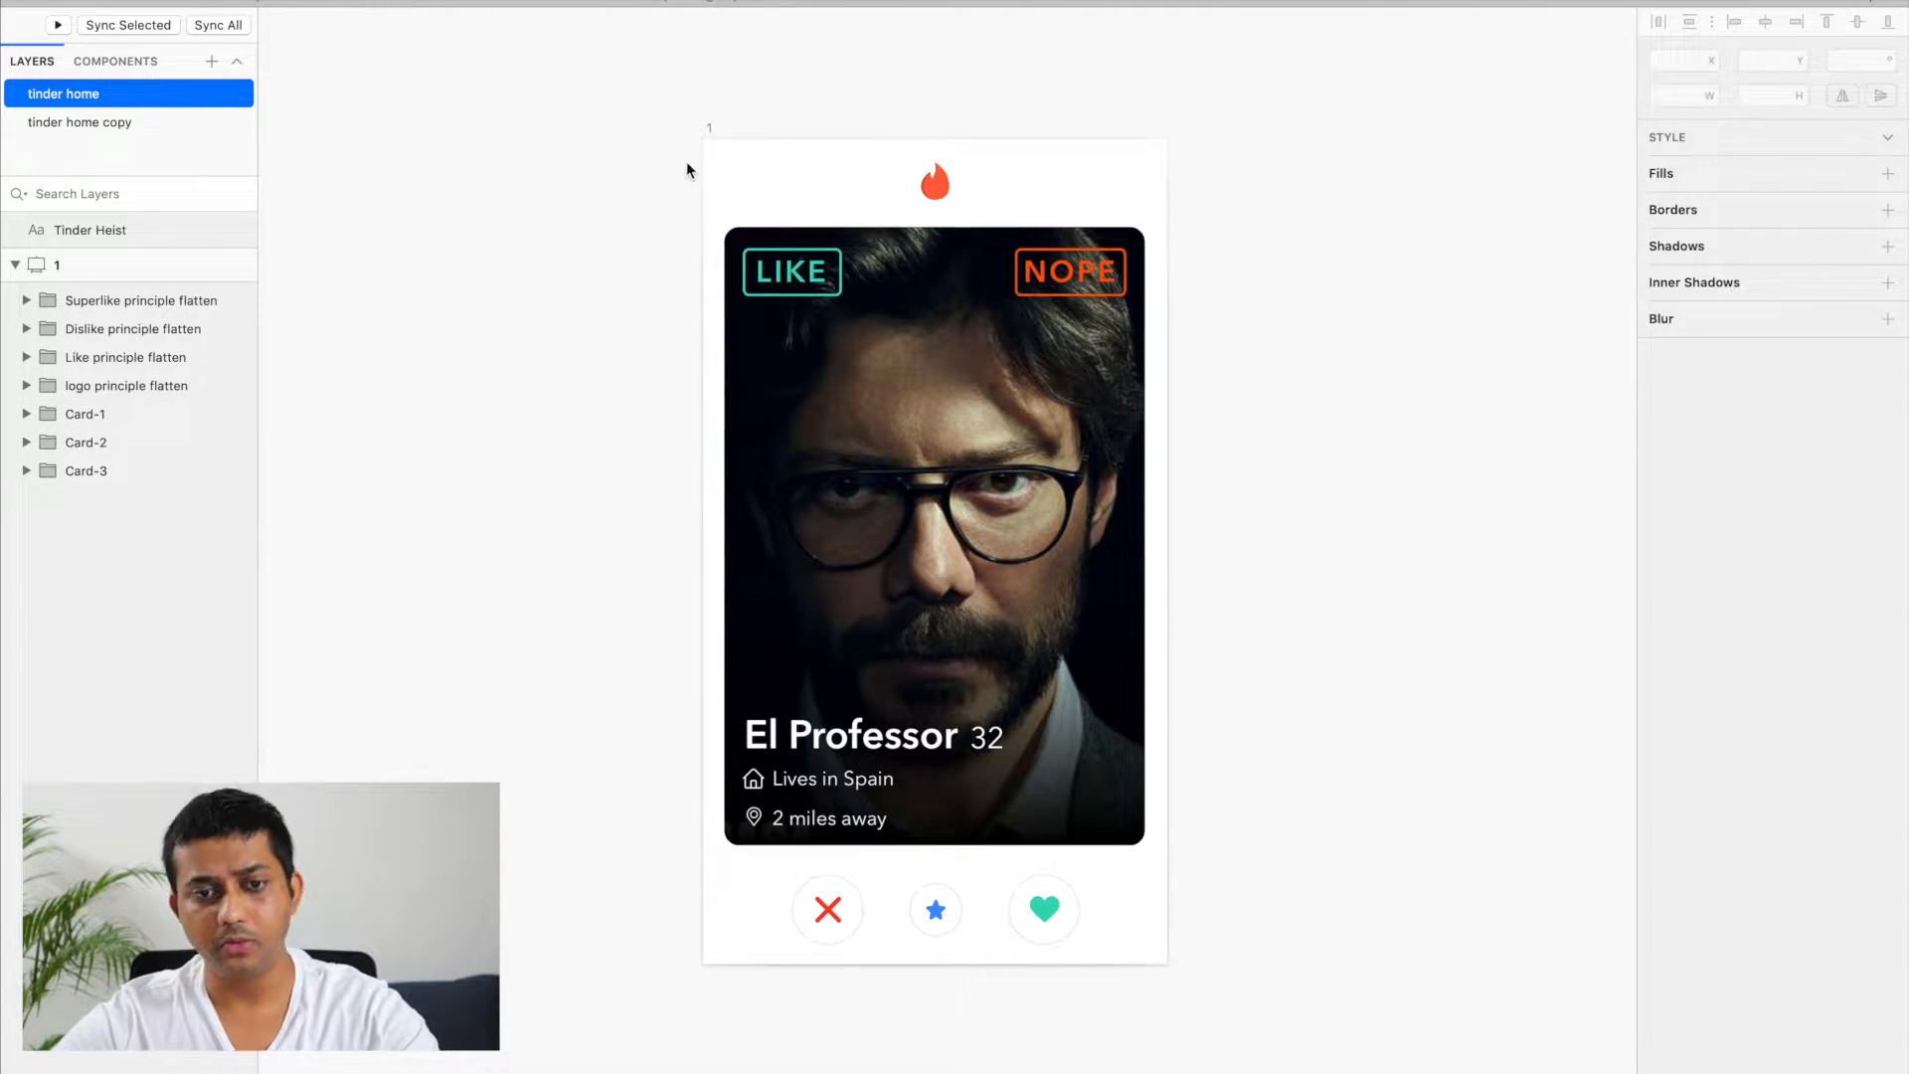
Step: Select artboard 1 and look through the layers inside the Card-1 group, leaving the group collapsed
left_click(703, 128)
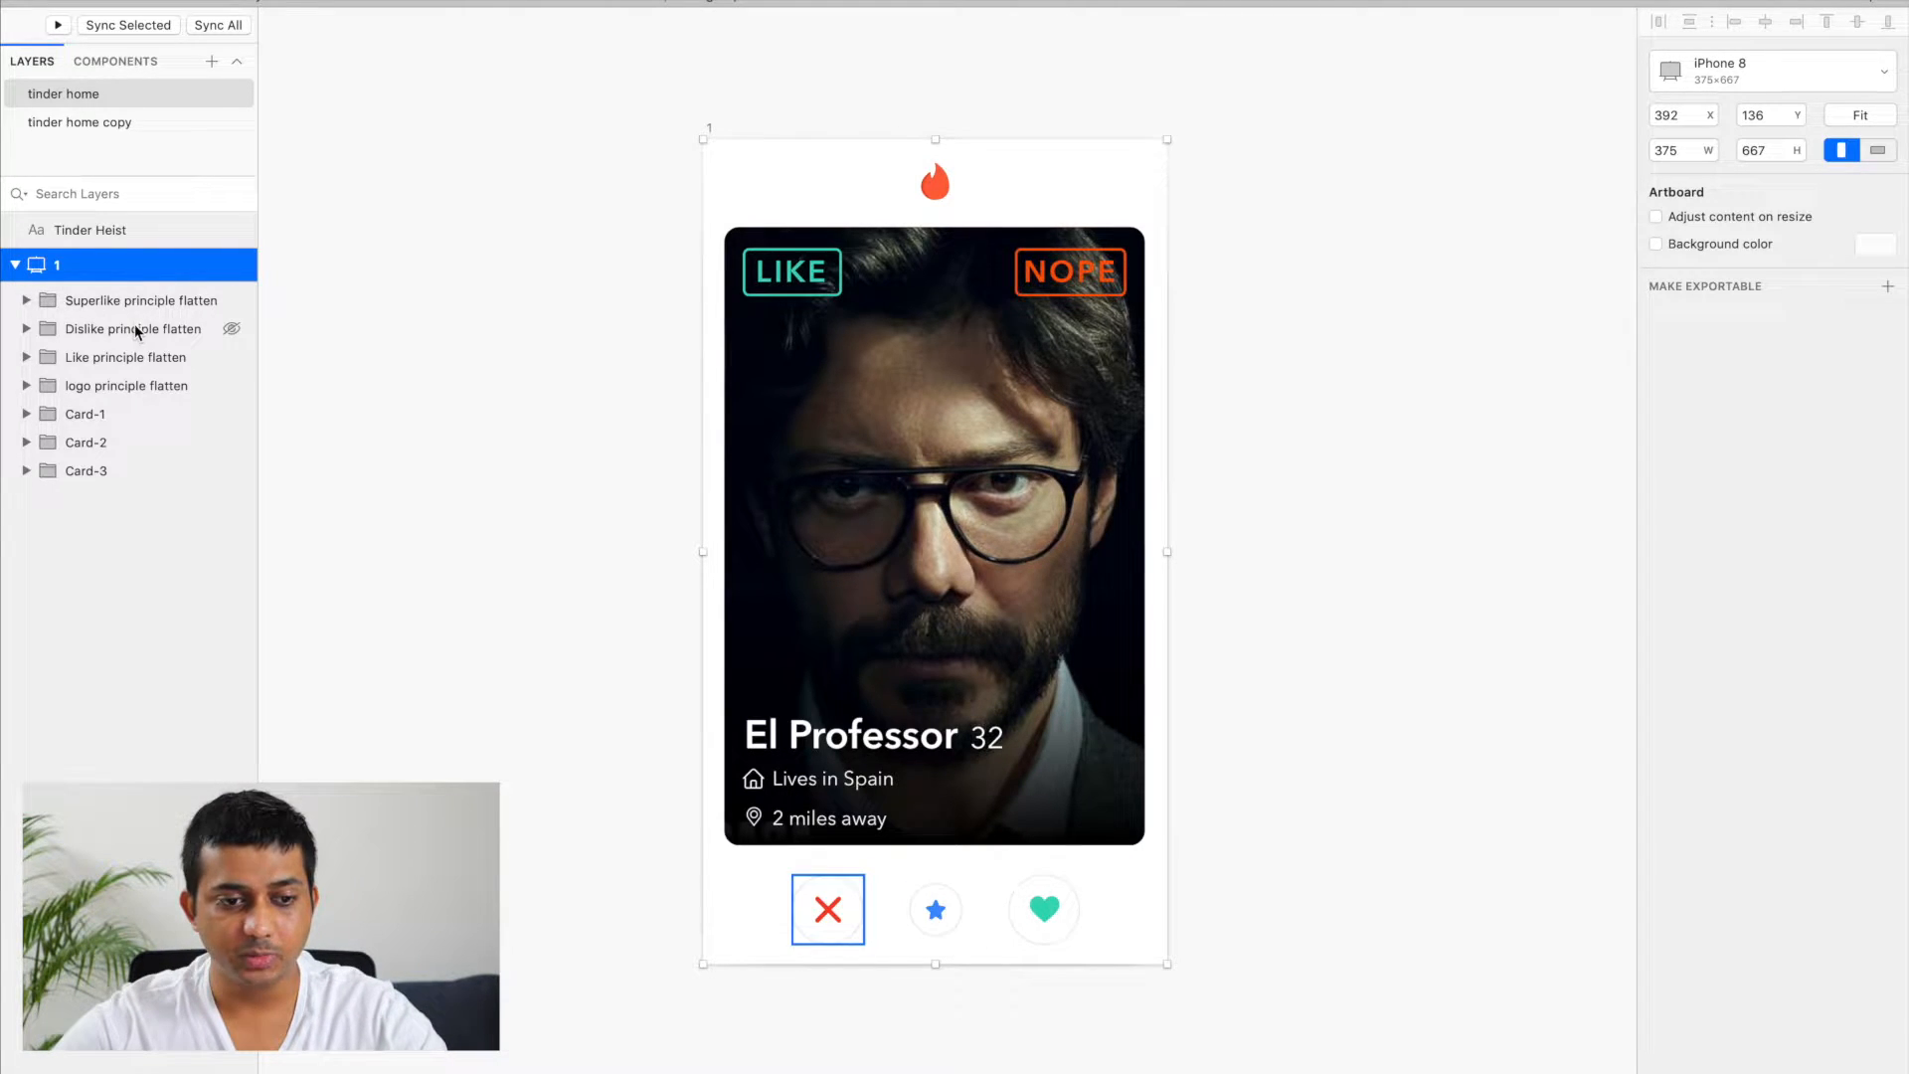
left_click(26, 415)
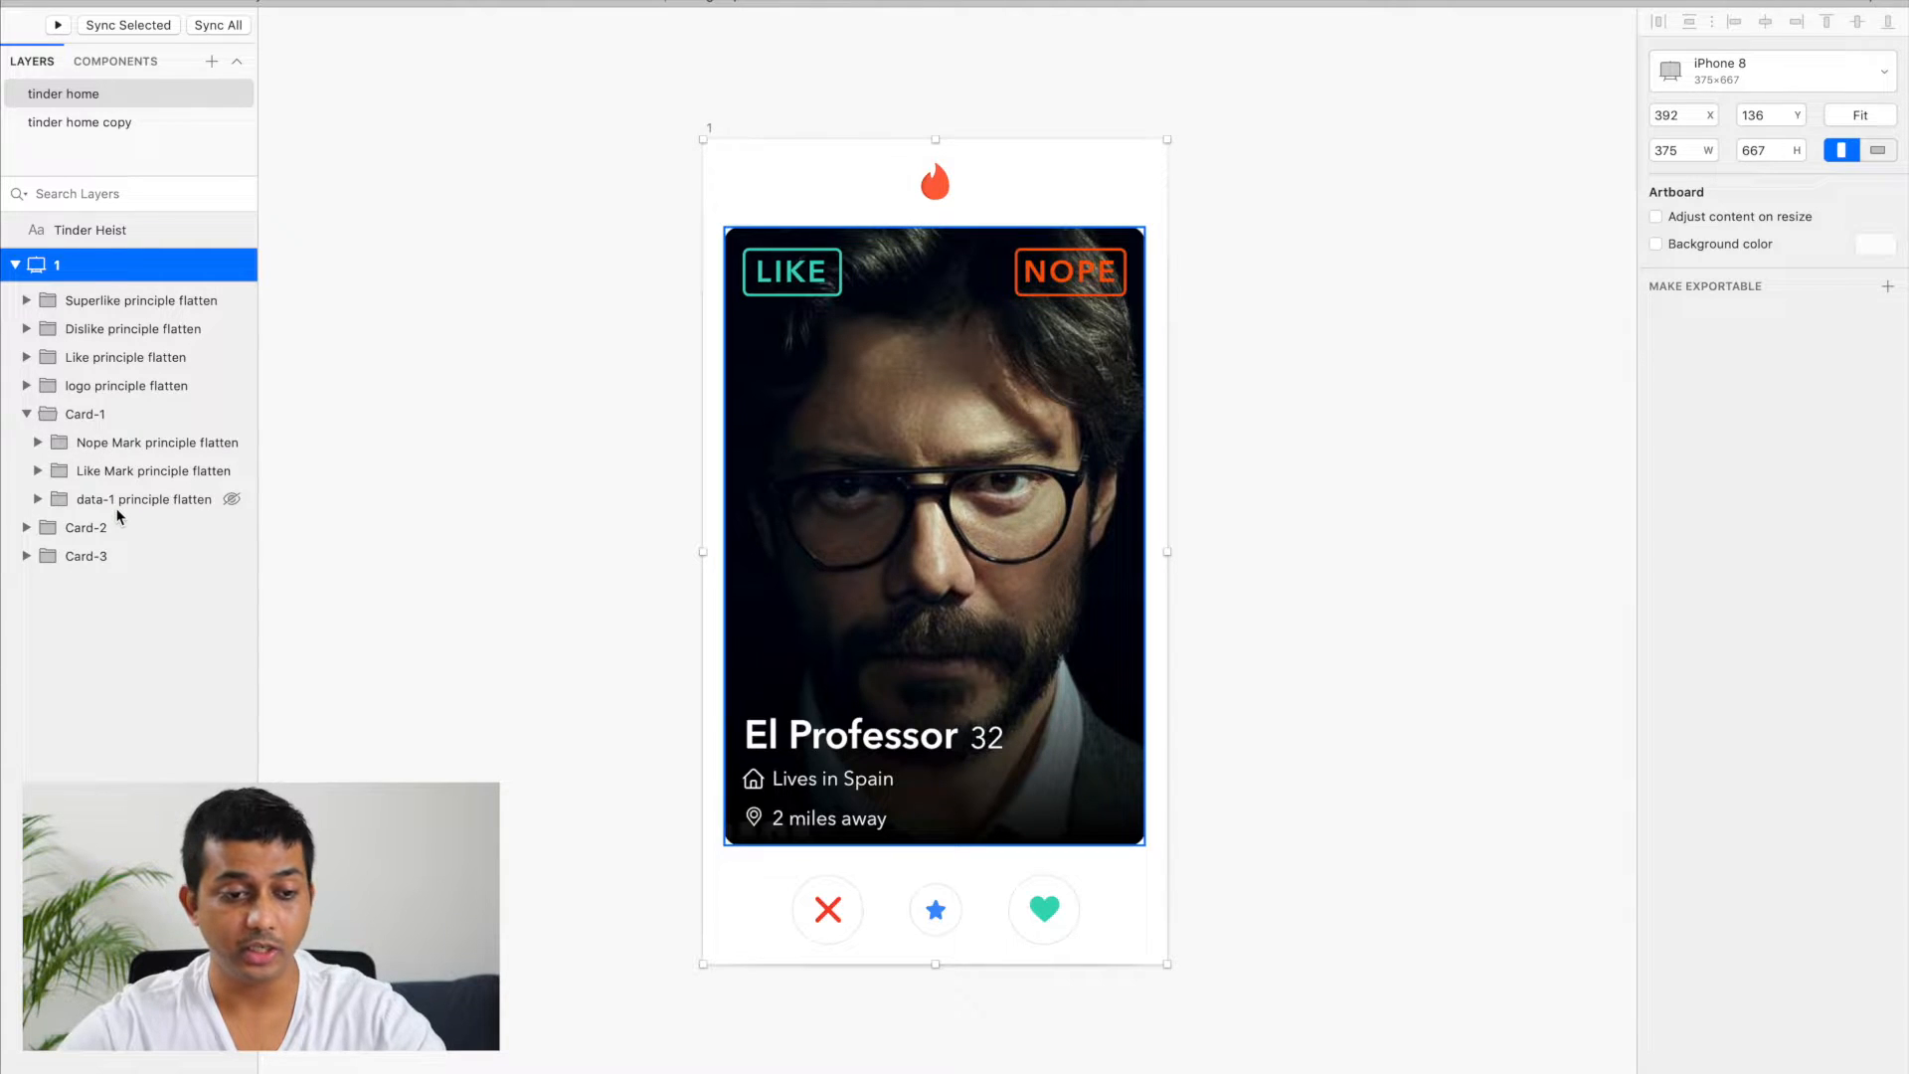
left_click(26, 415)
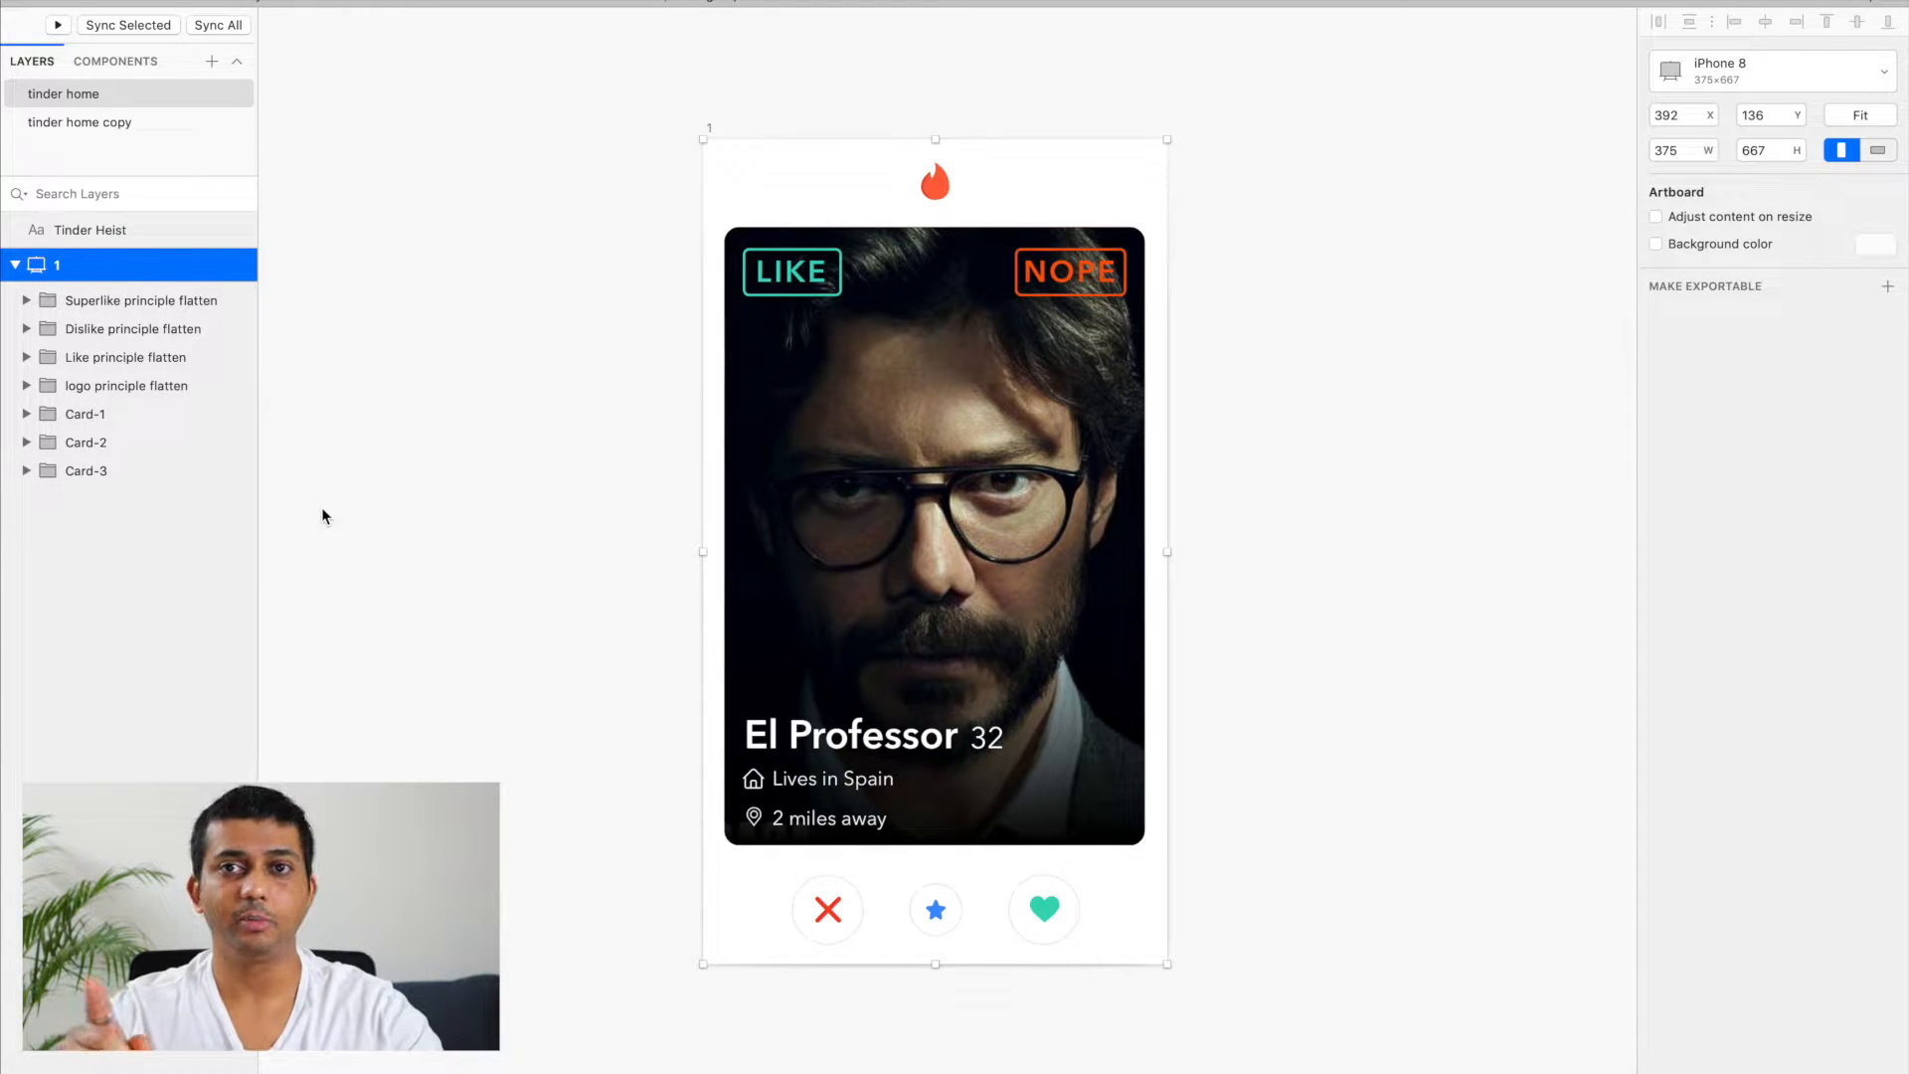
Step: Switch to Principle and import the selected artboard from the Tinder sketch document at 3x scale
key("super+Tab")
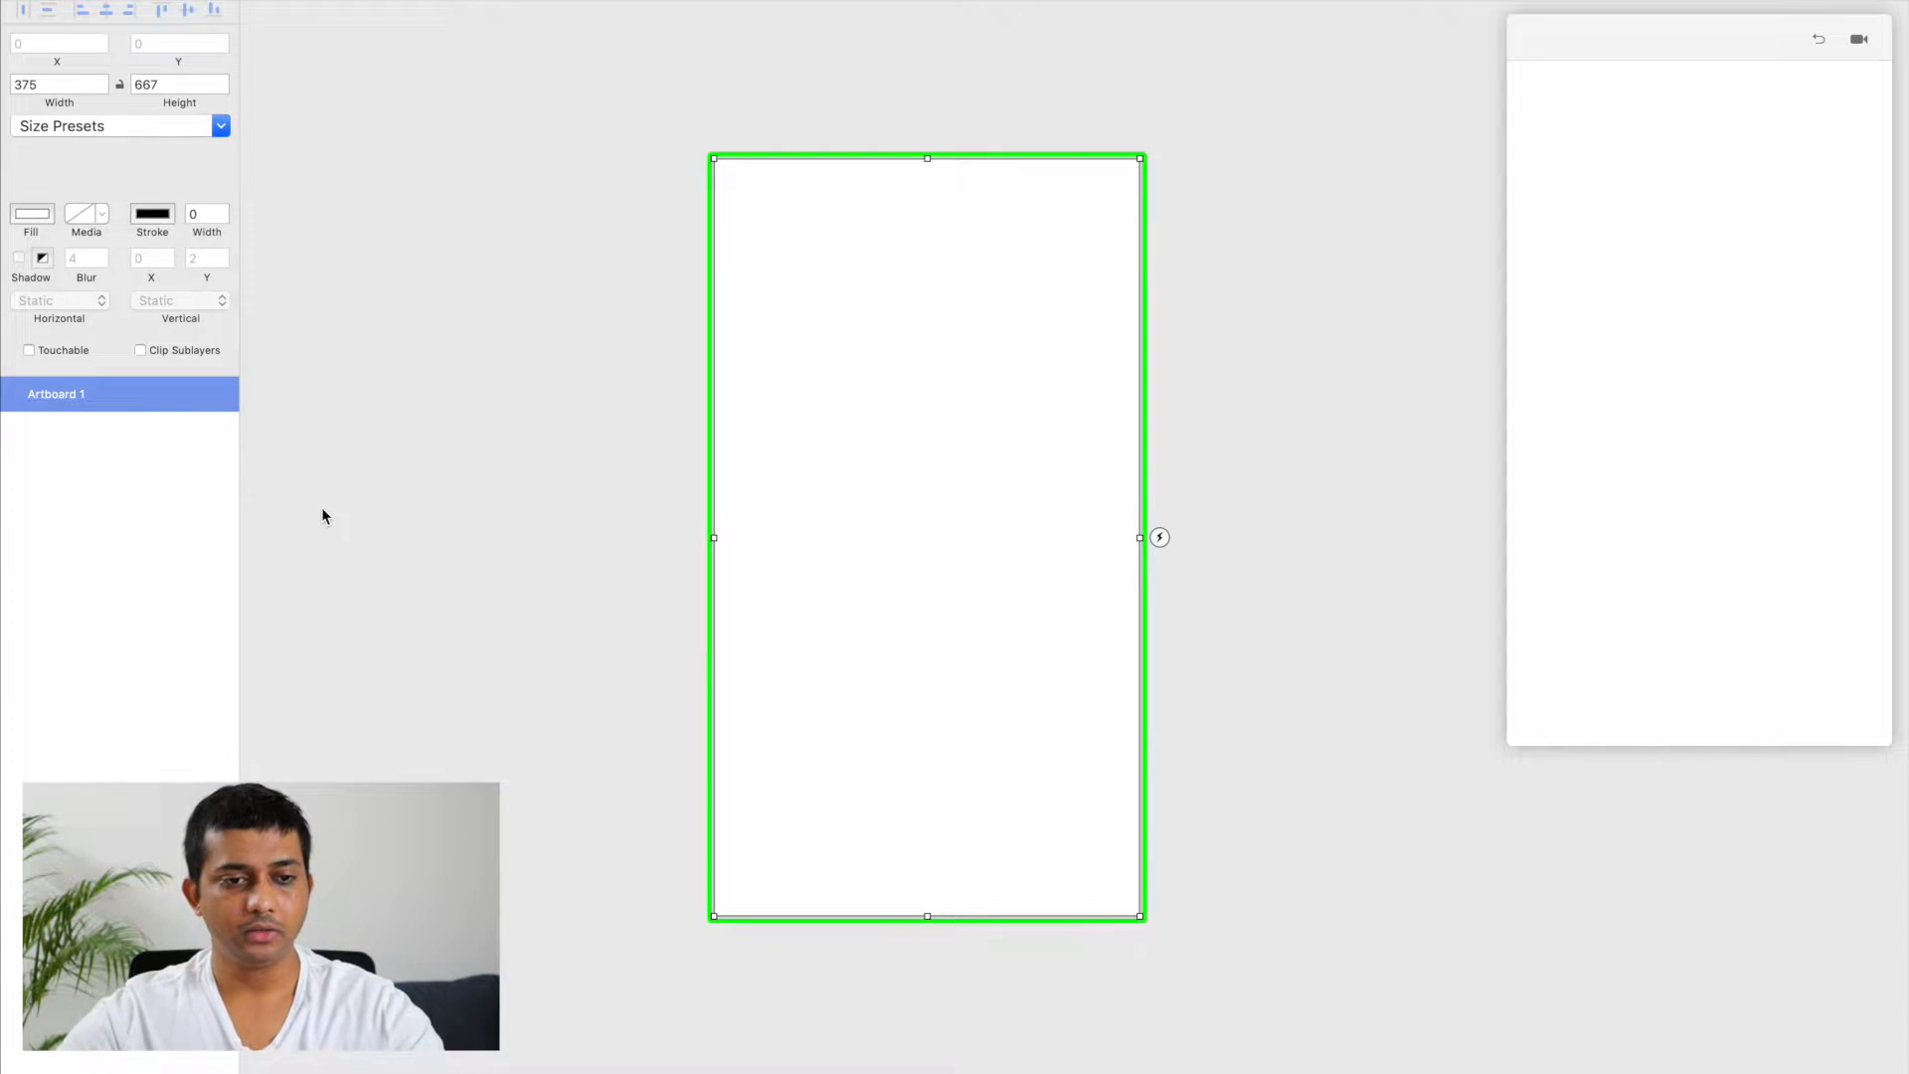
left_click(426, 448)
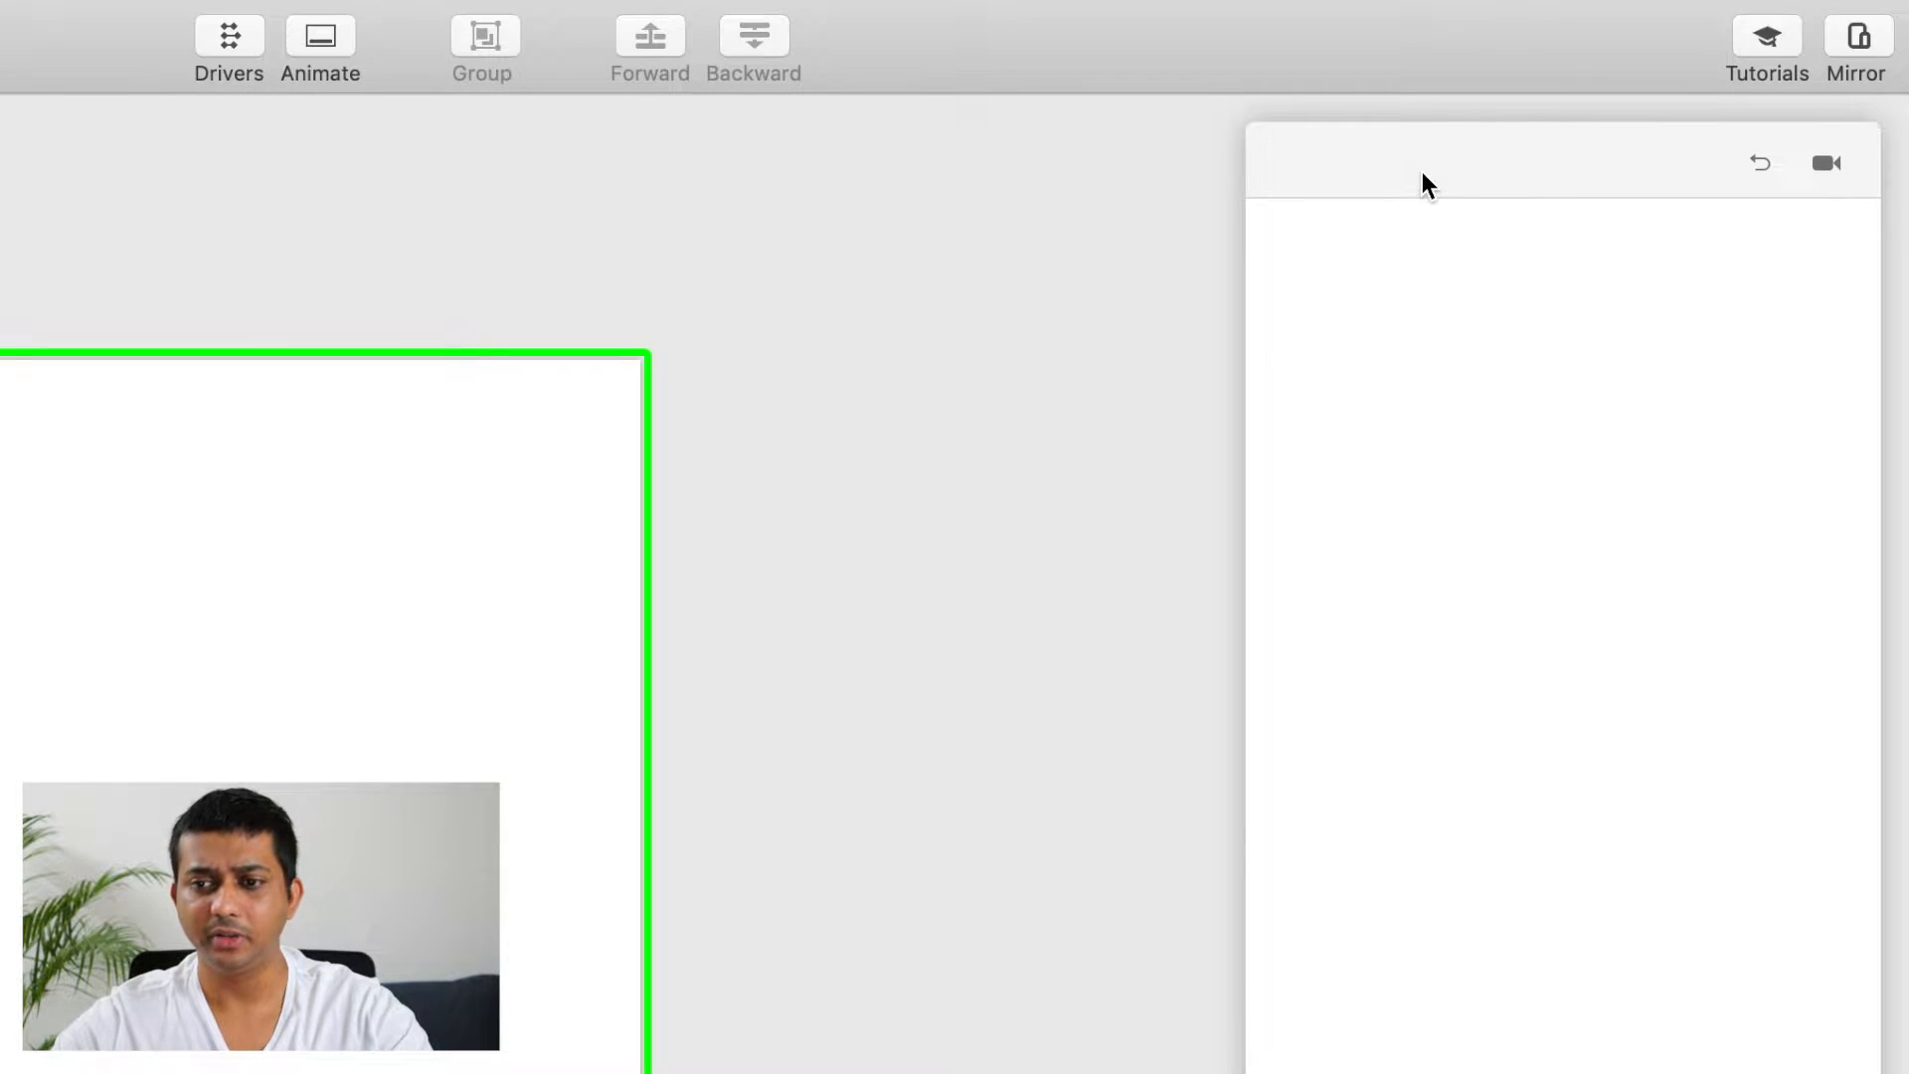
left_click(1614, 48)
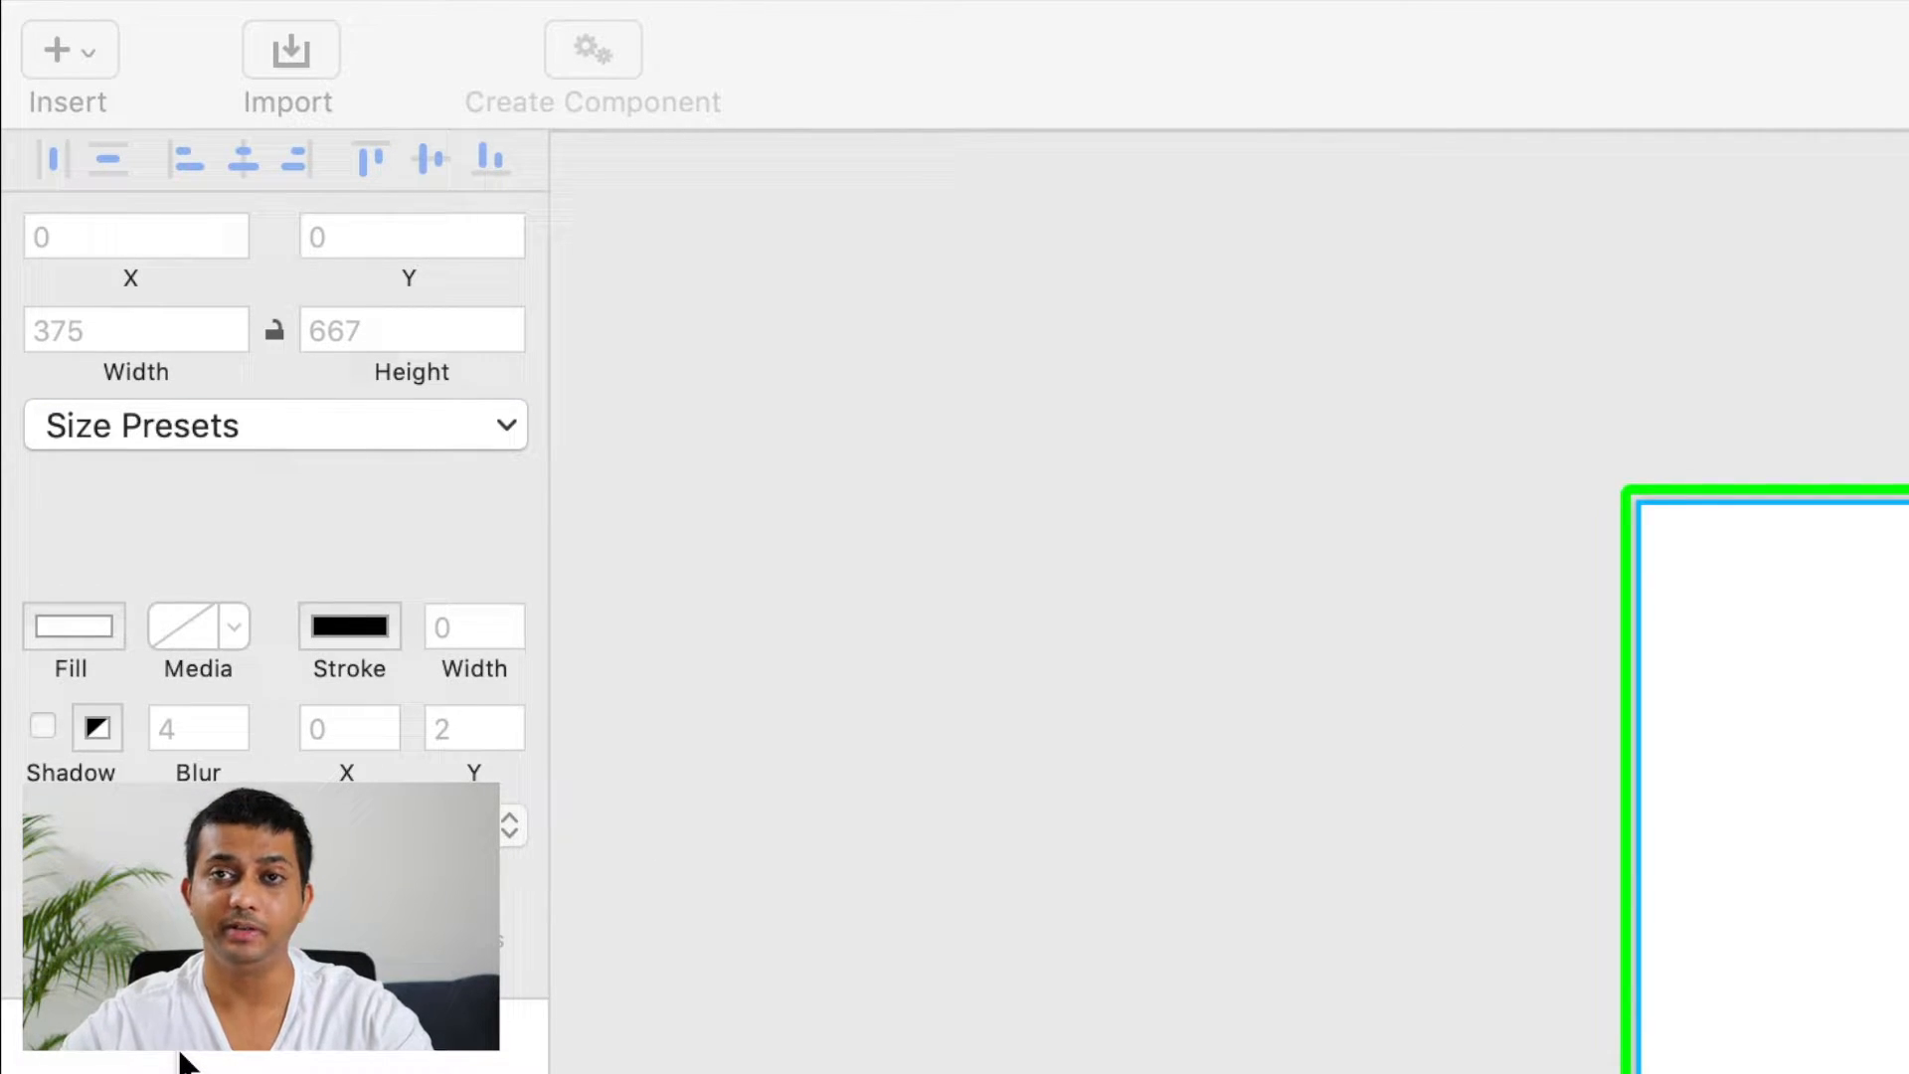
left_click(763, 464)
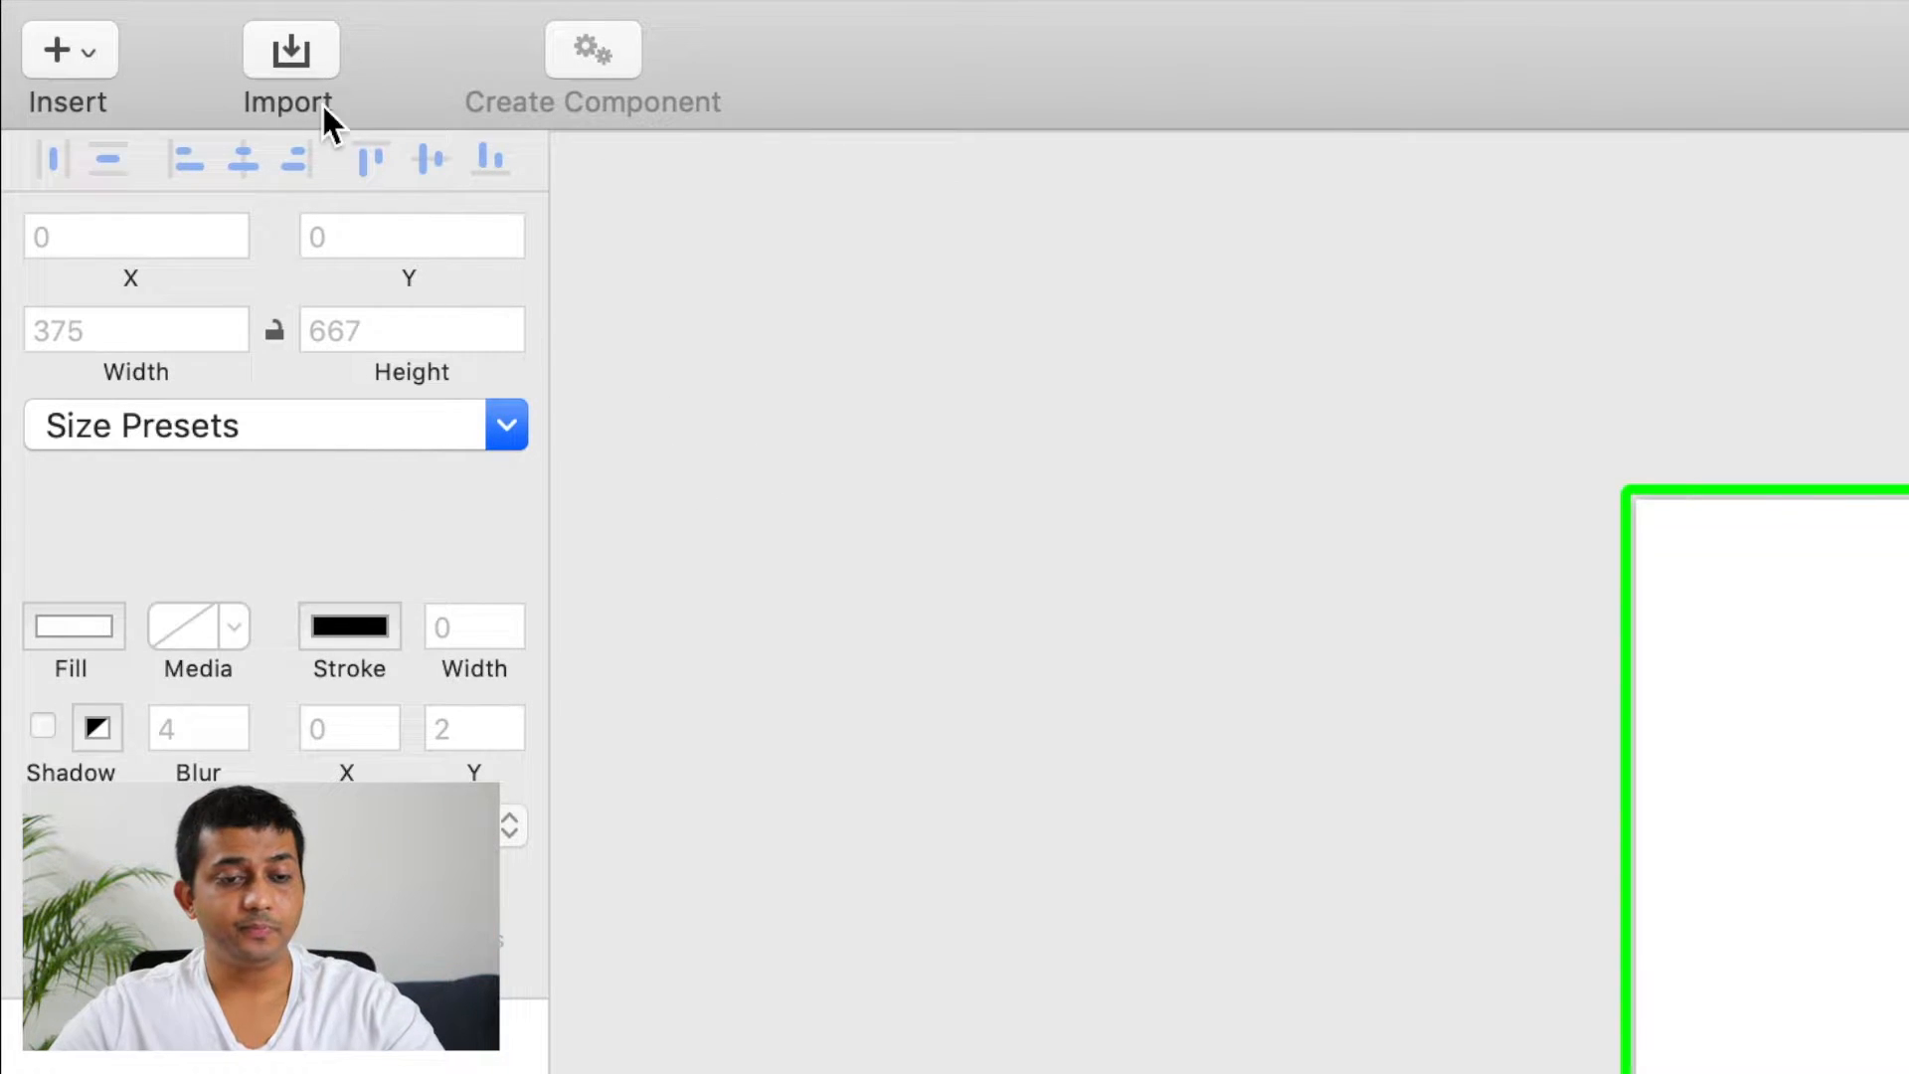
left_click(289, 51)
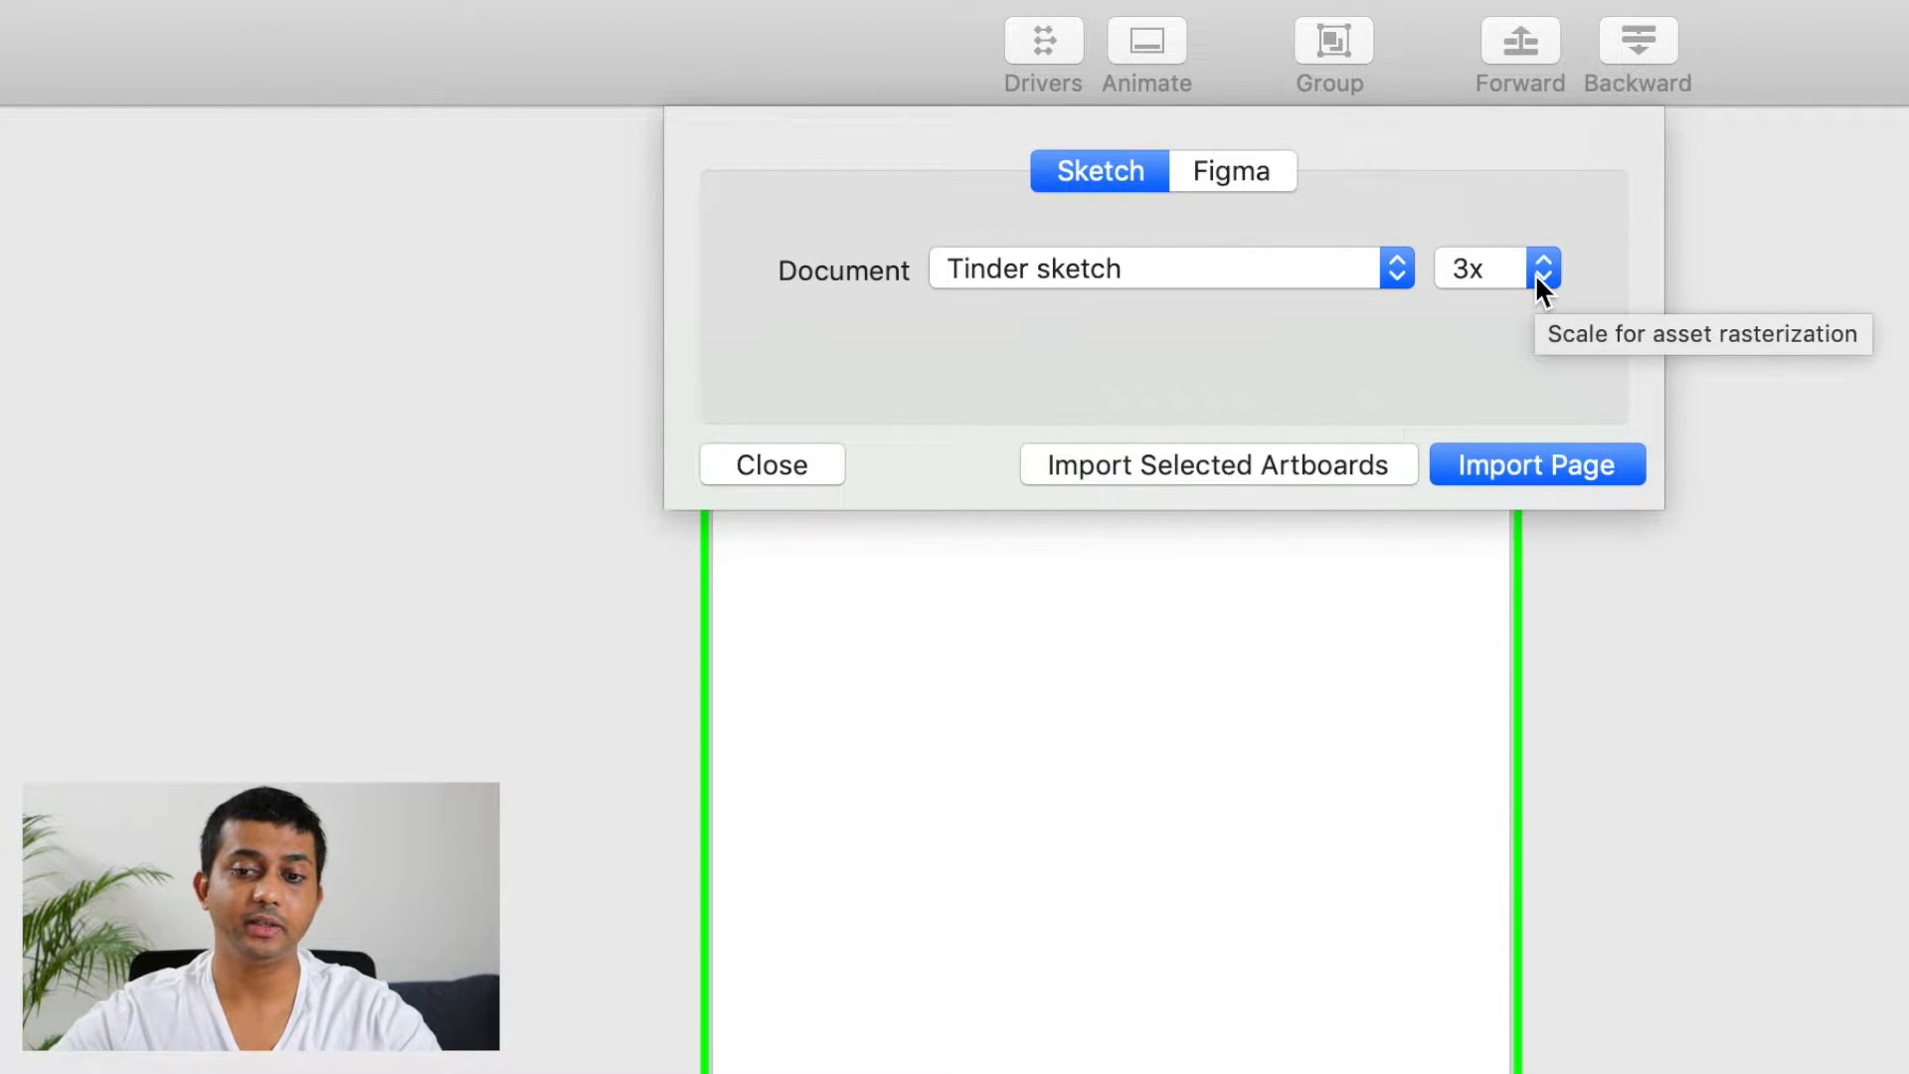
left_click(1540, 289)
left_click(1532, 272)
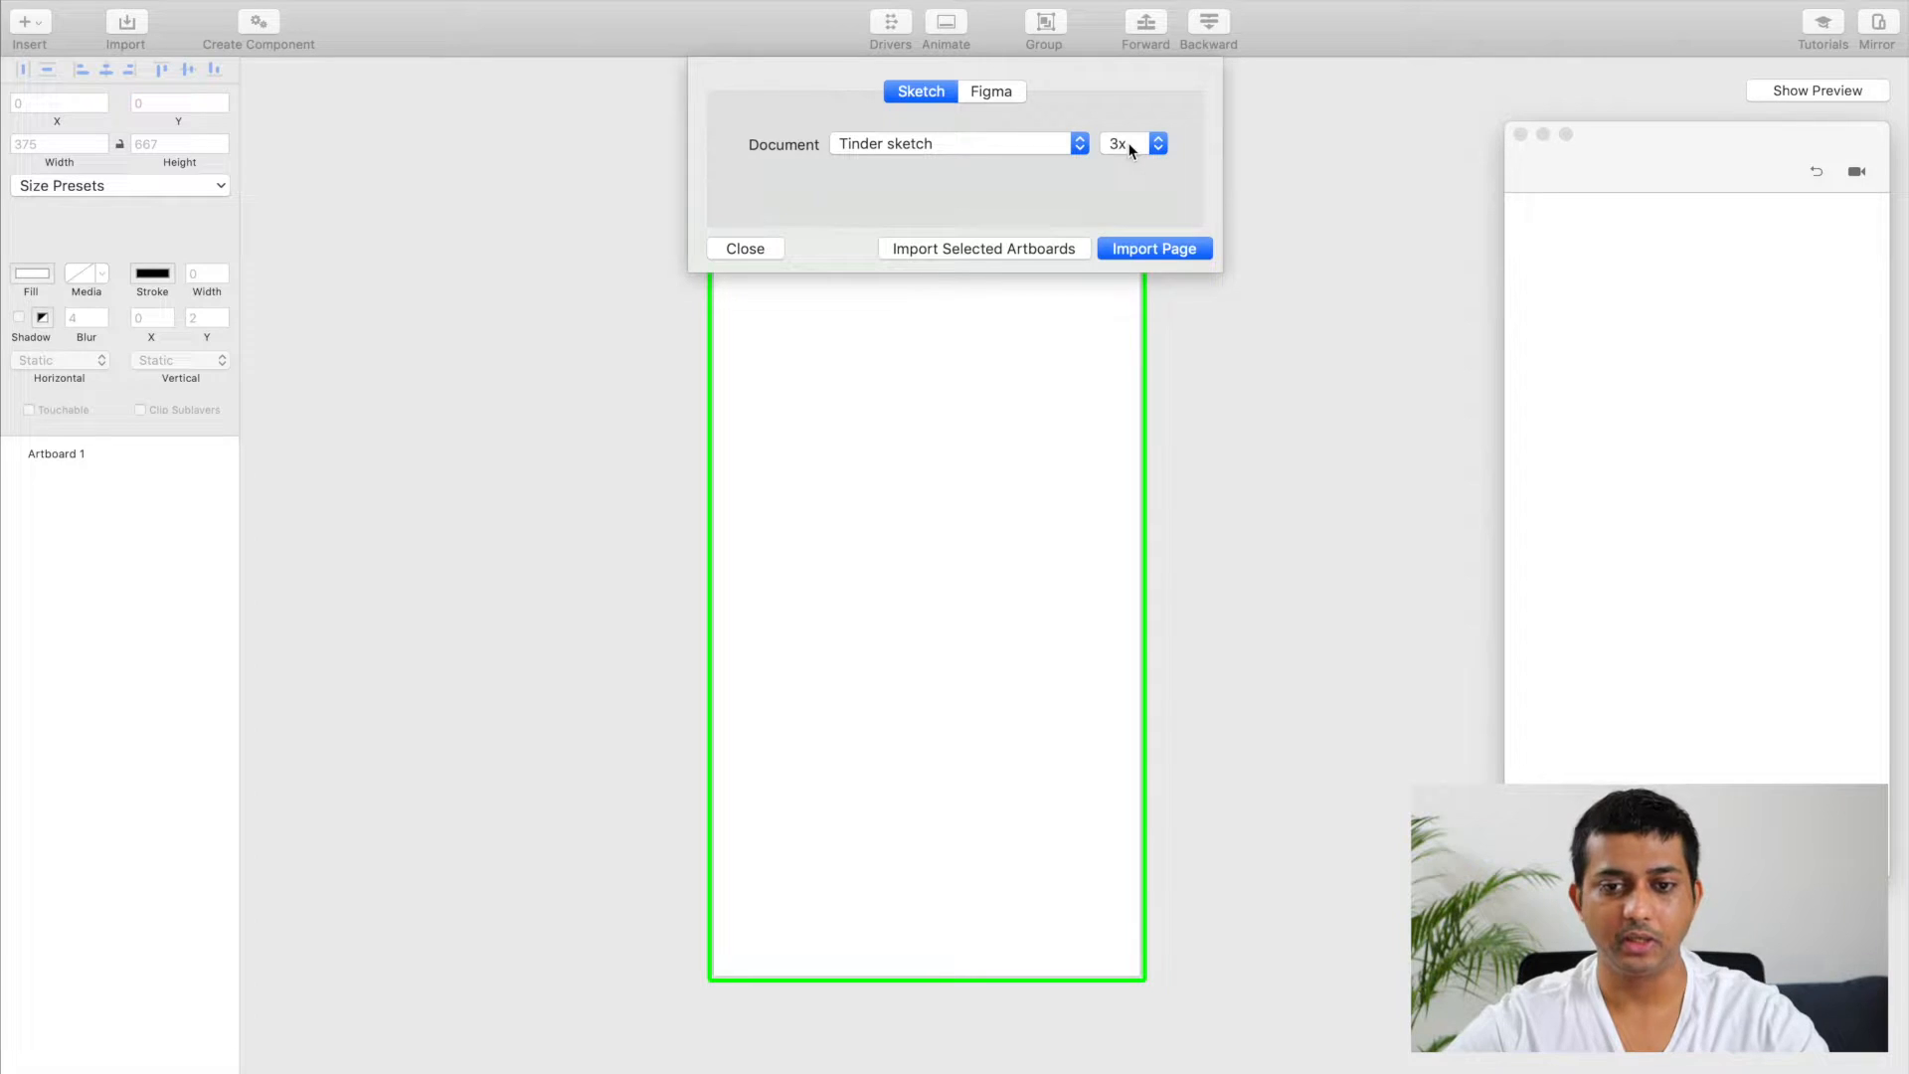
left_click(972, 249)
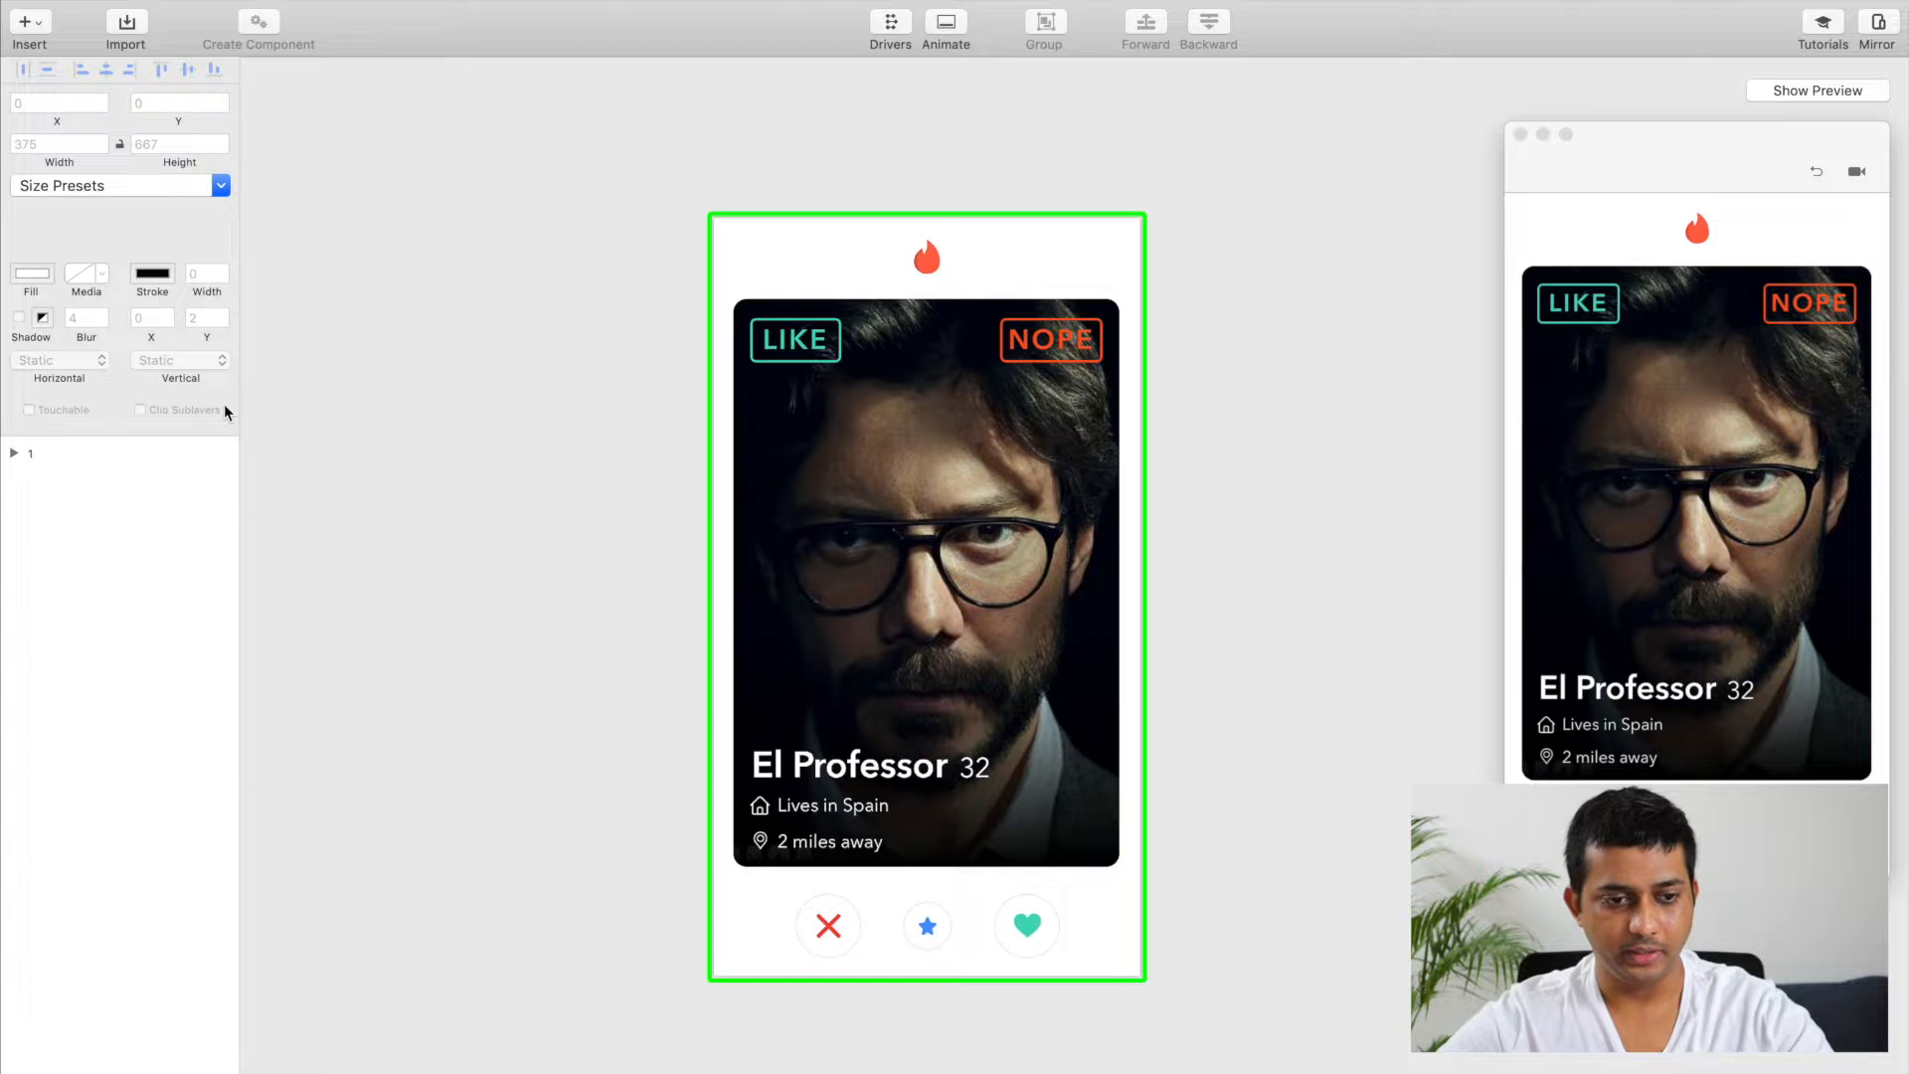
Step: Expand the imported artboard 1 and examine its layers, including those inside Card-1
left_click(14, 454)
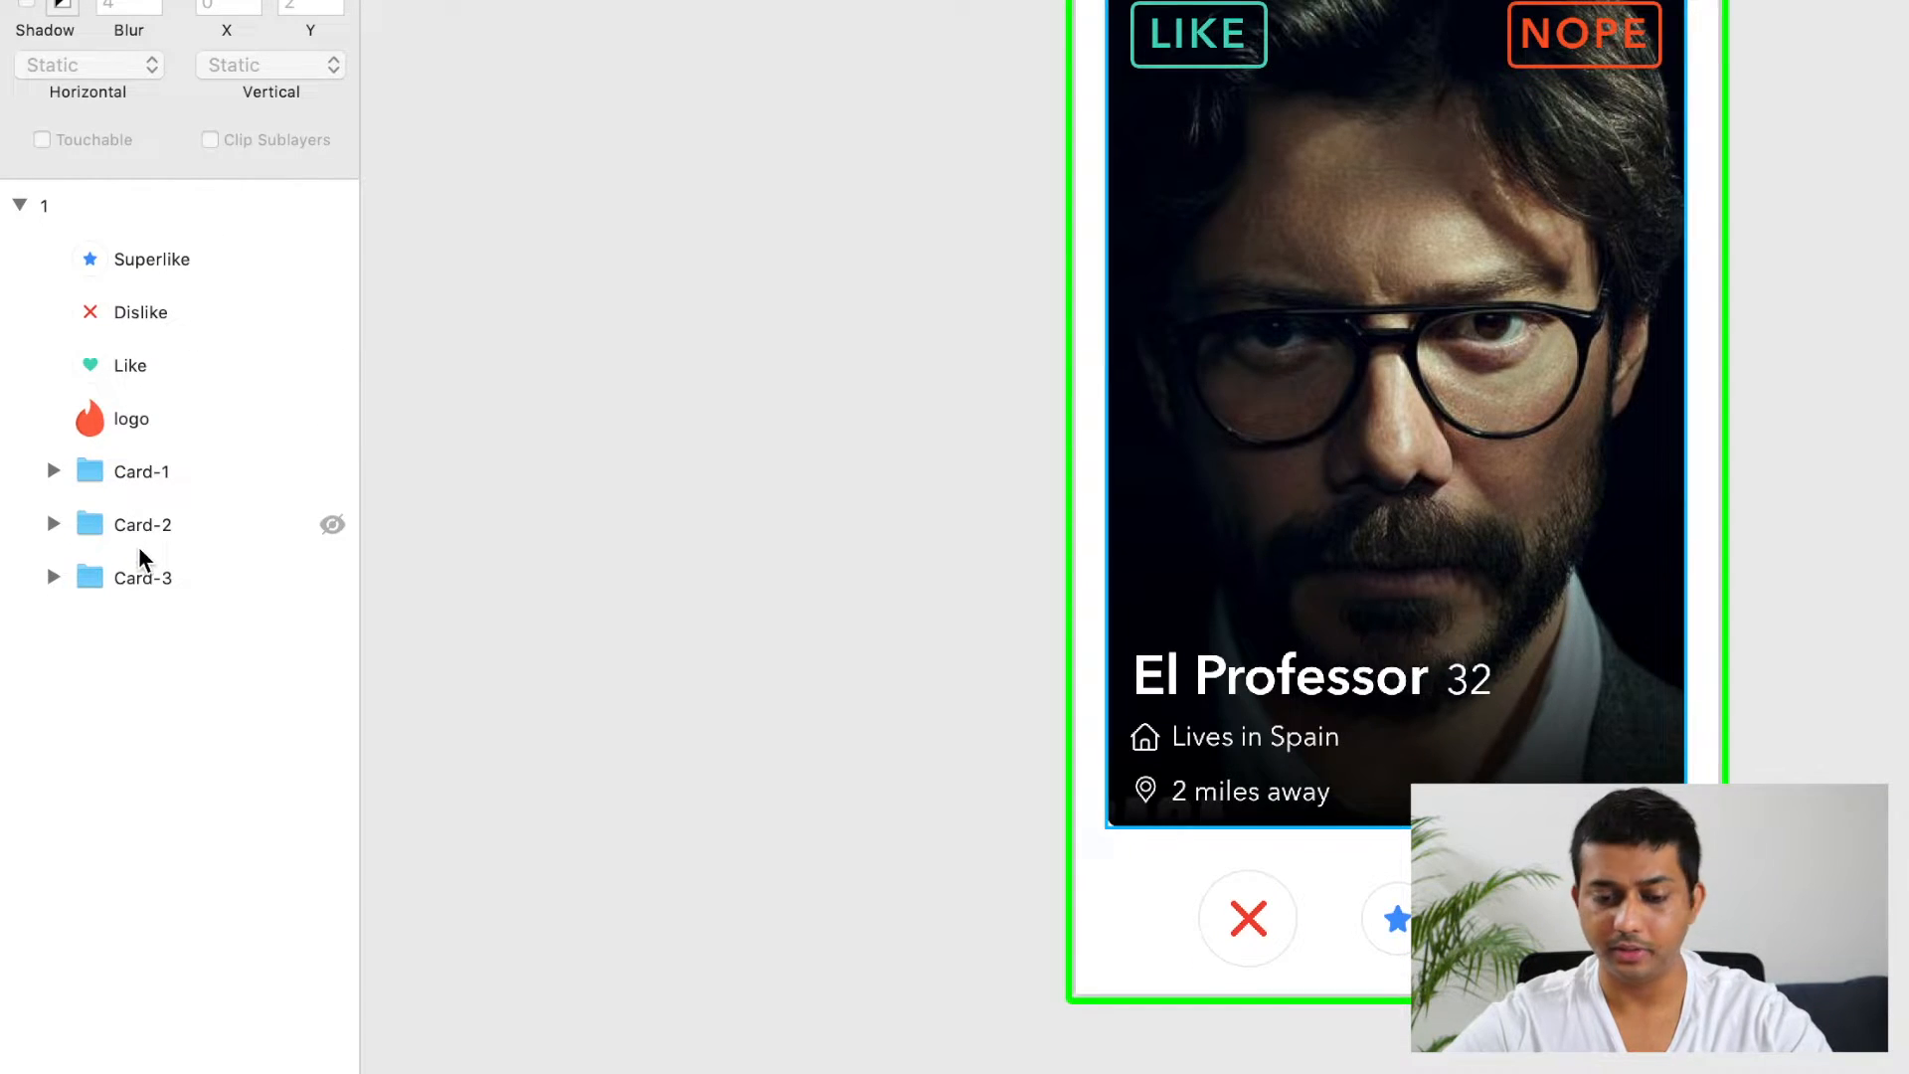
left_click(53, 472)
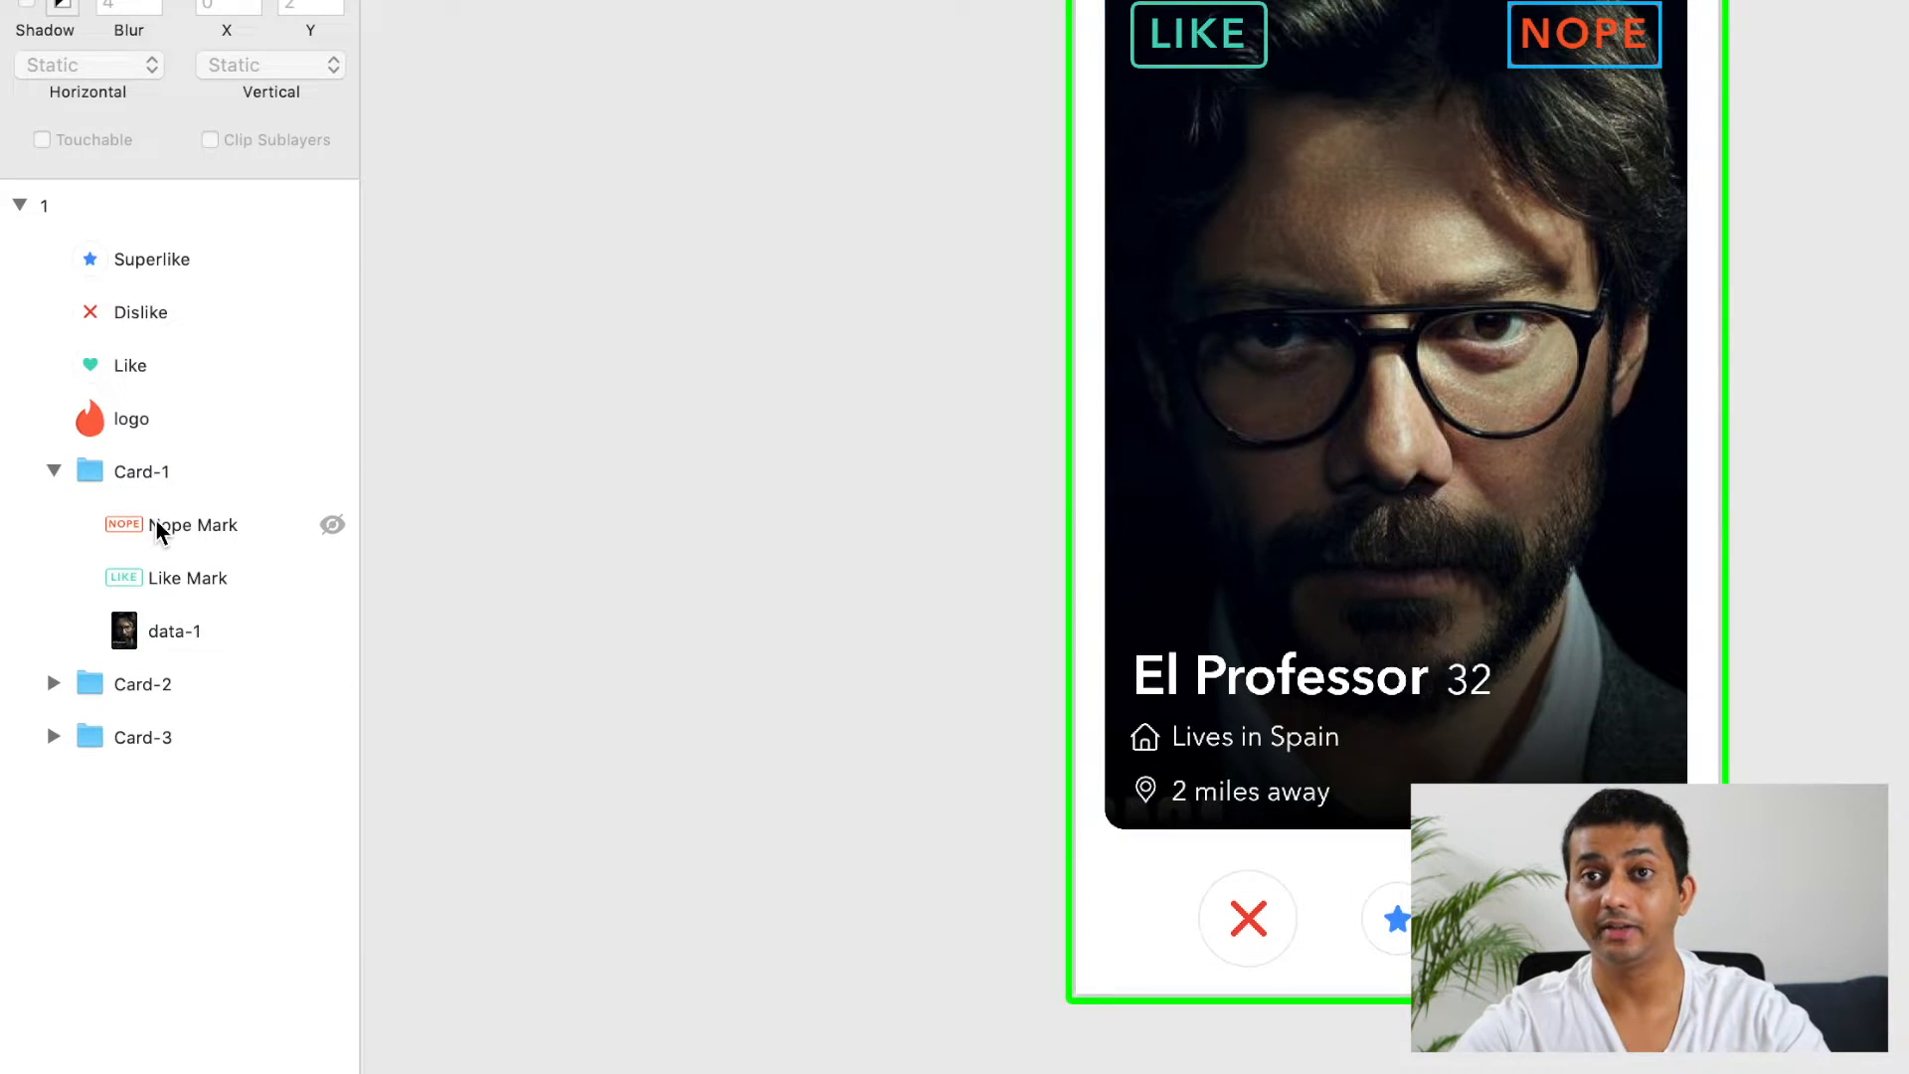
left_click(54, 471)
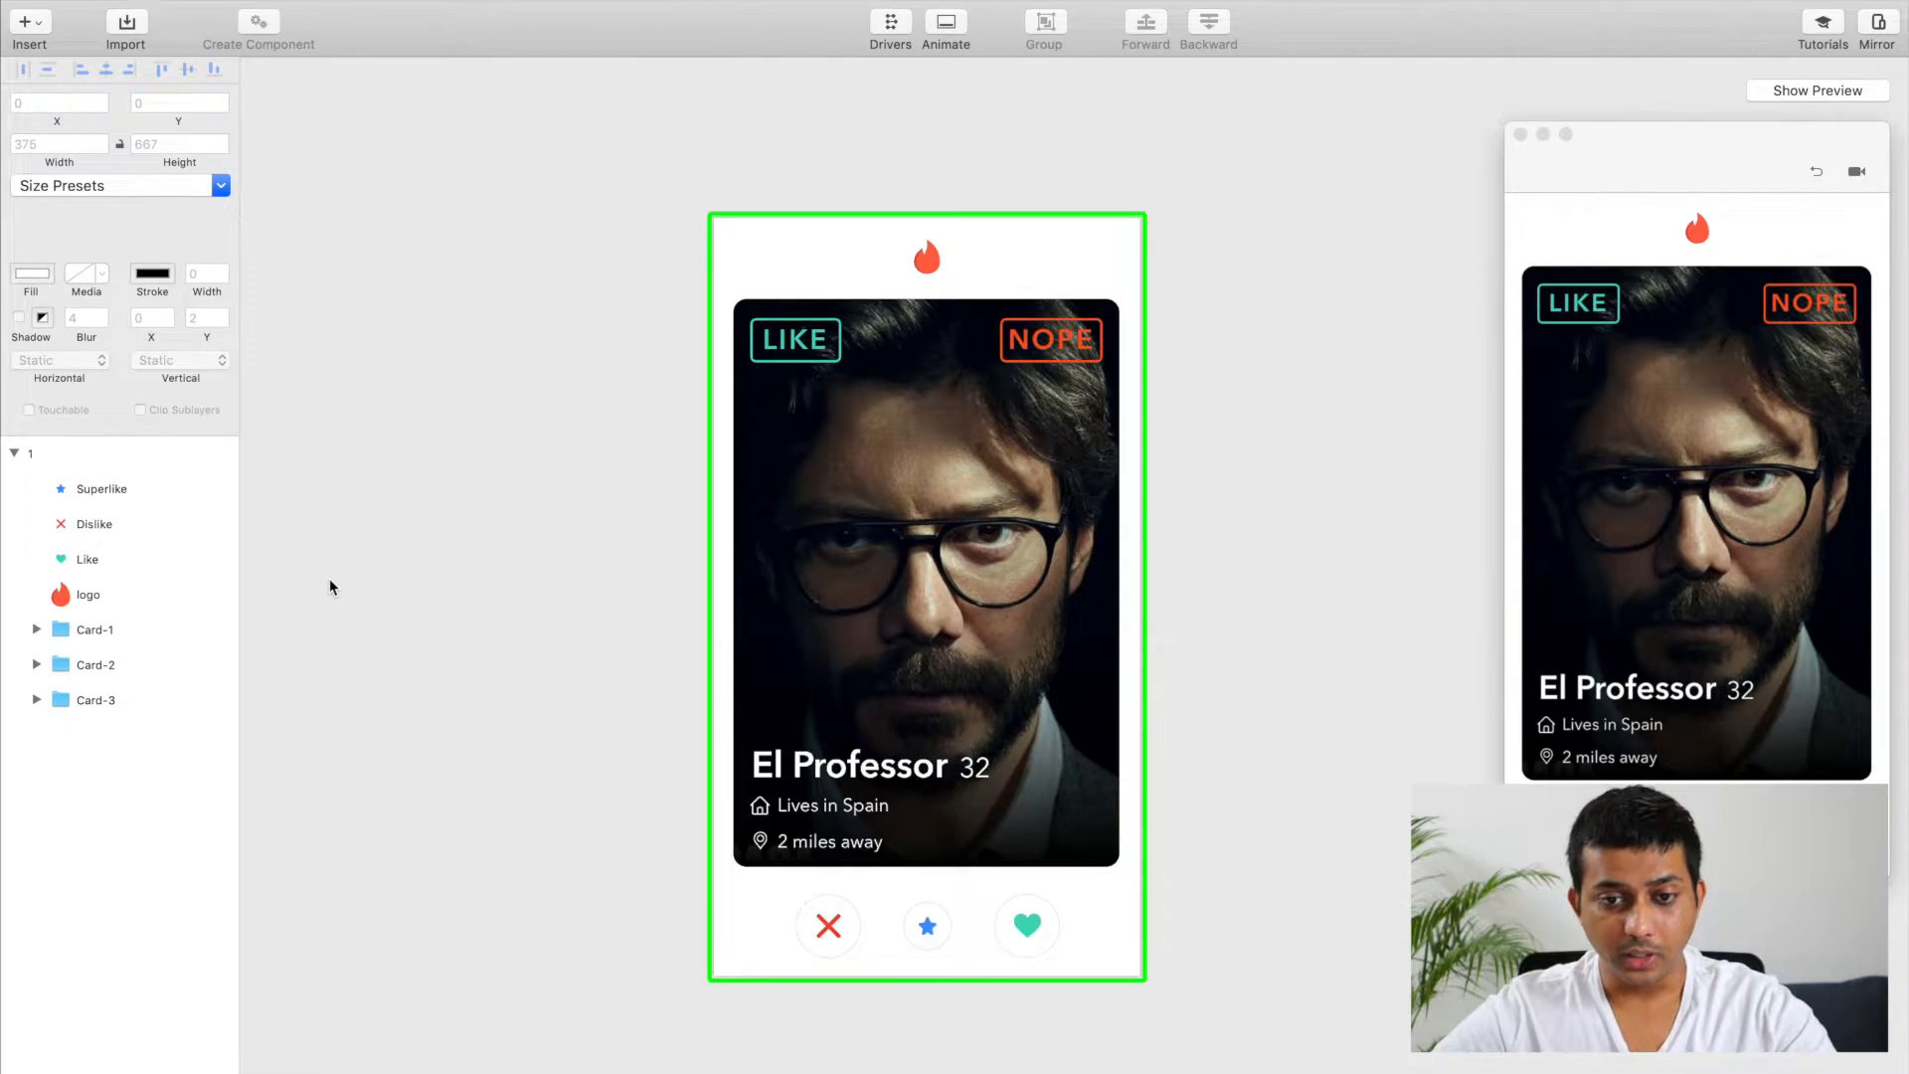
scroll(579, 517, "down", 2)
scroll(579, 517, "right", 1)
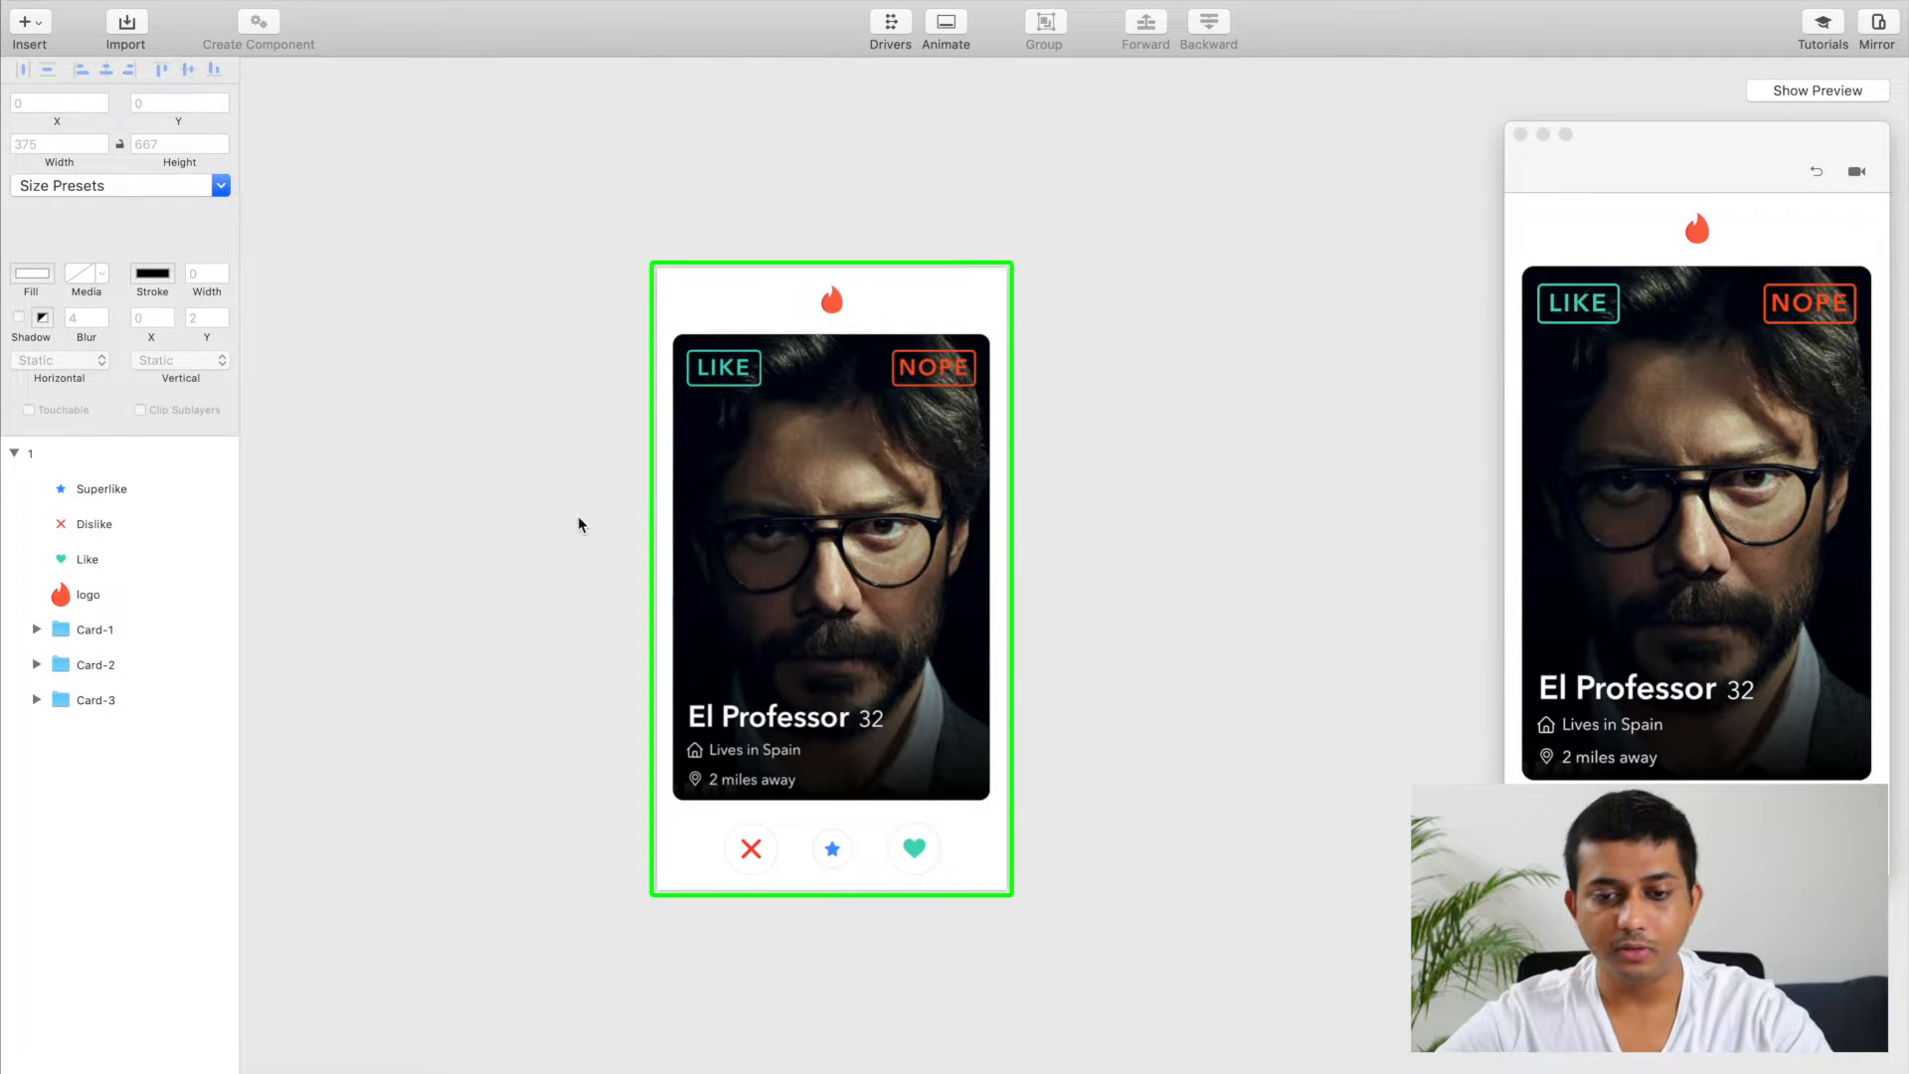
scroll(579, 524, "up", 1)
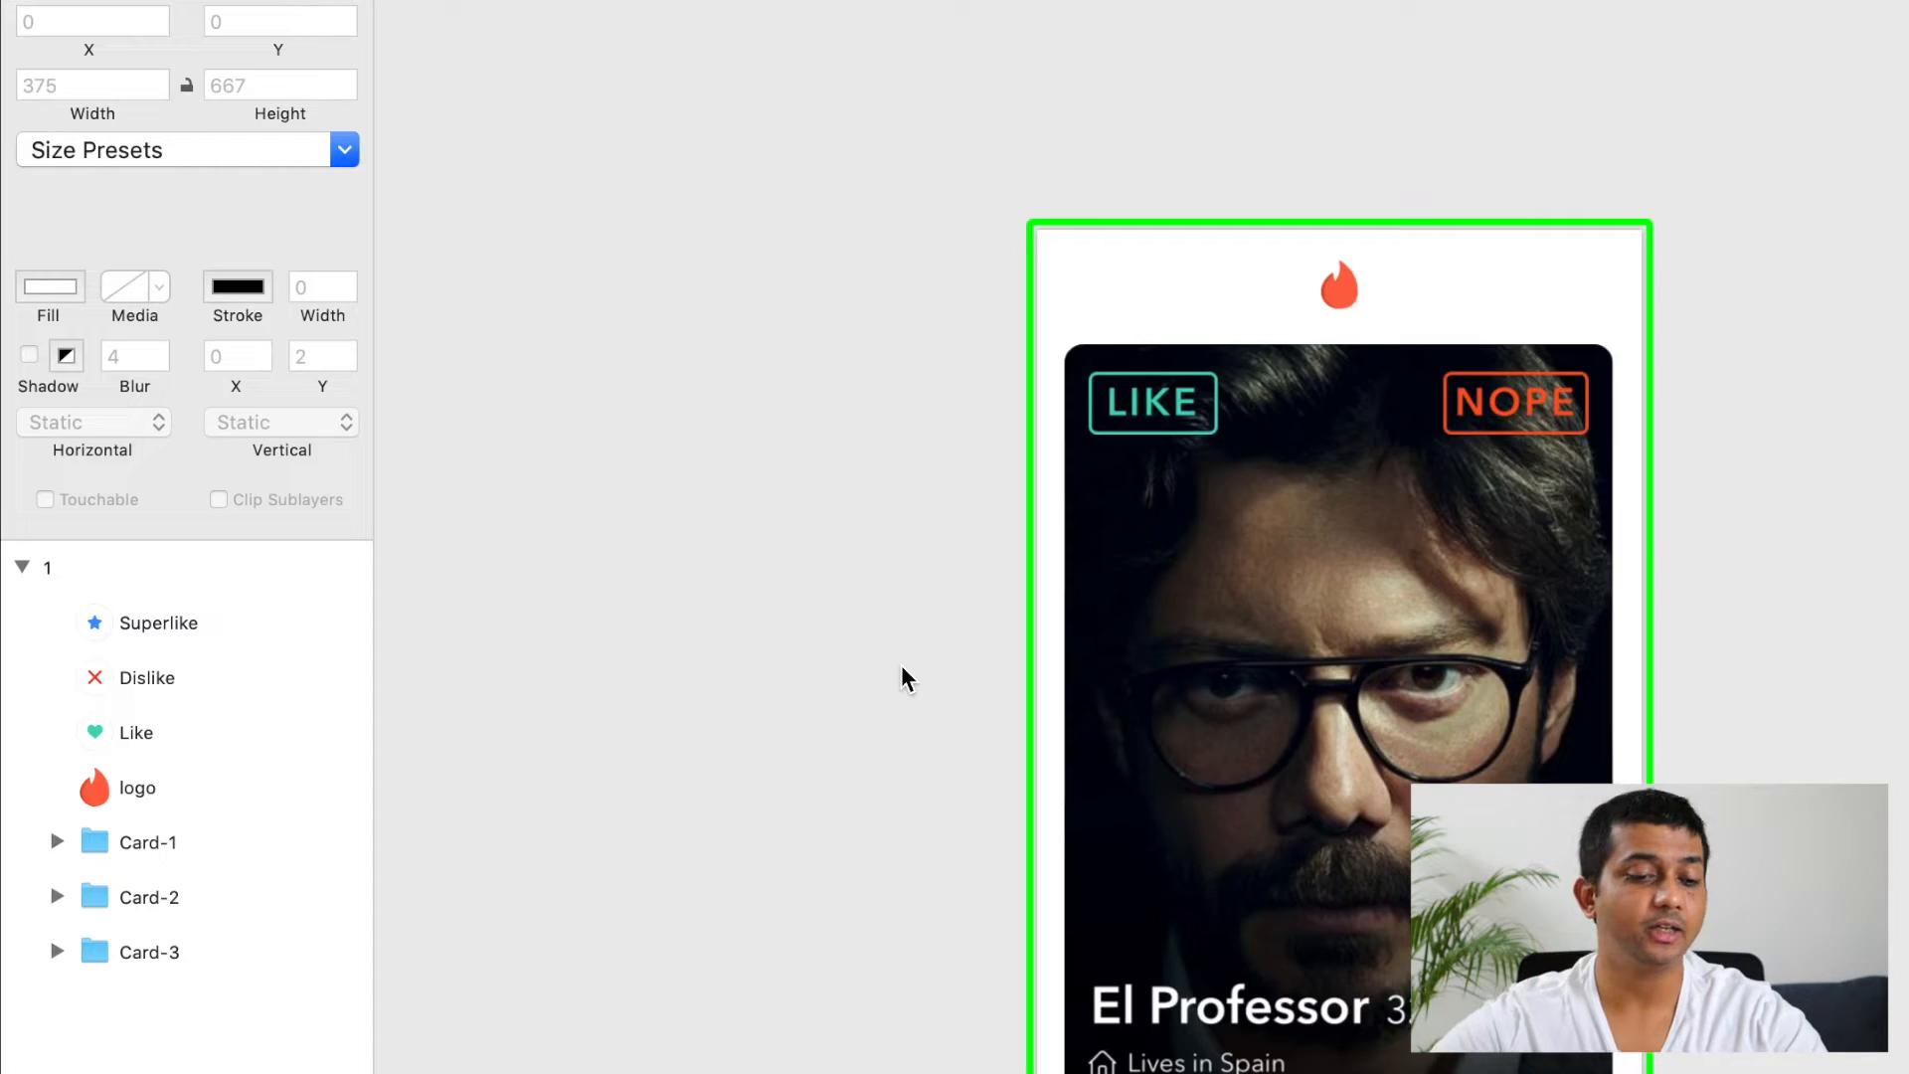
Step: Set both the horizontal and vertical behaviour of Card-1 to Drag
left_click(165, 844)
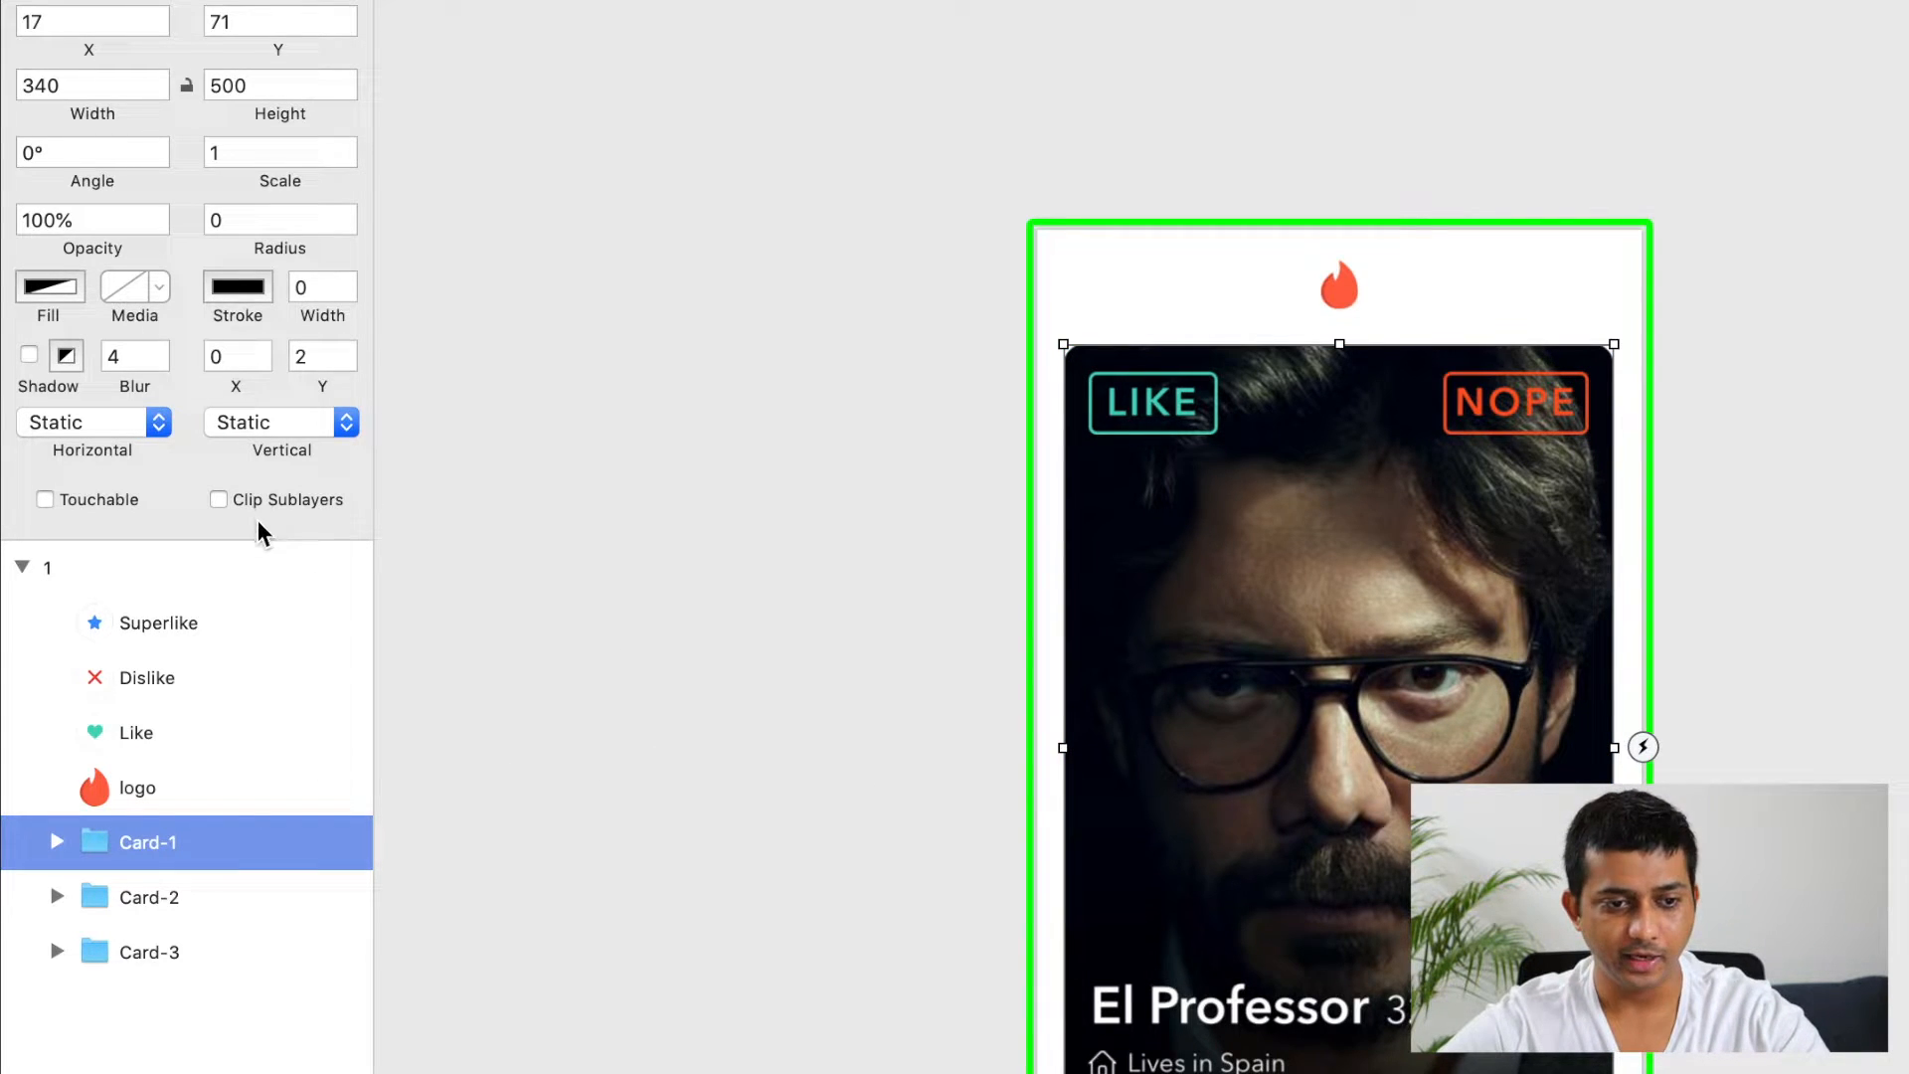
left_click(80, 428)
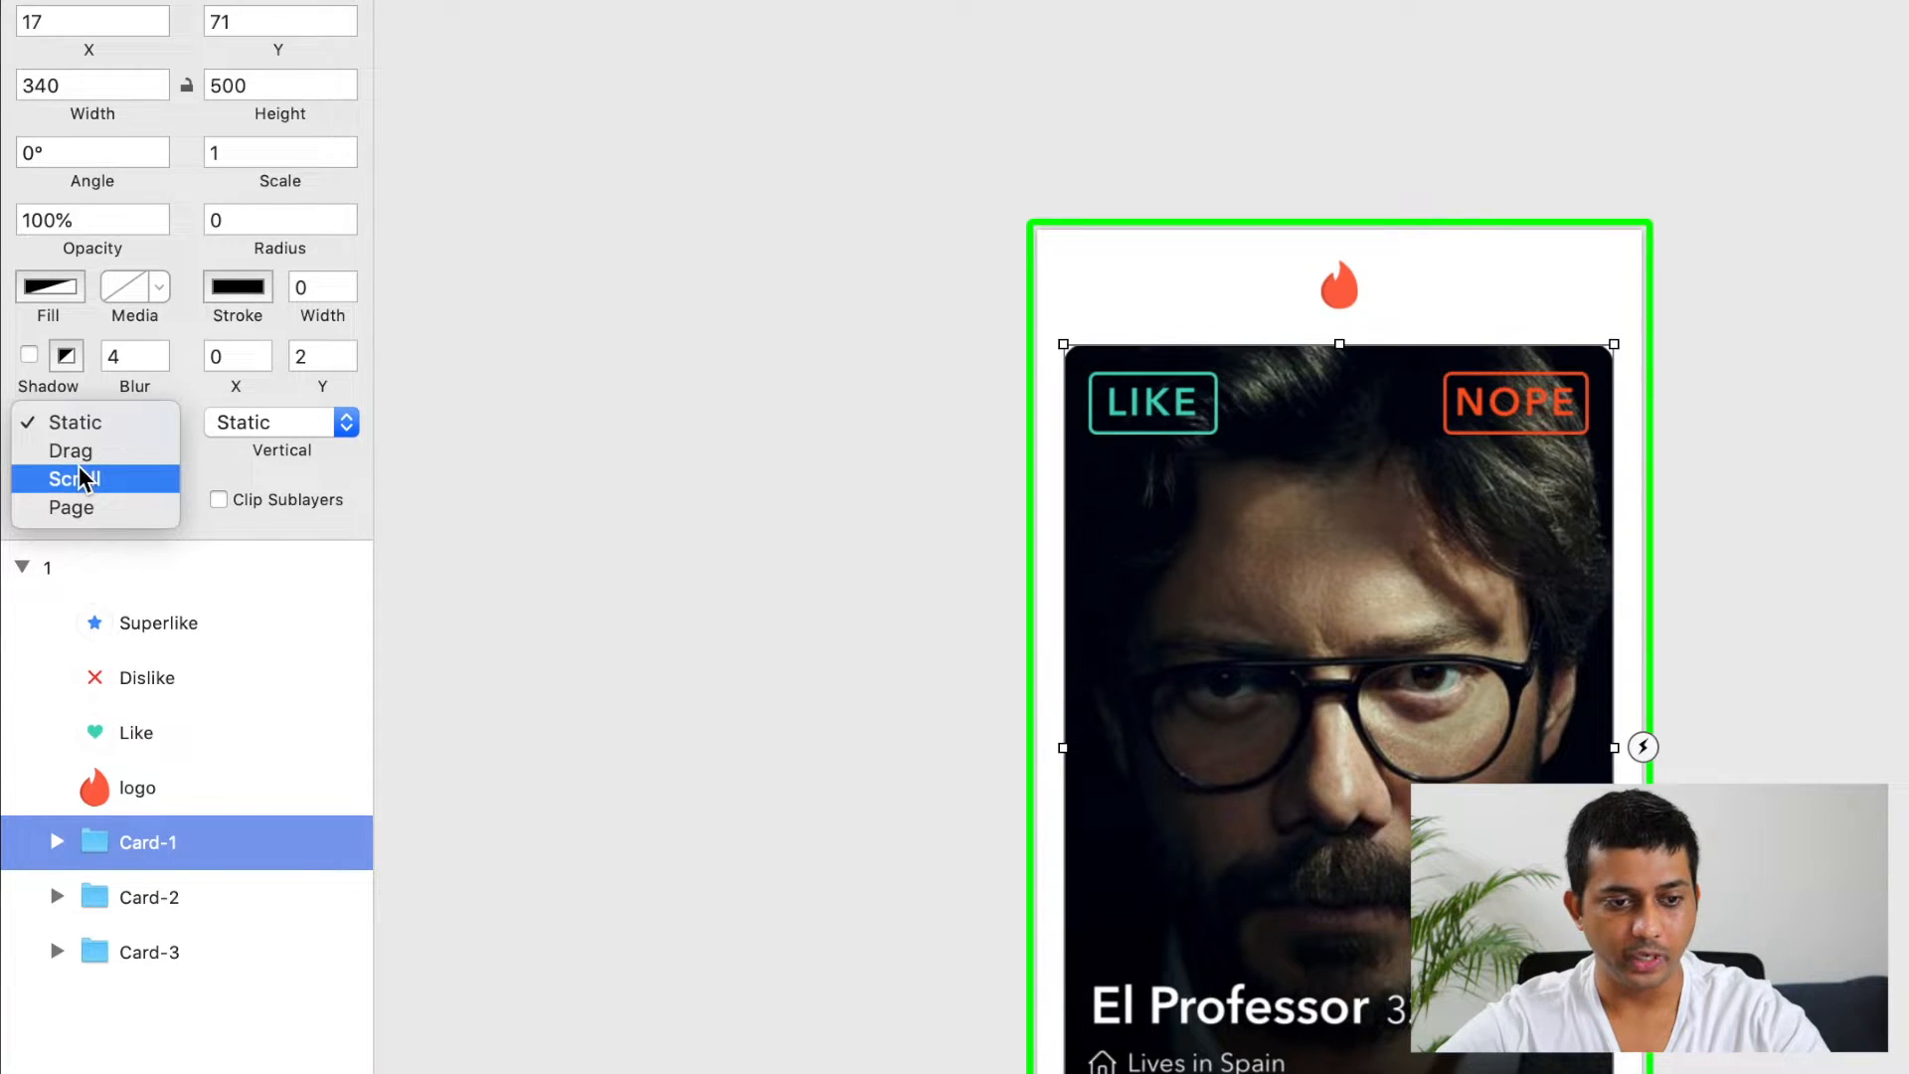
left_click(80, 449)
left_click(246, 422)
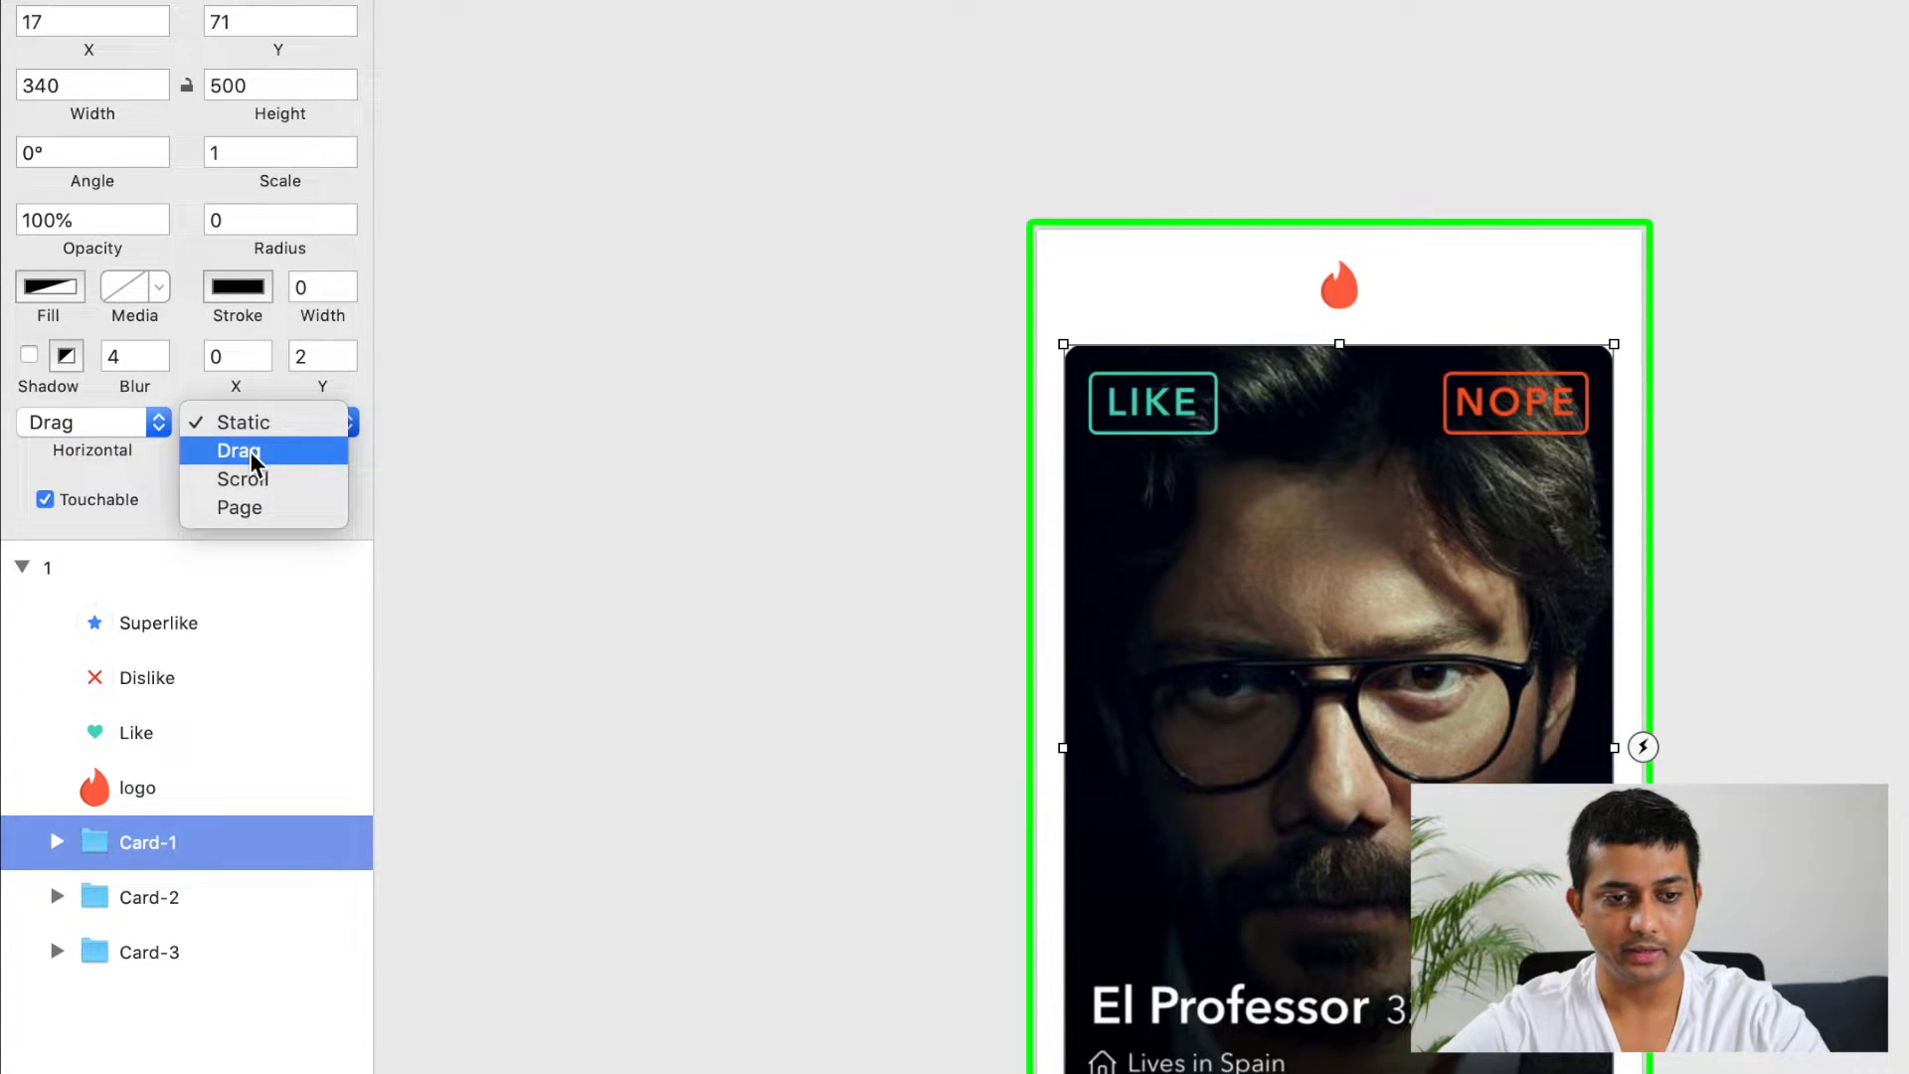
left_click(250, 452)
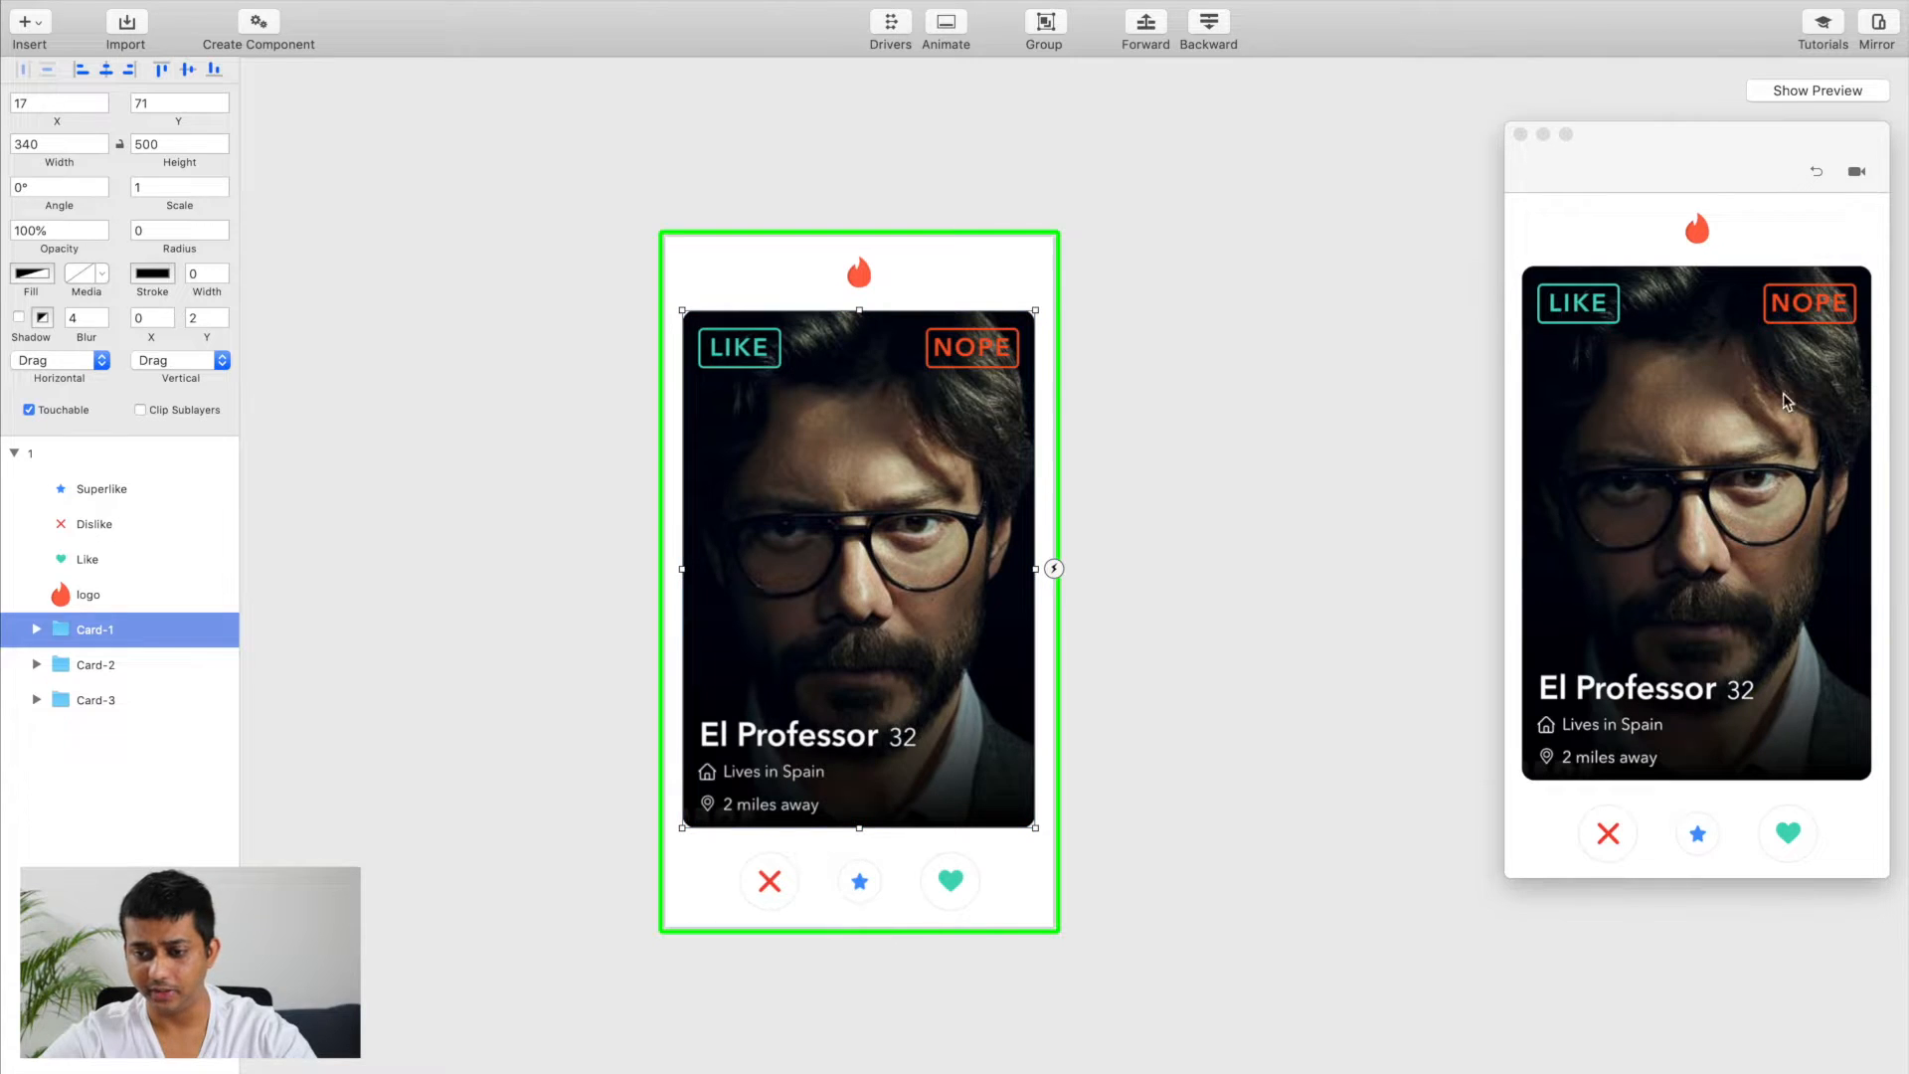
Step: Test moving the top card around in the preview, then clear the layer selection
left_click_drag(1680, 429, 1583, 430)
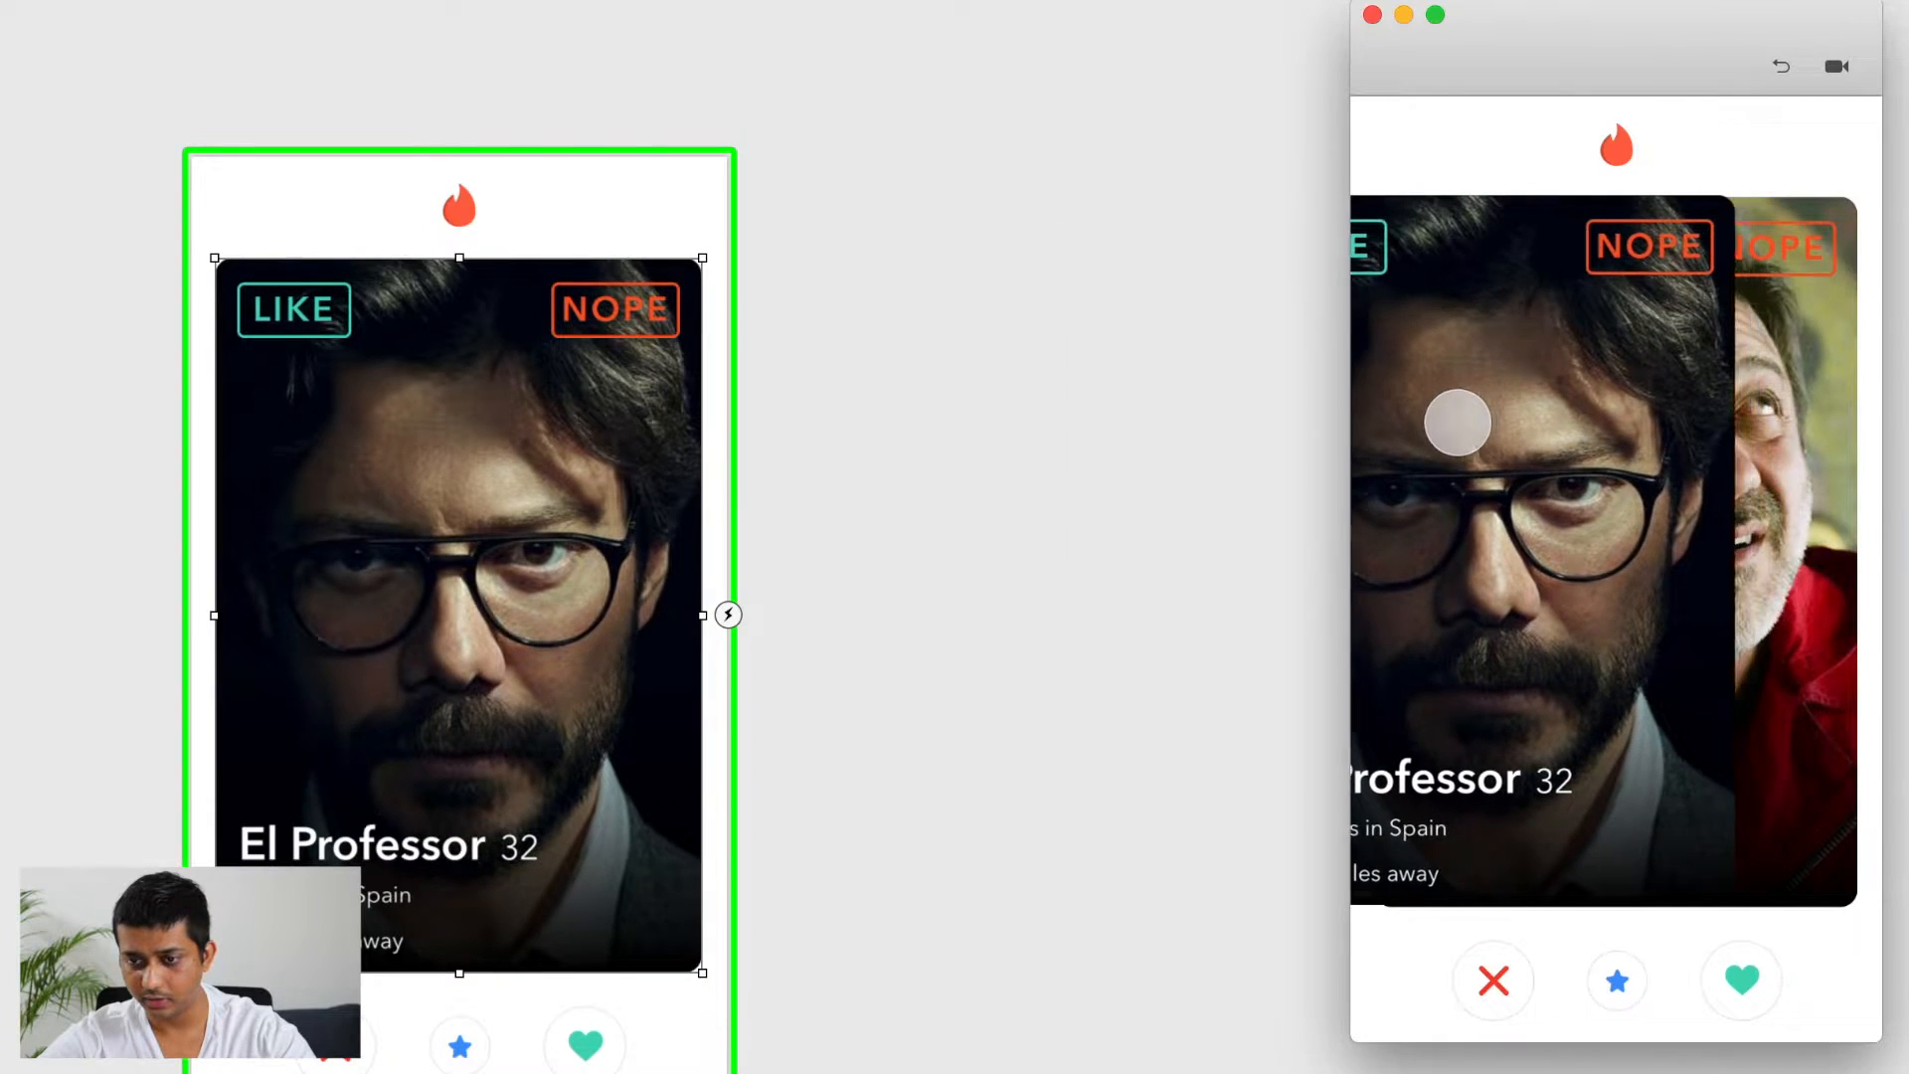
left_click_drag(1458, 422, 1592, 424)
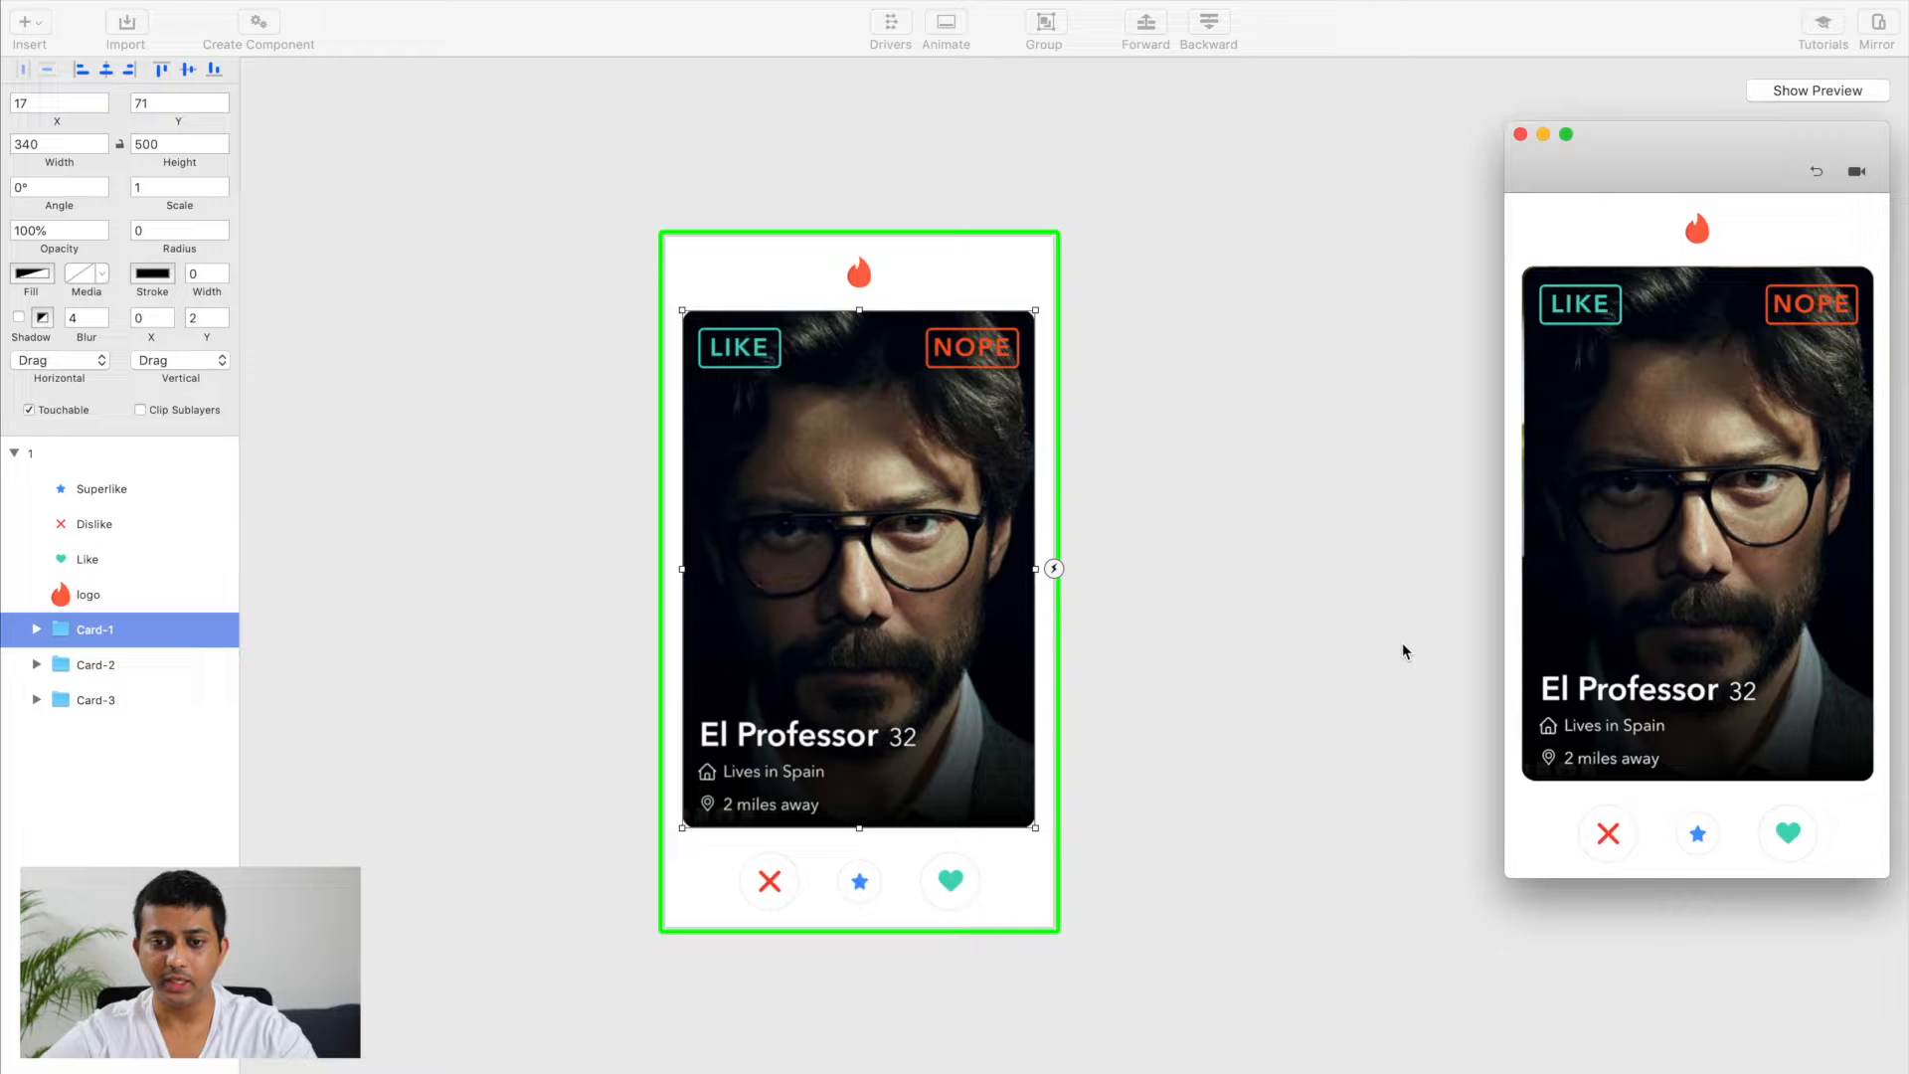
left_click(1295, 606)
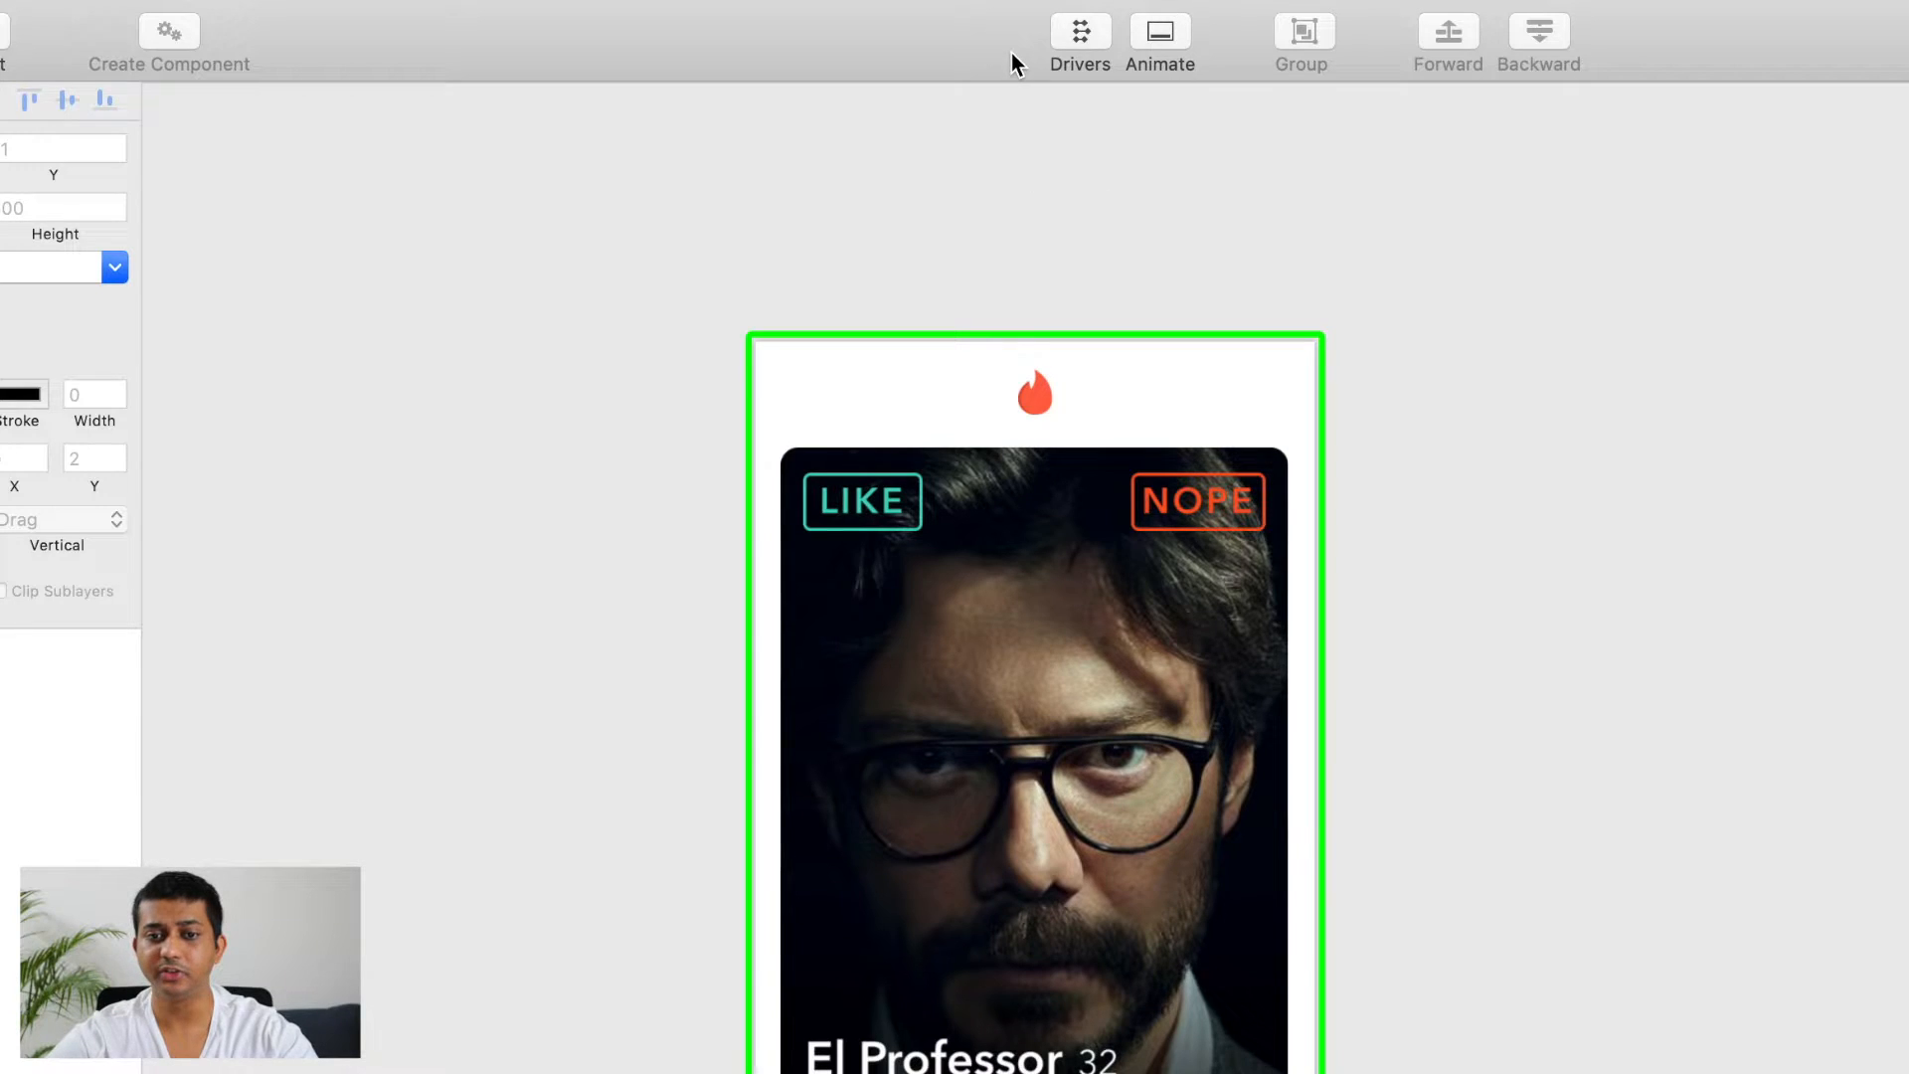
Step: Show the drivers and add an Angle driver for Card-1 under its Center X
left_click(1073, 38)
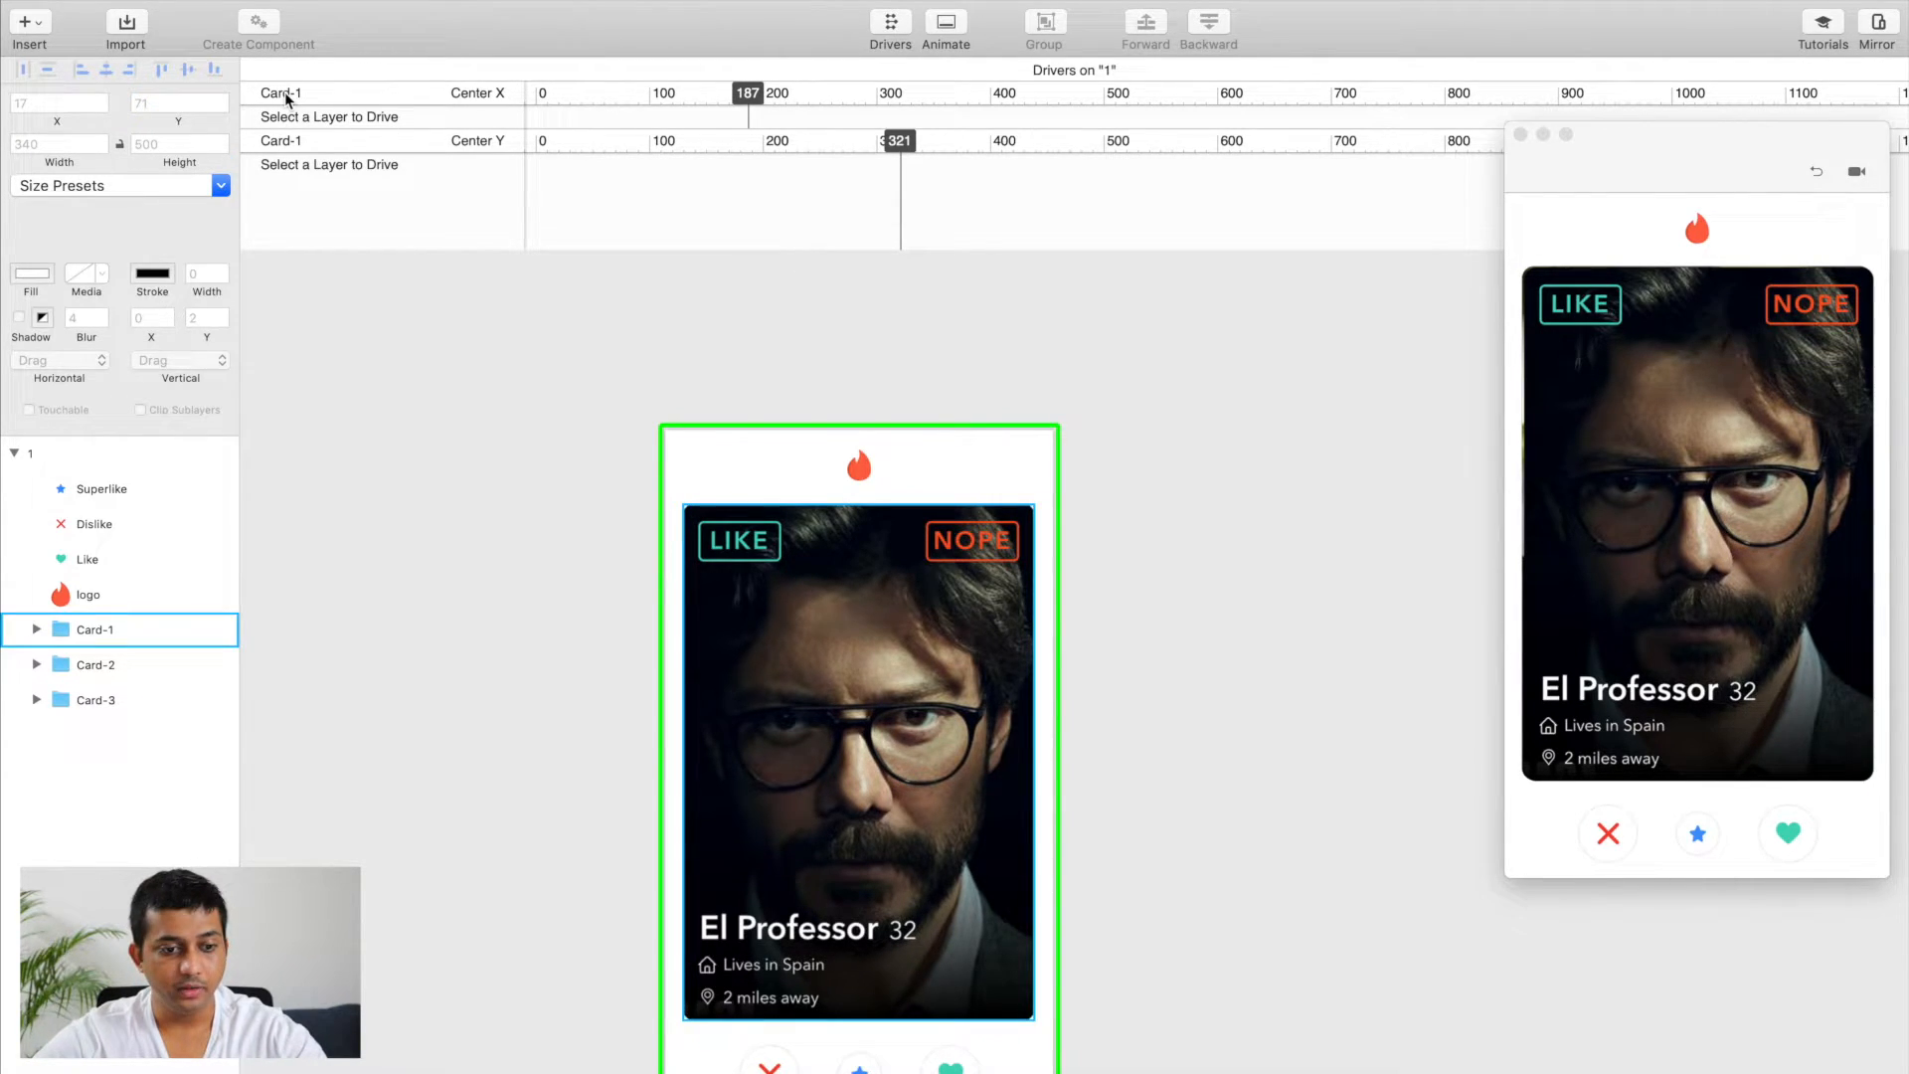
left_click(96, 631)
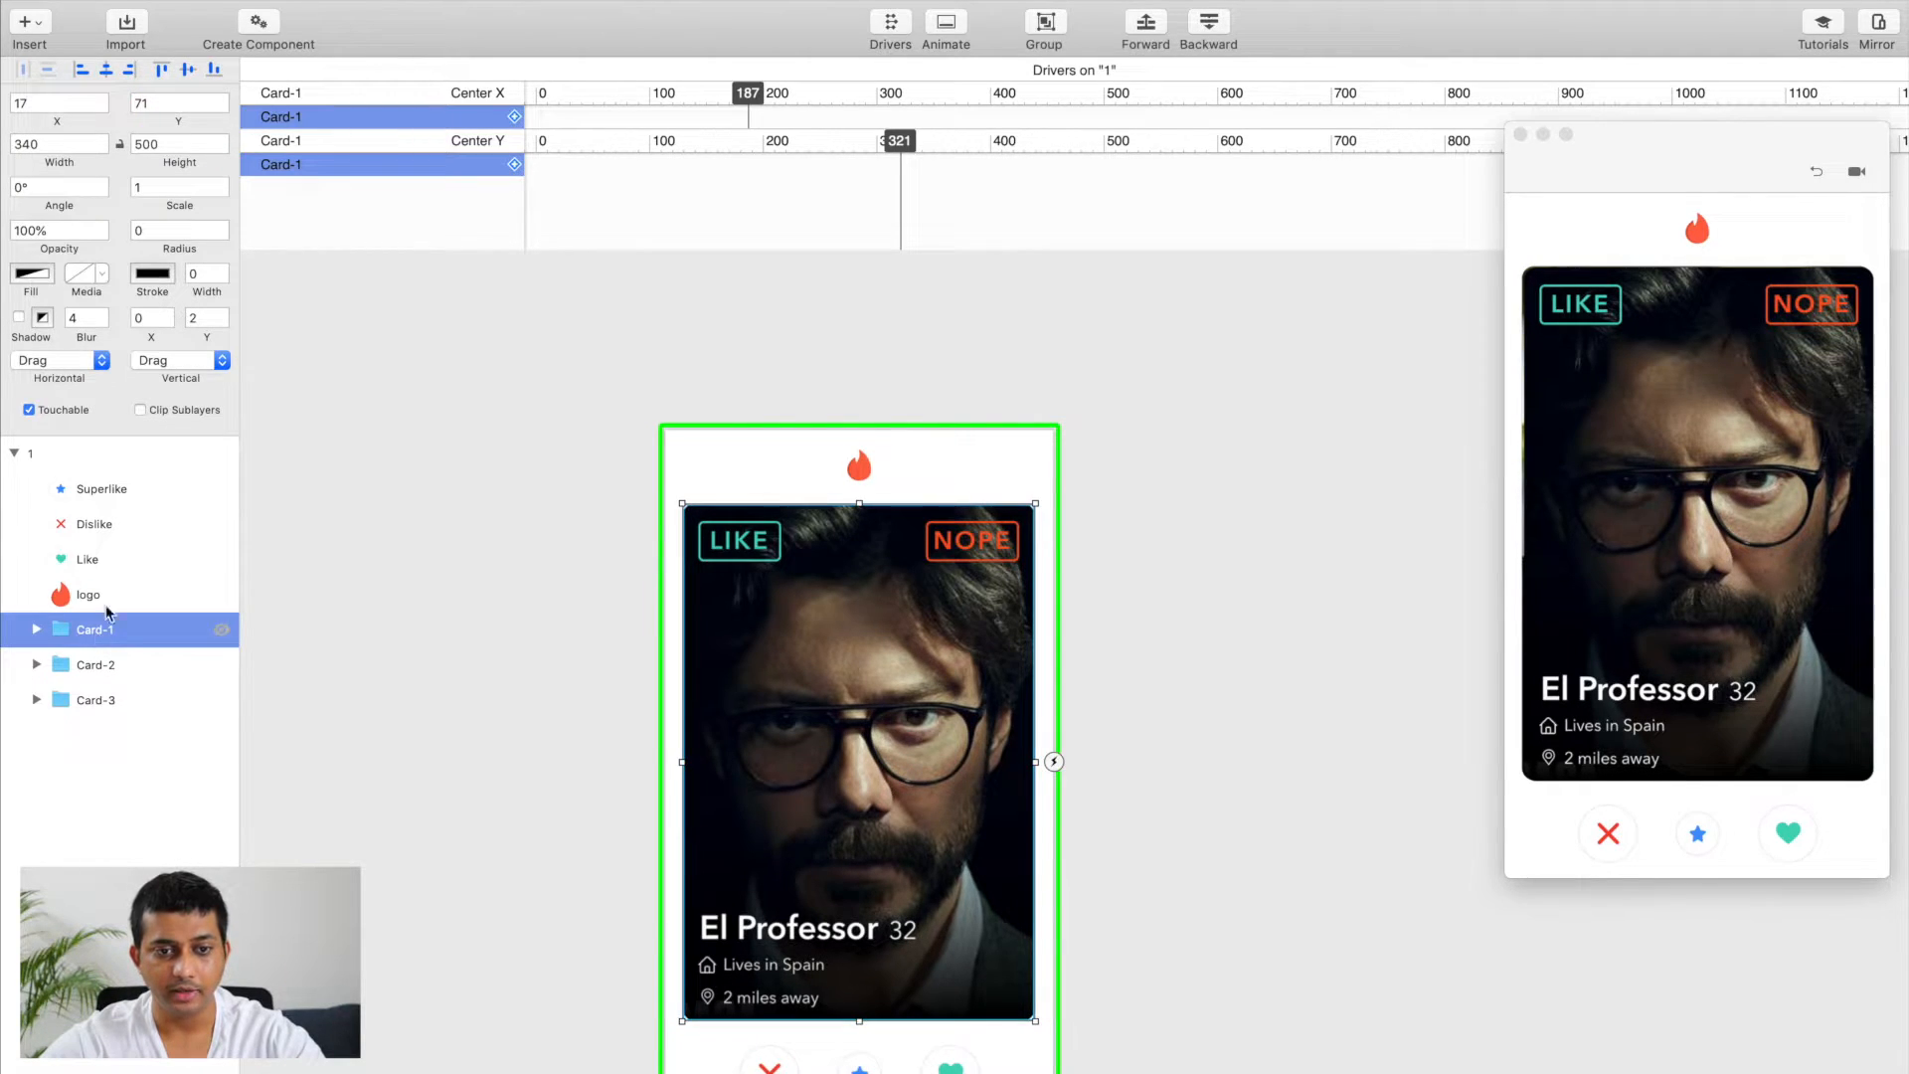
left_click(516, 118)
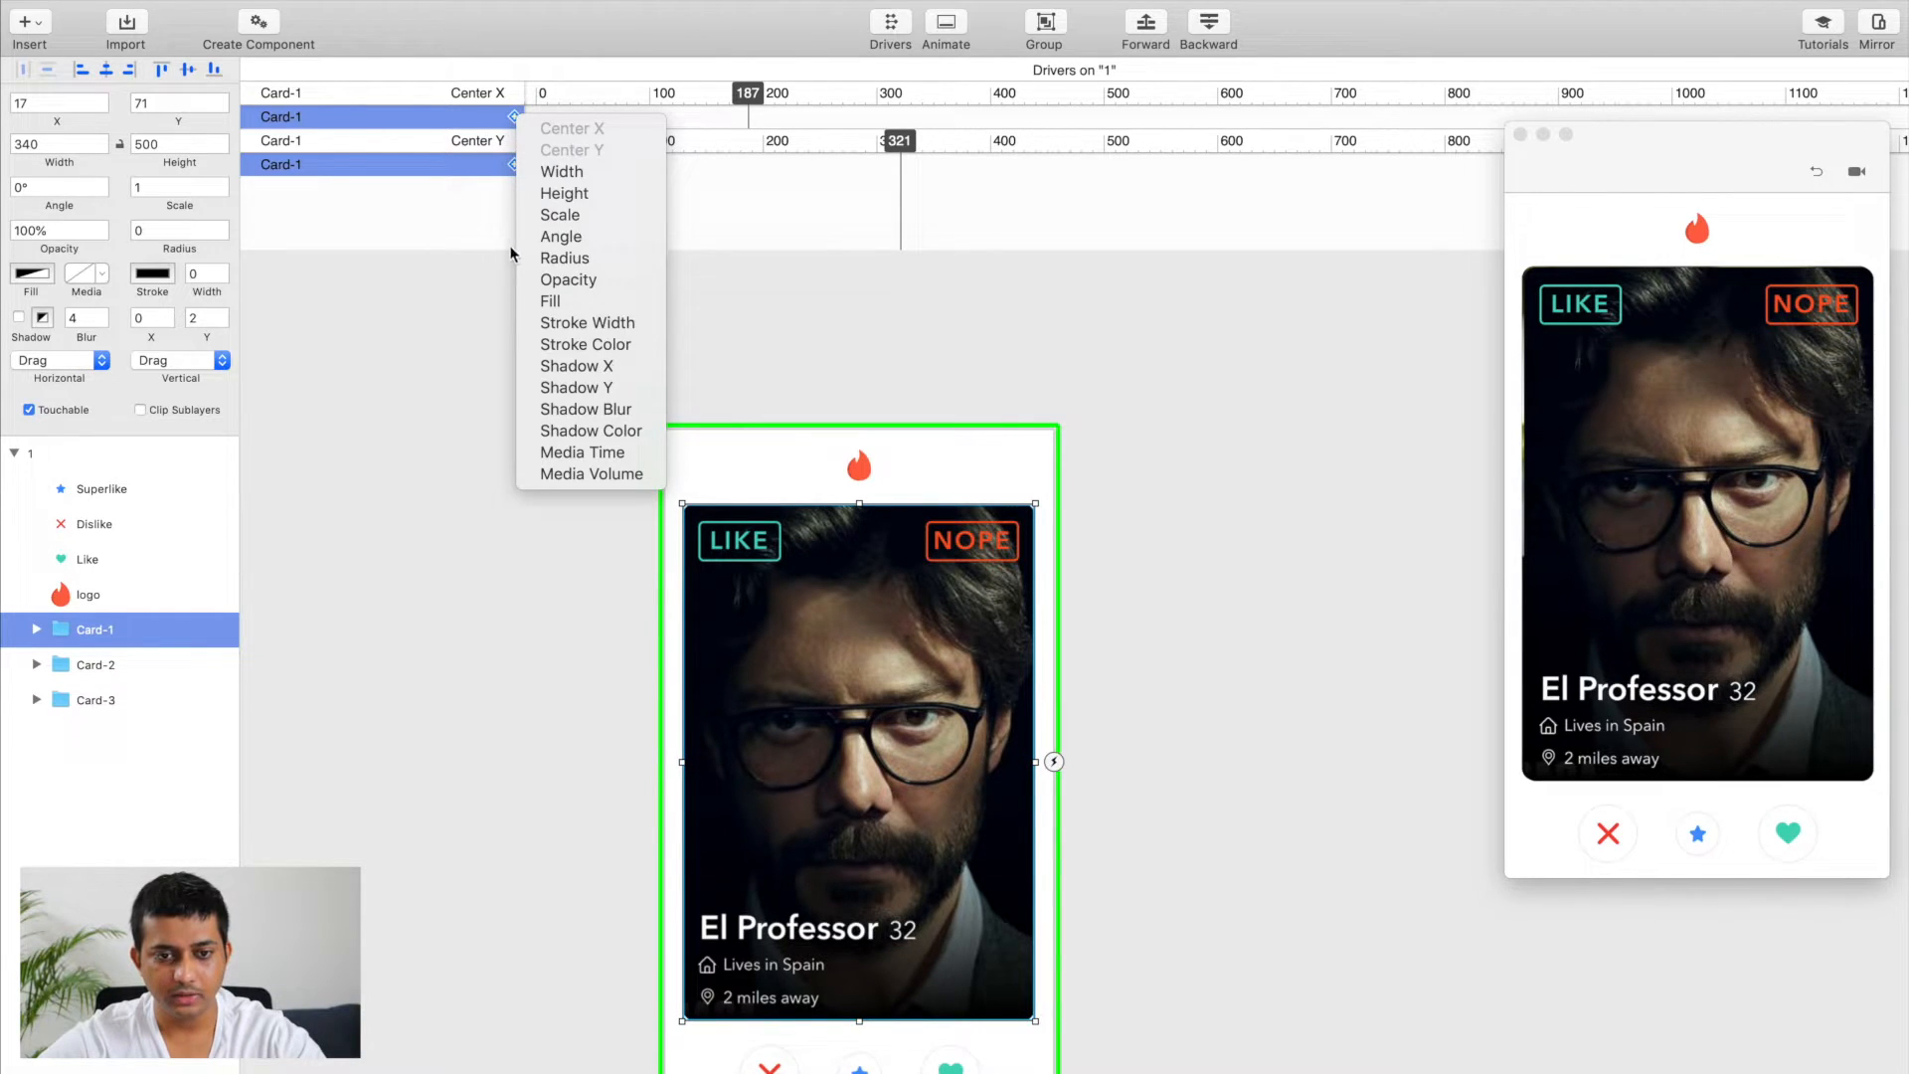
left_click(562, 236)
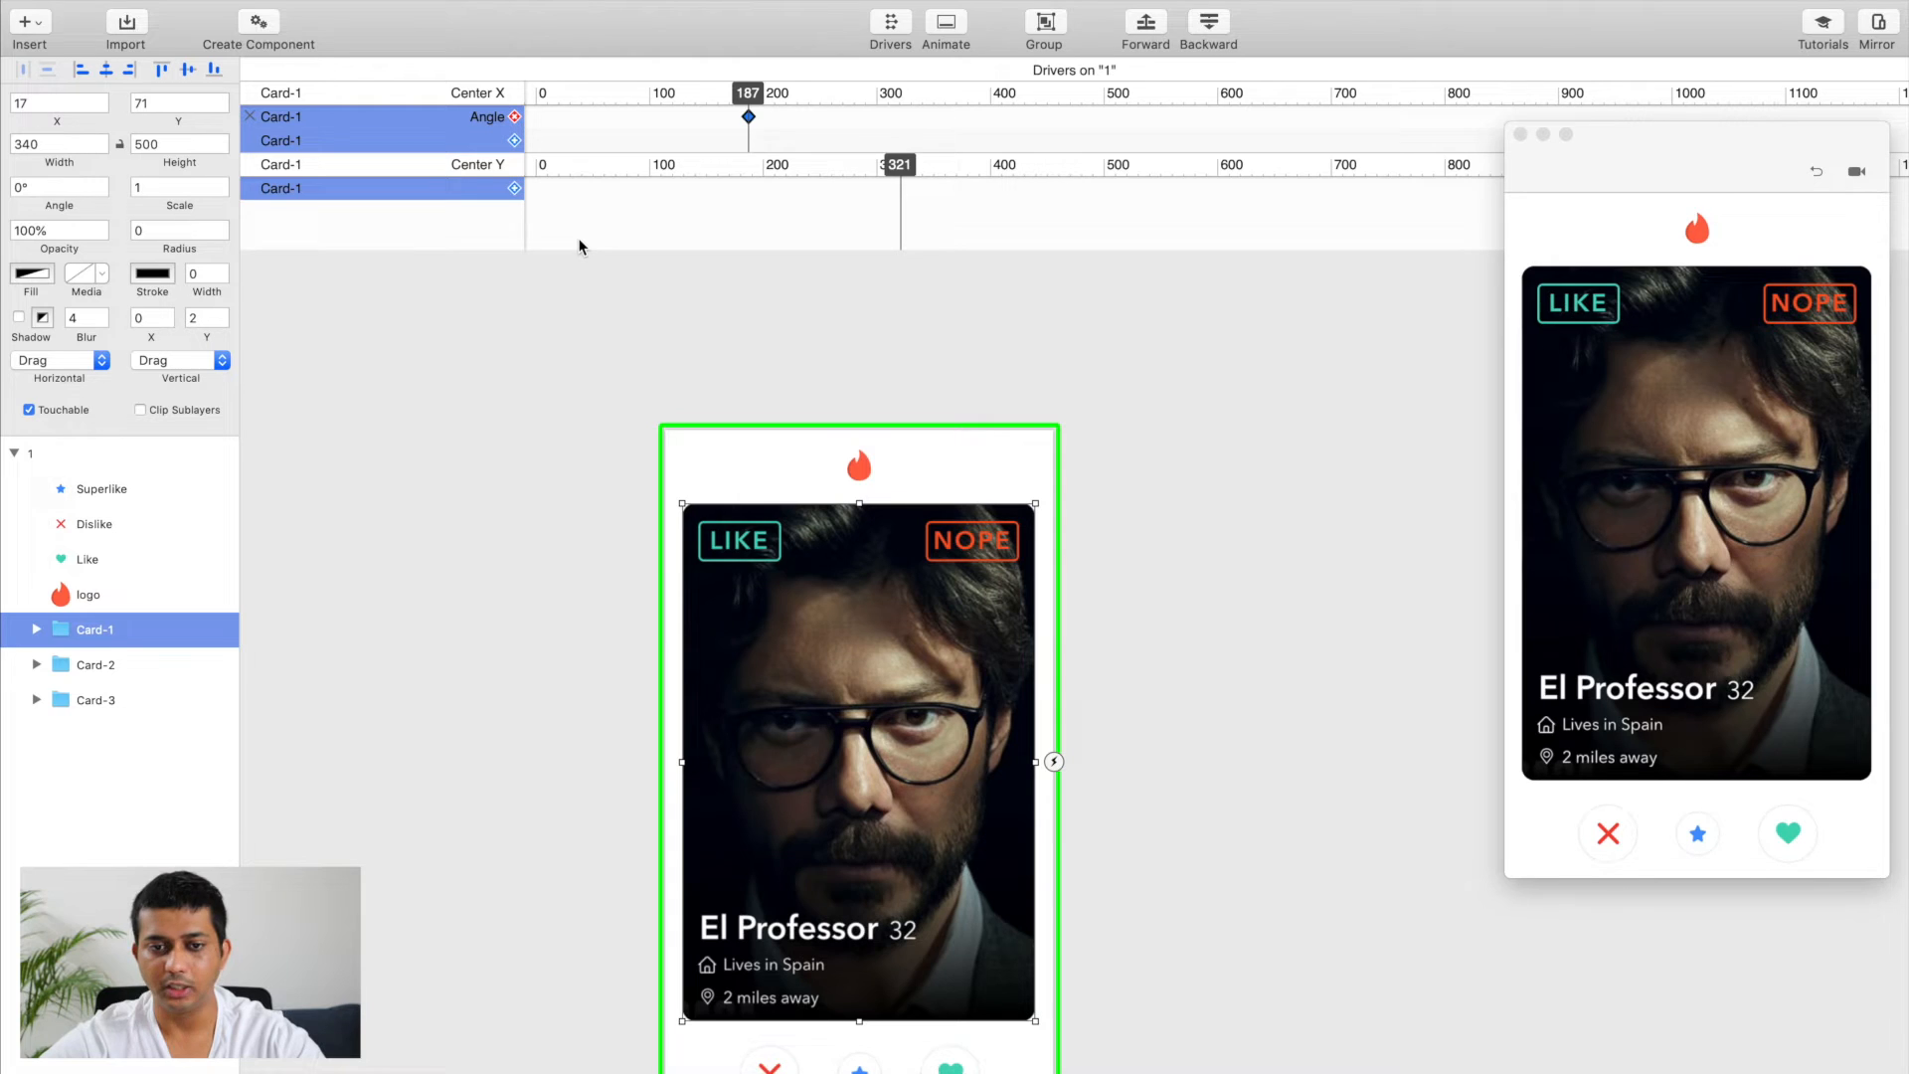
Step: Set Card-1's angle to 30° at Center X 378 in the driver and test the card's tilt in the preview
left_click_drag(748, 97, 965, 113)
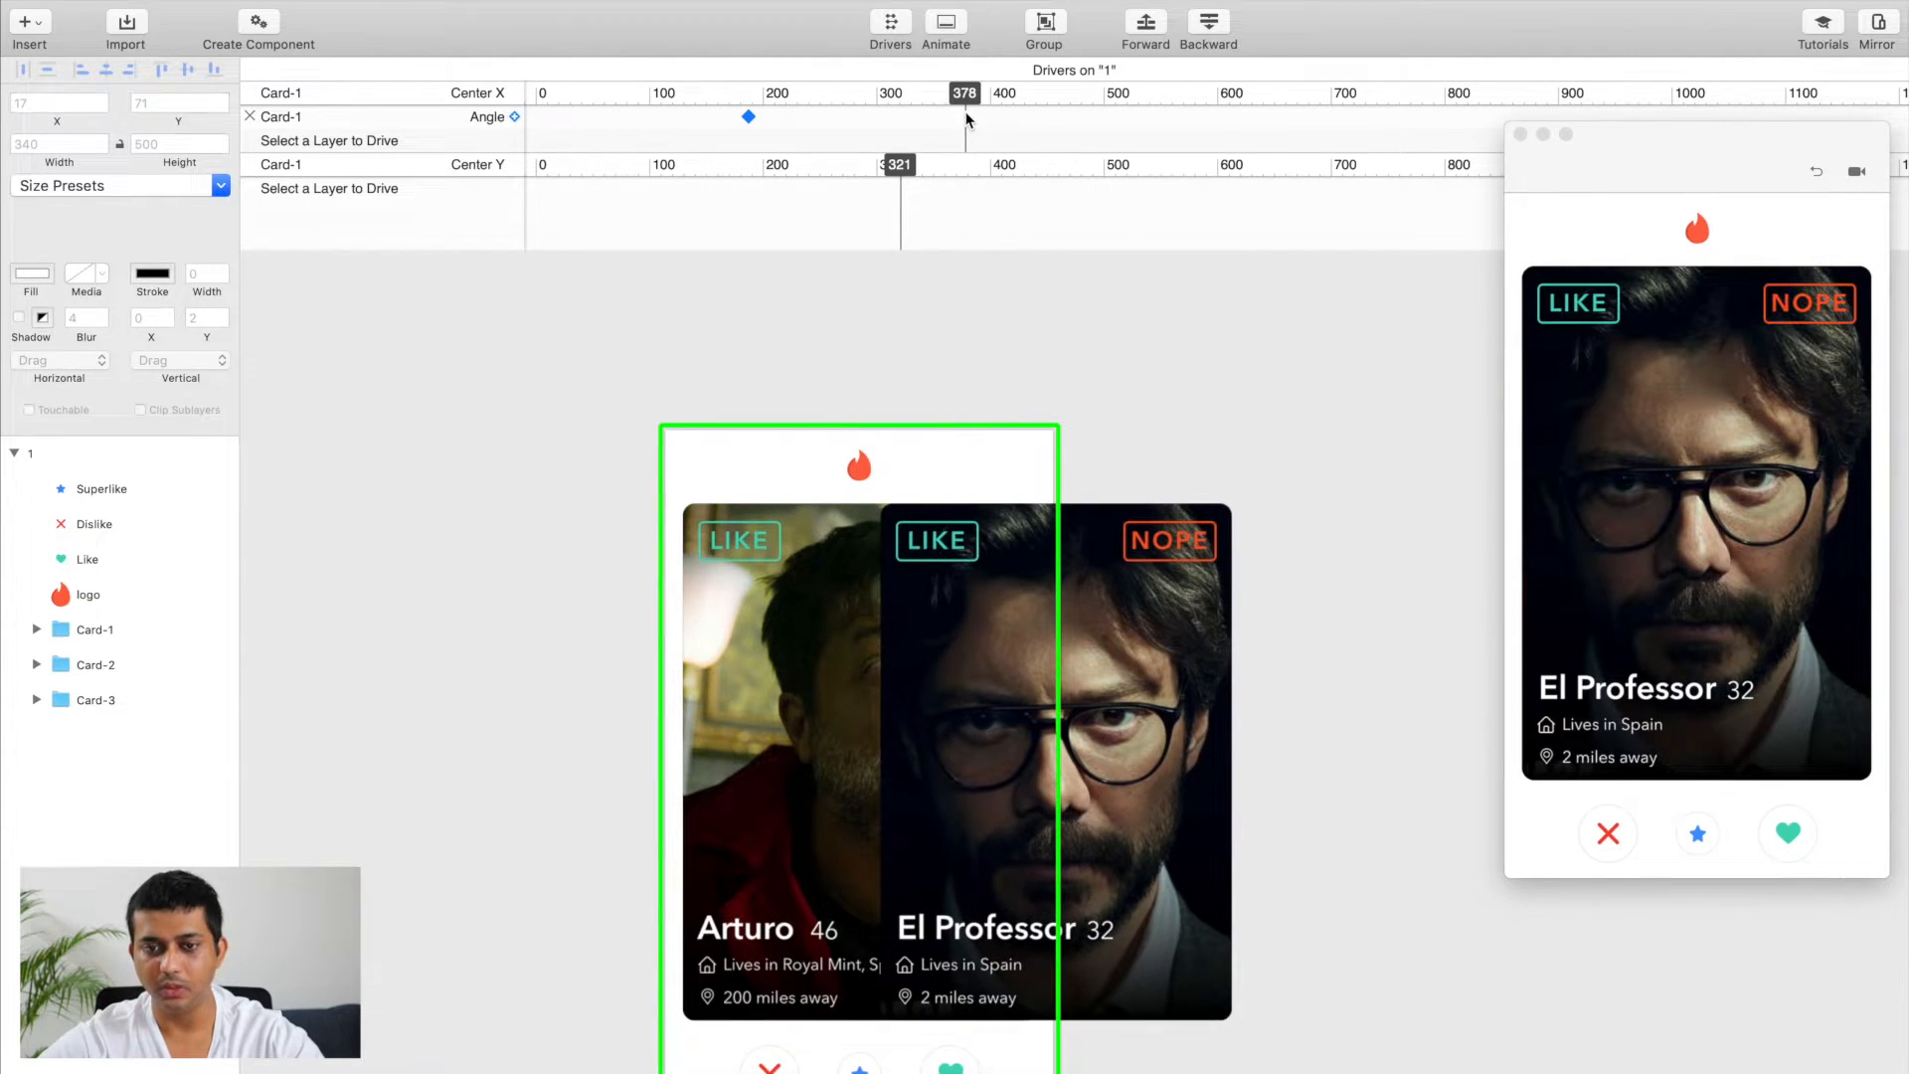
left_click(966, 114)
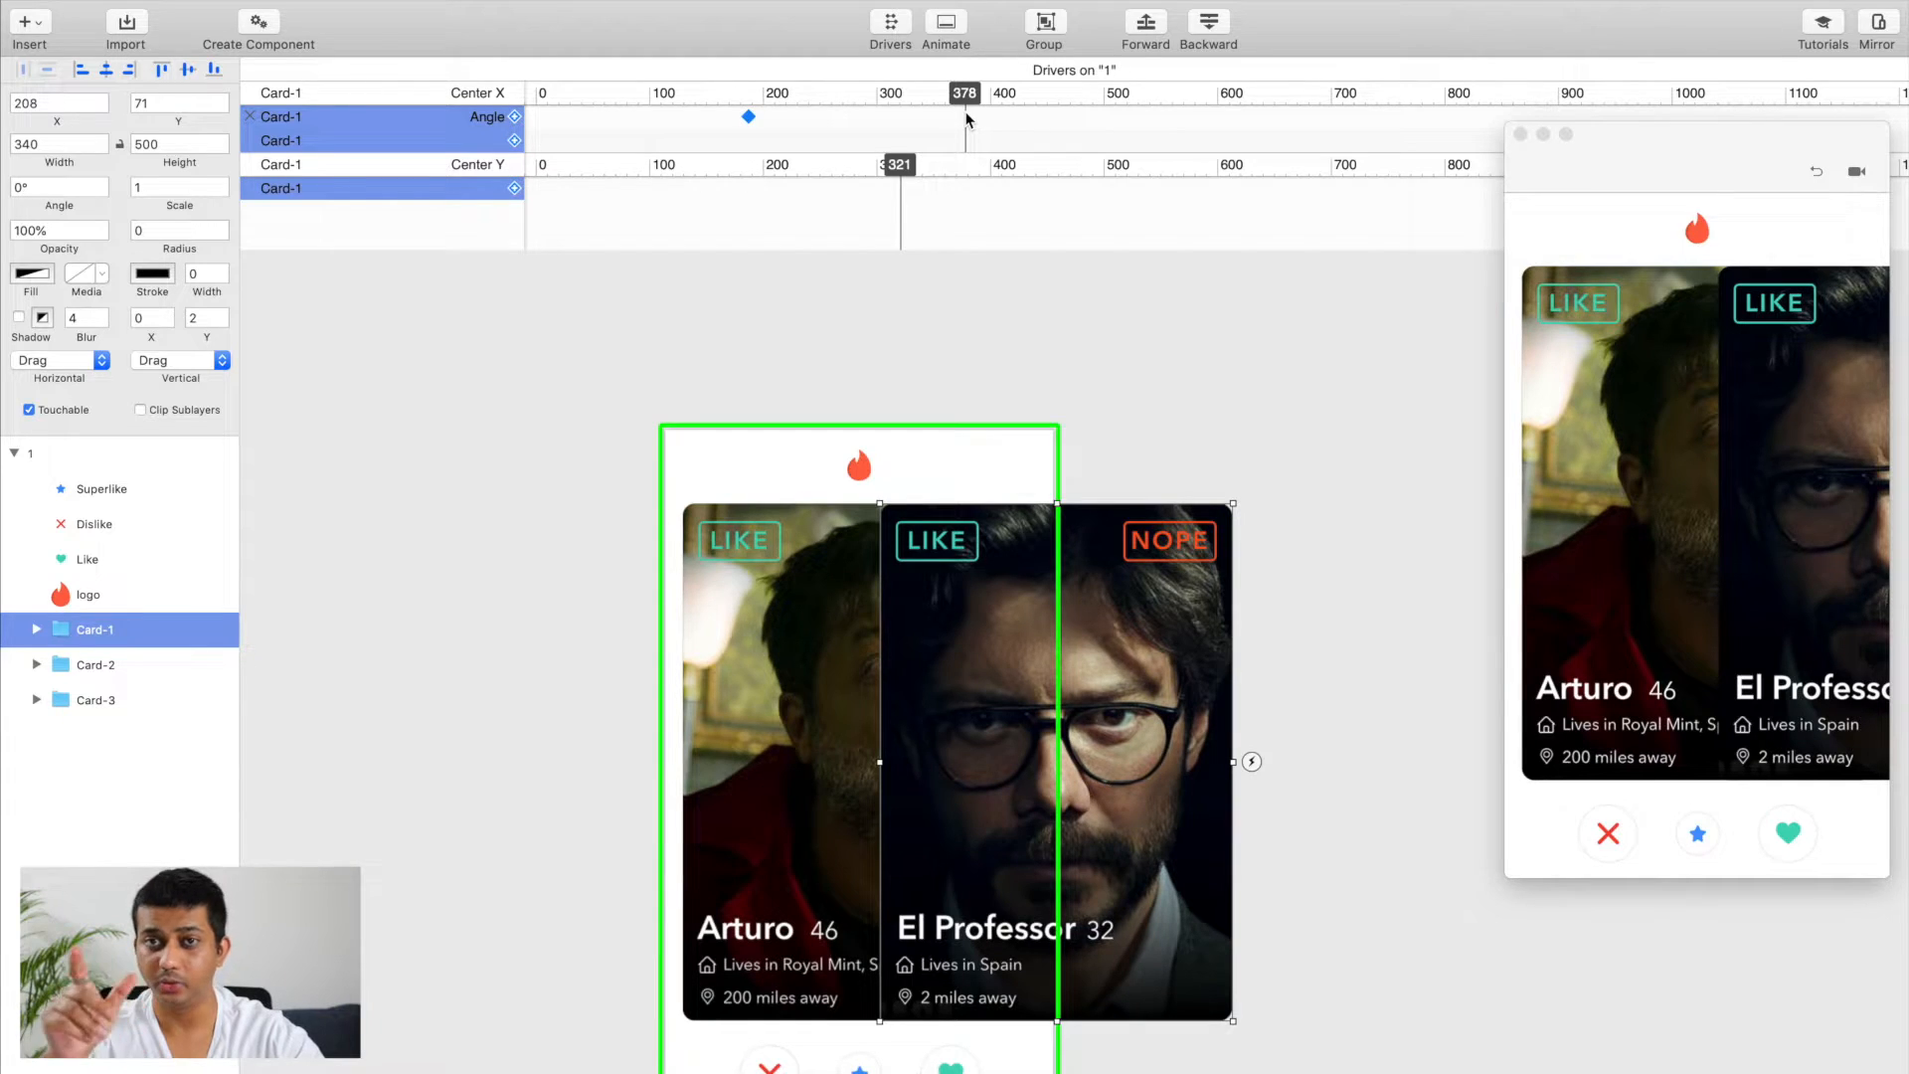
left_click(10, 188)
type("30")
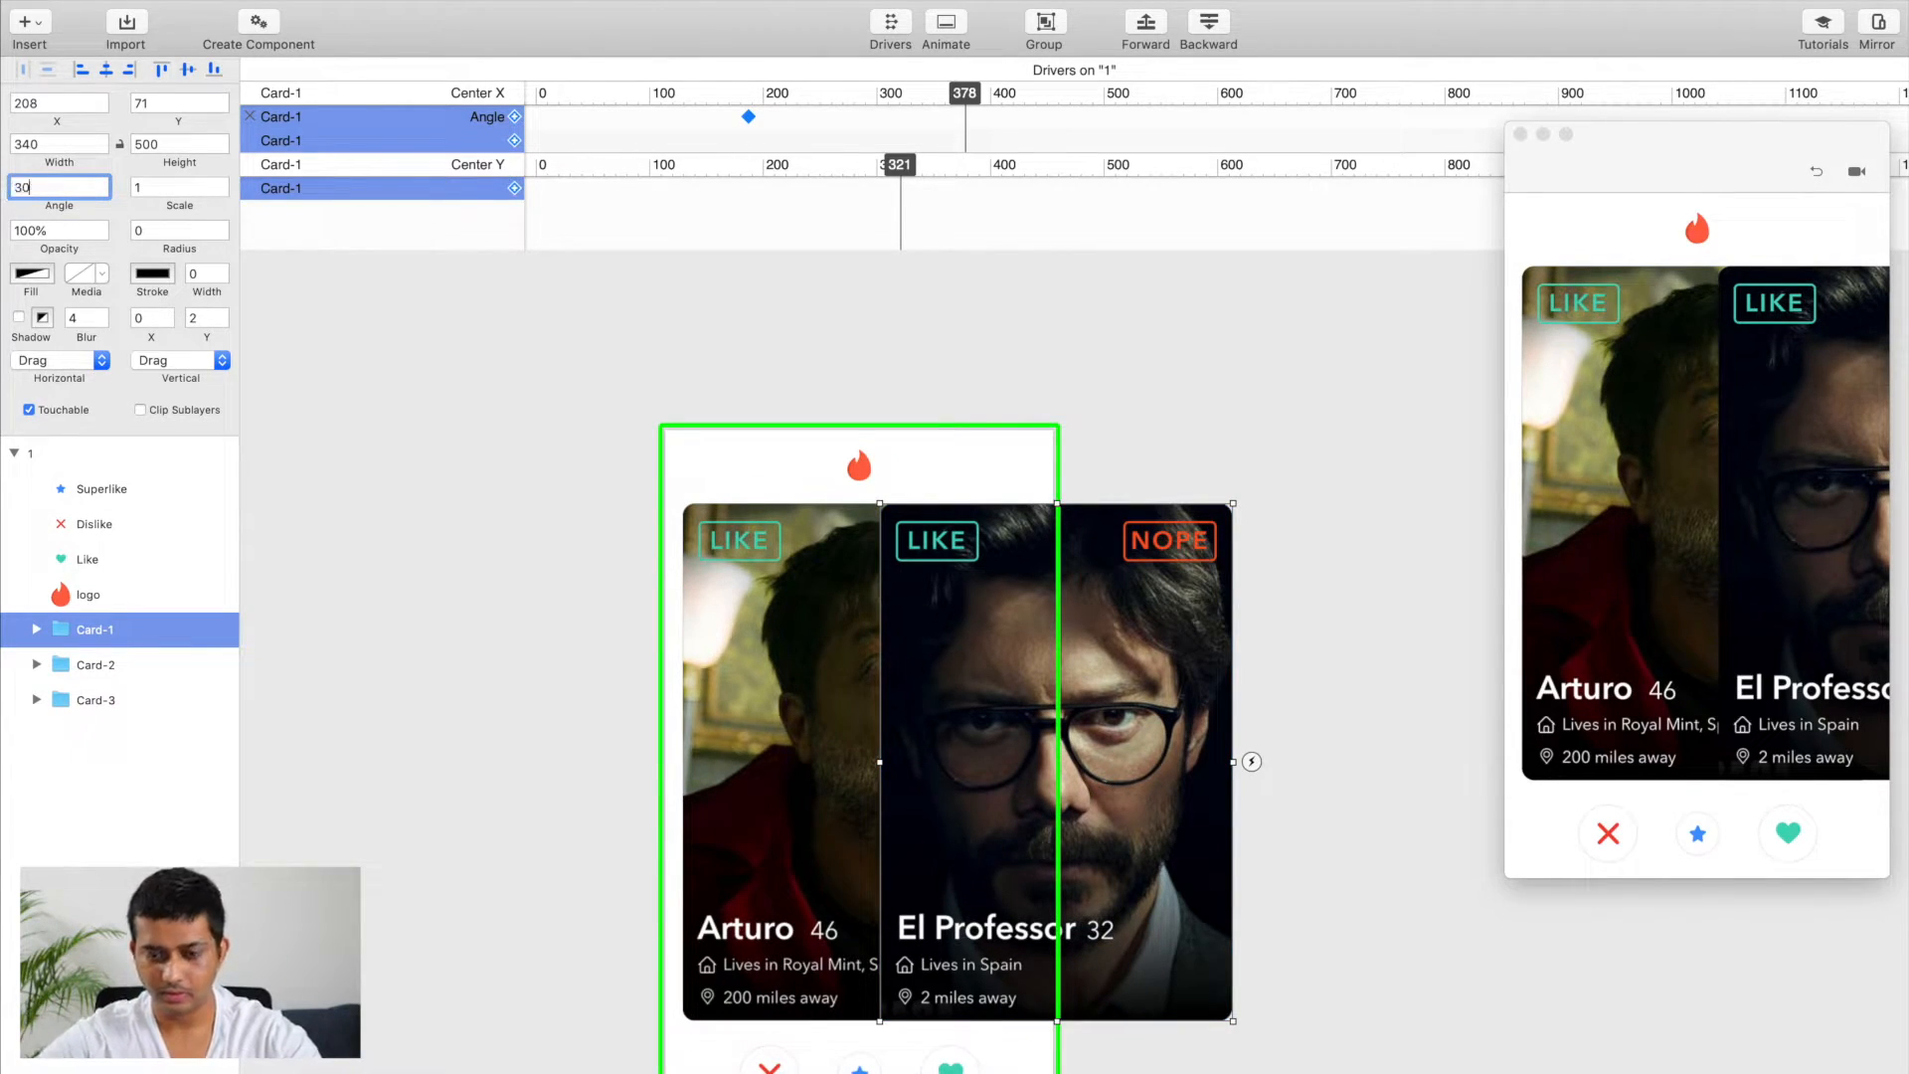
key("Return")
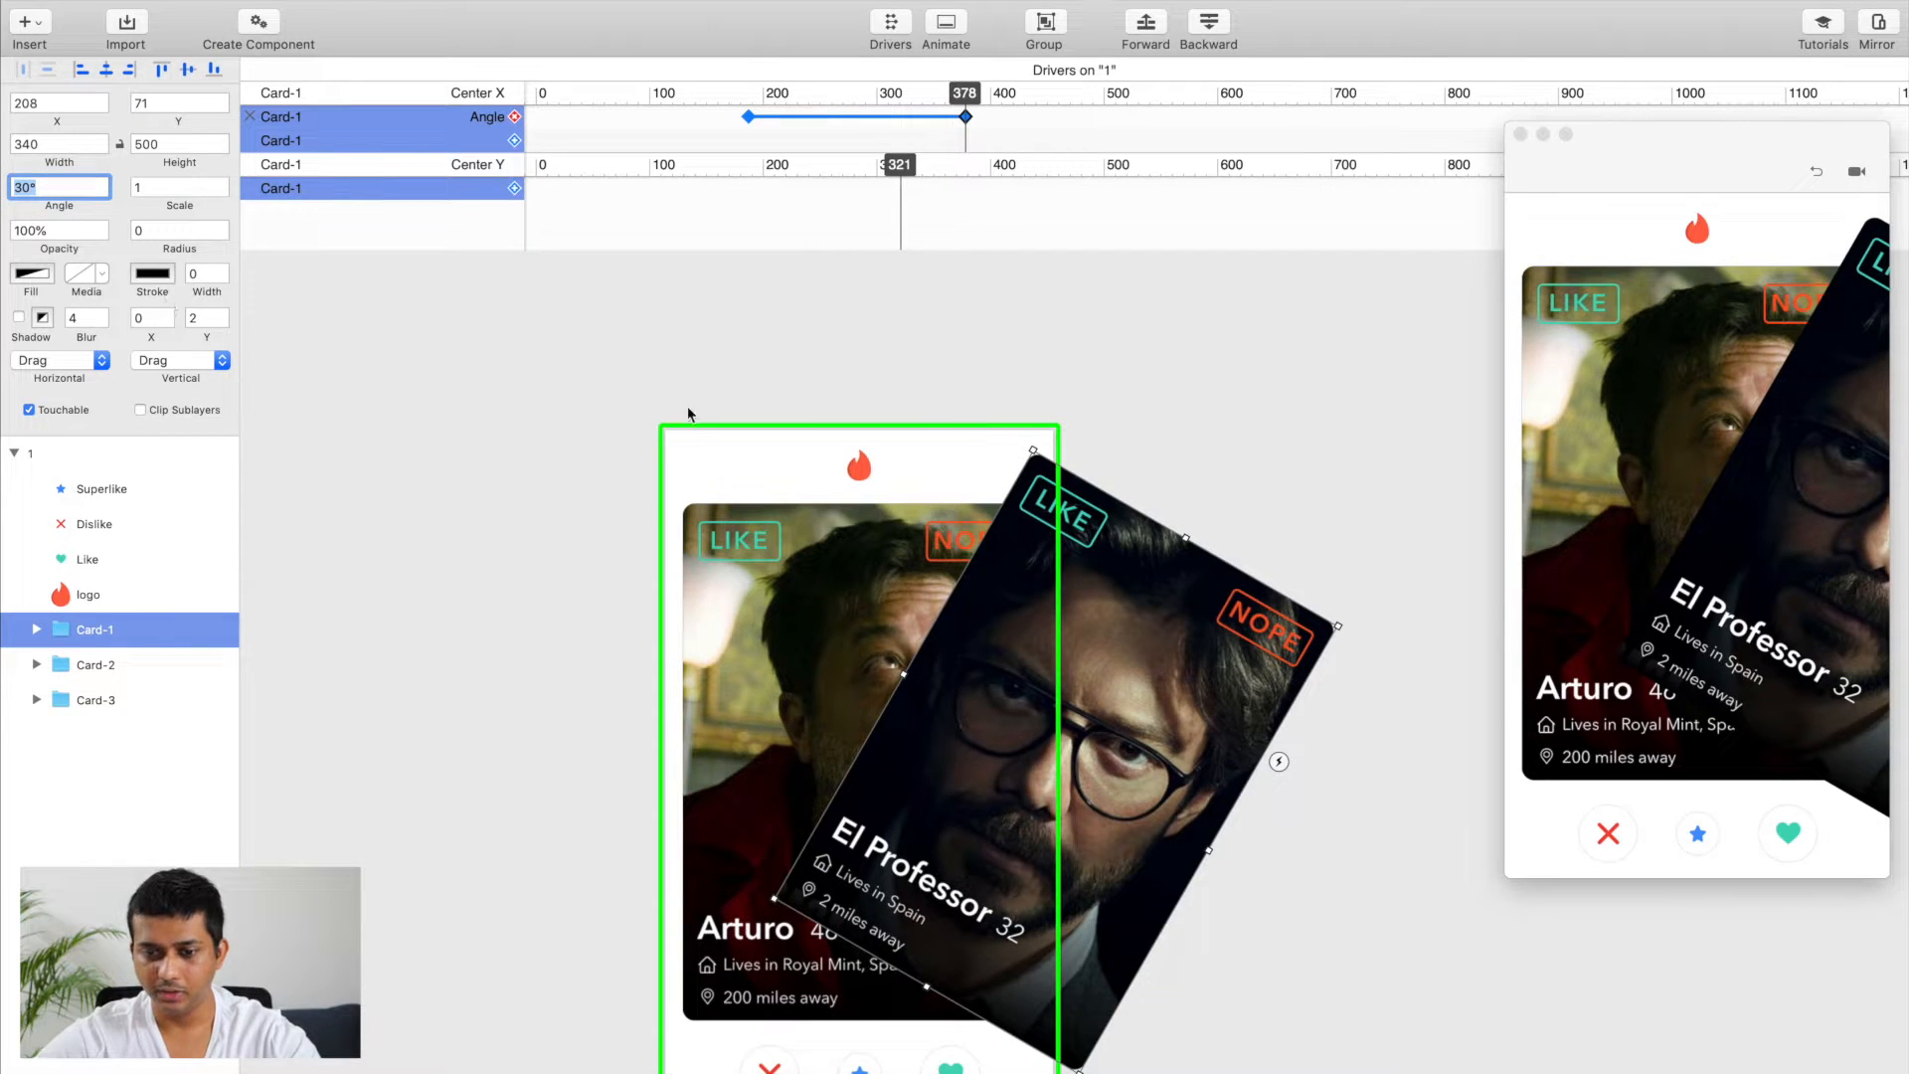
mouse_move(1811, 465)
left_mouse_down()
mouse_move(1806, 447)
mouse_move(1601, 460)
mouse_move(1794, 405)
mouse_move(1664, 506)
mouse_move(1820, 460)
mouse_move(1658, 490)
mouse_move(1802, 483)
left_mouse_up()
left_click_drag(1705, 516, 1642, 493)
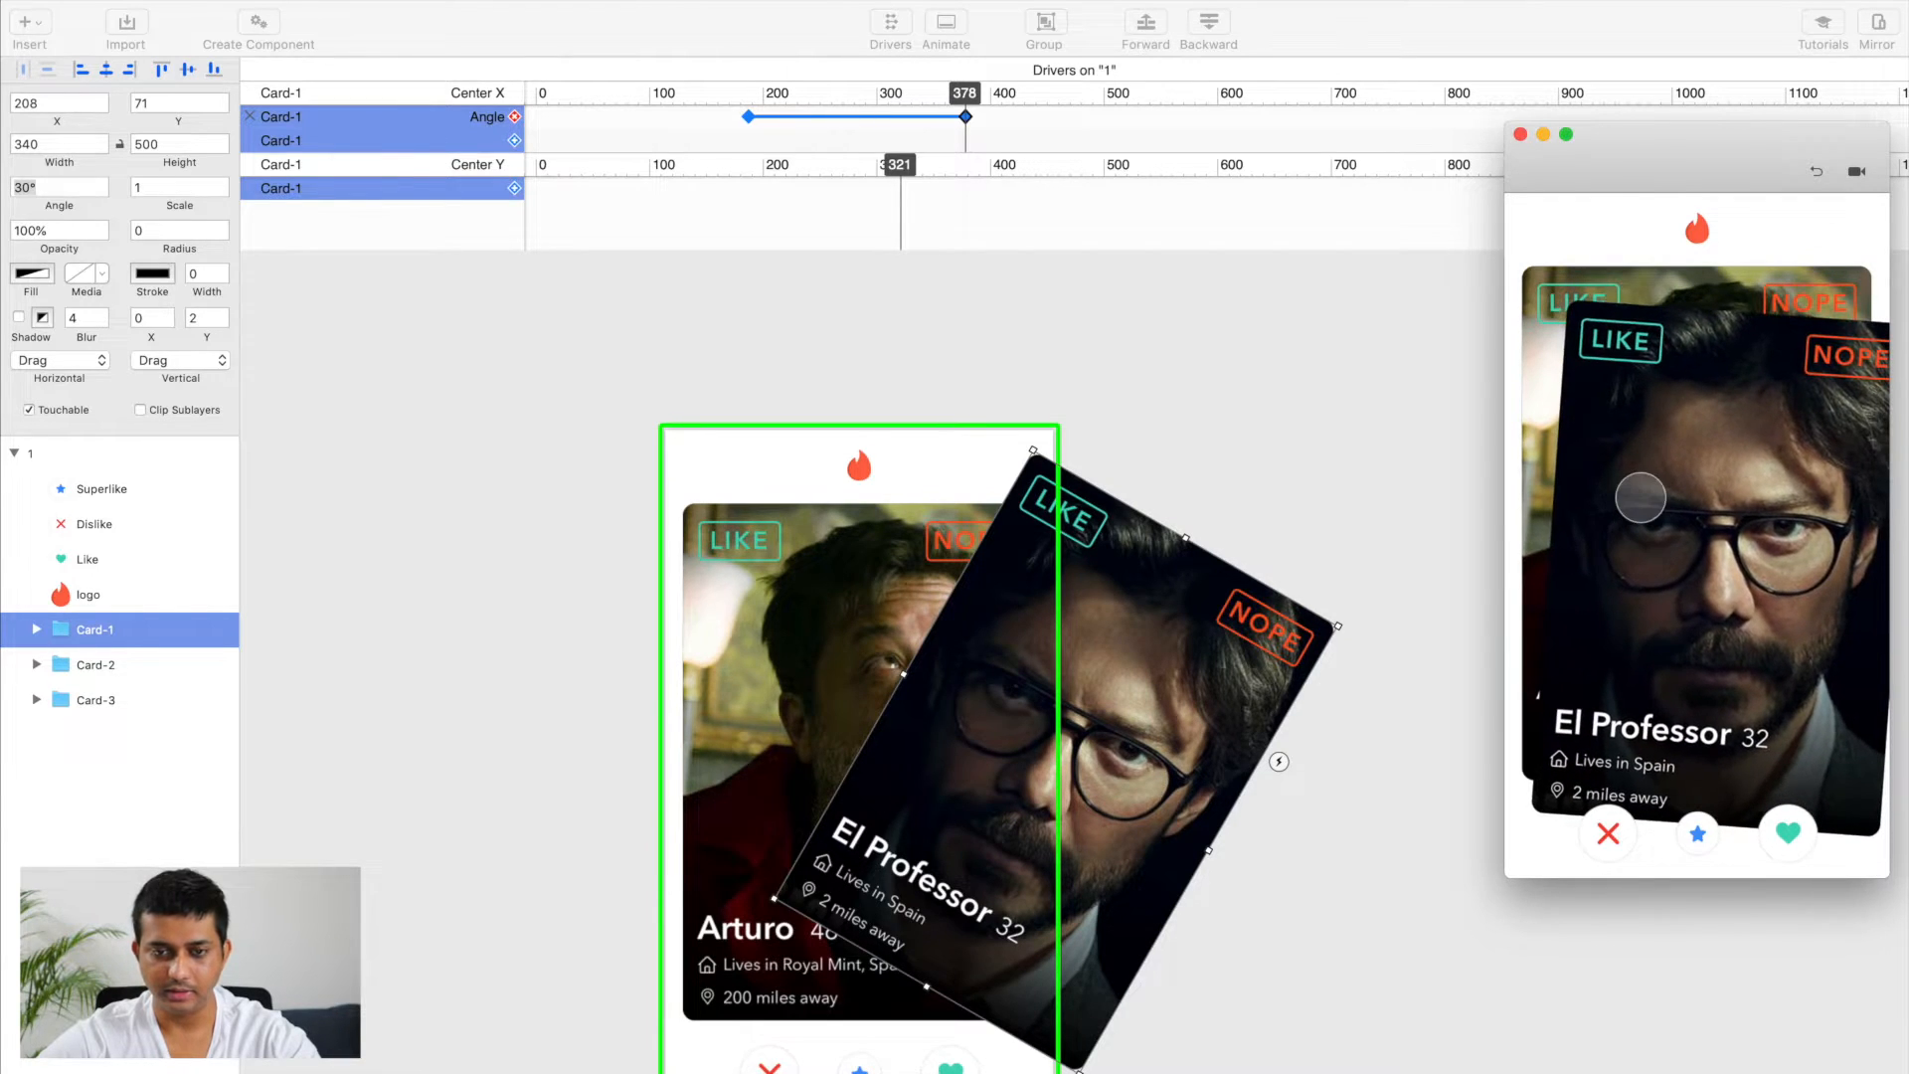
Step: Set Card-1's angle to -30° at Center X 0 in the driver and test the card's tilt in the preview
left_click(964, 117)
left_click_drag(963, 93, 537, 87)
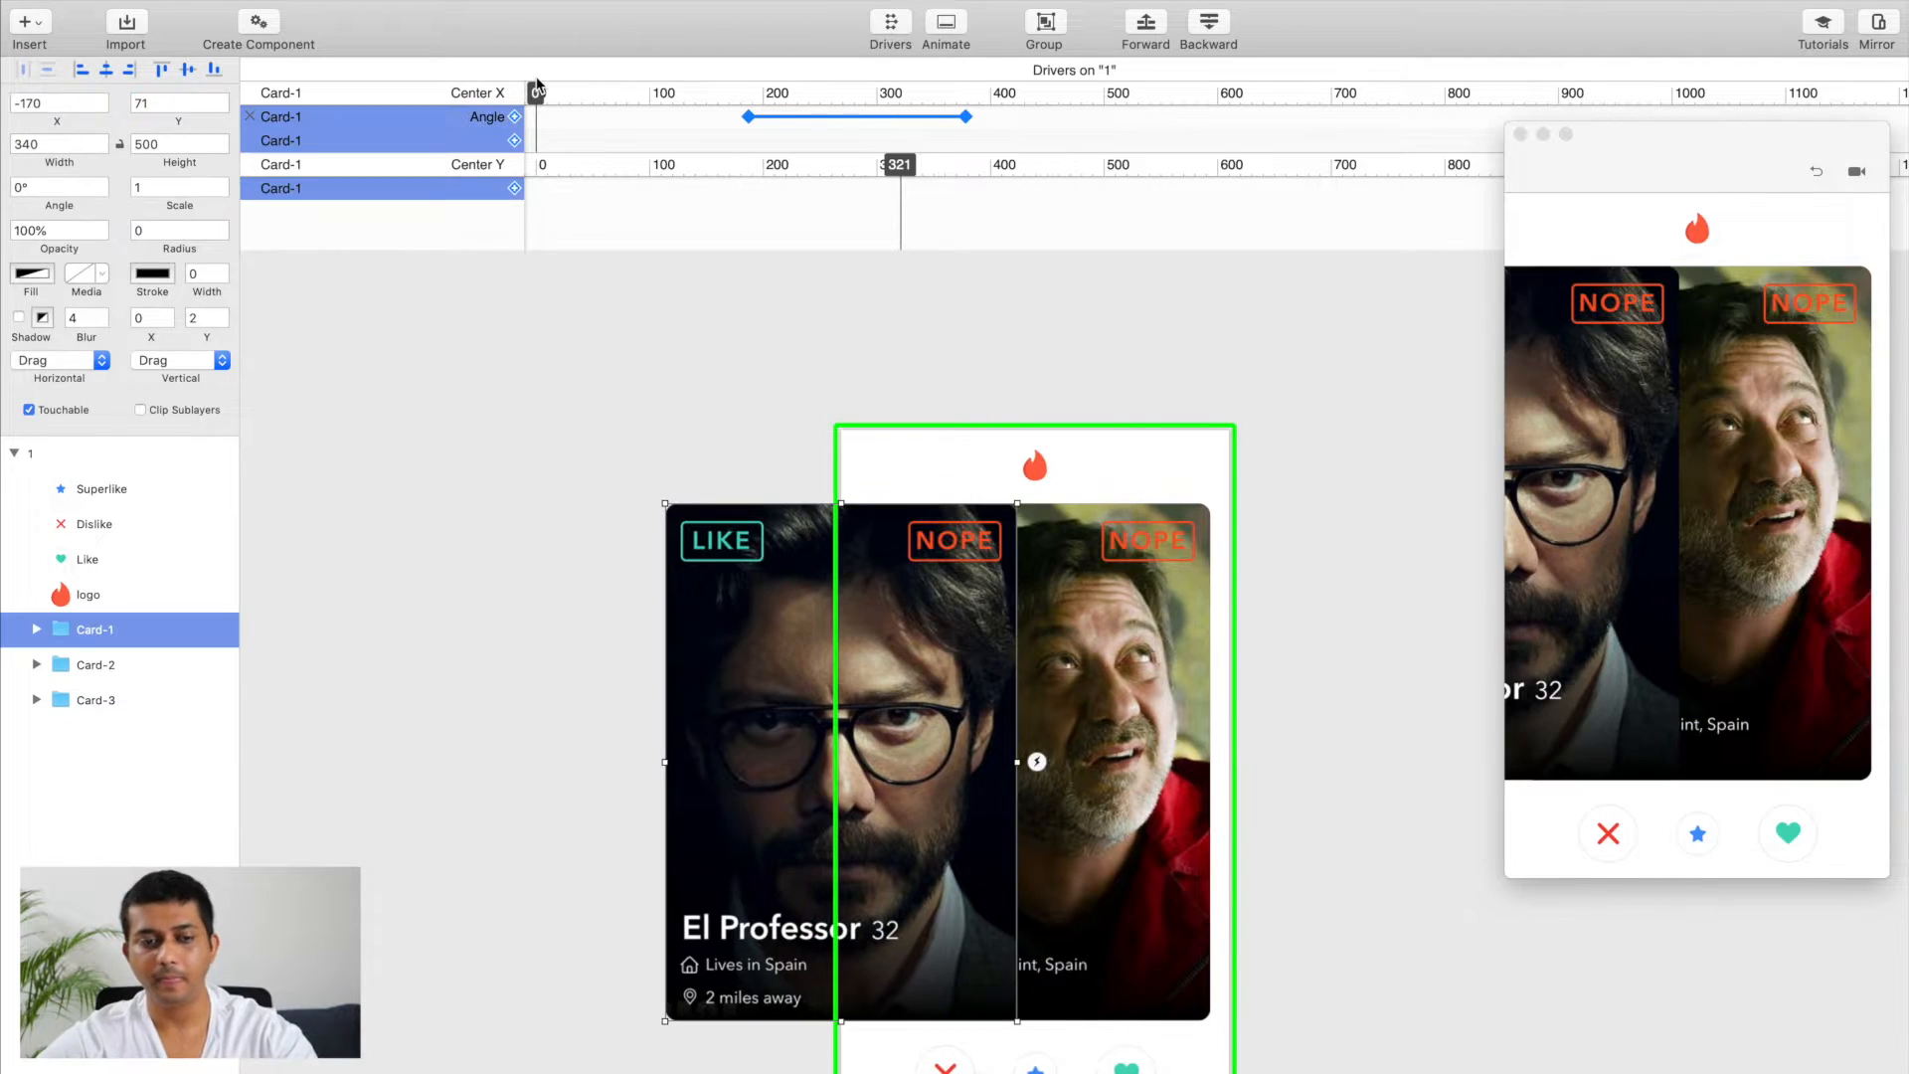
left_click(40, 187)
type("-3")
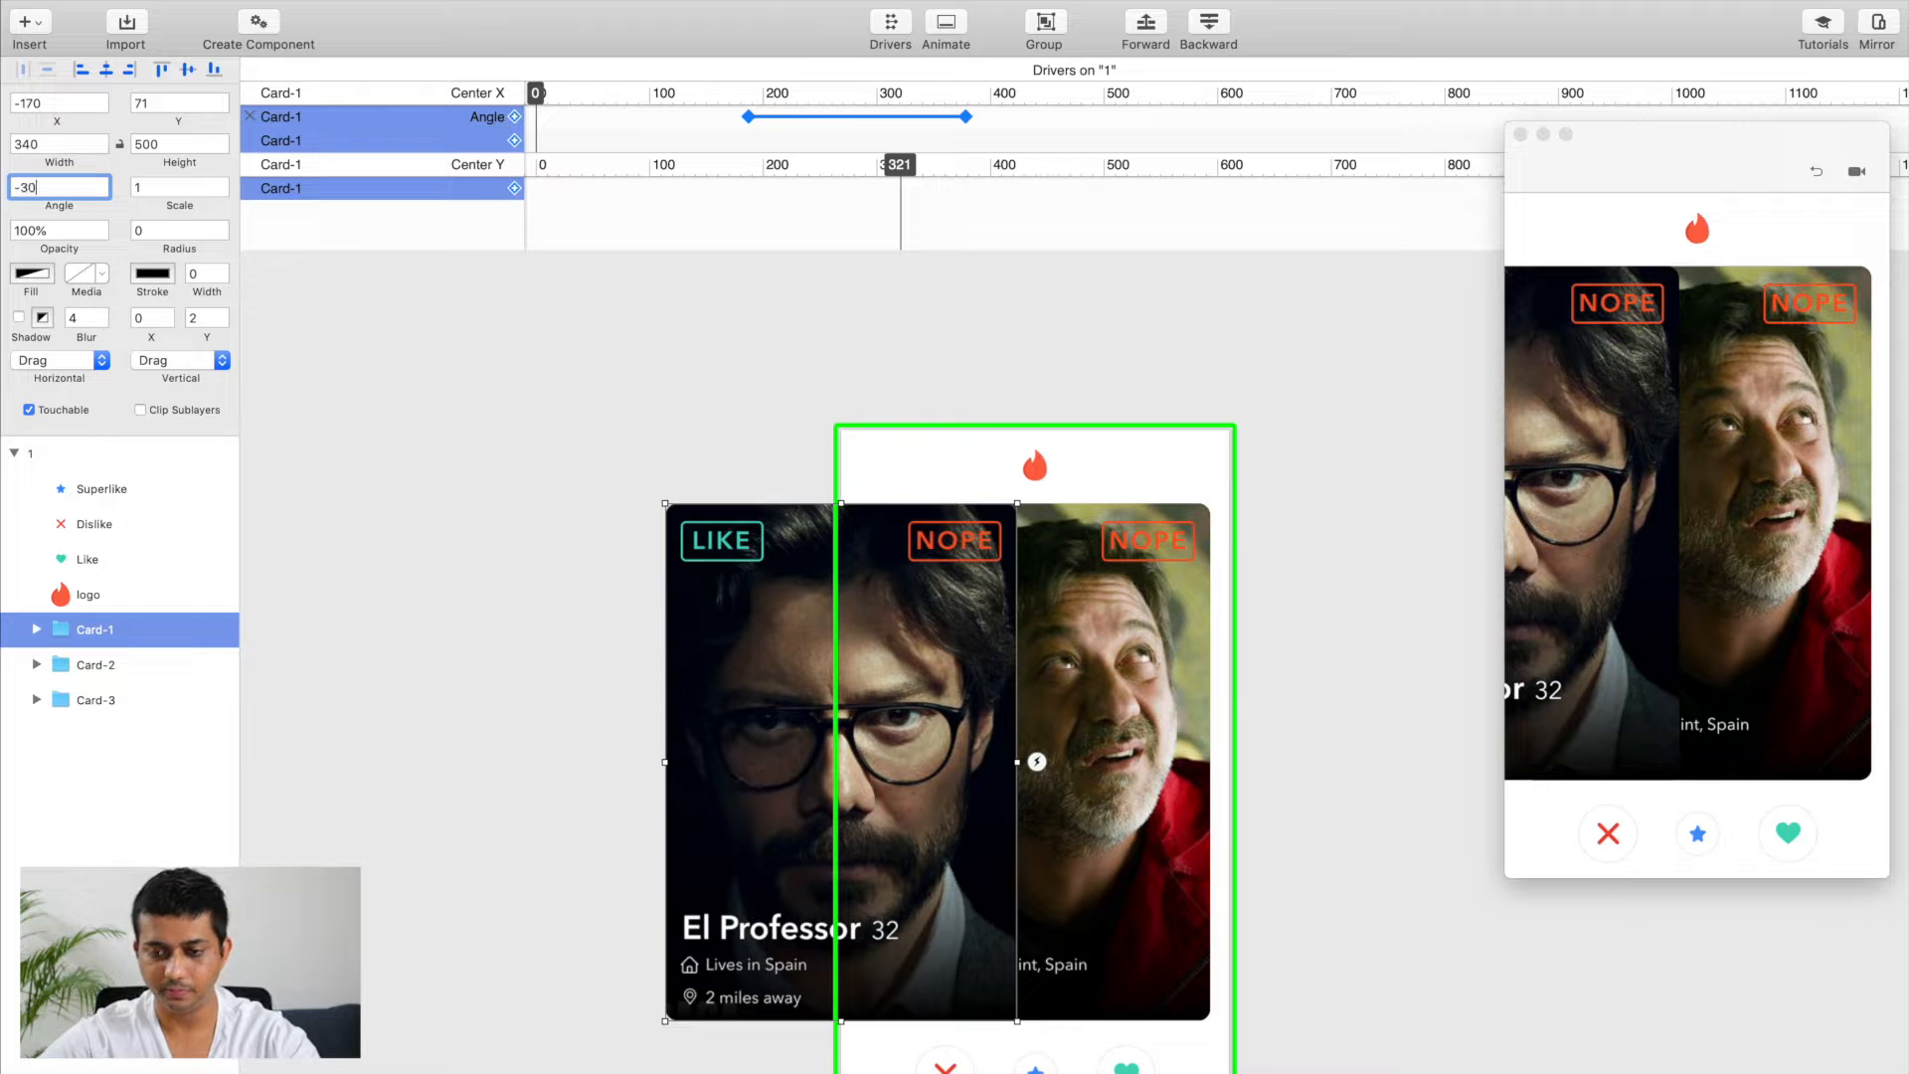
type("0")
key("Return")
left_click_drag(1555, 448, 1745, 447)
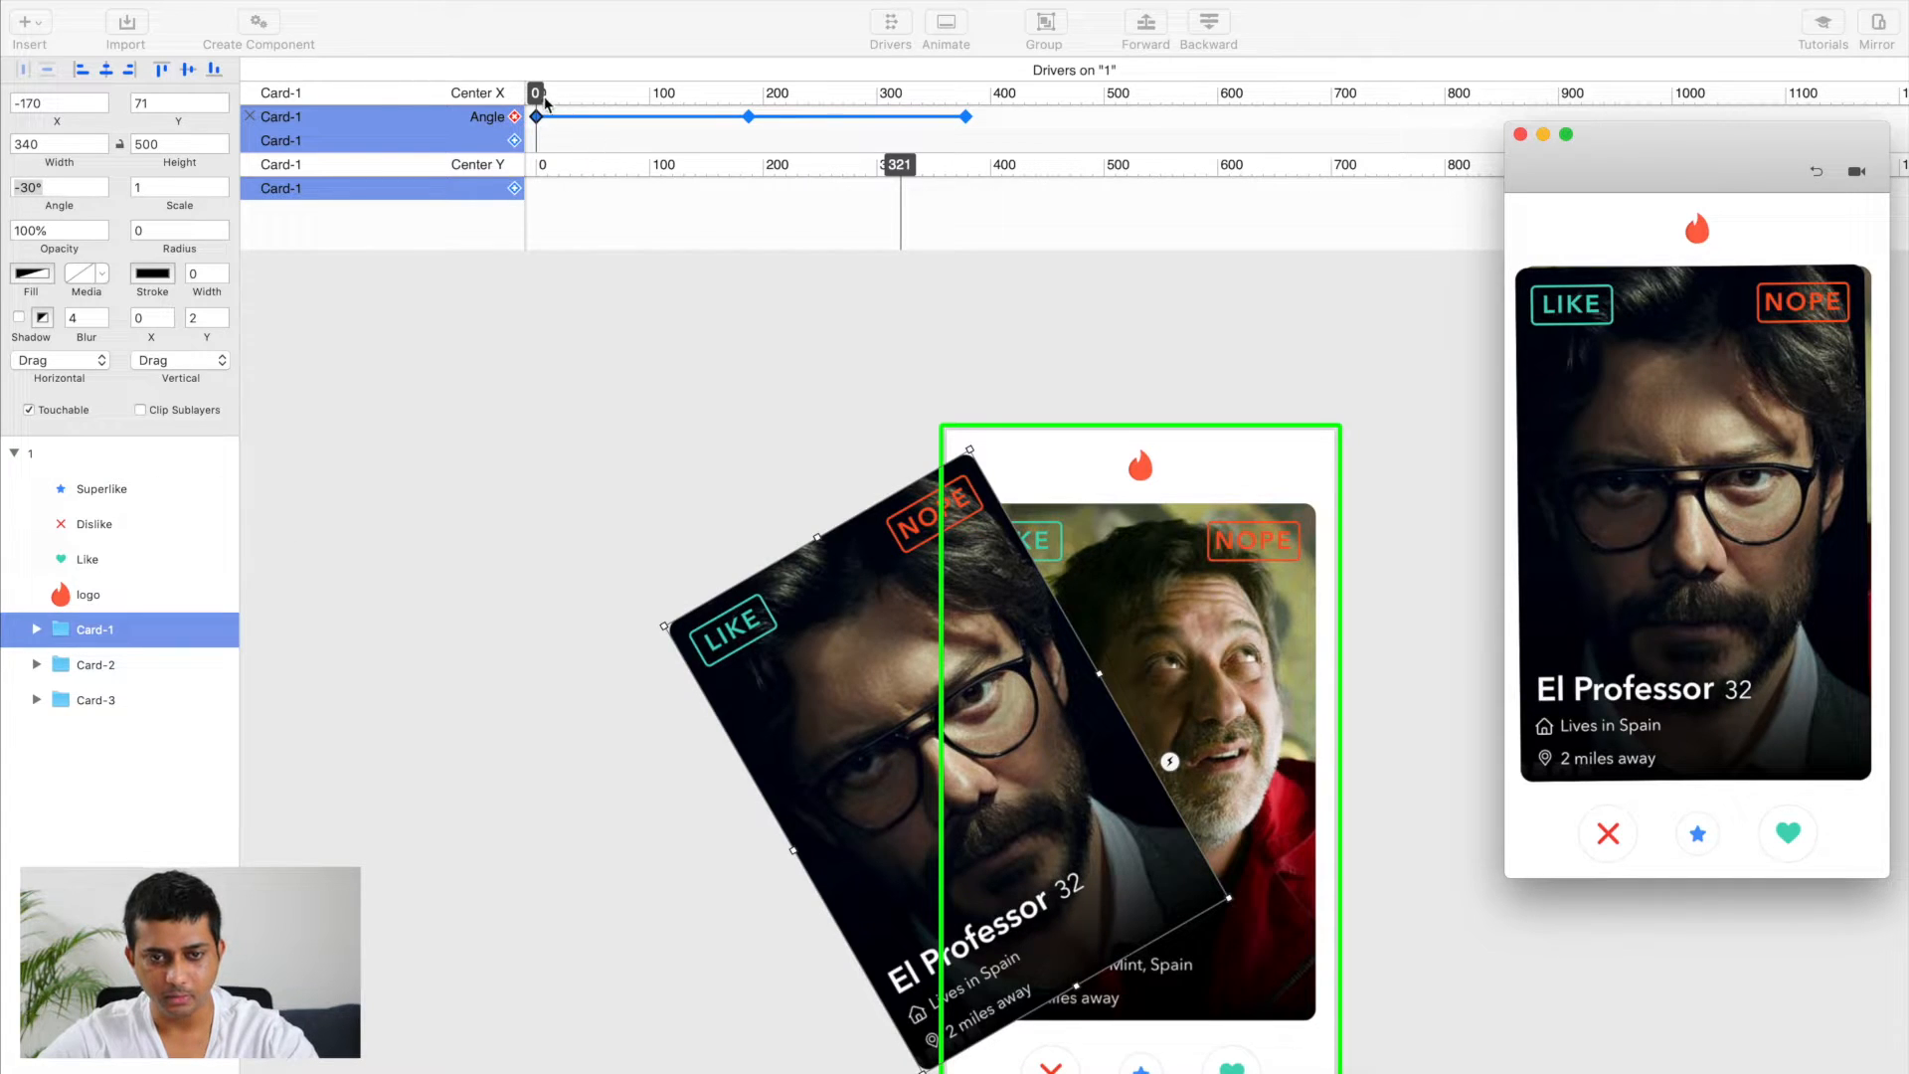
Step: Add an Opacity driver for Card-1's Nope Mark under Center X and set its opacity to 0% at position 187
left_click(586, 102)
left_click_drag(537, 100, 752, 109)
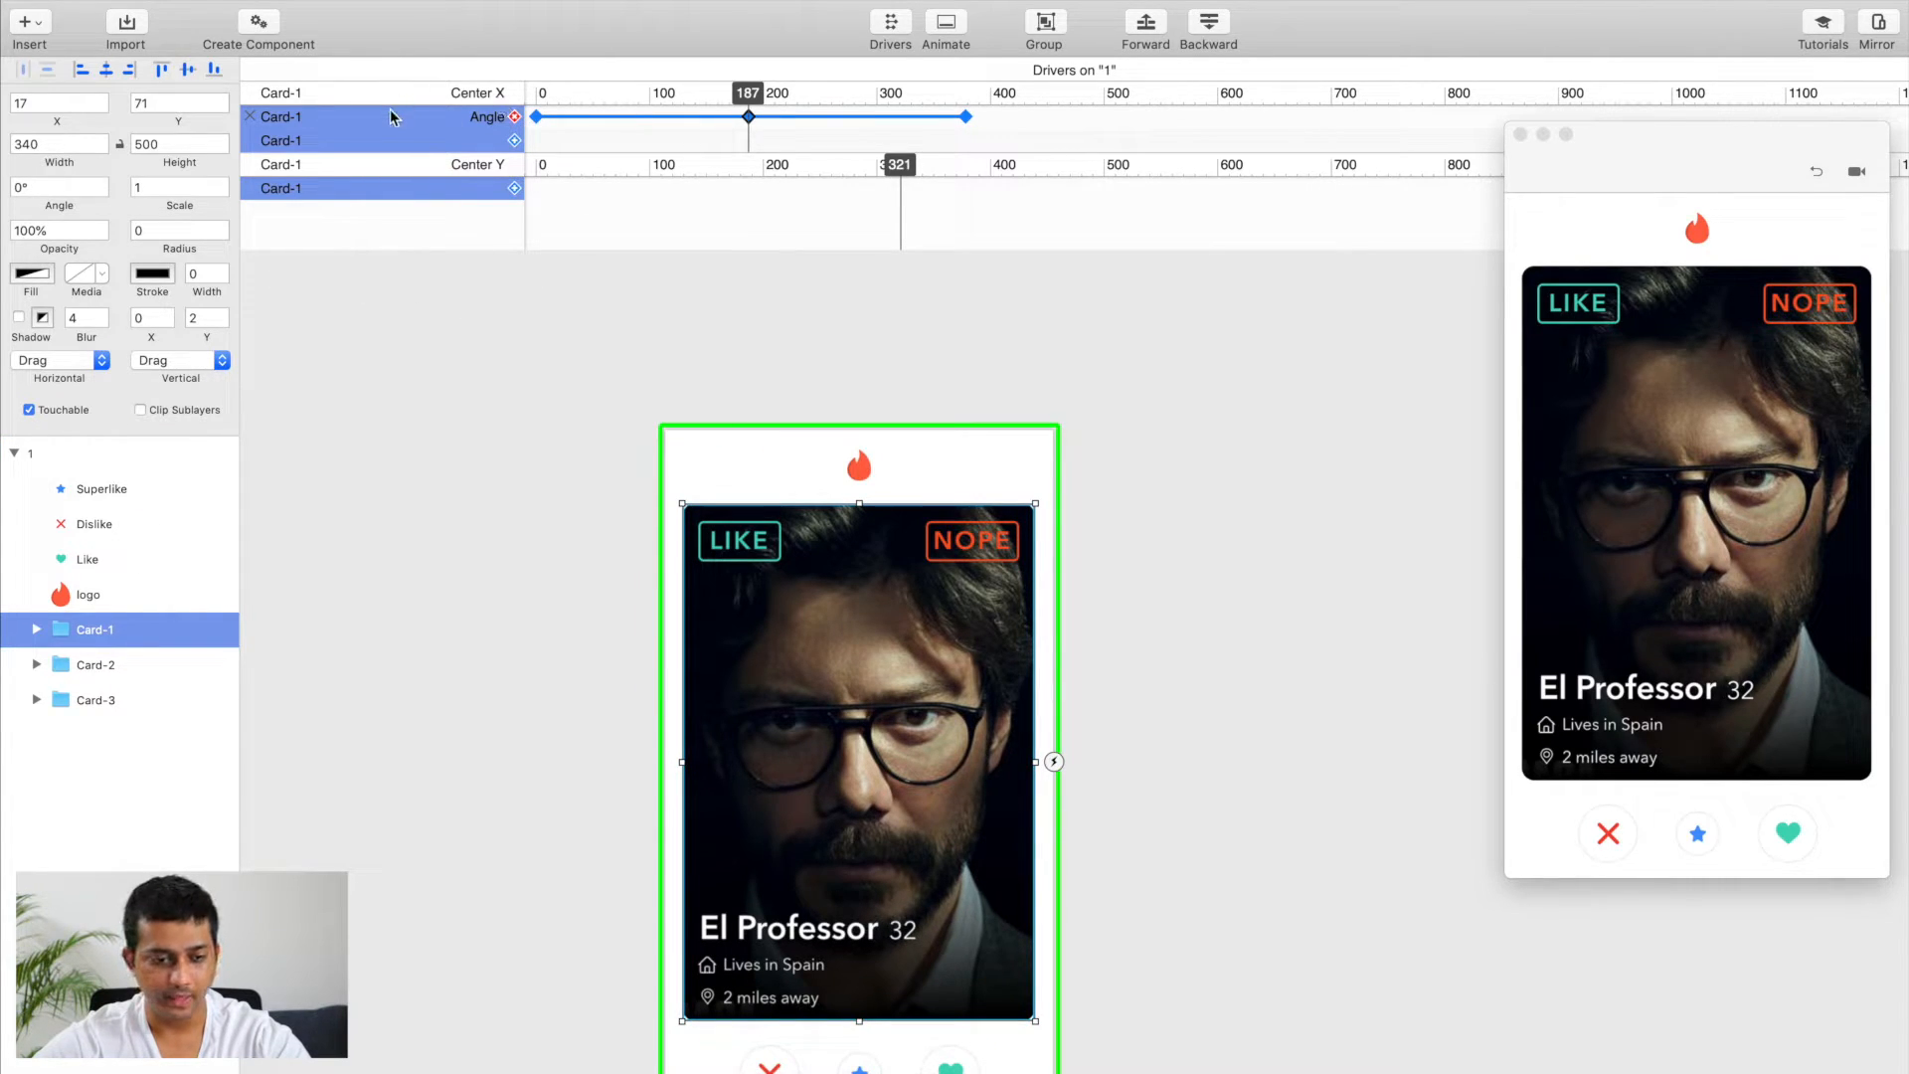
left_click(37, 630)
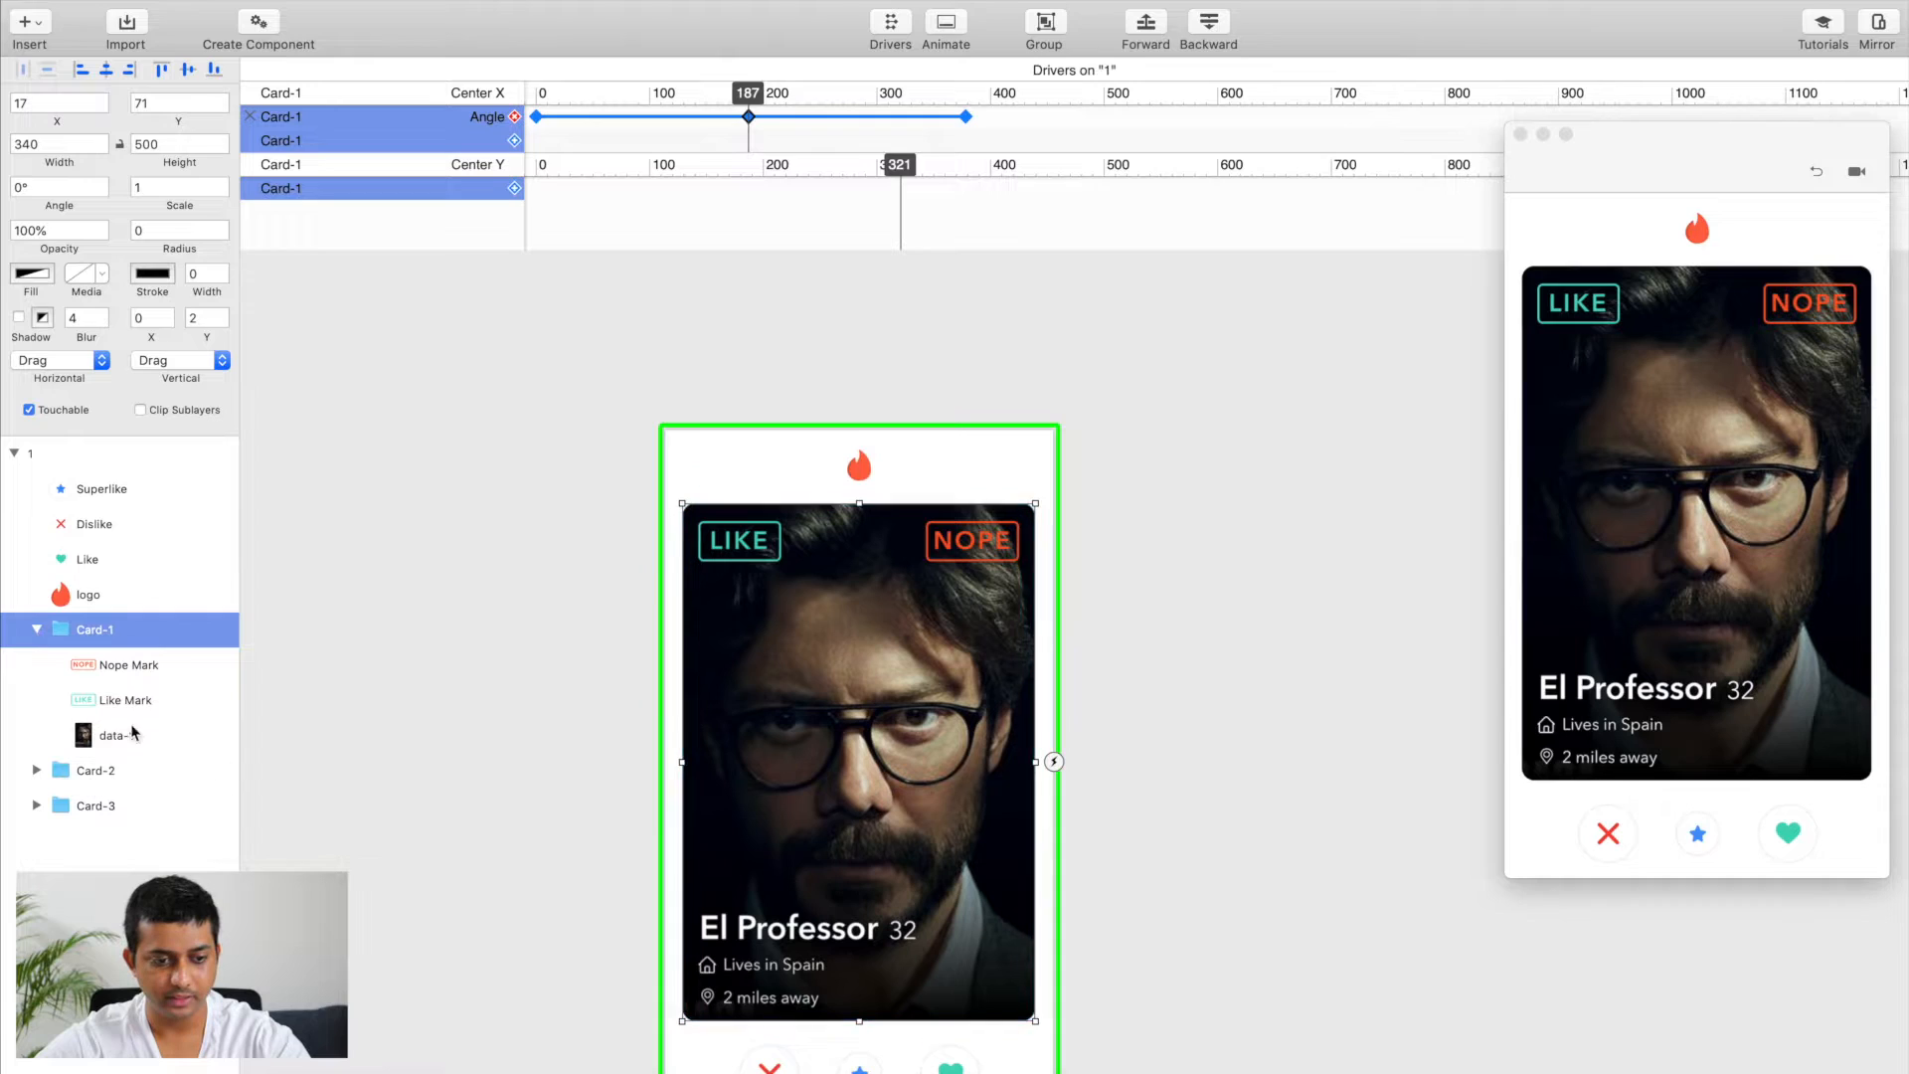
left_click(137, 668)
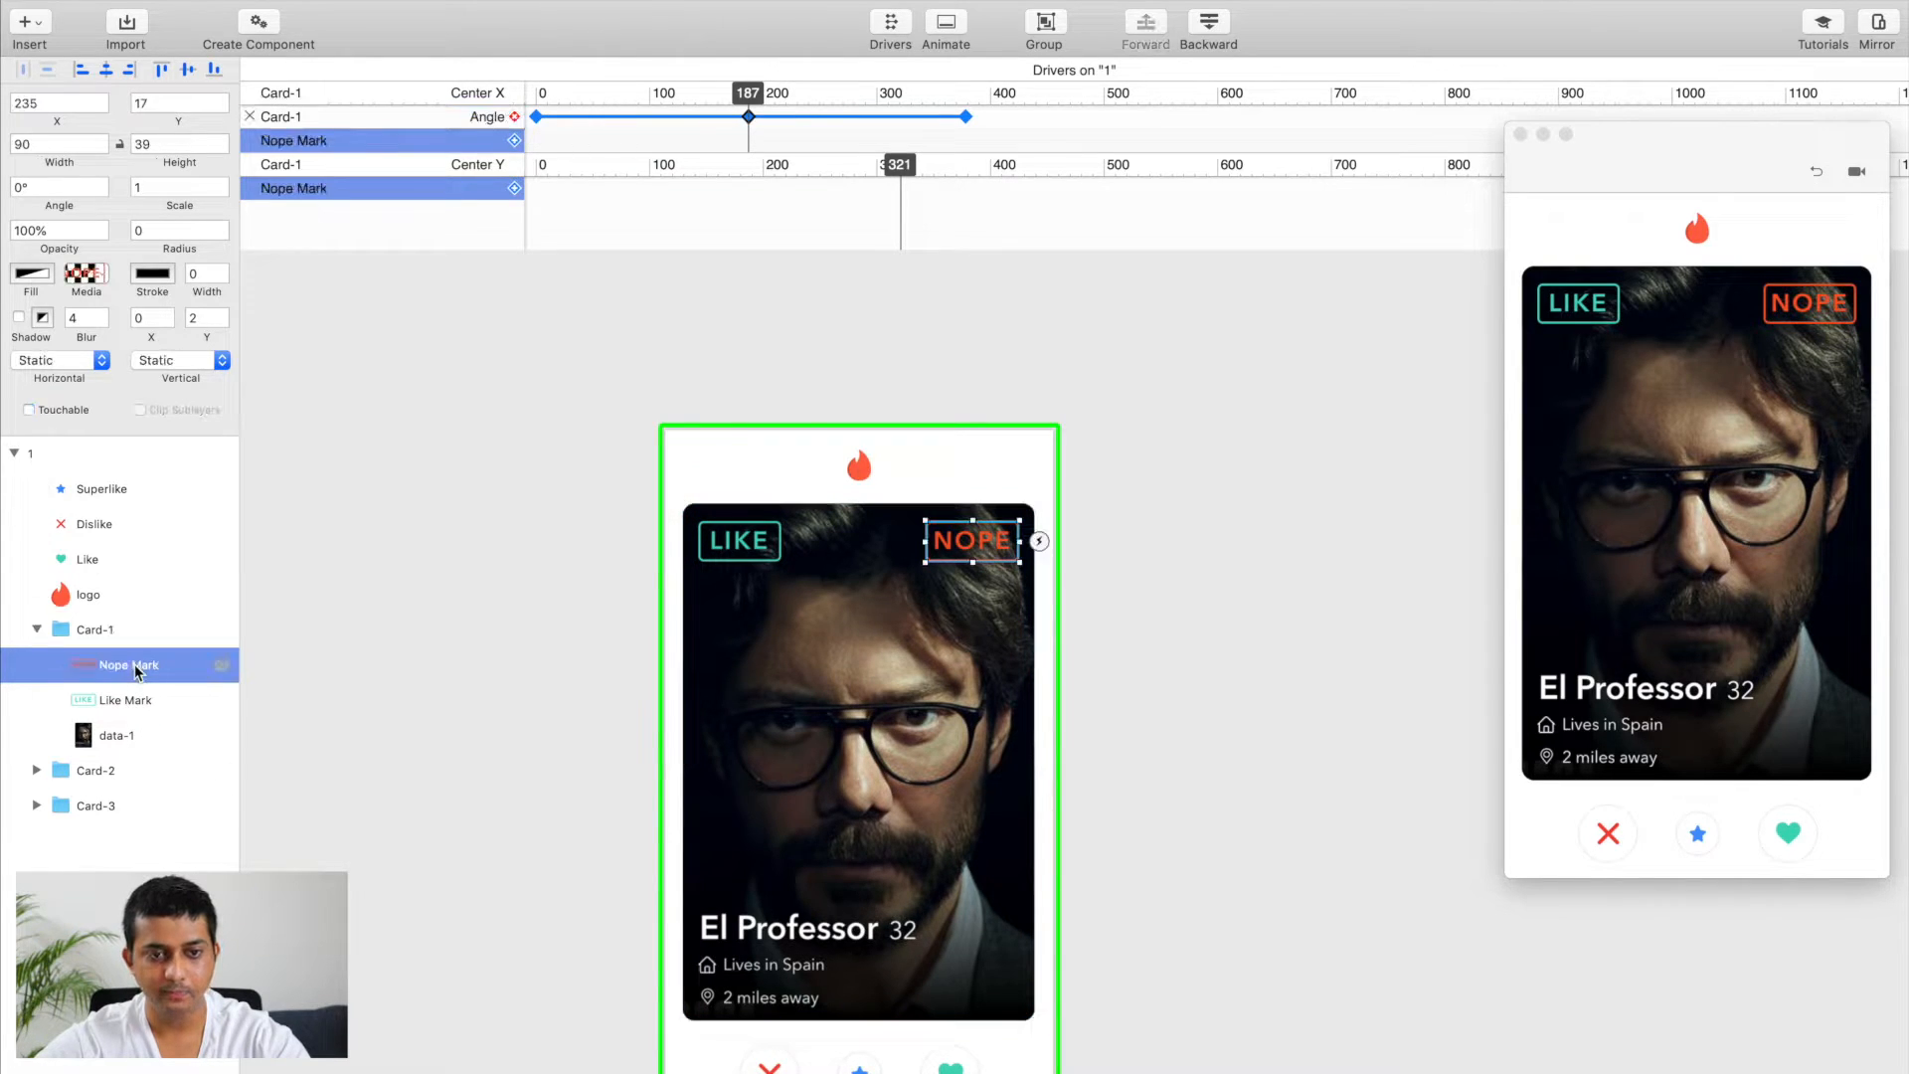
left_click(515, 142)
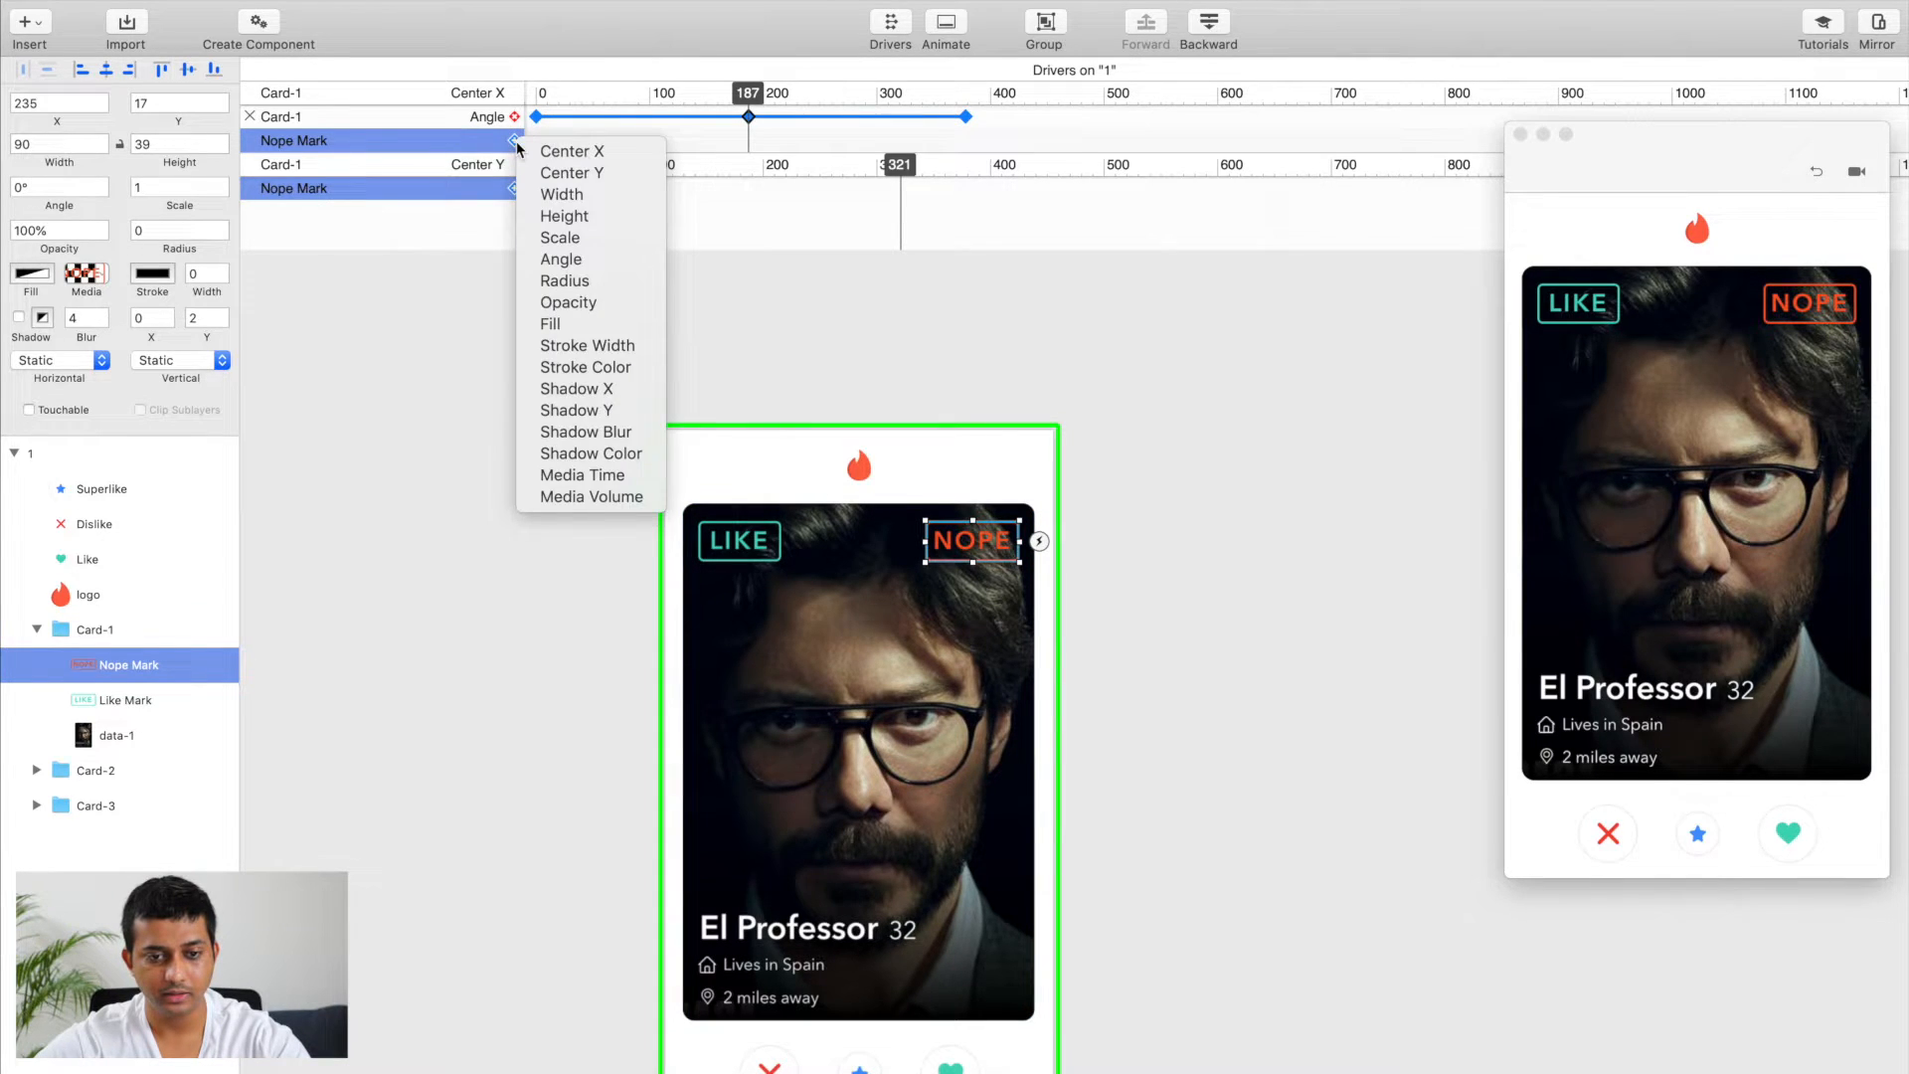
left_click(599, 305)
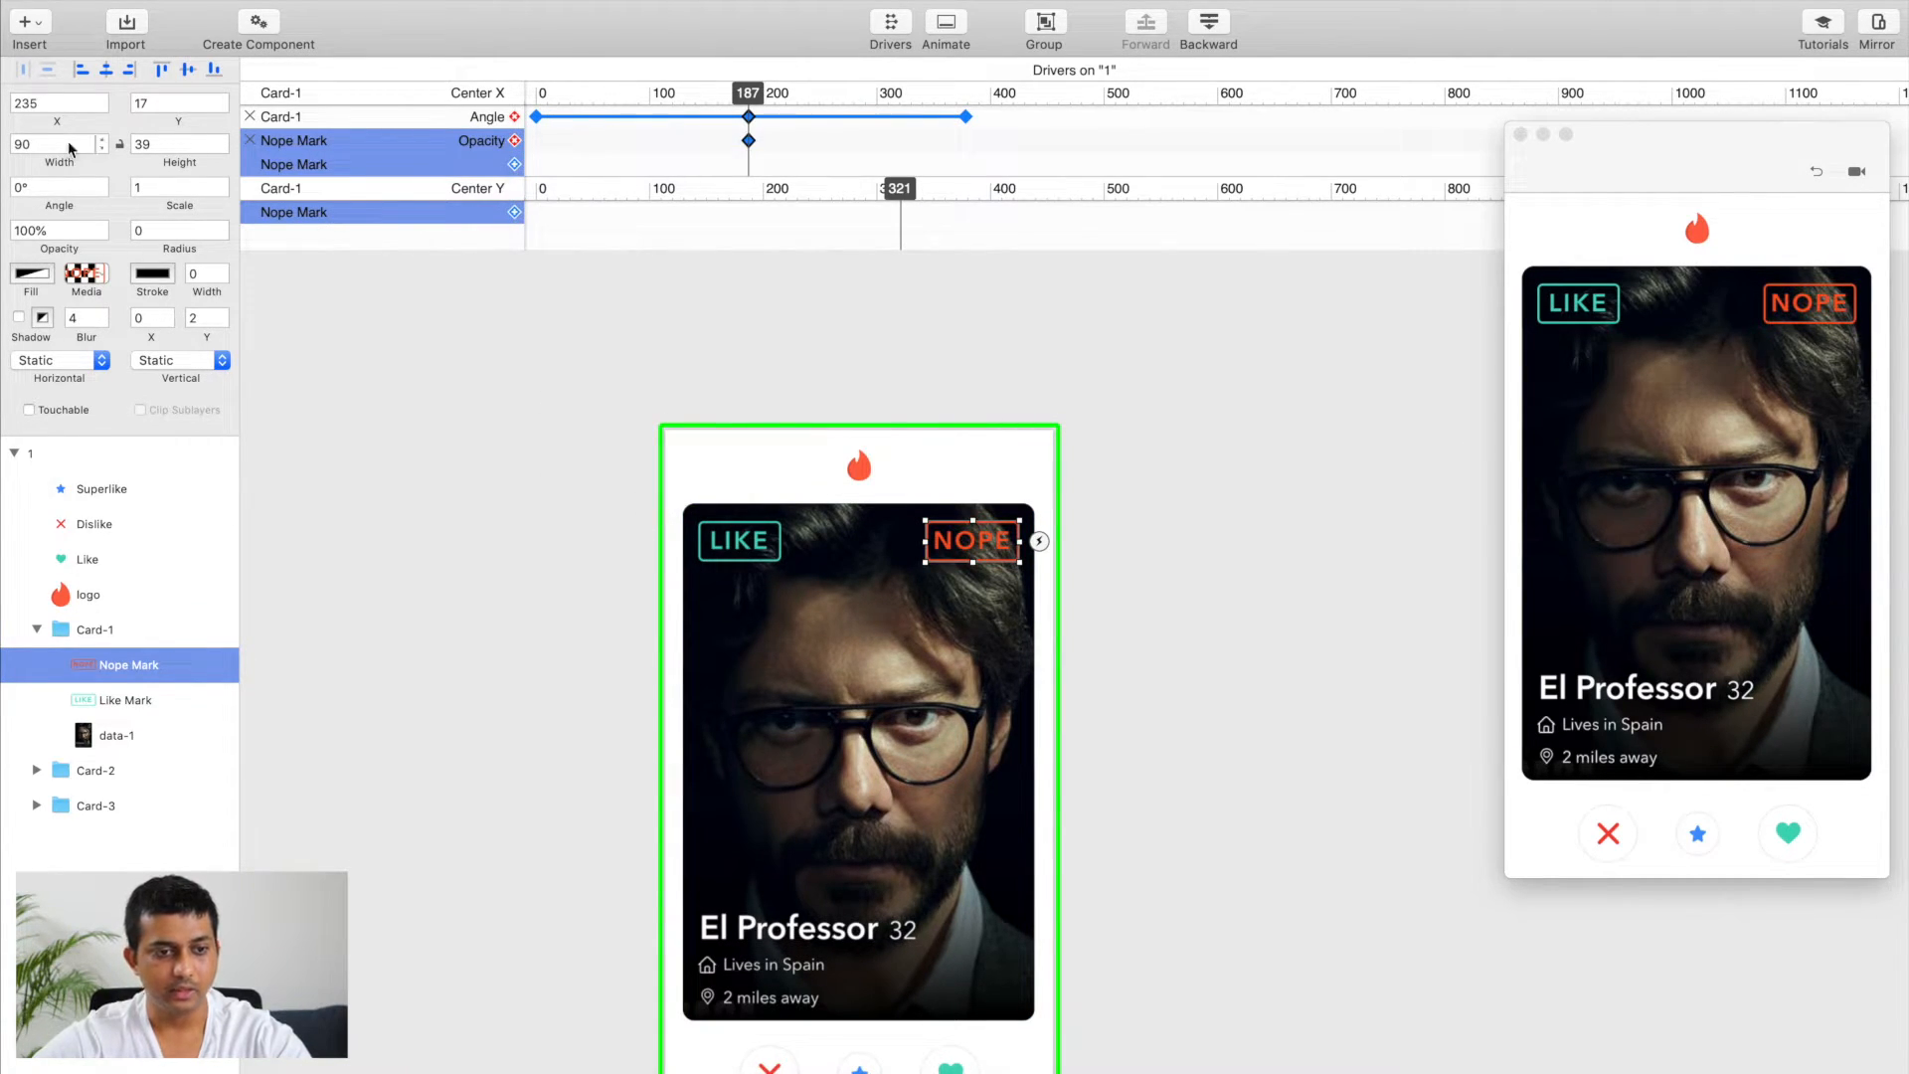
left_click_drag(53, 231, 2, 231)
type("0")
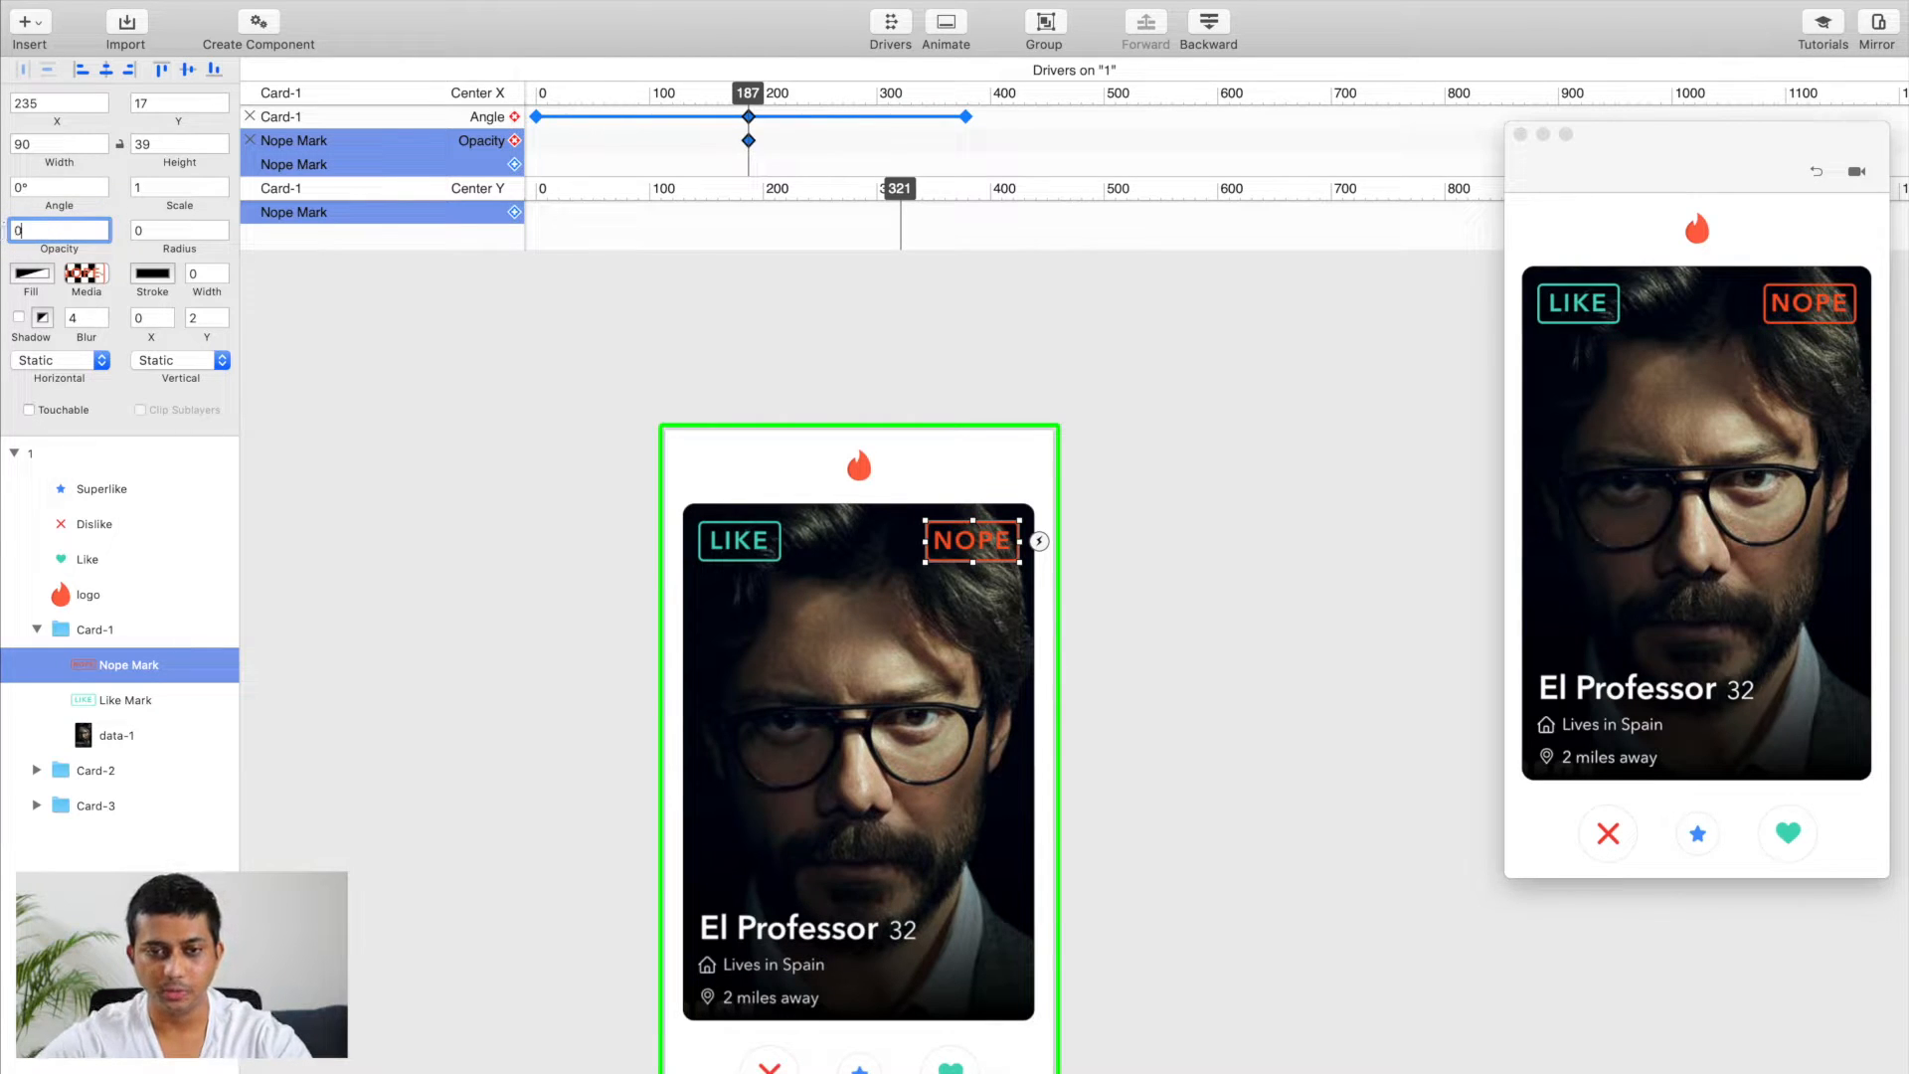
key("Return")
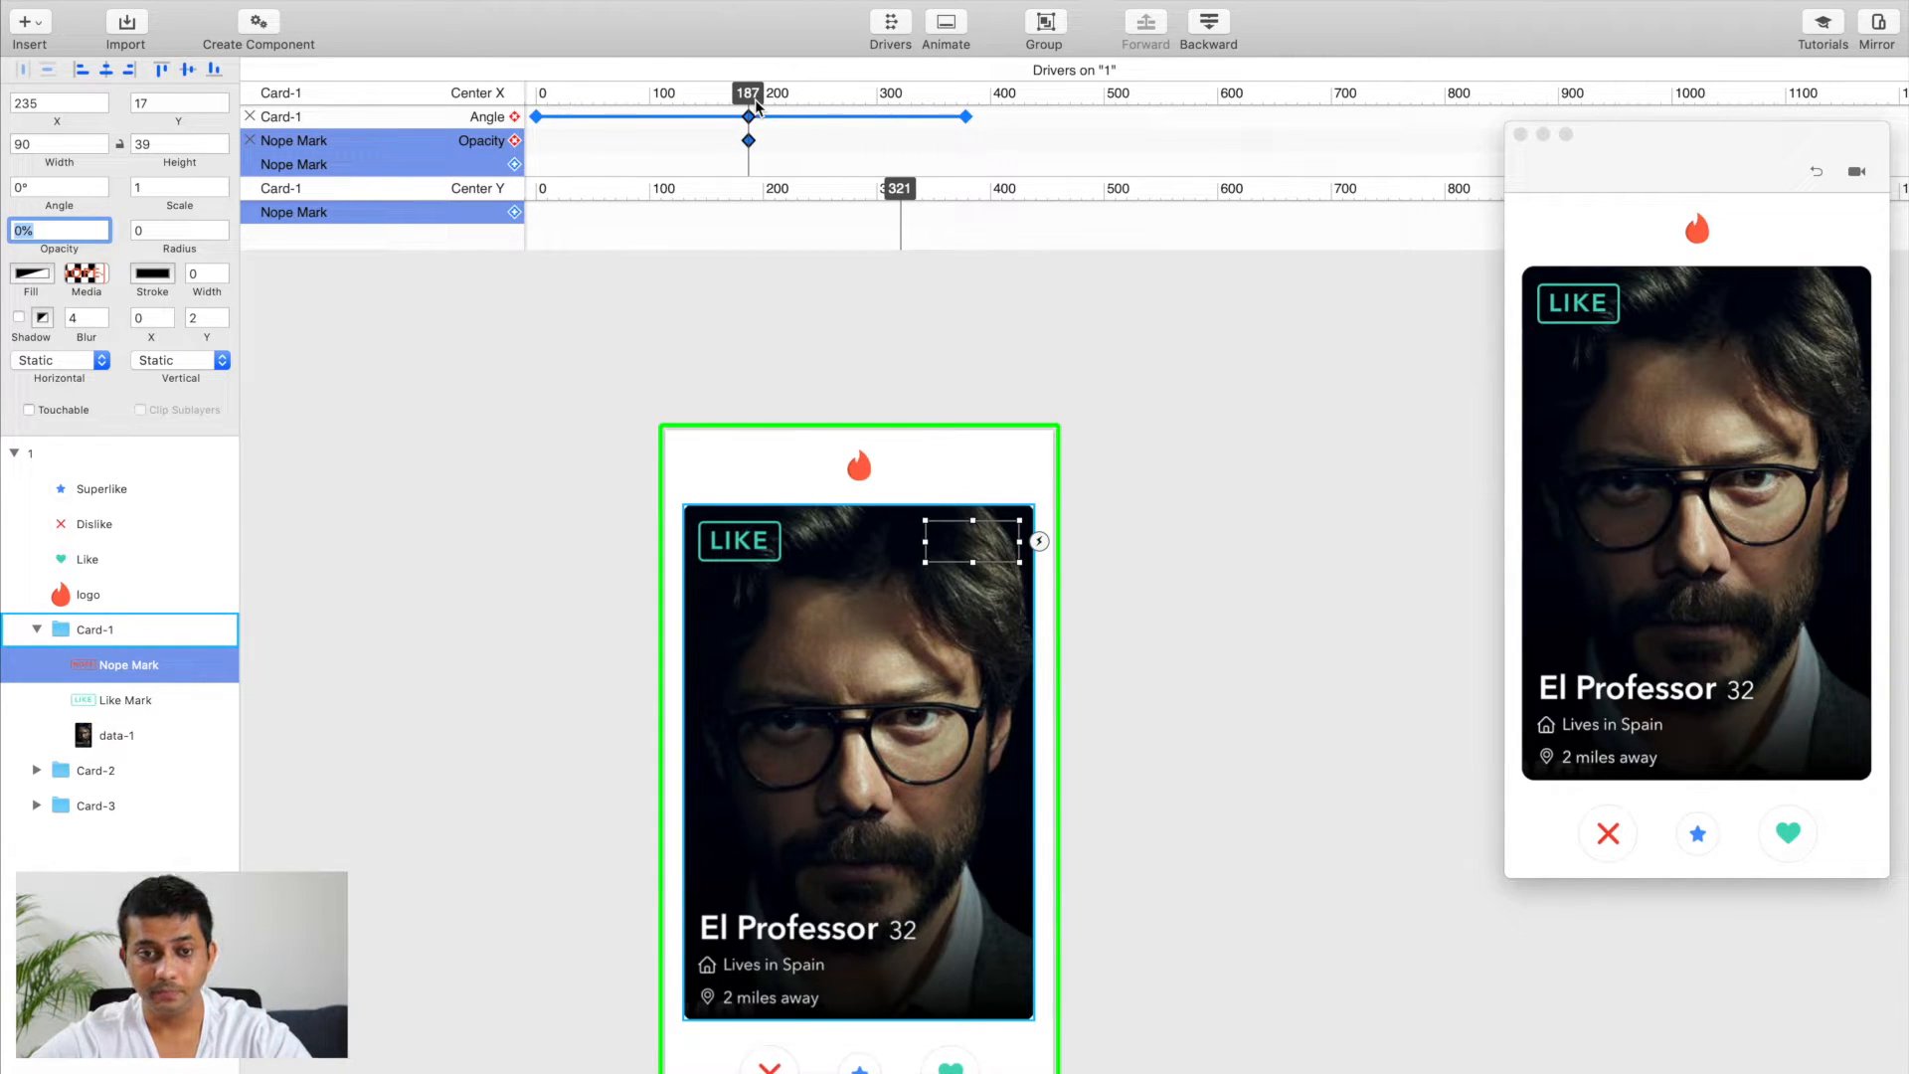
Step: Set the Nope Mark's opacity to 100% at Center X 0 in the driver
left_click_drag(753, 104, 537, 119)
left_click(540, 136)
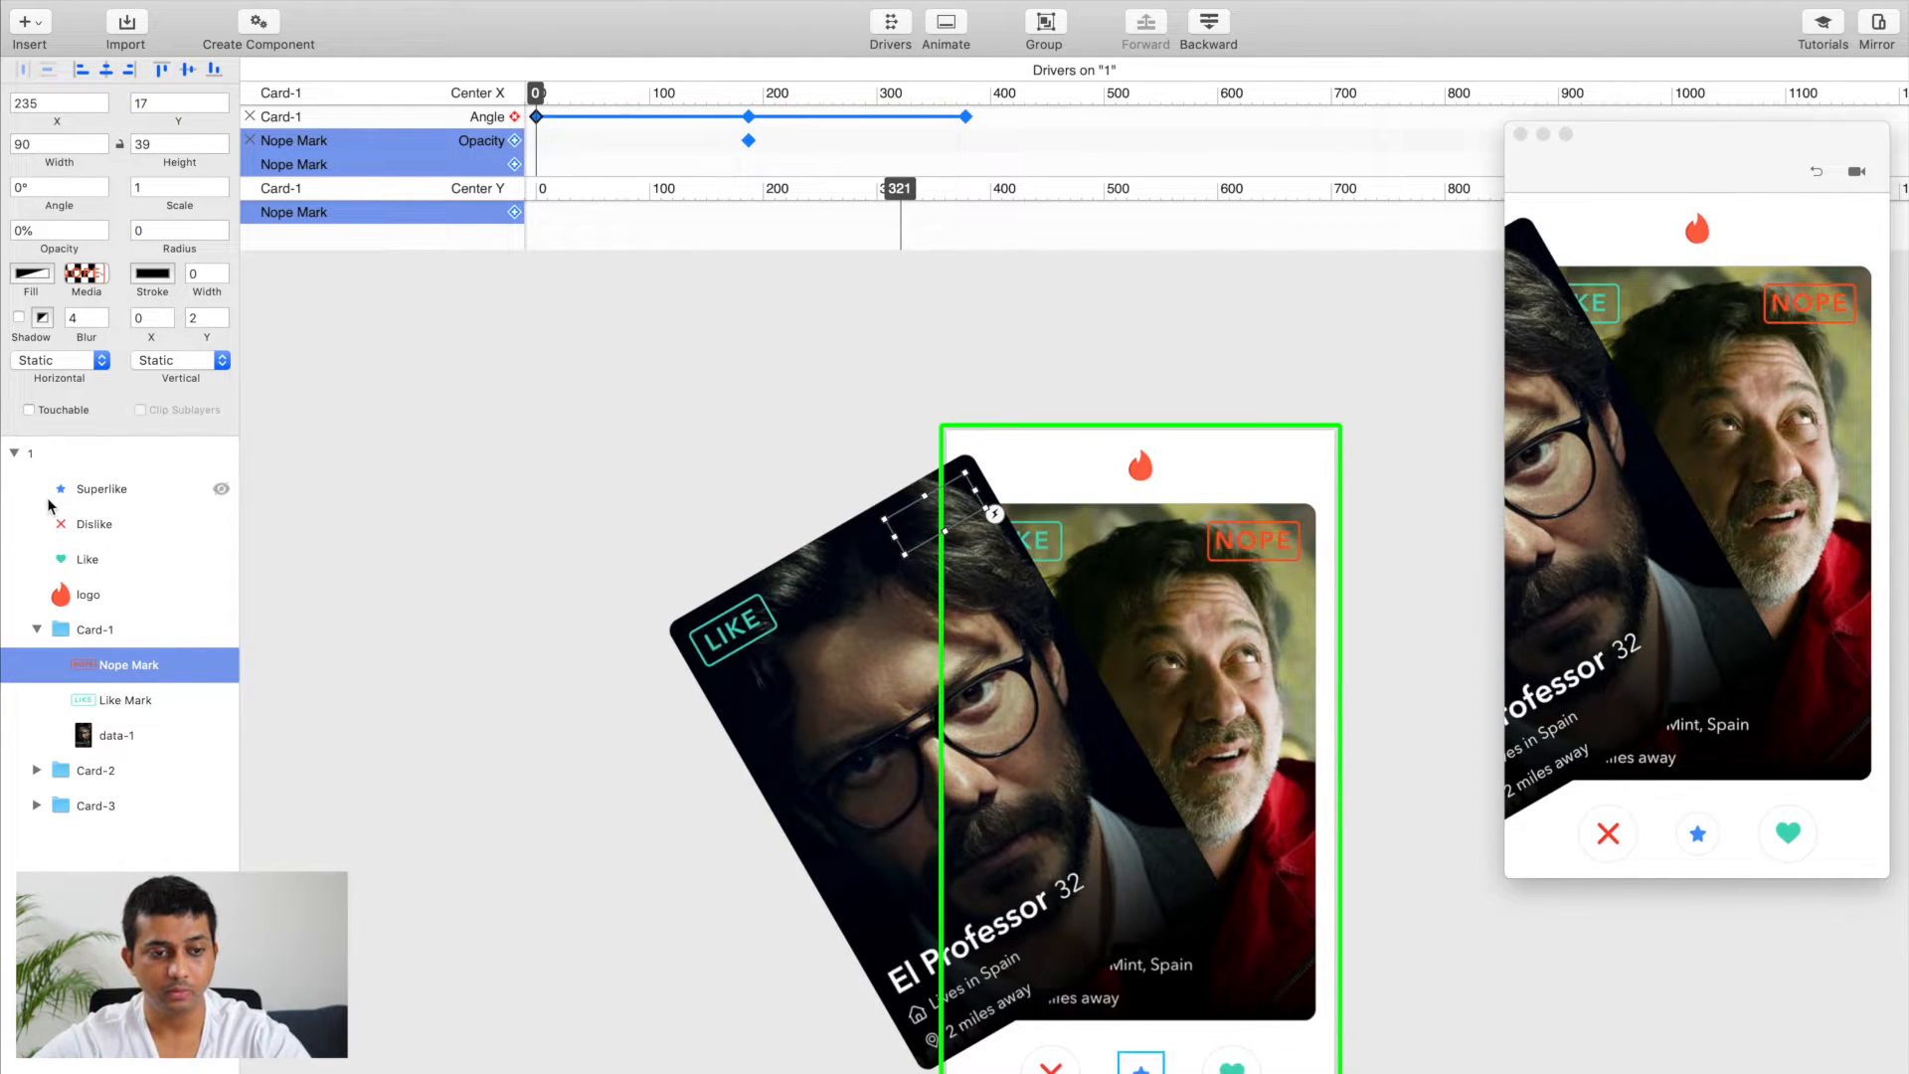
left_click(45, 230)
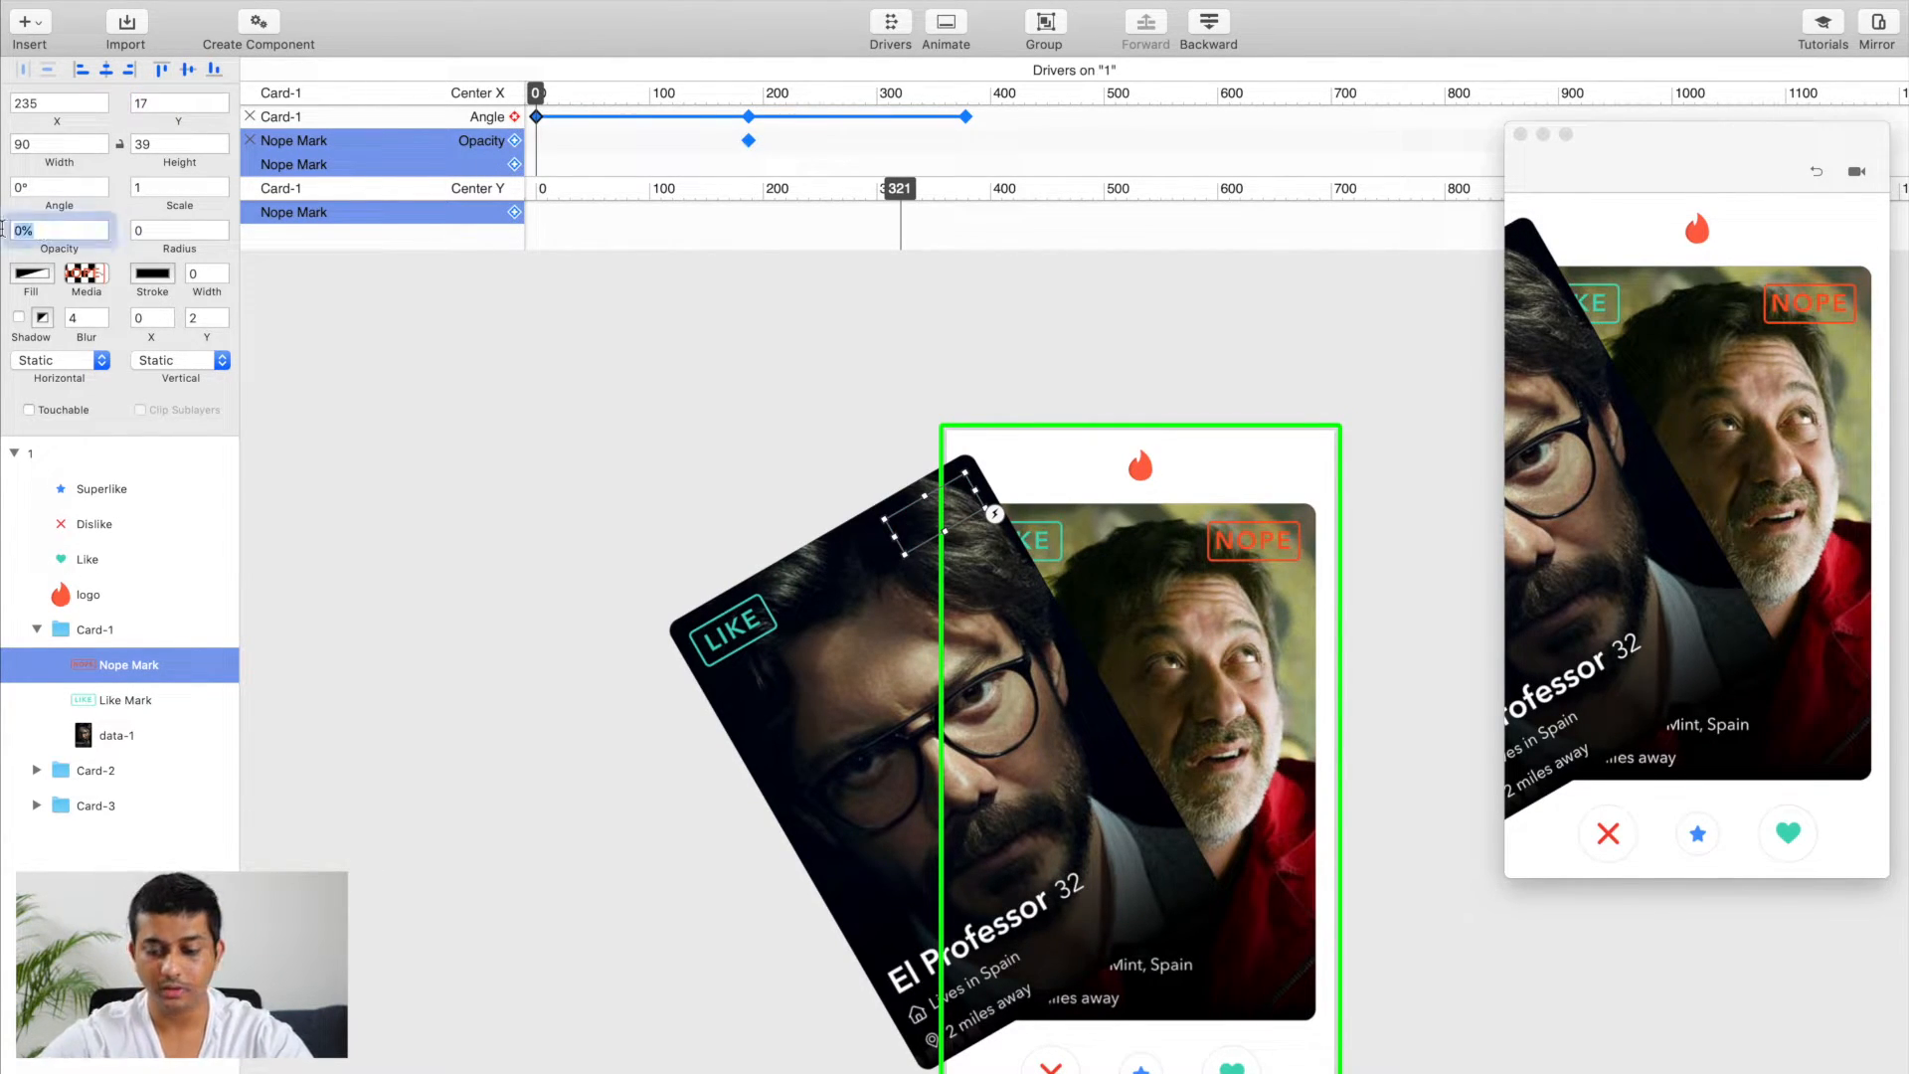
type("100")
key("Return")
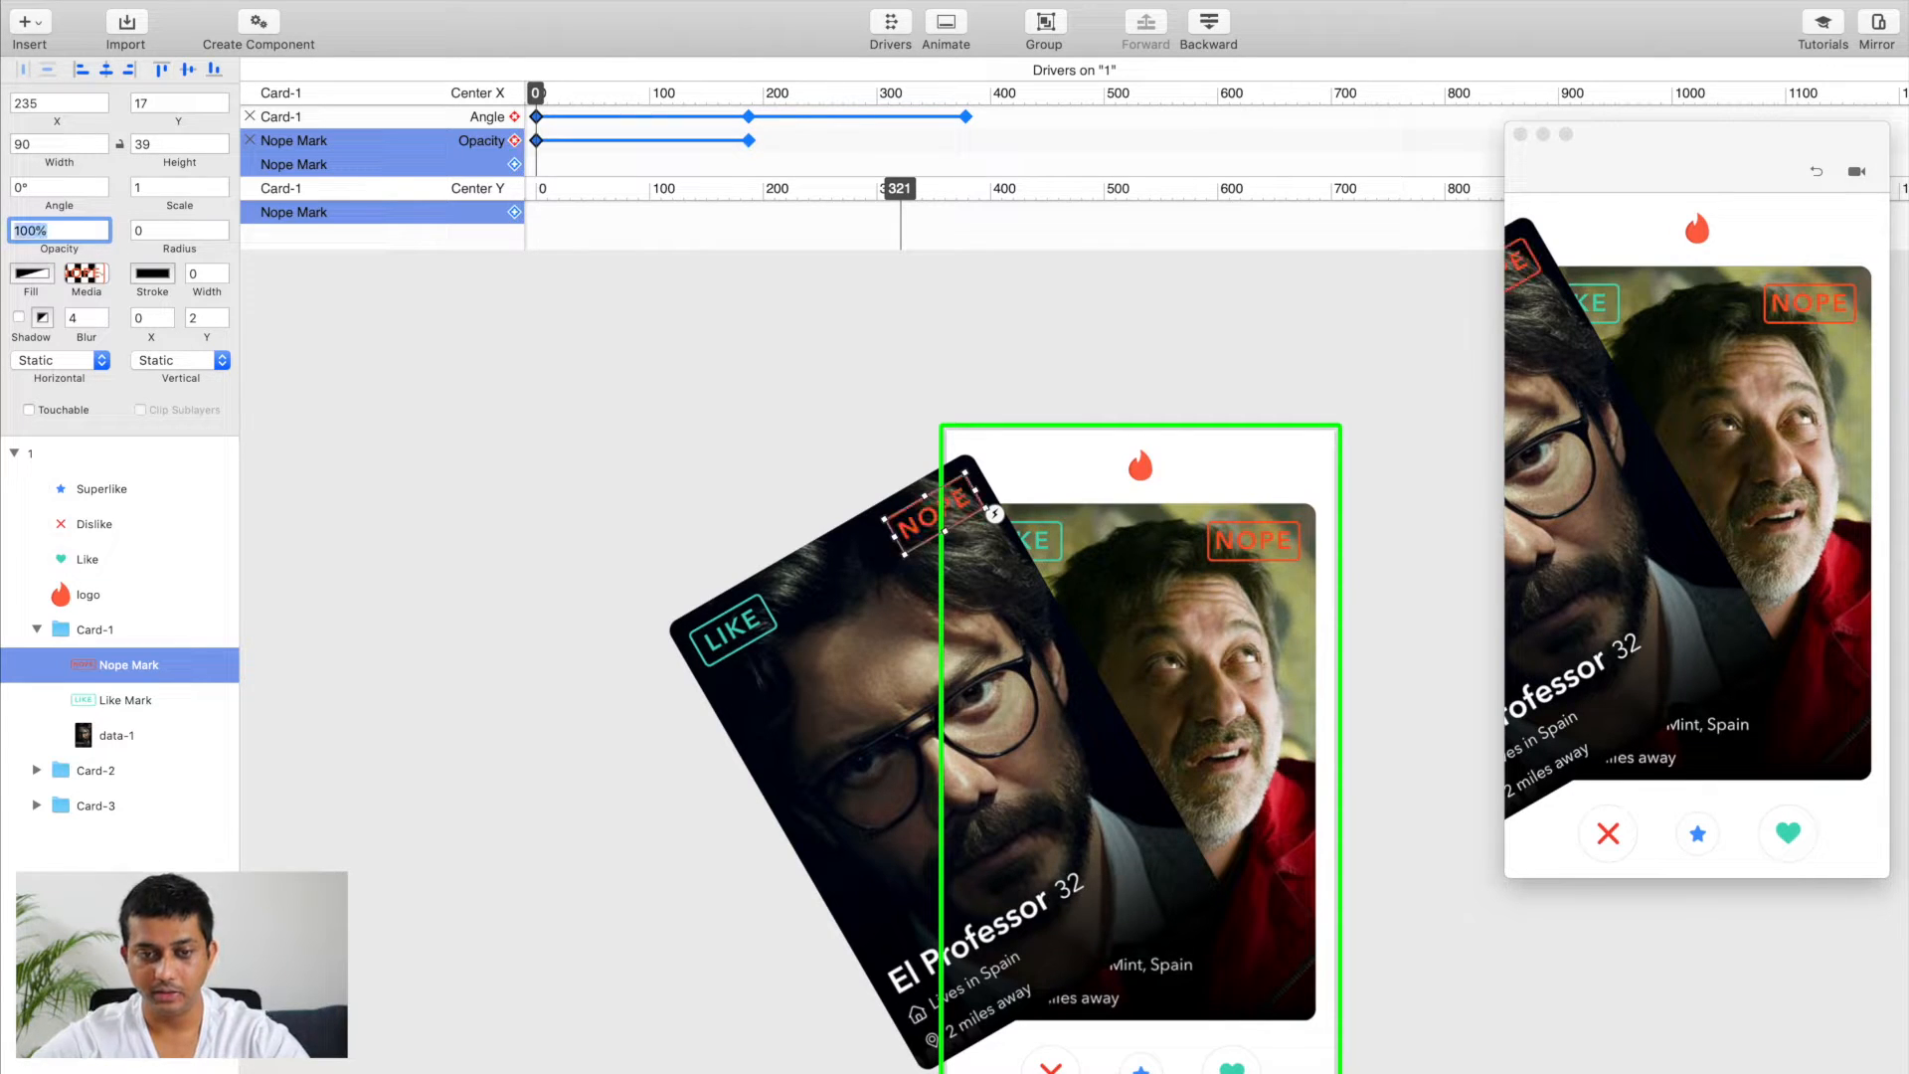
Step: Add an Opacity driver for Card-1's Like Mark at Center X 187
left_click_drag(549, 96, 753, 145)
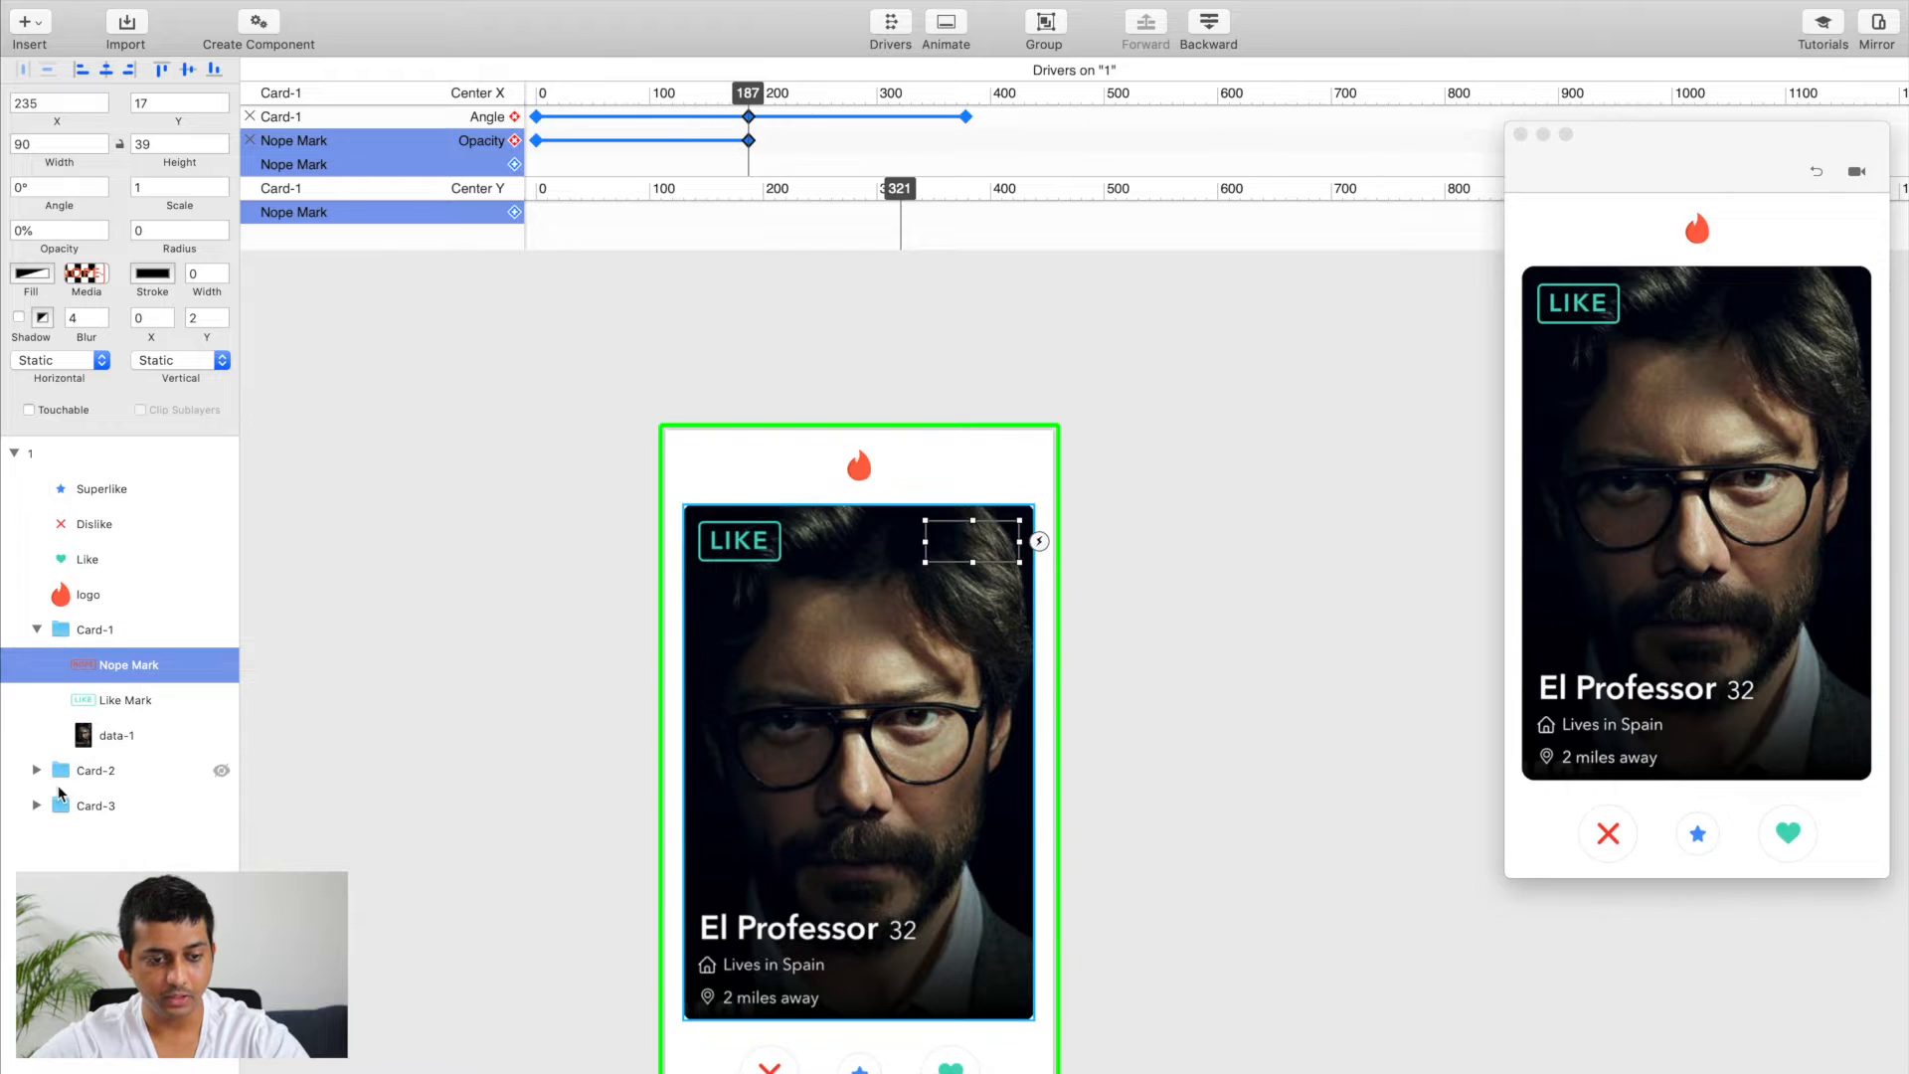
left_click(123, 702)
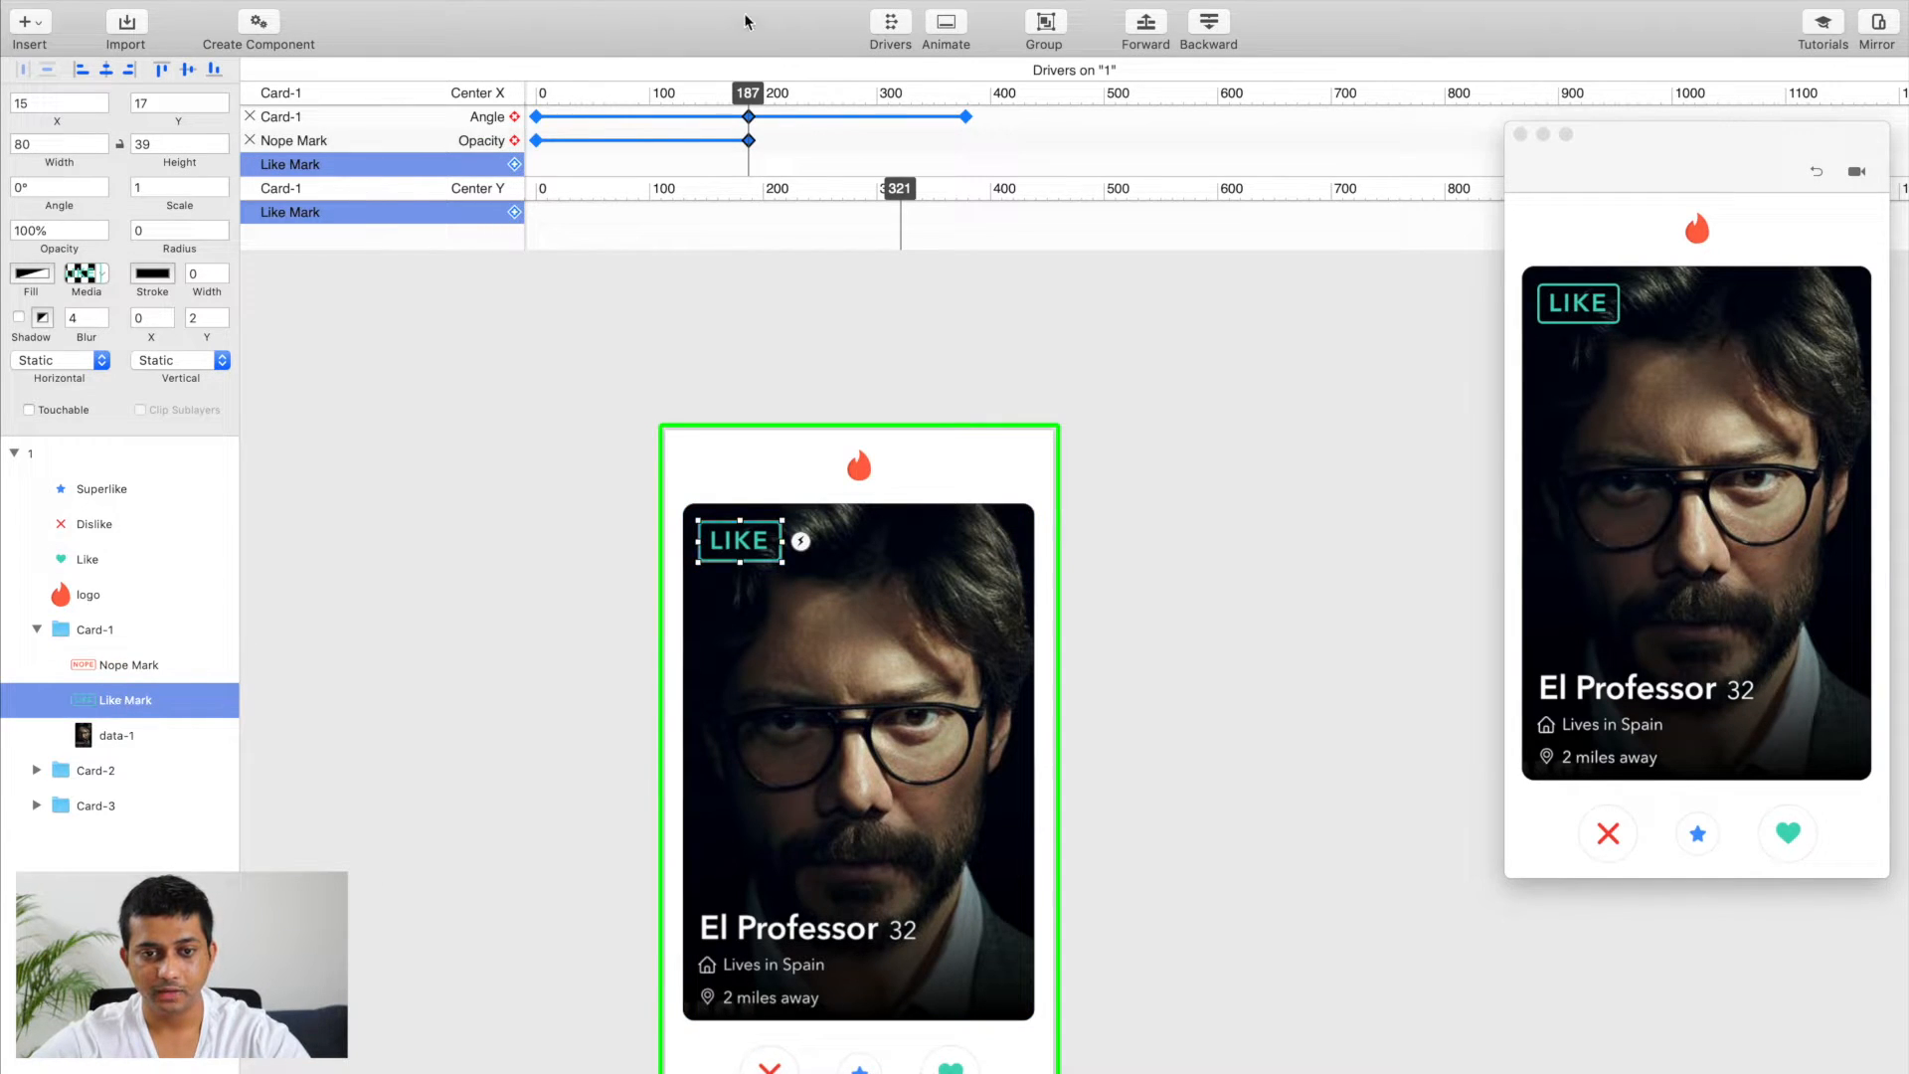
left_click(756, 99)
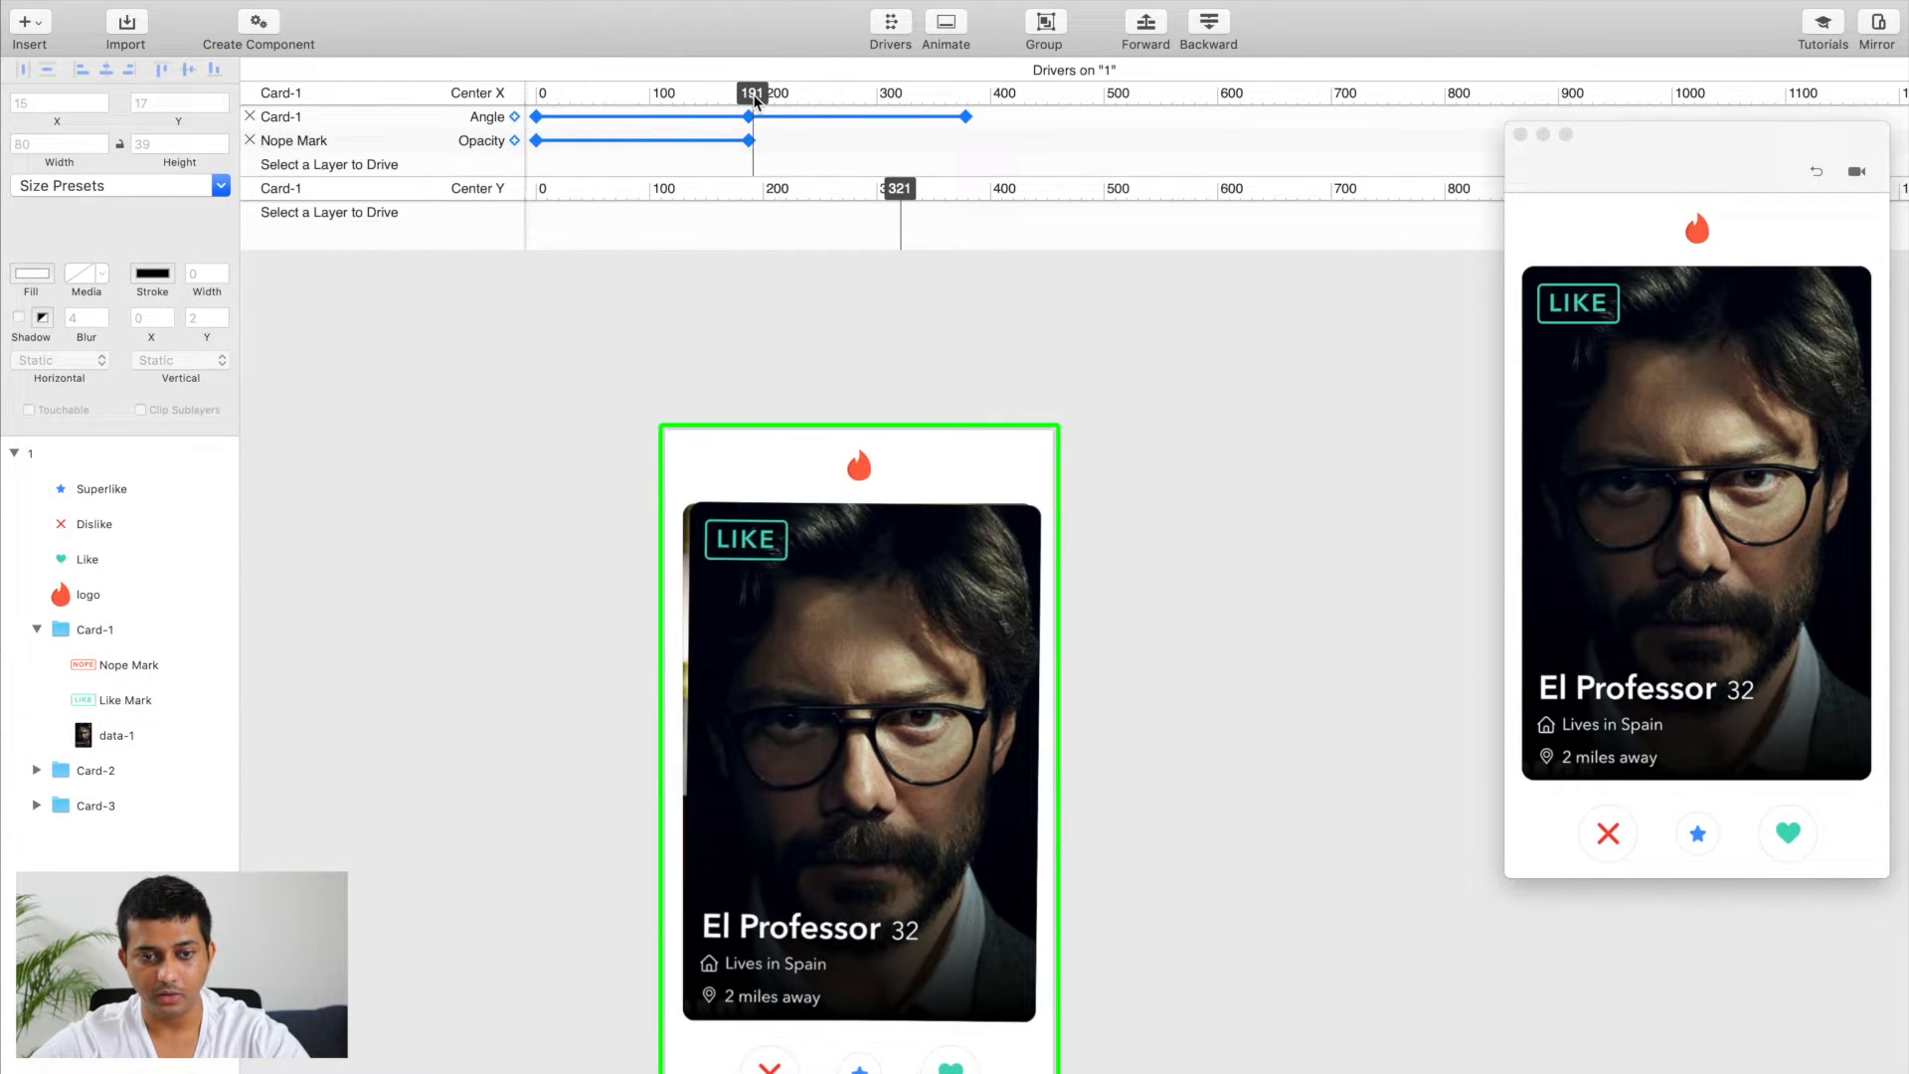
left_click_drag(754, 97, 749, 97)
left_click(129, 700)
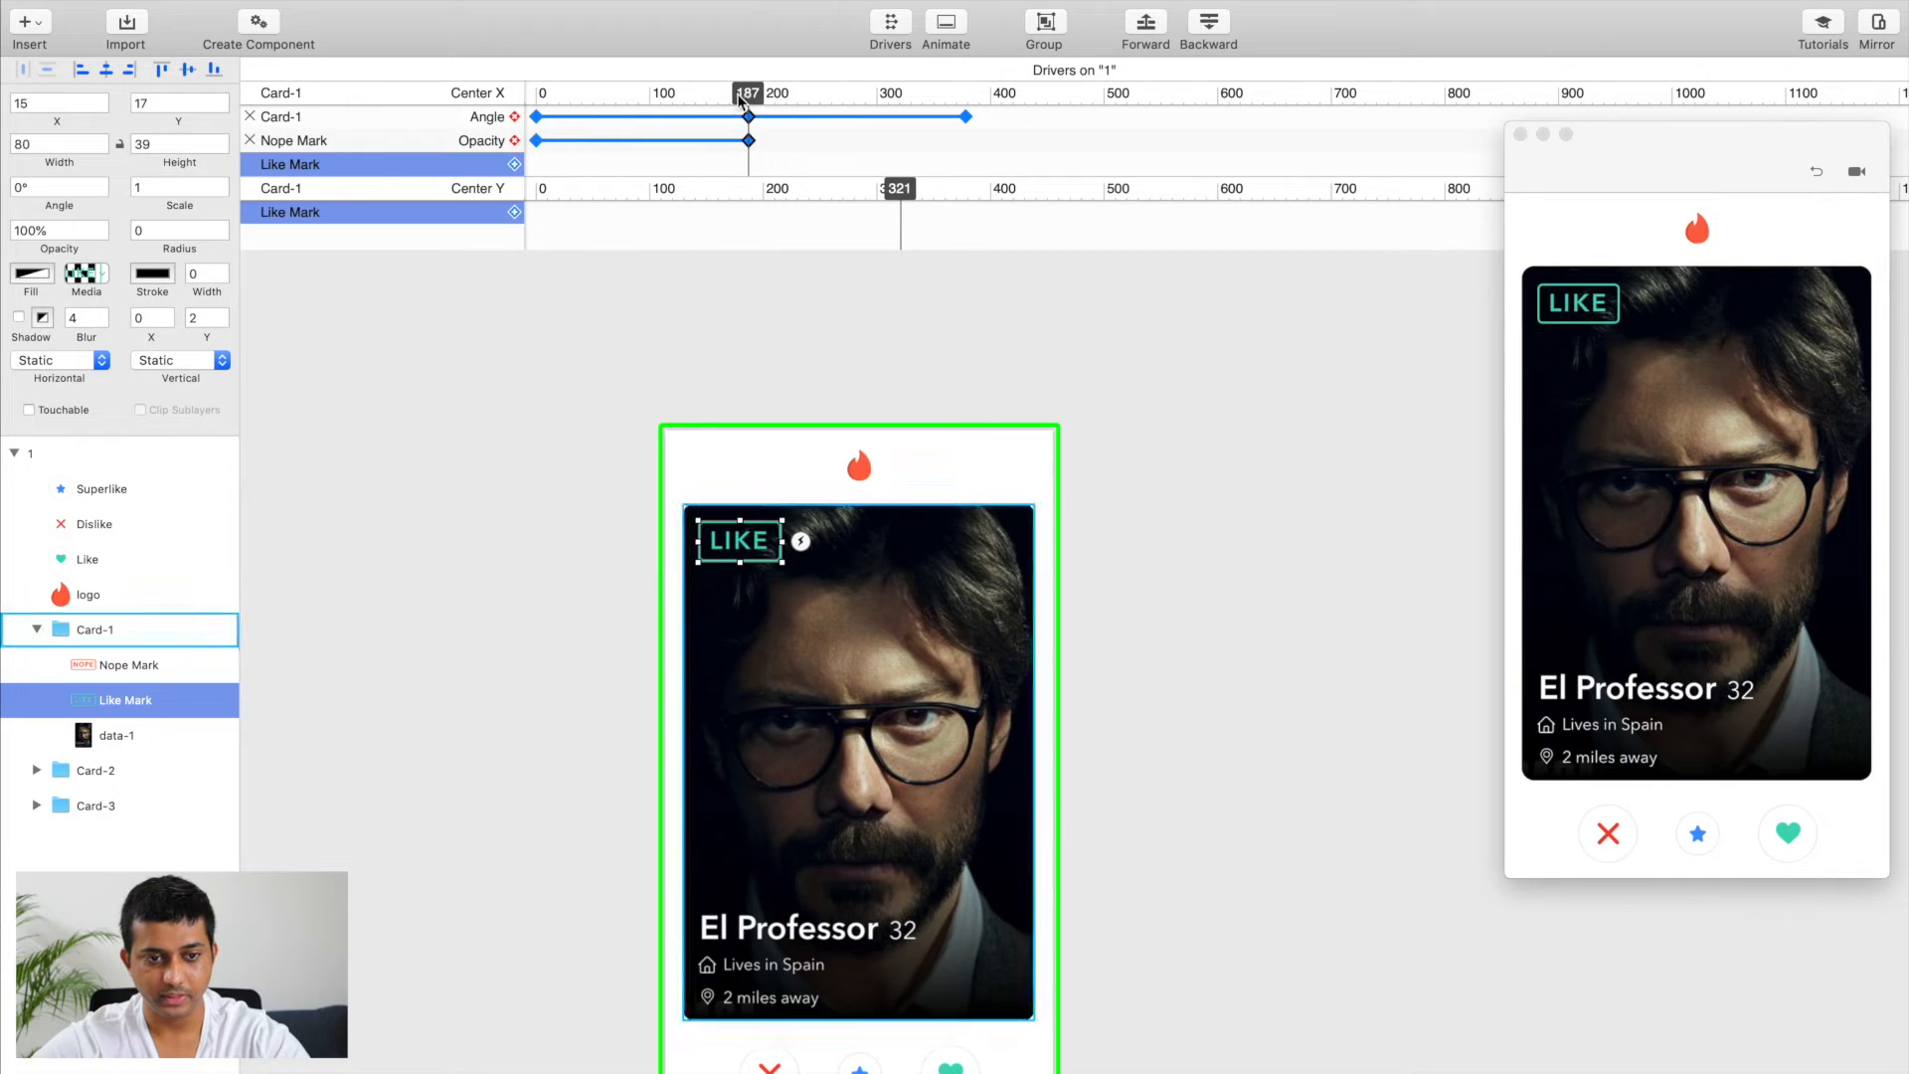
left_click(513, 165)
left_click(567, 326)
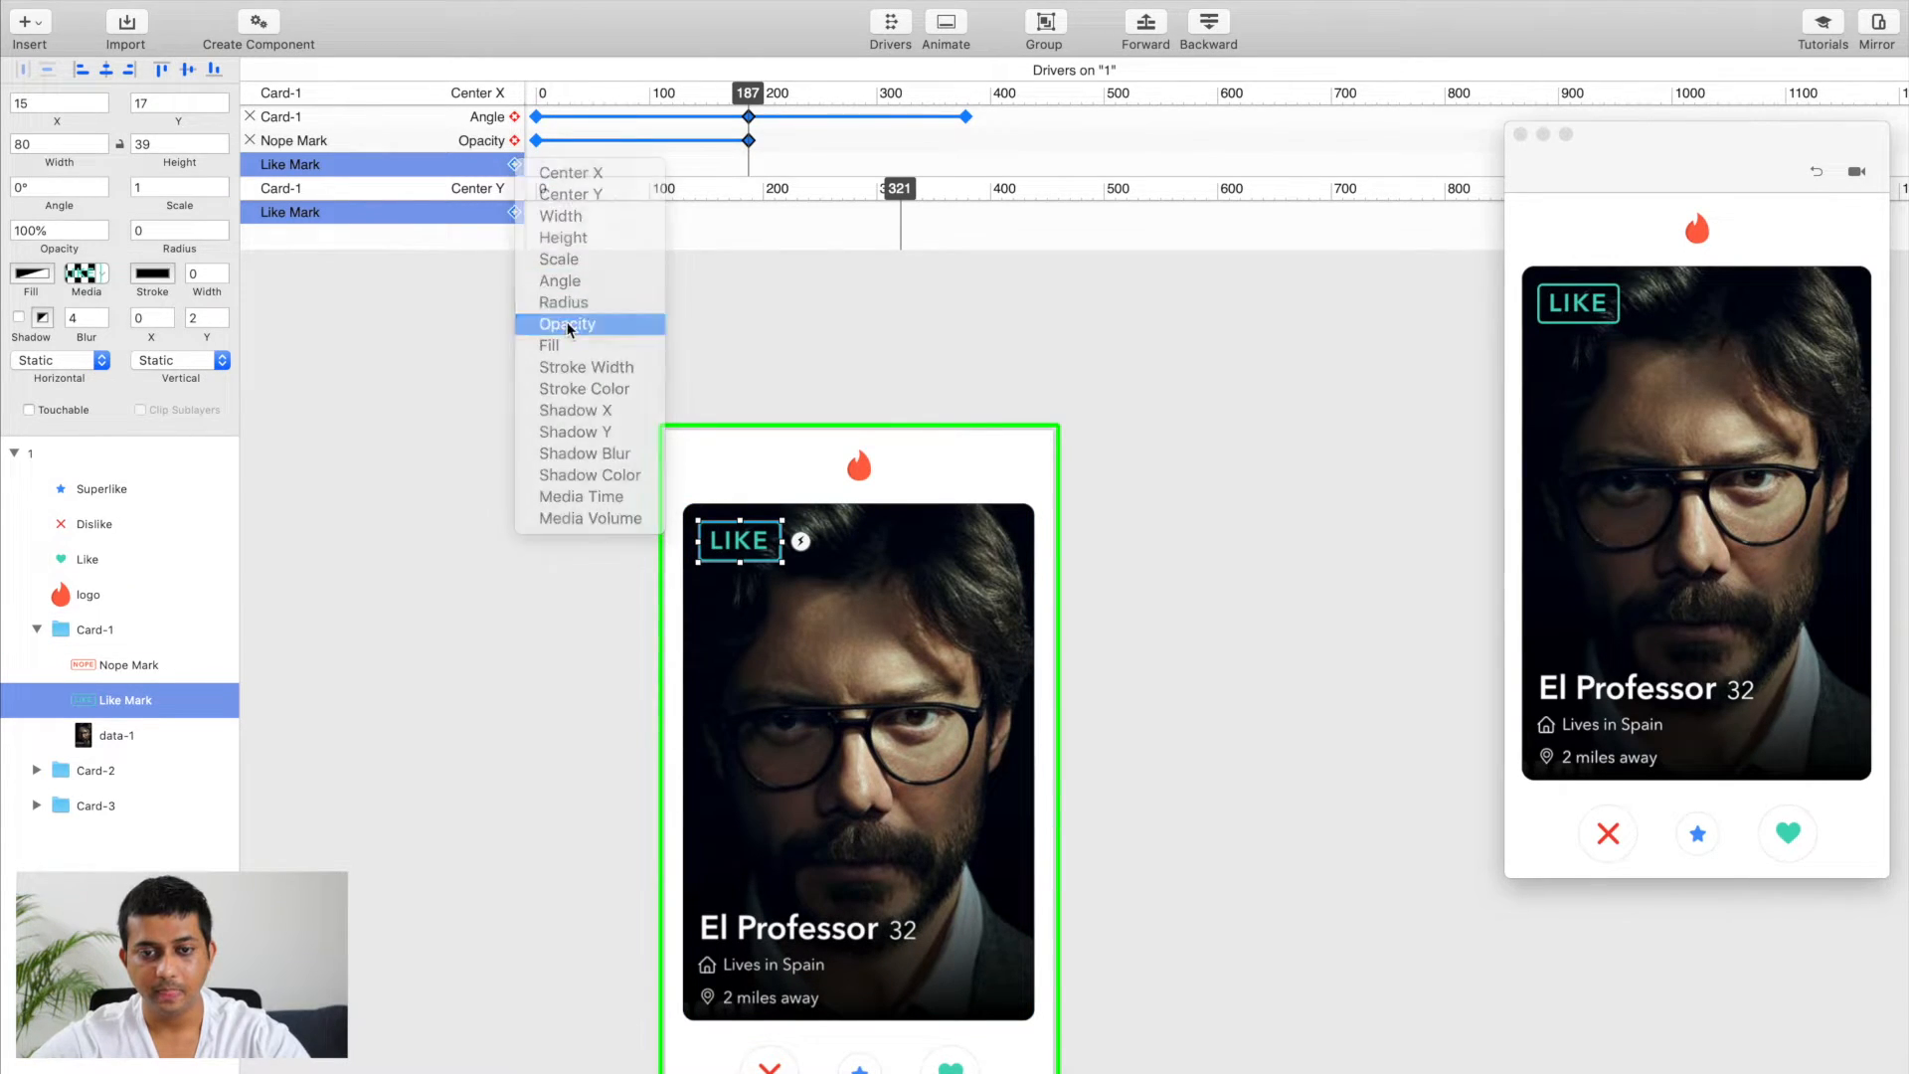
Step: Set the Like Mark's opacity to 0% at Center X 187
left_click_drag(752, 98, 967, 156)
left_click(110, 700)
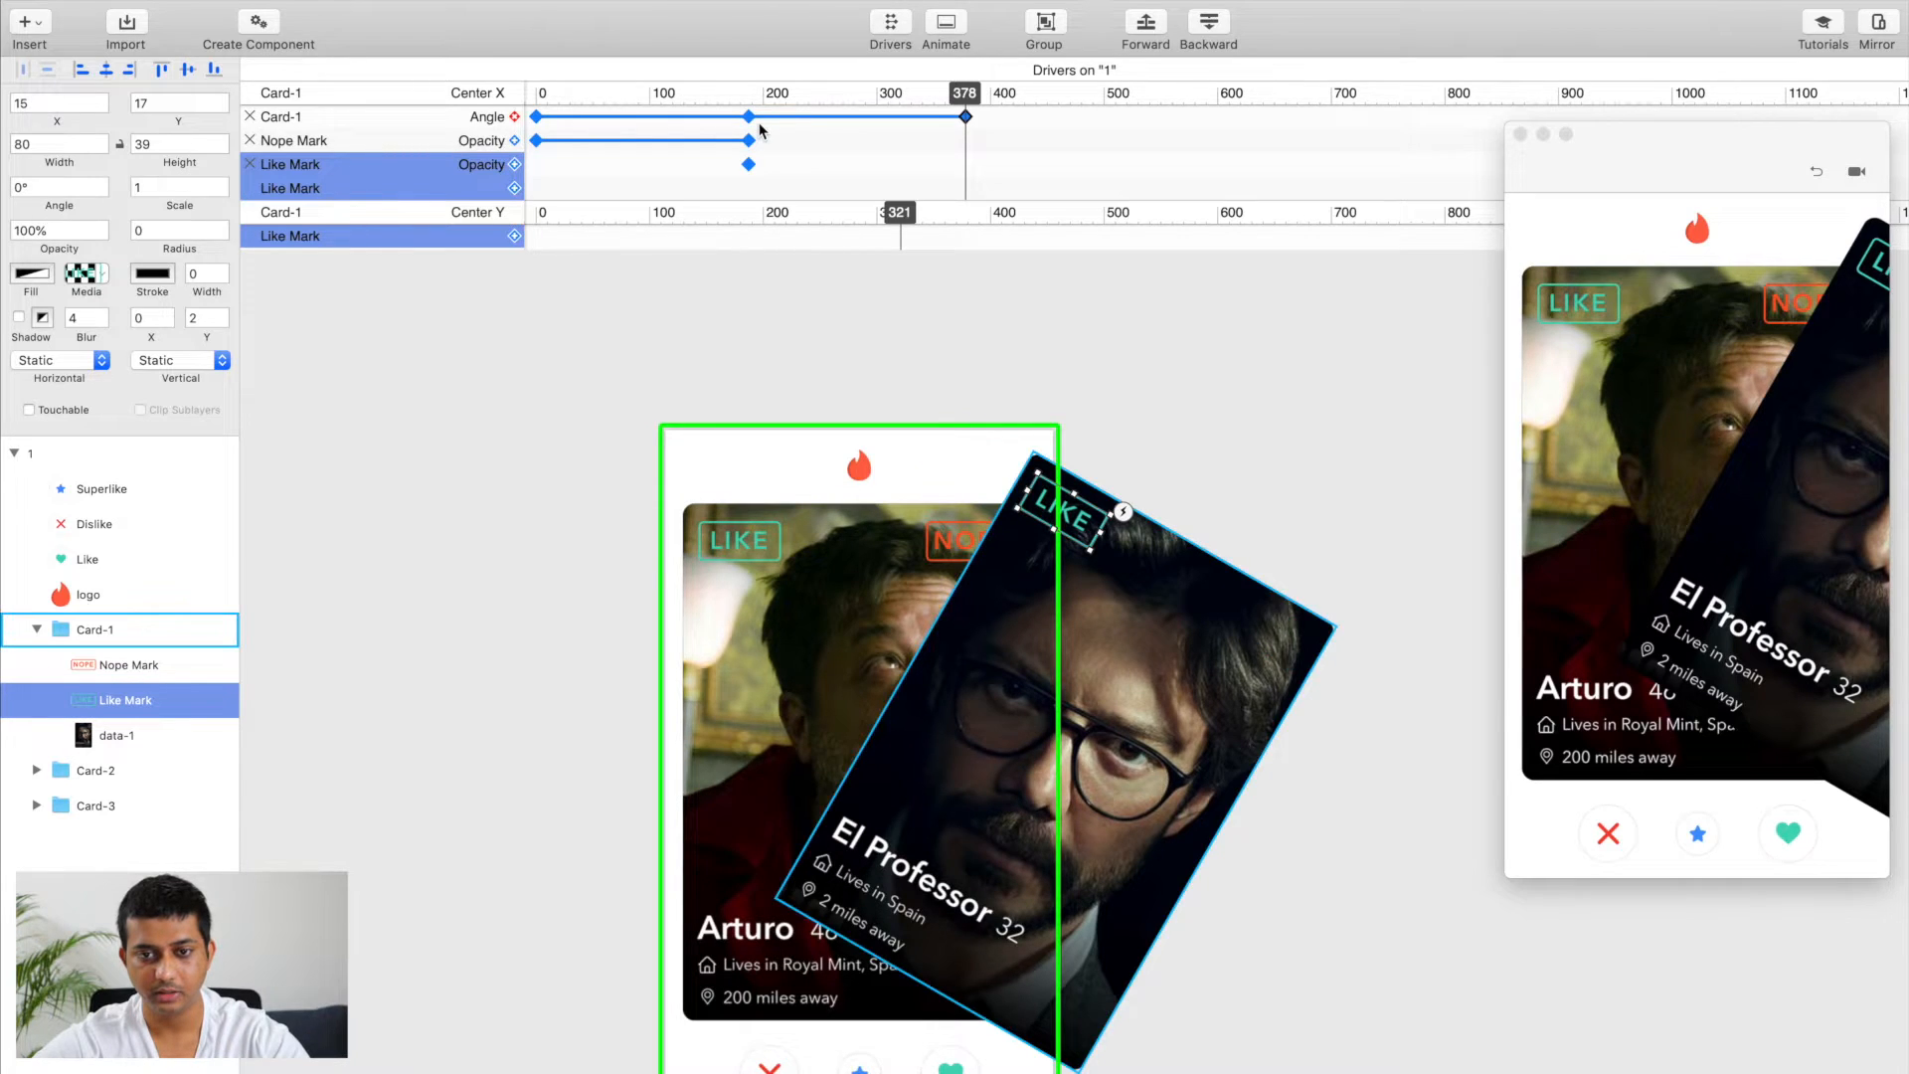
left_click_drag(964, 96, 748, 109)
left_click(149, 700)
left_click(99, 230)
type("0")
key("Return")
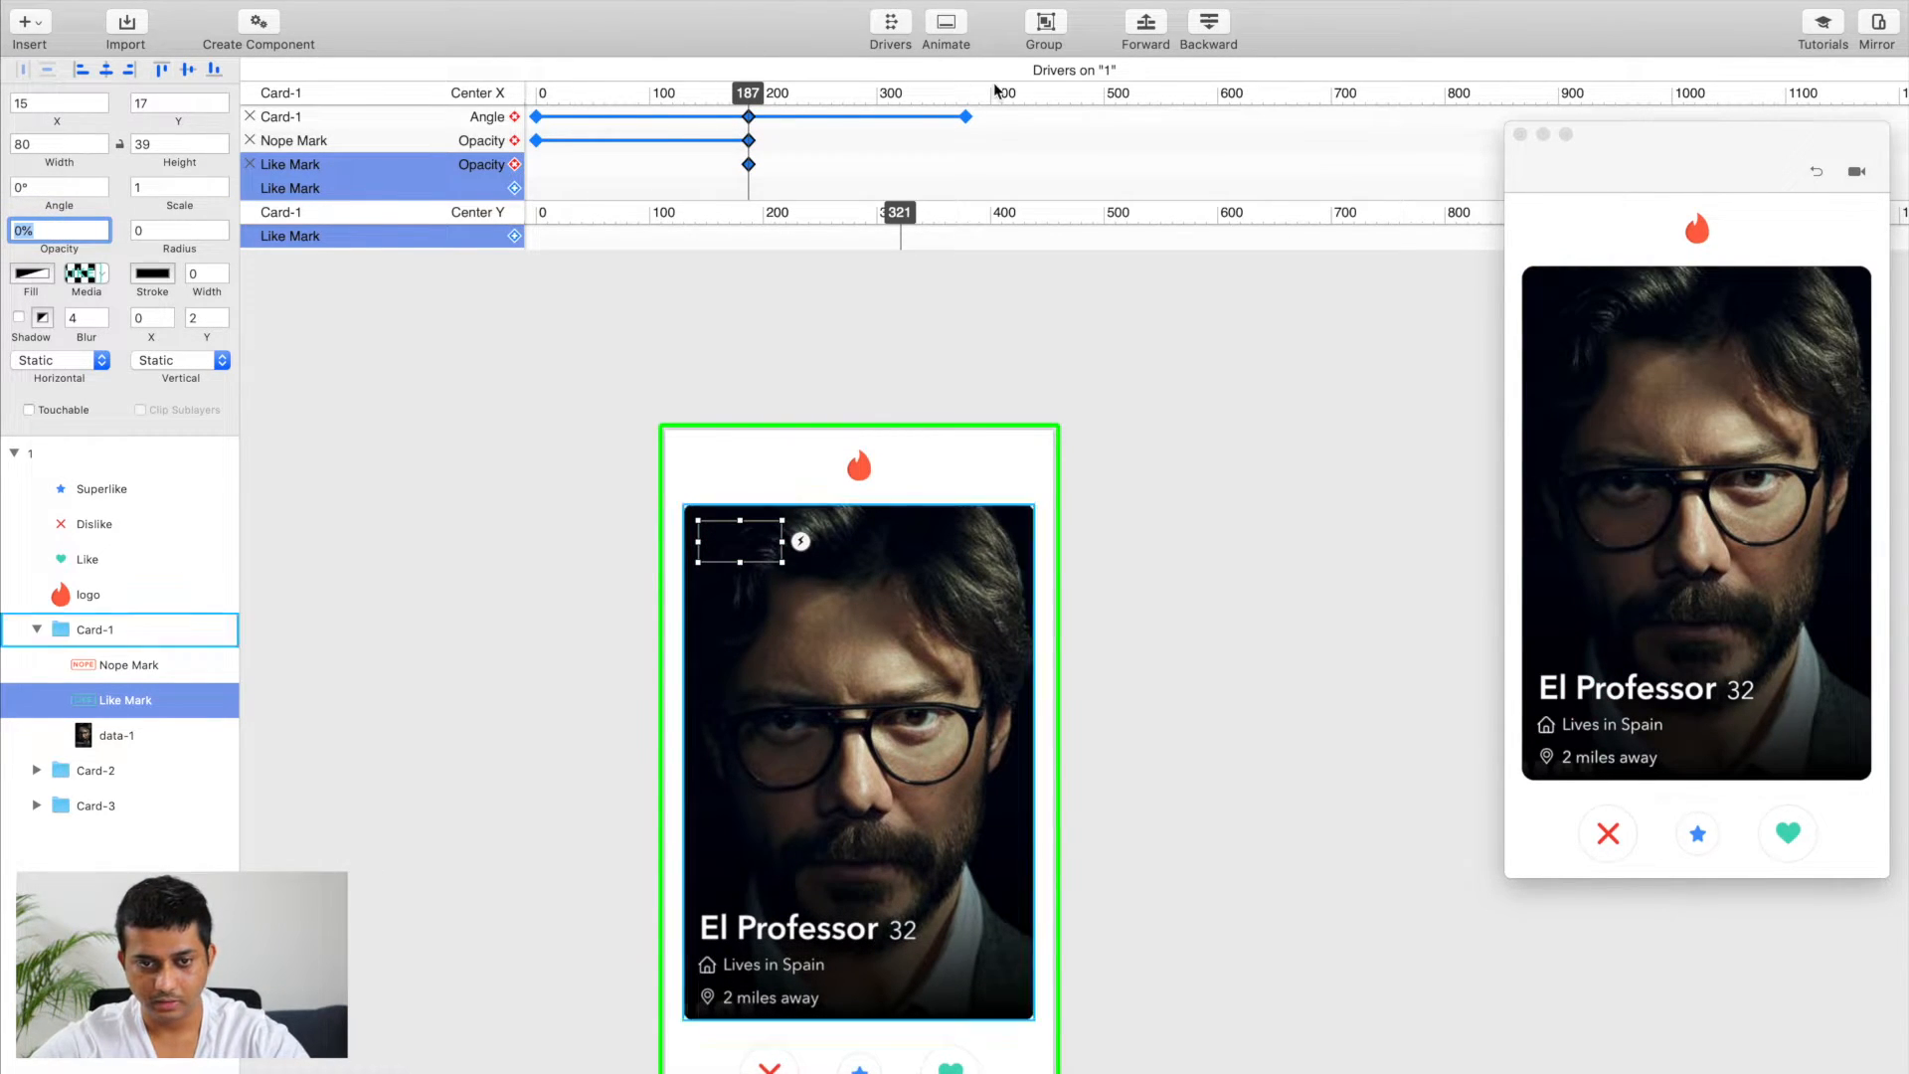
Step: Raise the Like Mark's opacity at Center X 378 and return the Center X driver position to 187
left_click(761, 99)
left_click_drag(761, 99, 964, 100)
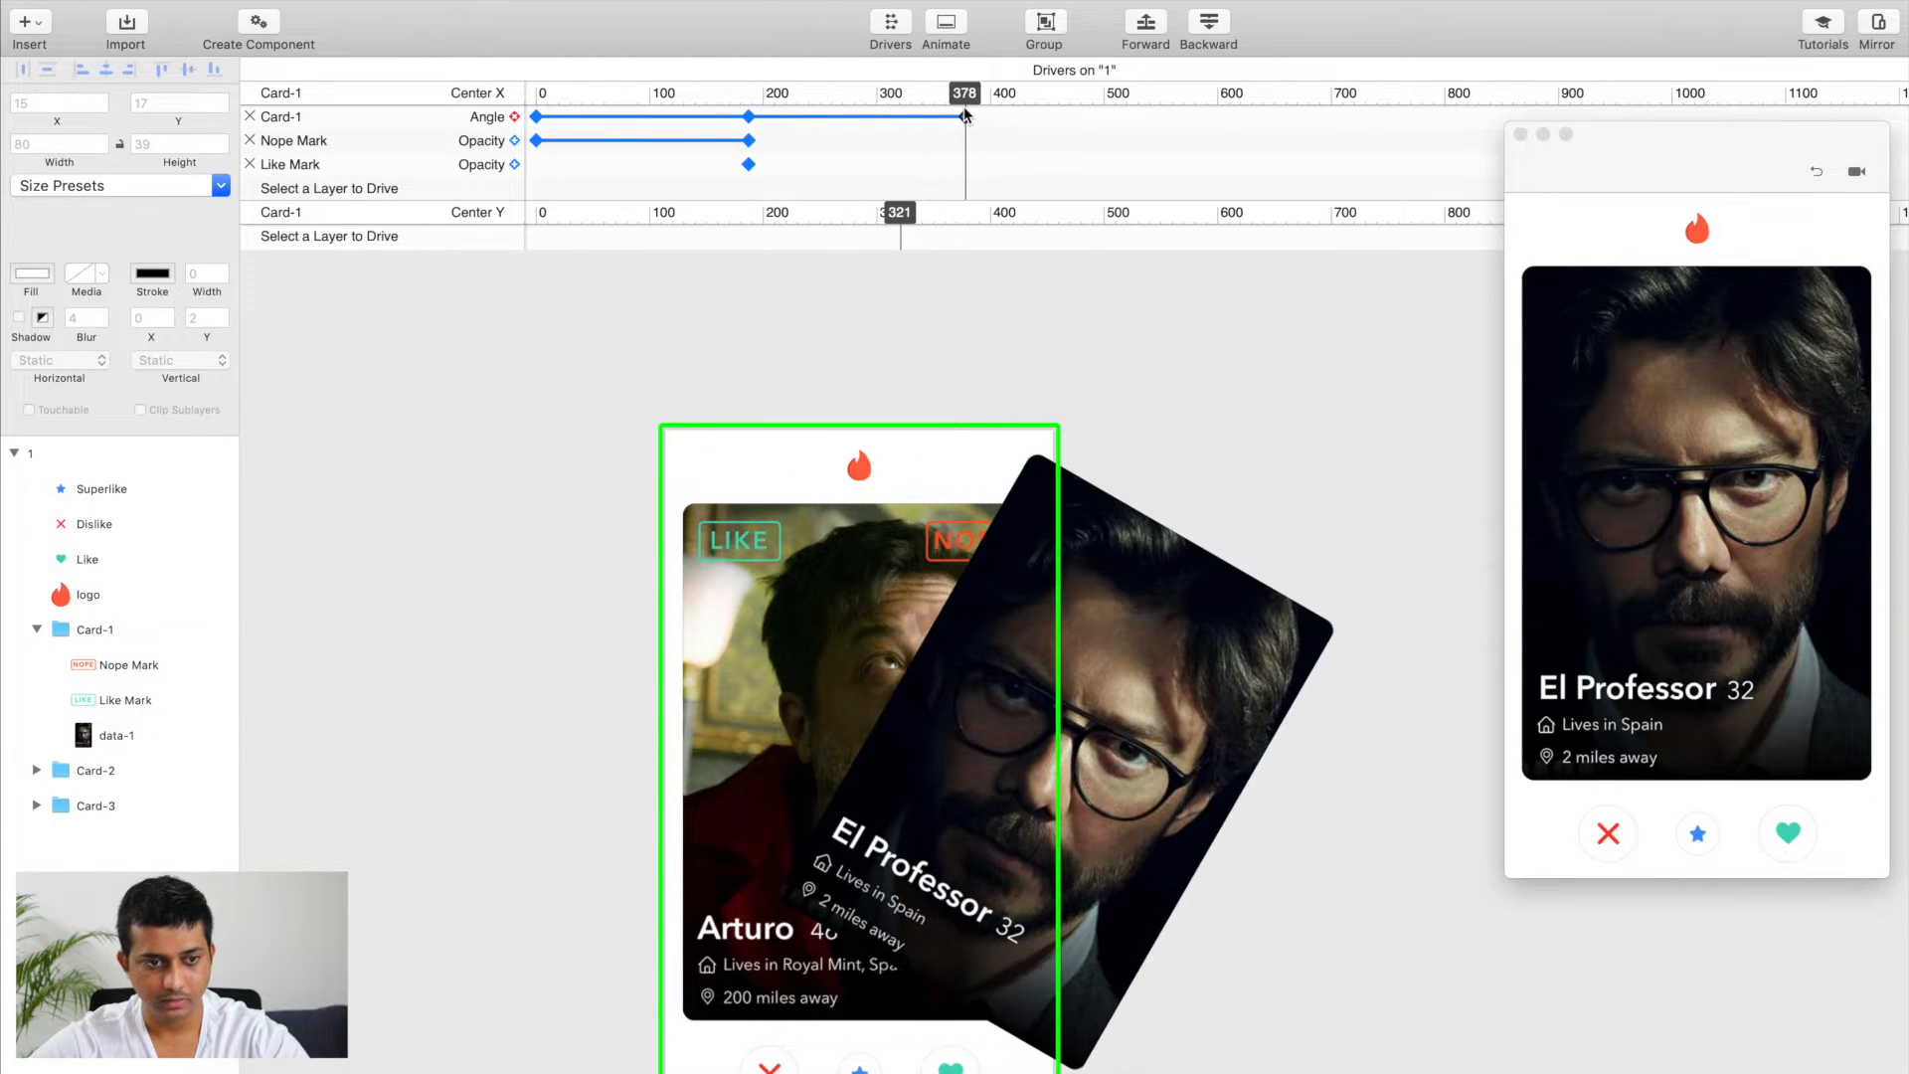
left_click(125, 700)
left_click(49, 230)
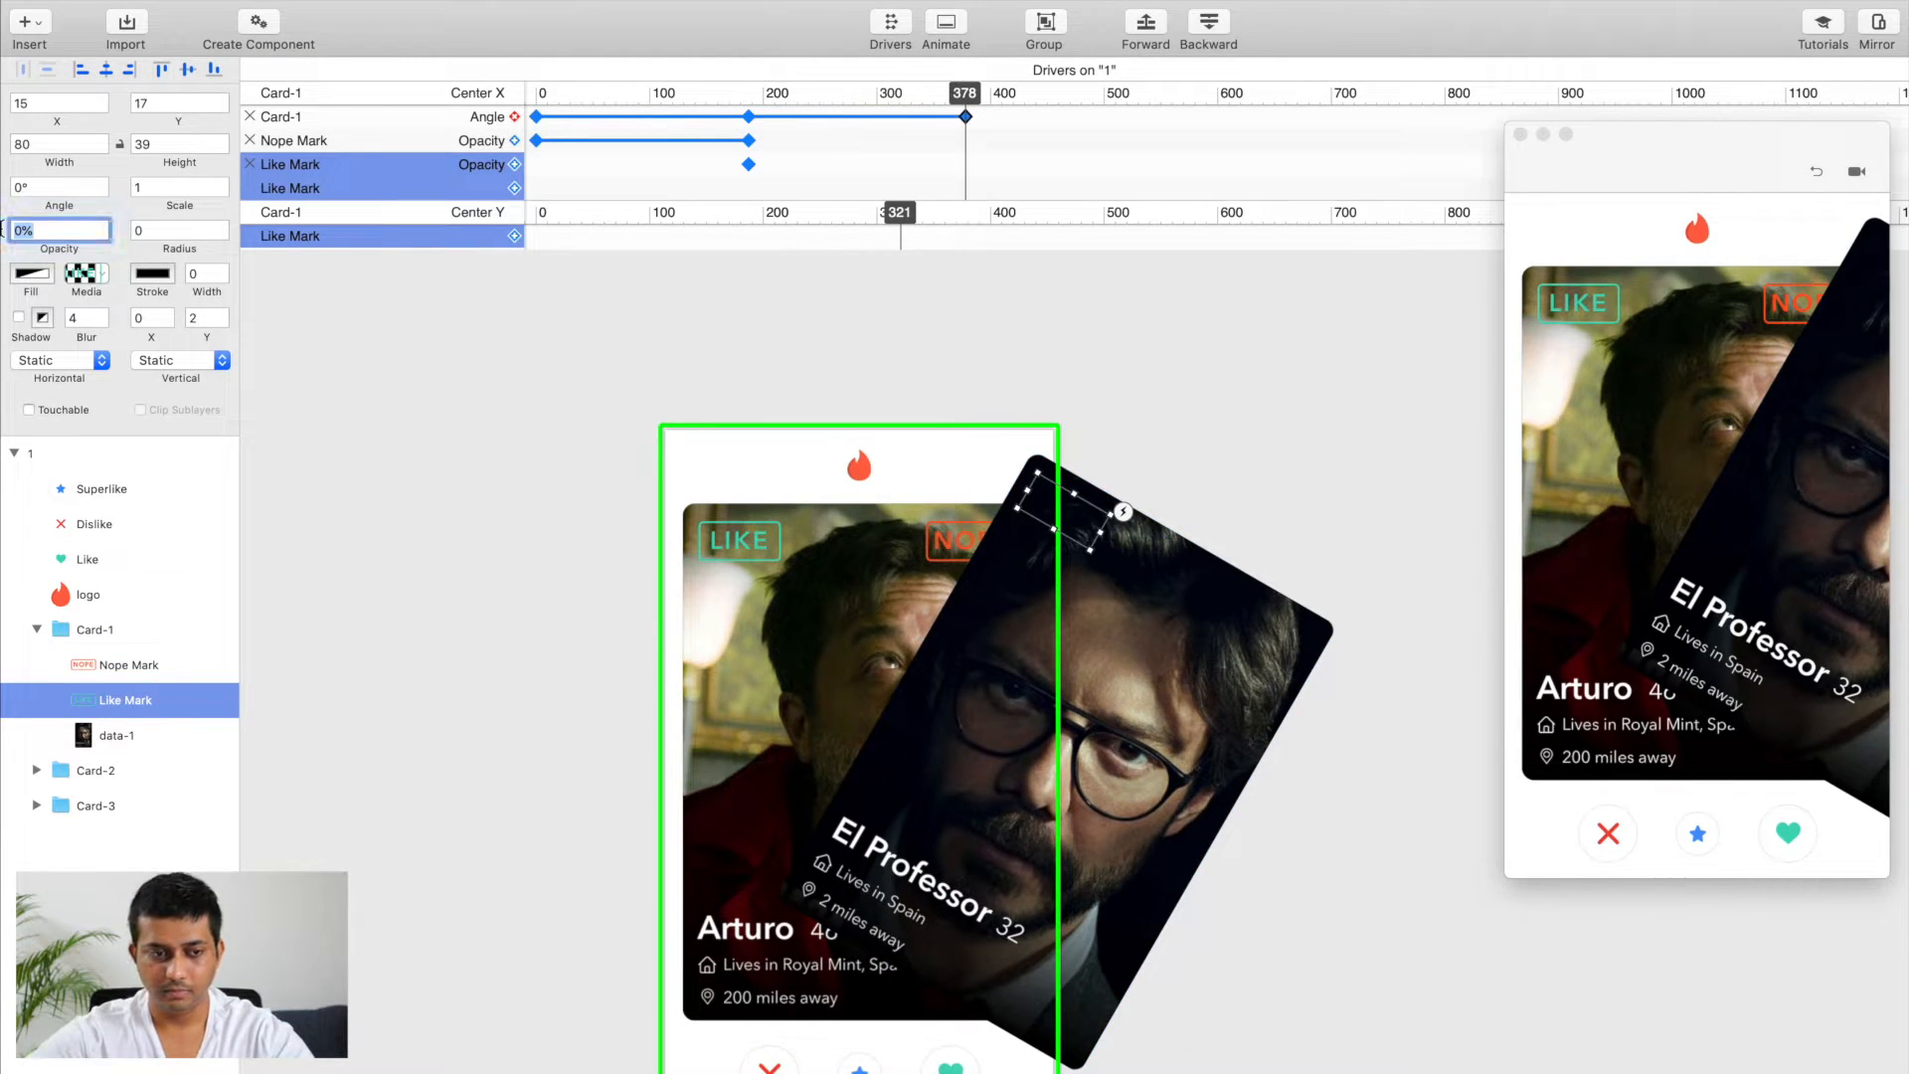
key("Return")
left_click_drag(965, 94, 750, 97)
Step: Move the preview window clear of the drivers and test swiping Card-1 in it
left_click(1635, 164)
left_click_drag(1633, 159, 1531, 271)
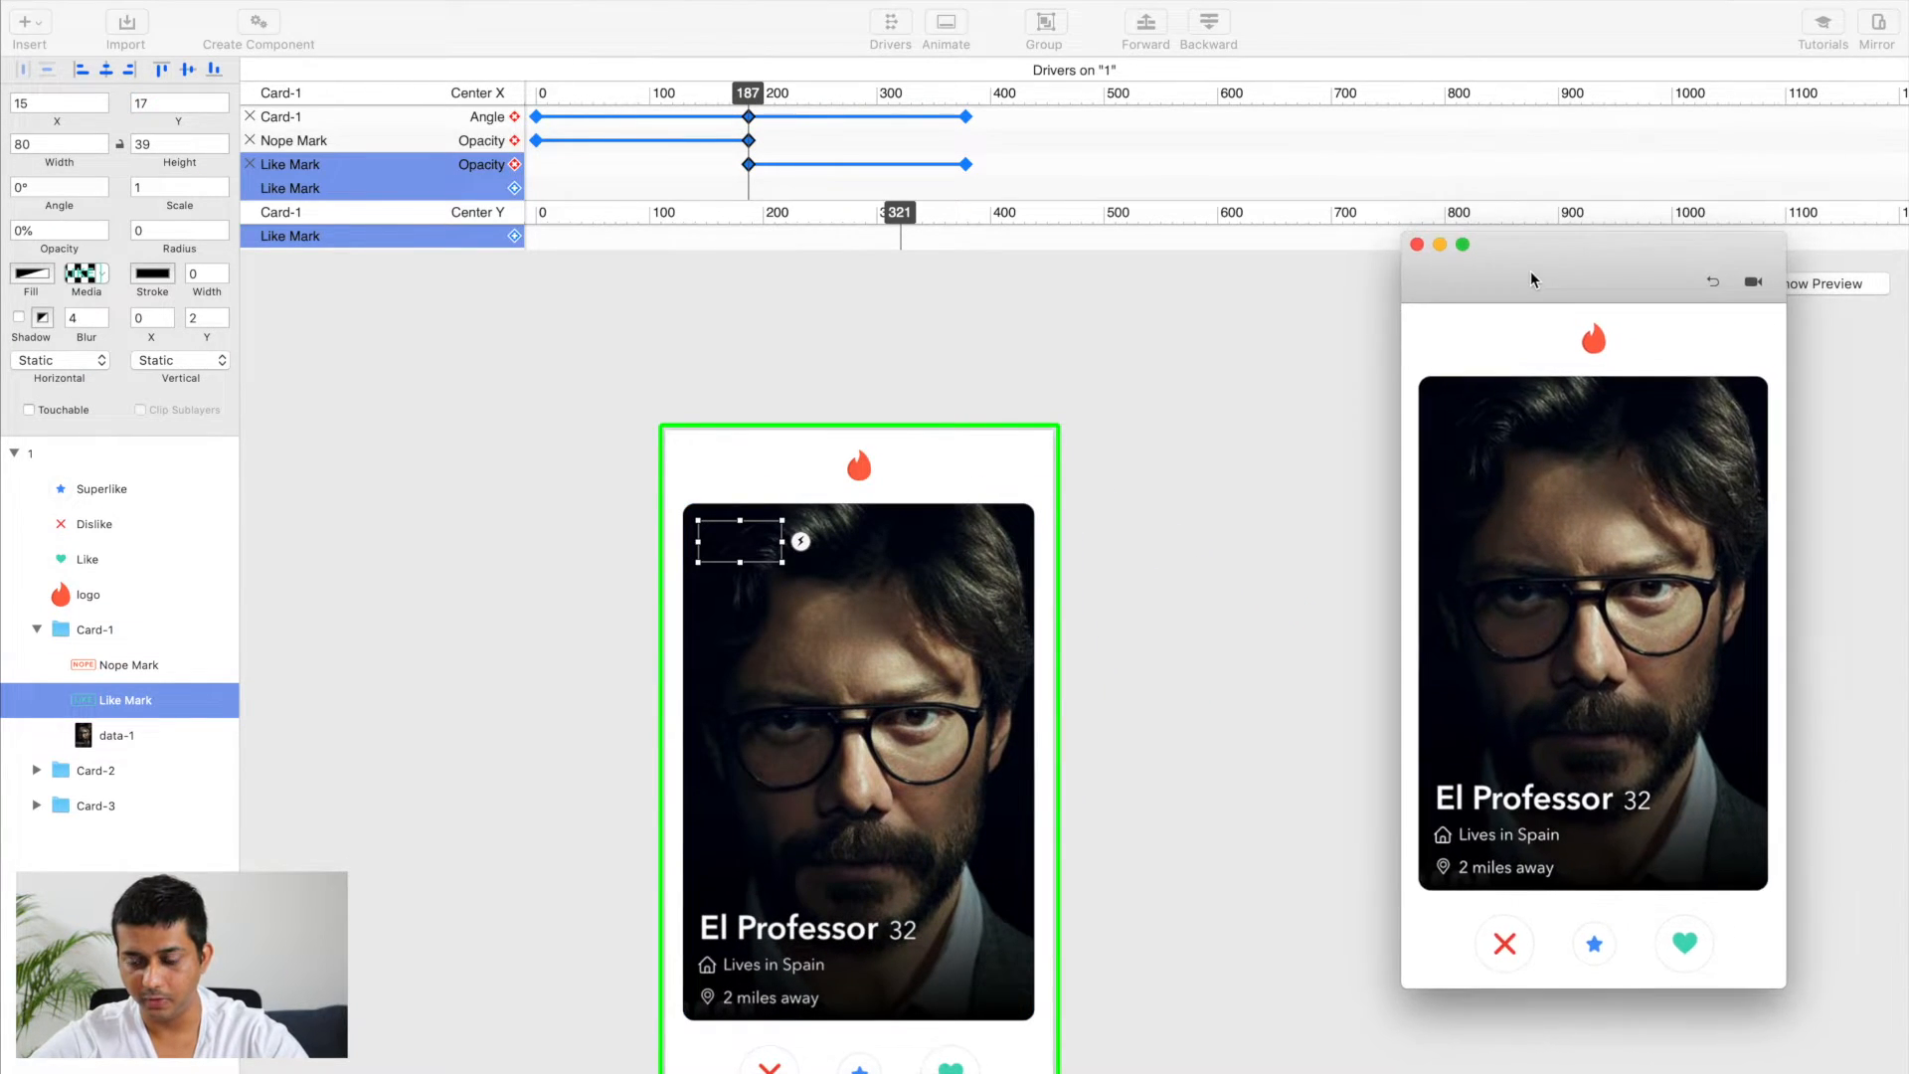
mouse_move(1522, 595)
left_mouse_down()
mouse_move(1642, 565)
mouse_move(1374, 590)
mouse_move(1528, 593)
left_mouse_up()
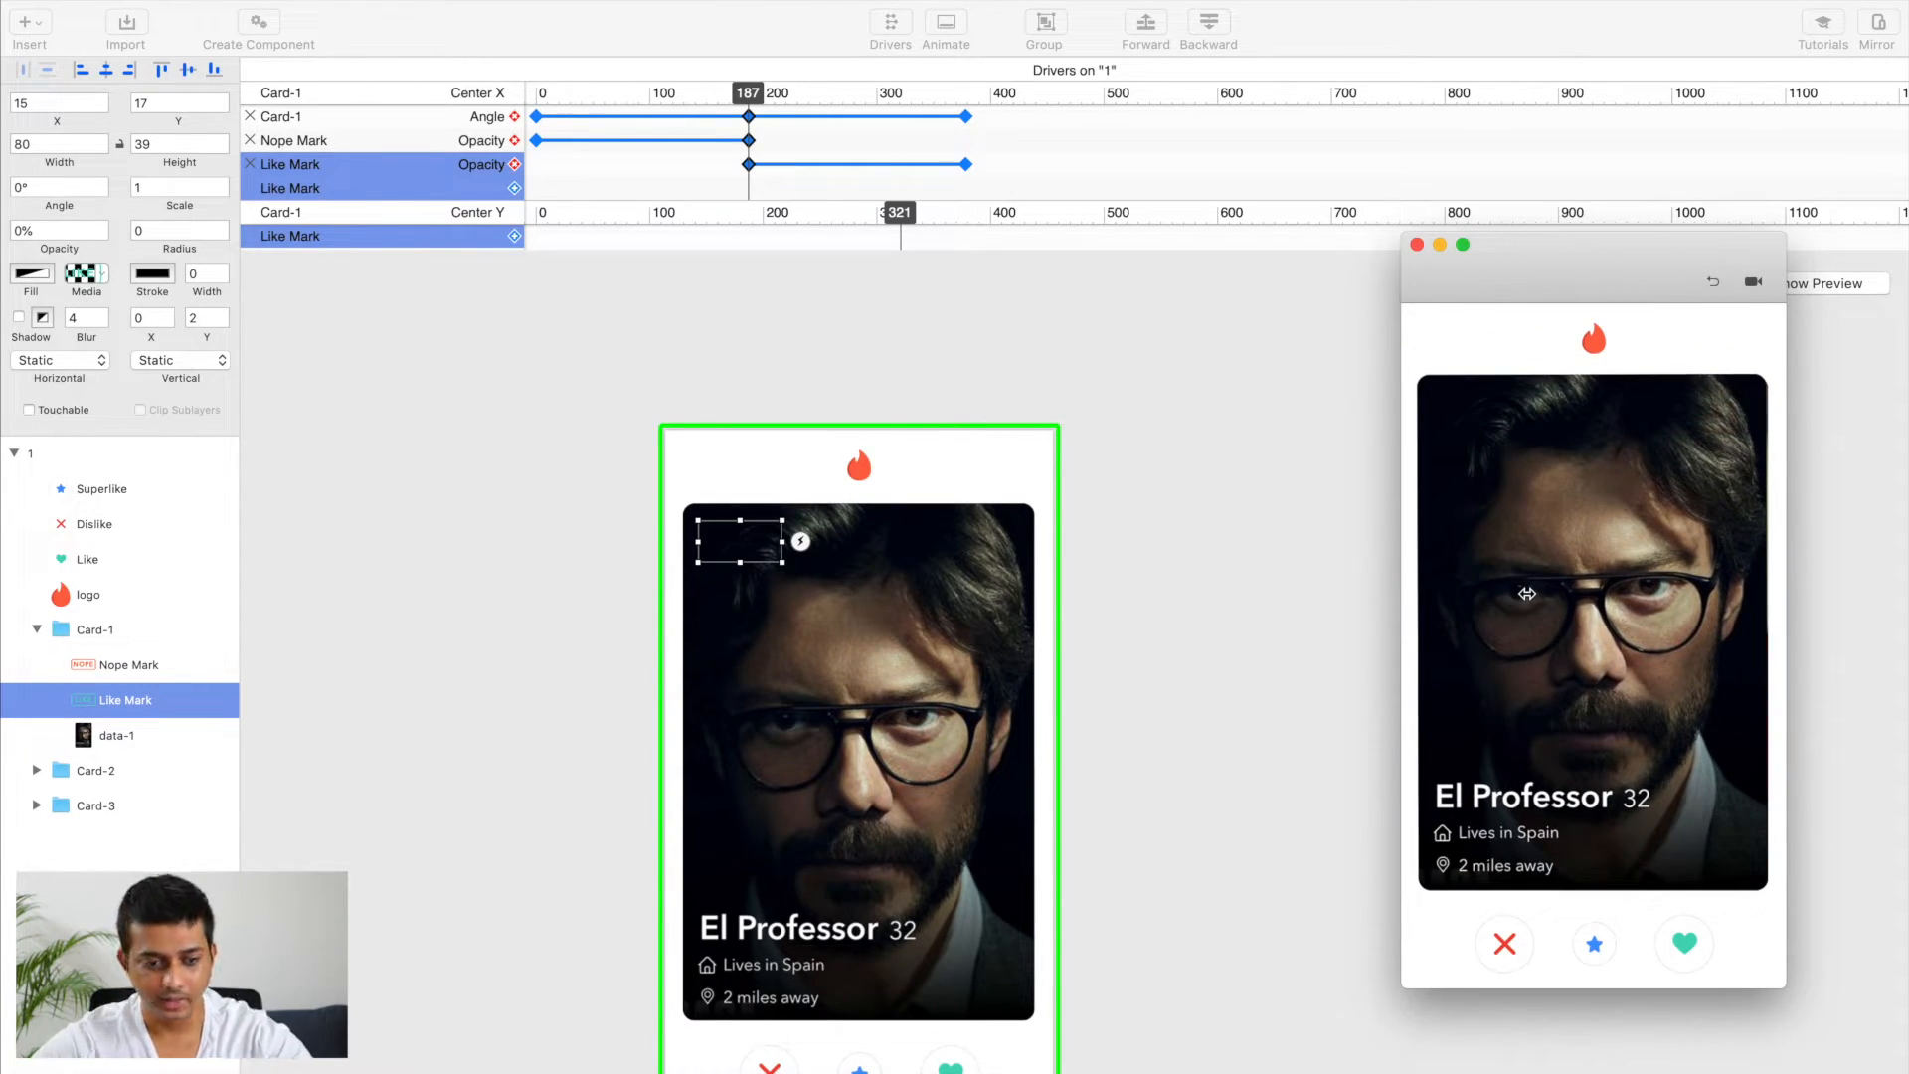
Step: Set the opacity of Nope Mark 2 and Like Mark 2 in Card-2 to 0% and test the card swipe in the preview
left_click(37, 629)
left_click(37, 664)
left_click(116, 701)
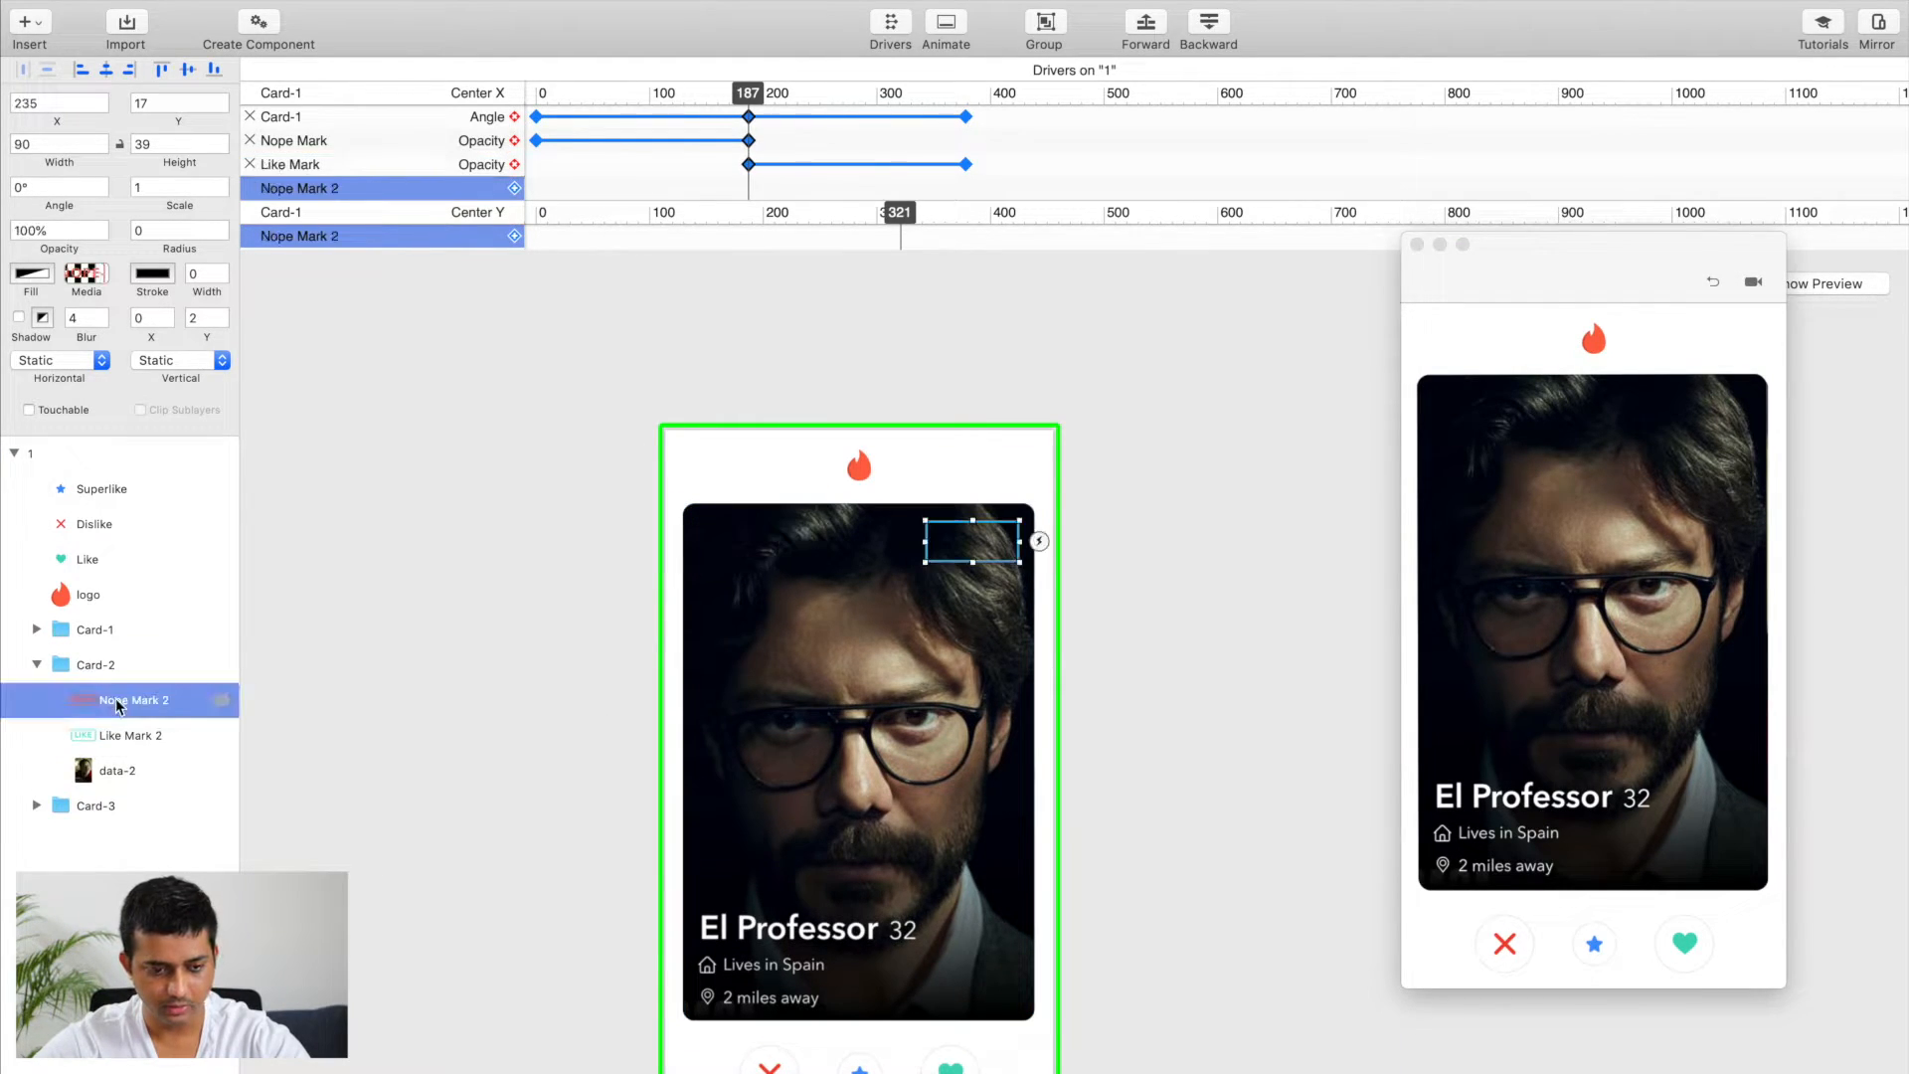
left_click(124, 735, "shift")
left_click(48, 230)
type("0")
key("Return")
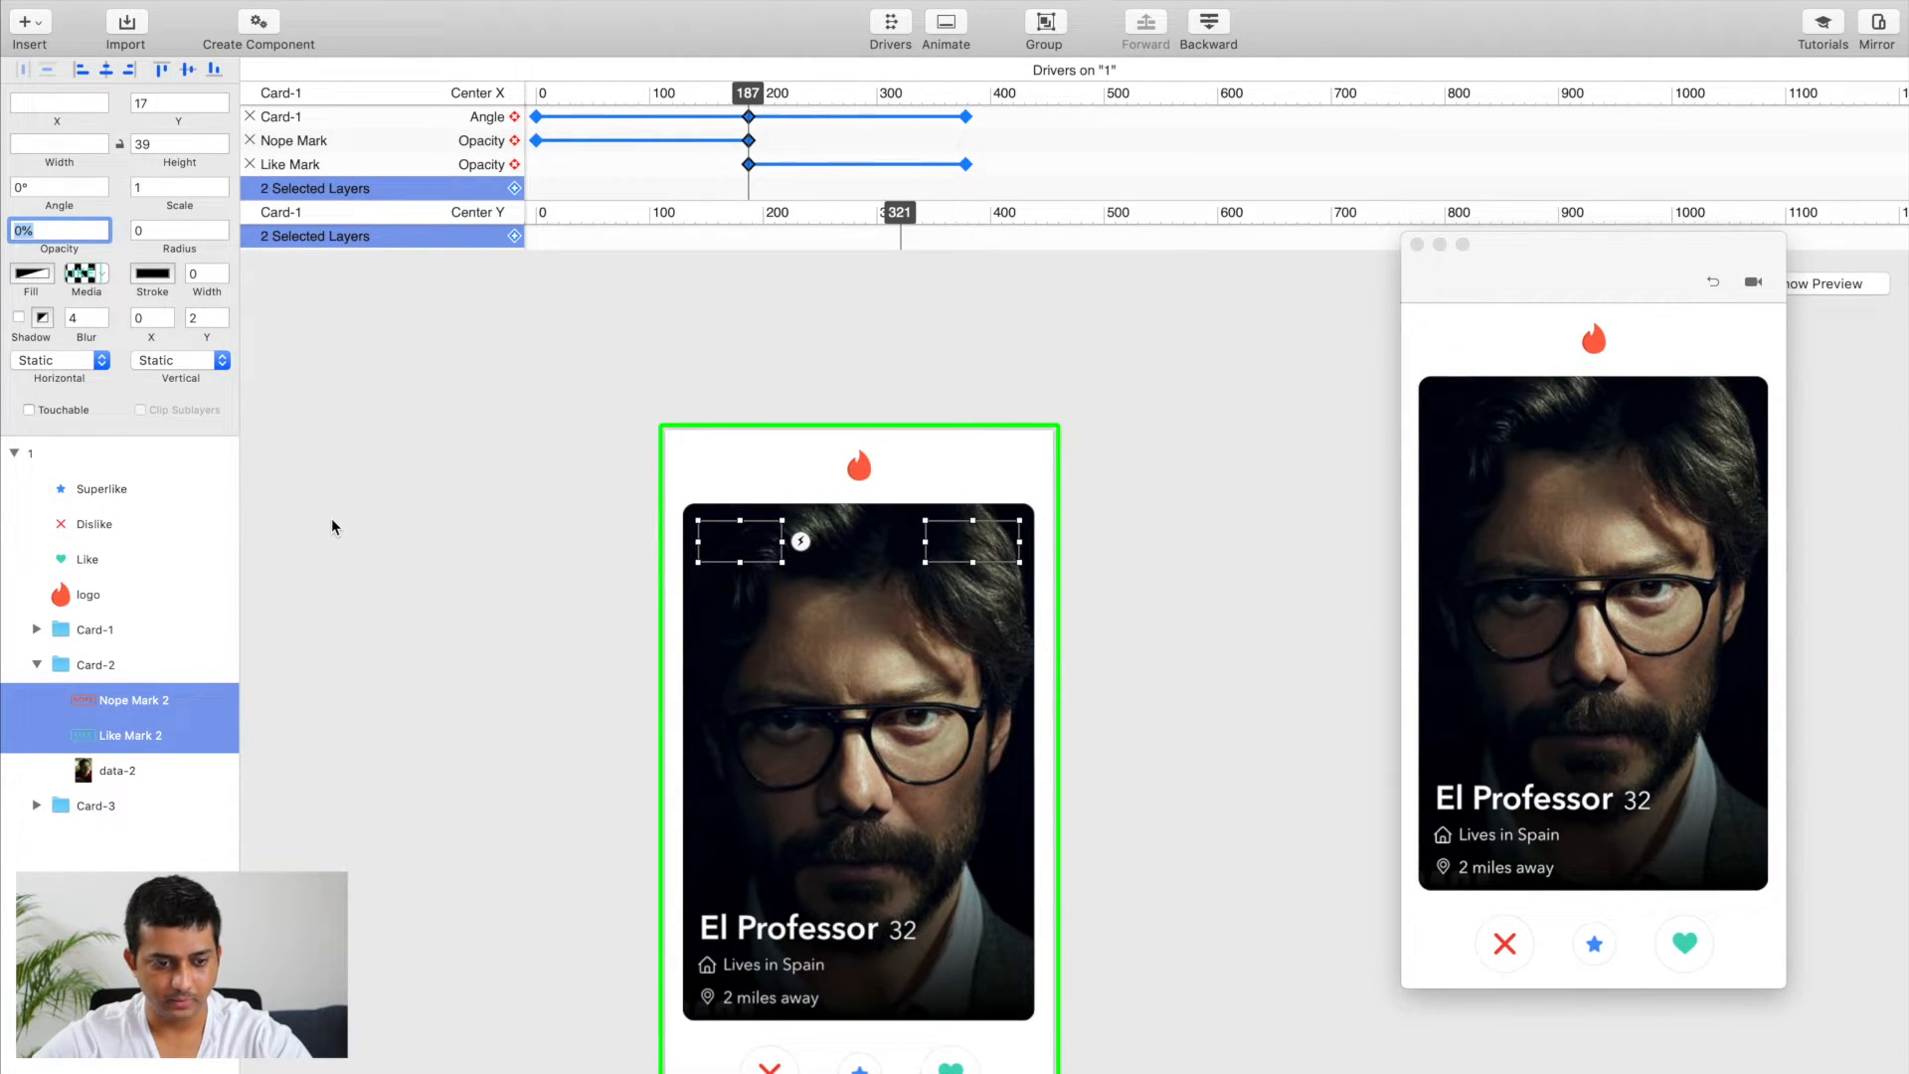
left_click(334, 527)
left_click(36, 664)
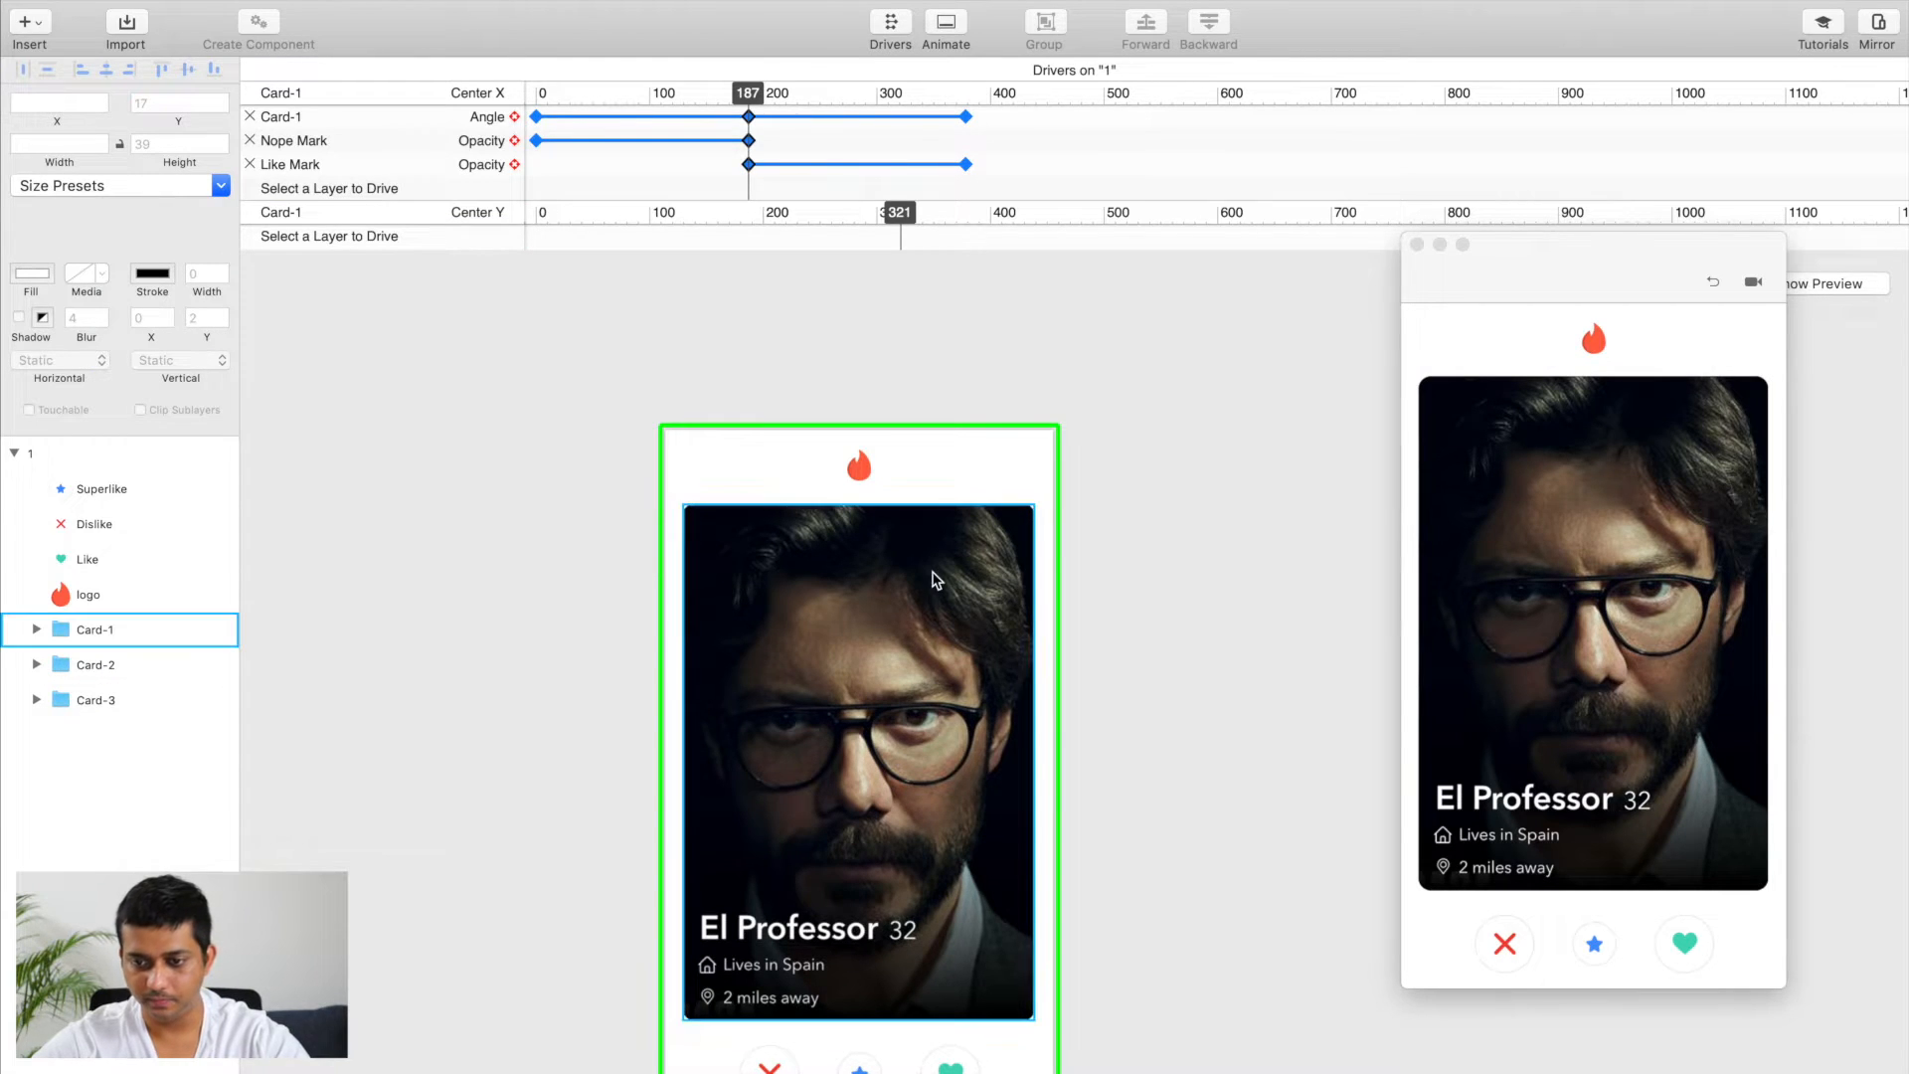
left_click_drag(1462, 547, 1551, 532)
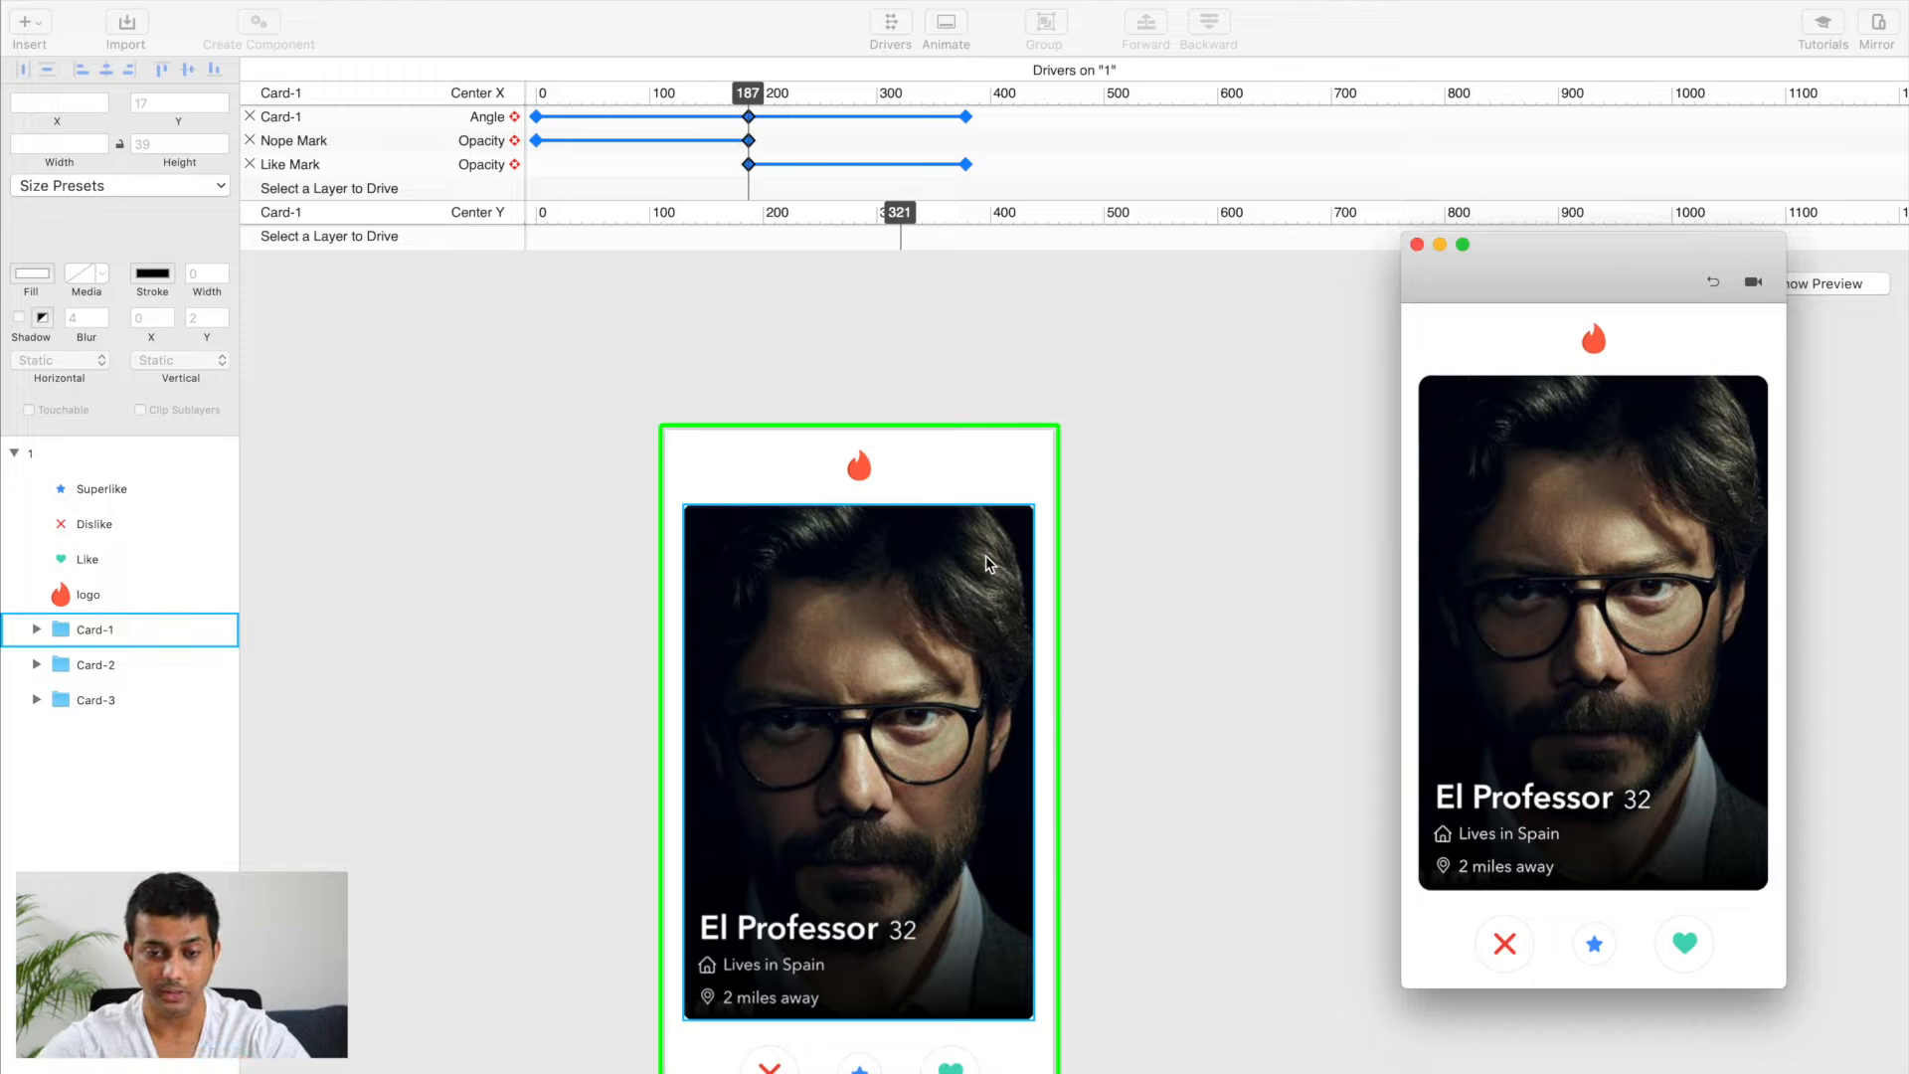
Step: Duplicate artboard 1 and rename the copy as 2
left_click(594, 511)
scroll(593, 511, "down", 3)
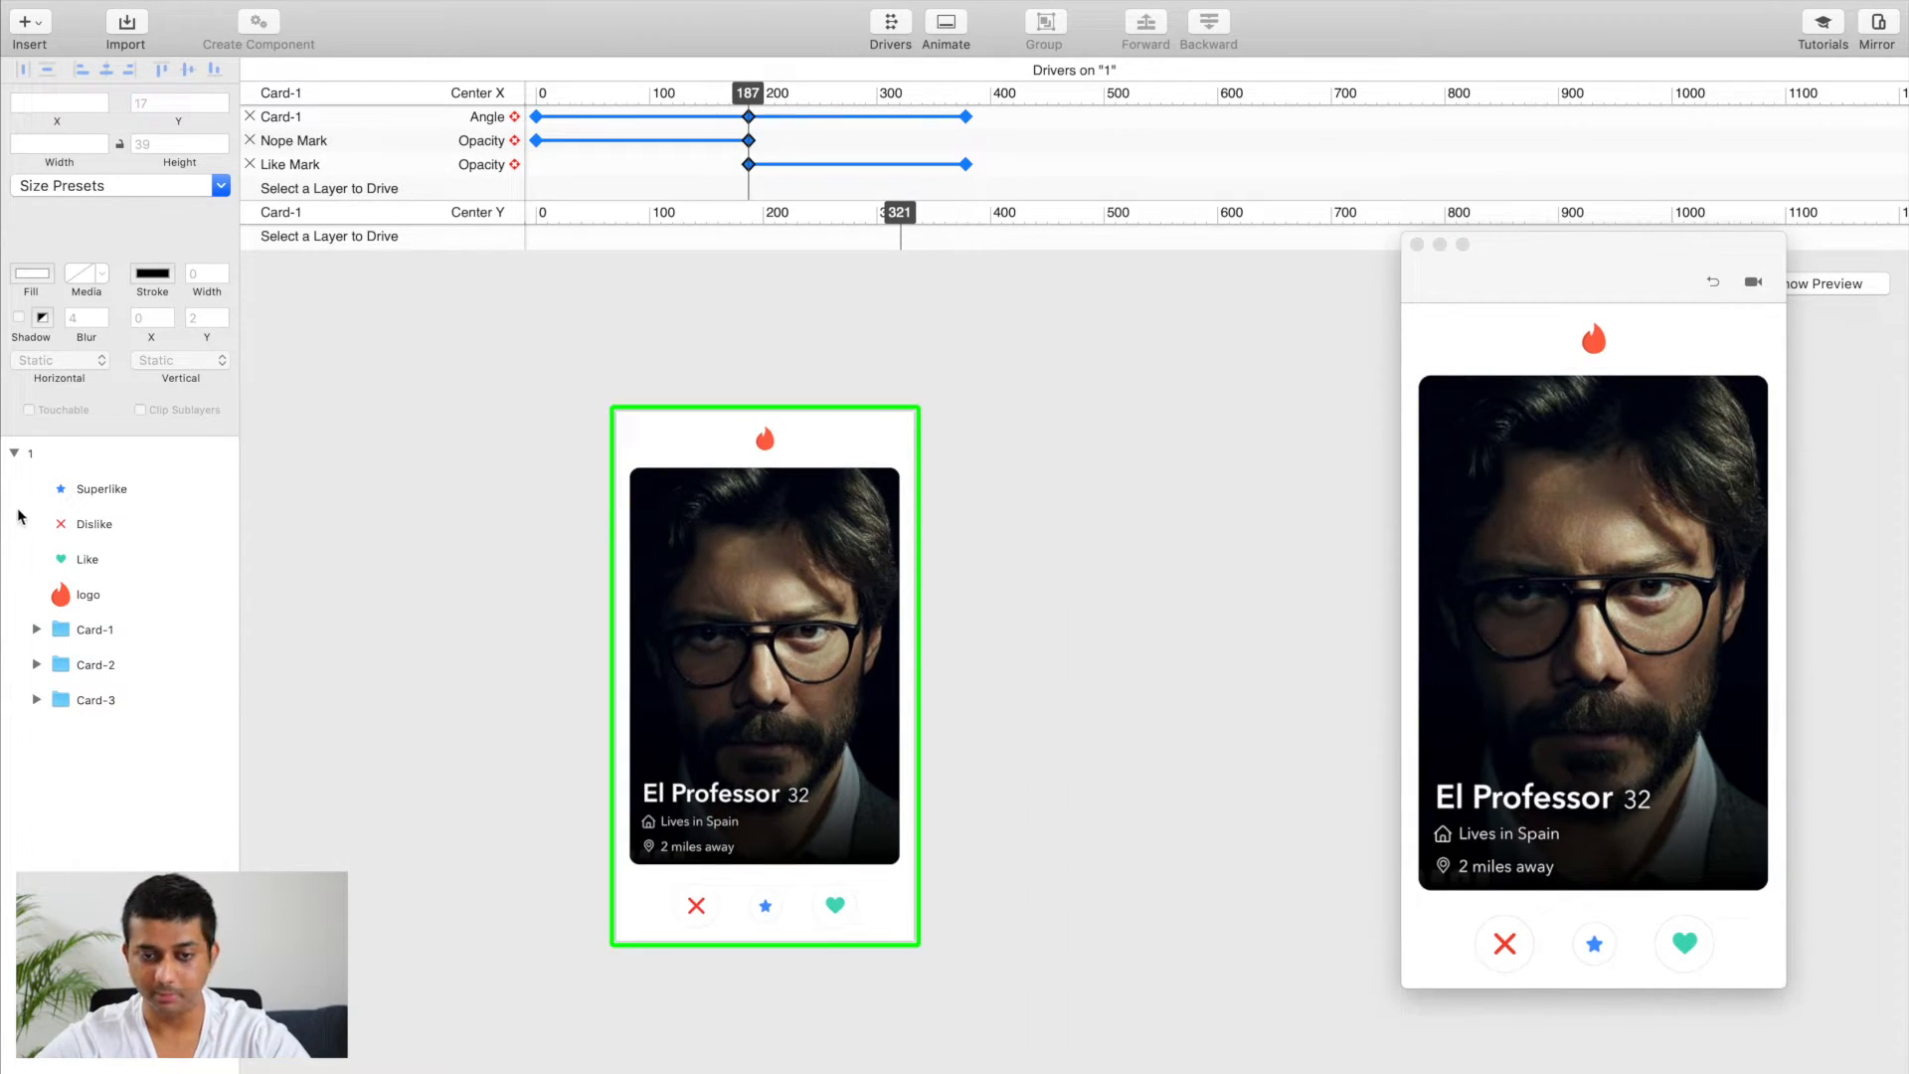
left_click(14, 455)
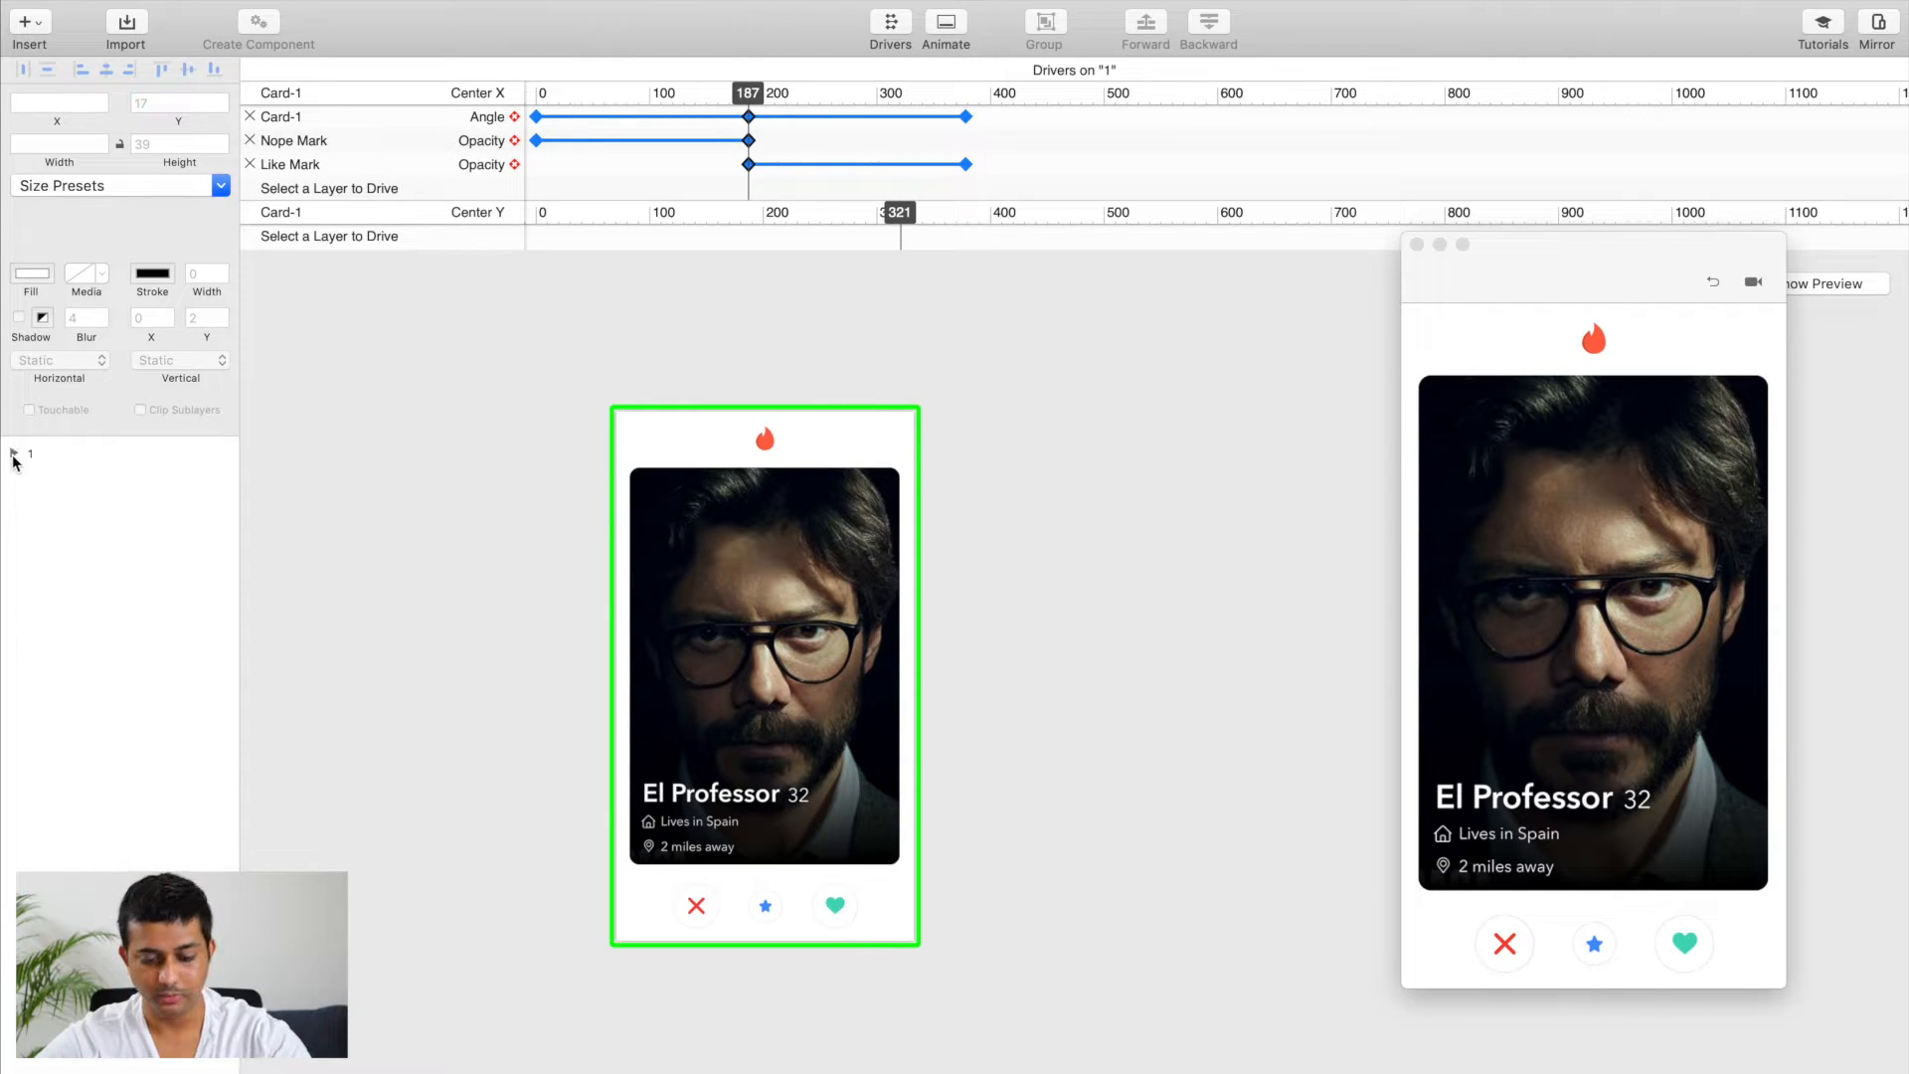
left_click(39, 455)
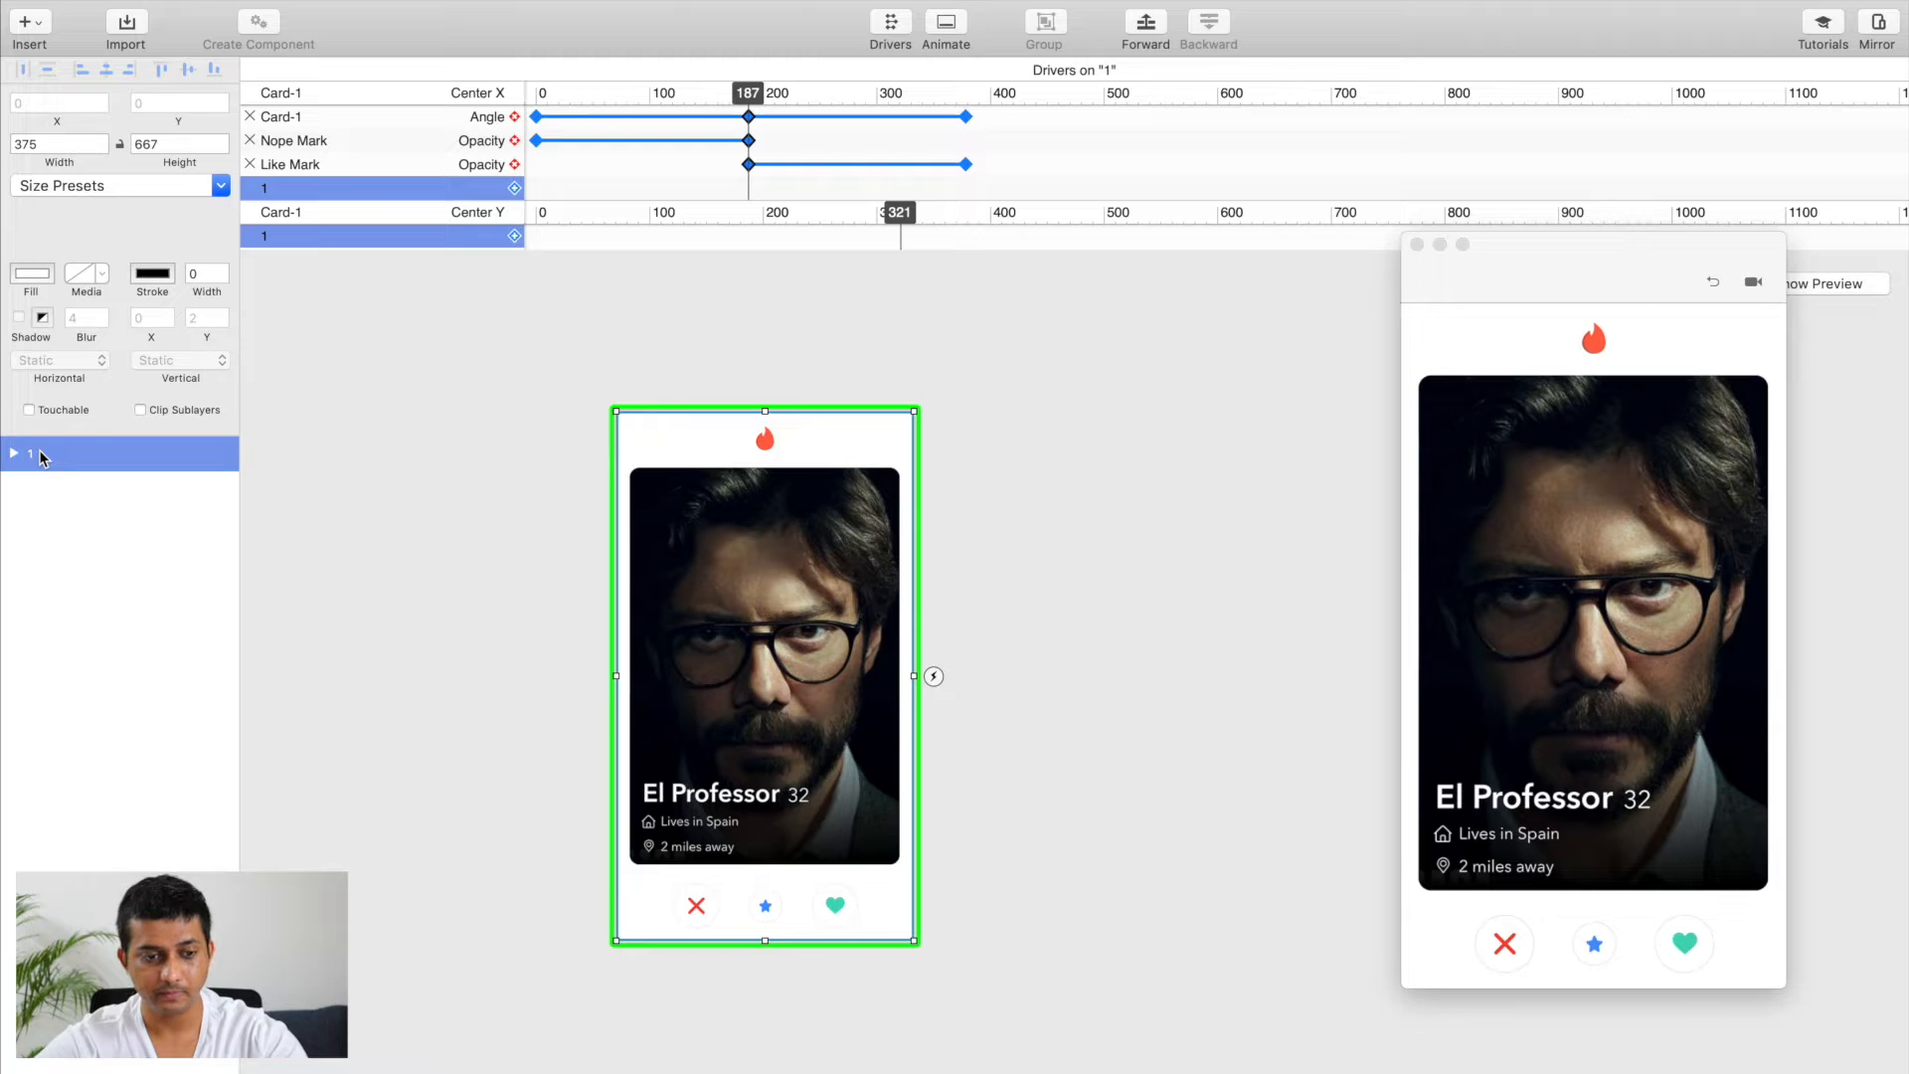
key("super+d")
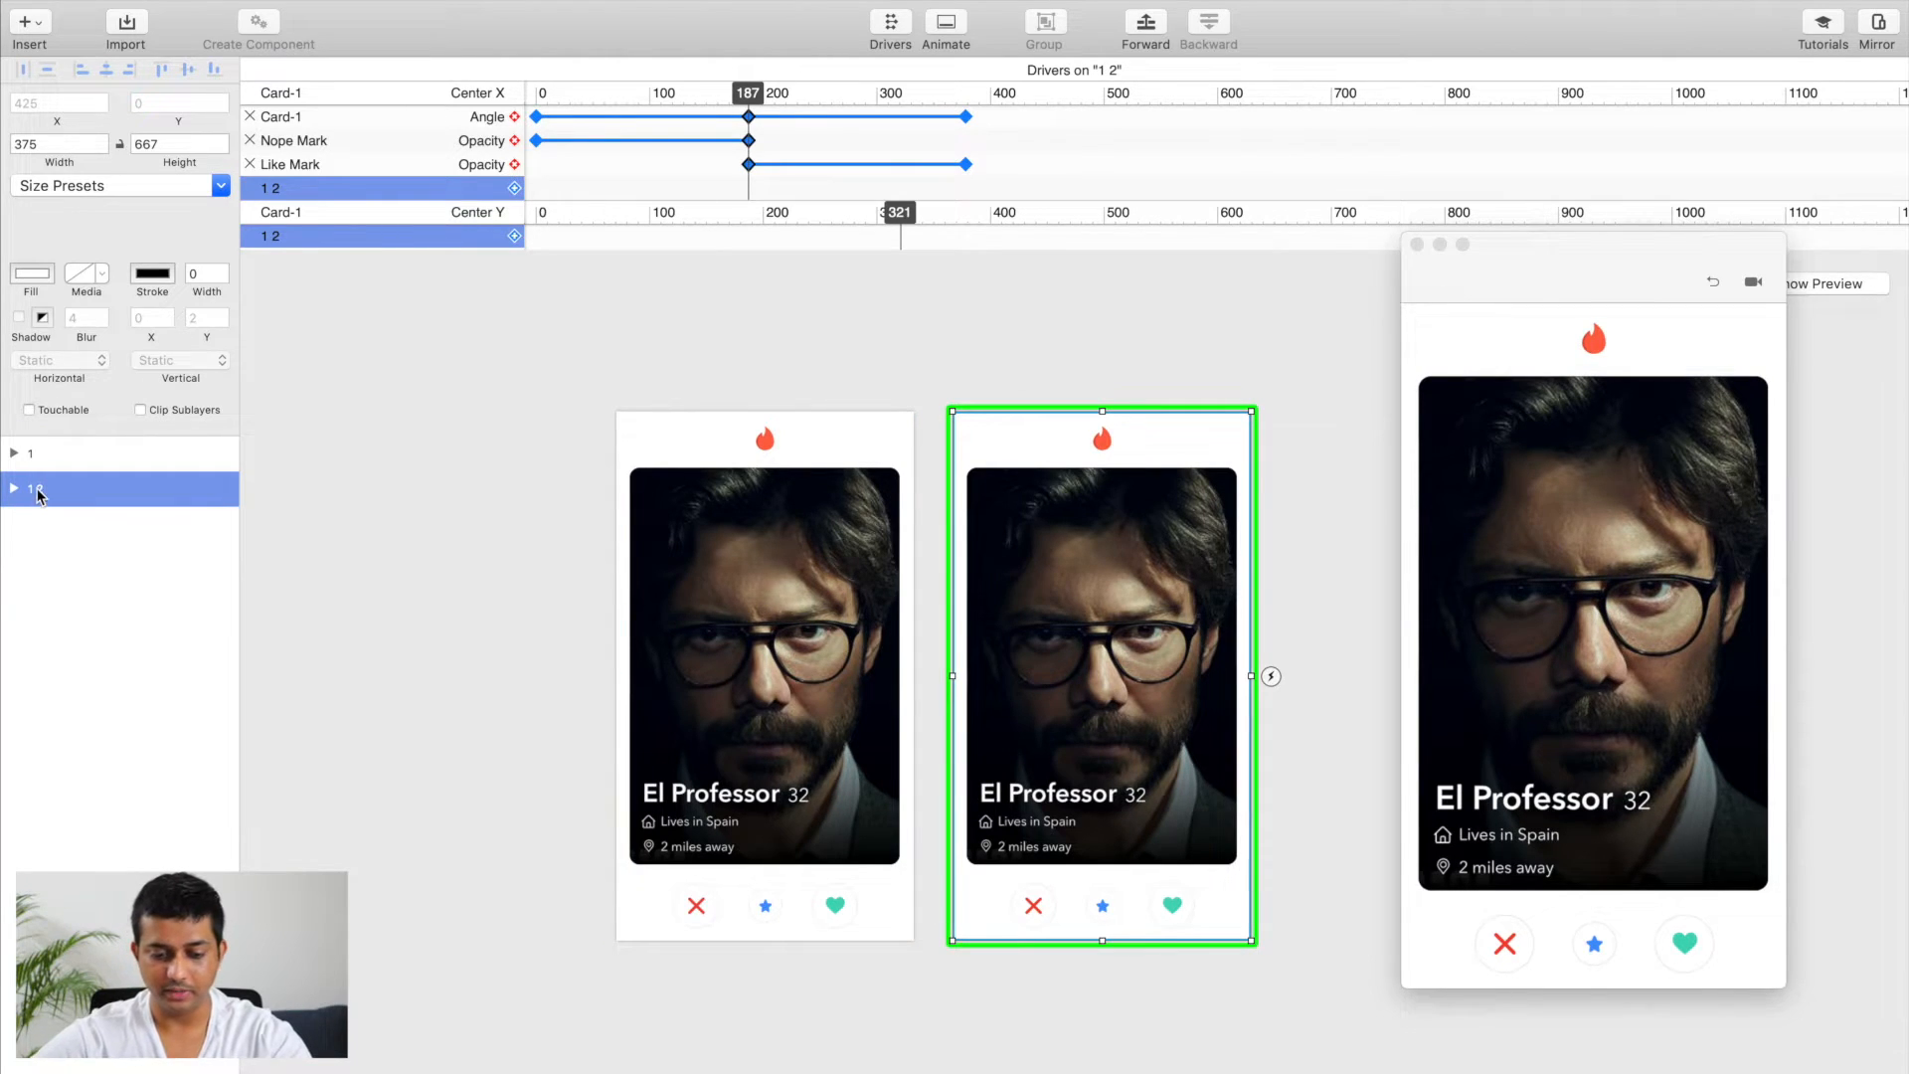
double_click(35, 489)
type("2")
key("Return")
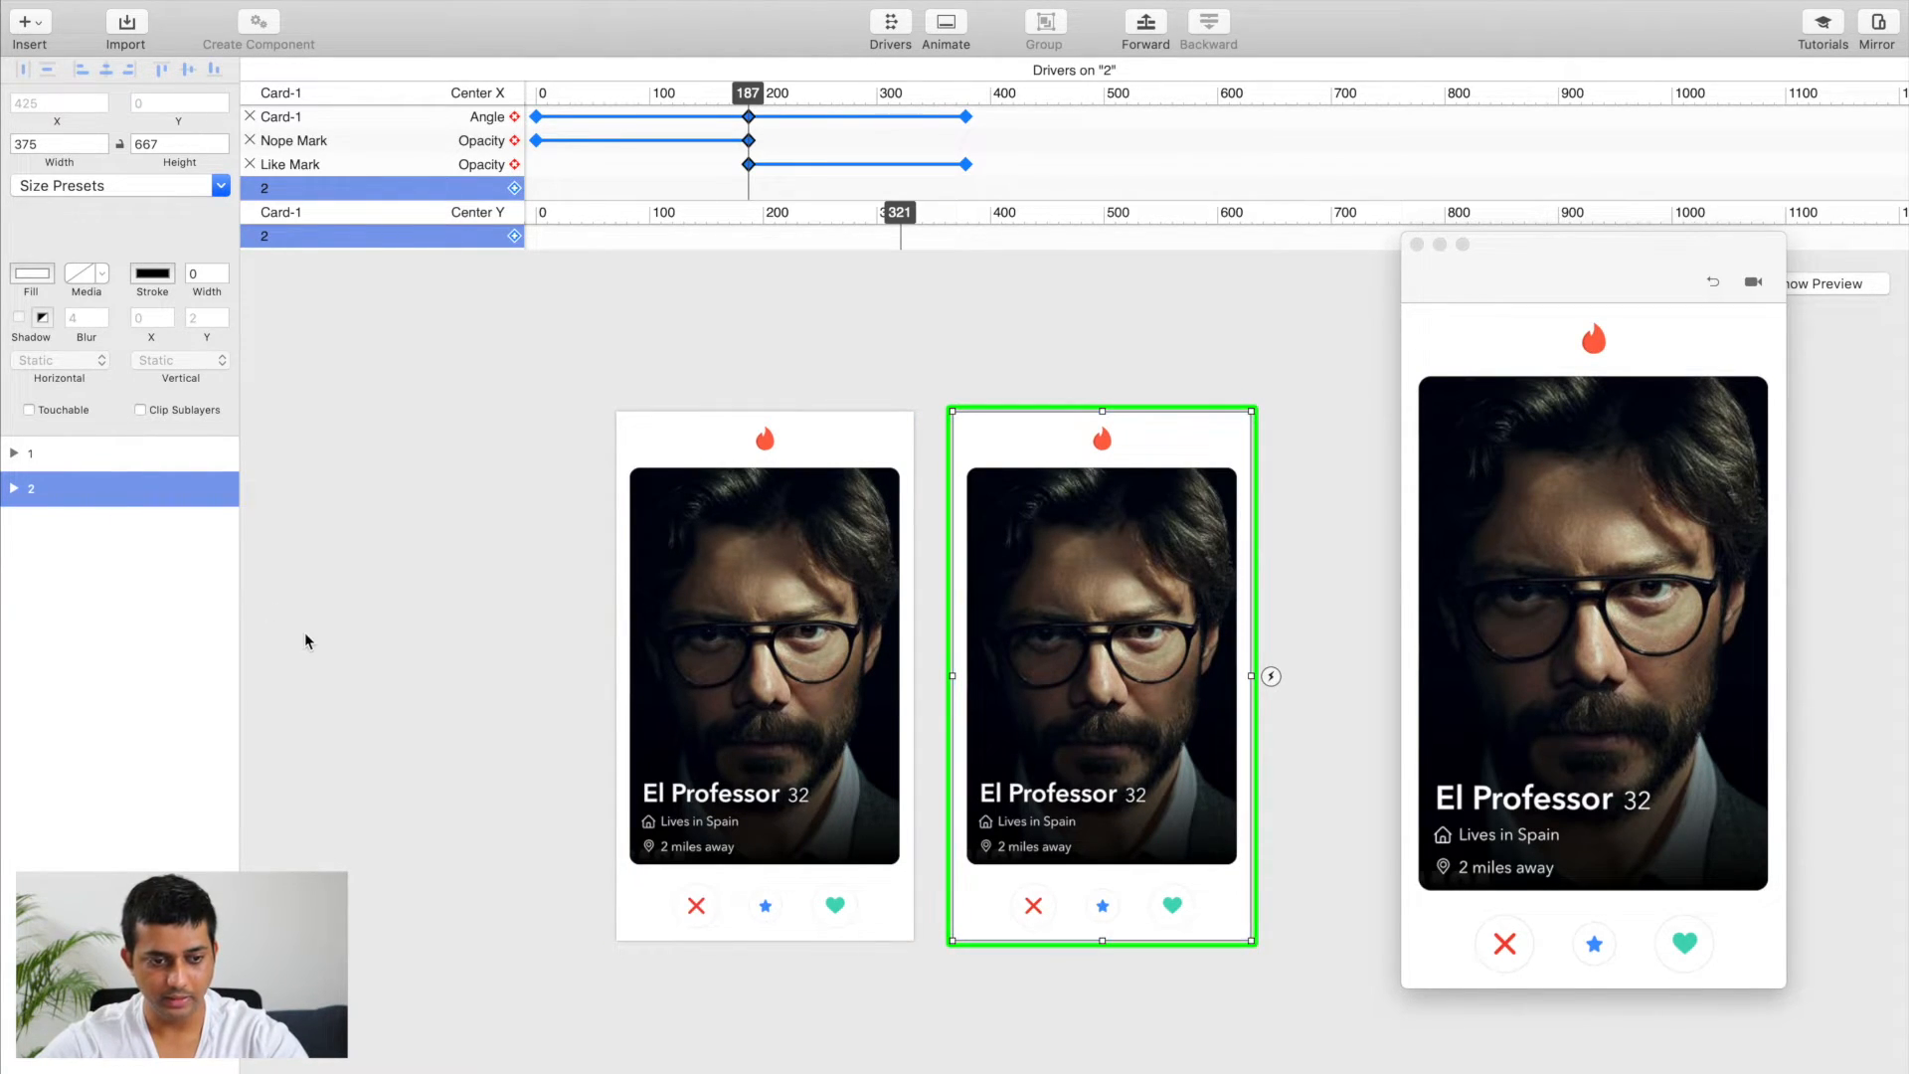
Step: Move Card-1 in artboard 2 beyond the artboard's right edge, to about X 459, Y 86
scroll(409, 643, "down", 3)
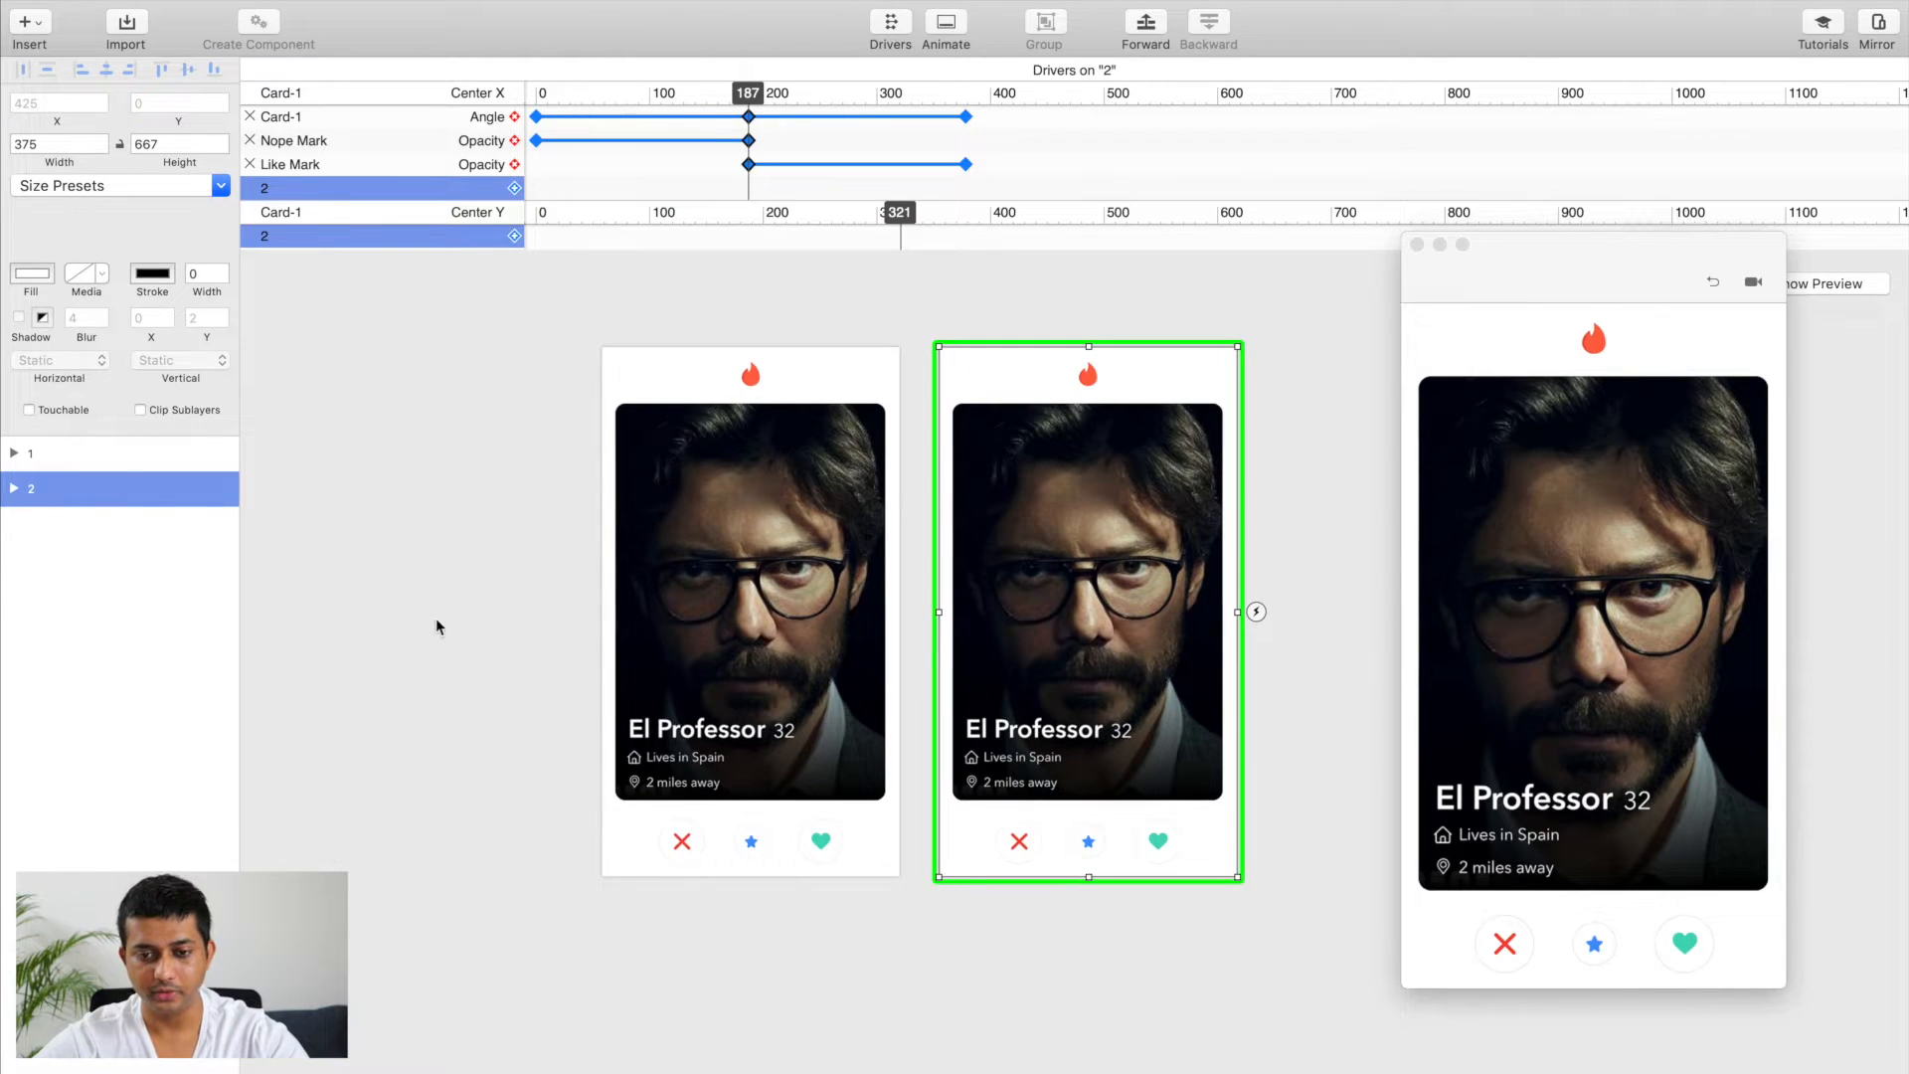
left_click(1048, 455)
scroll(1052, 464, "right", 2)
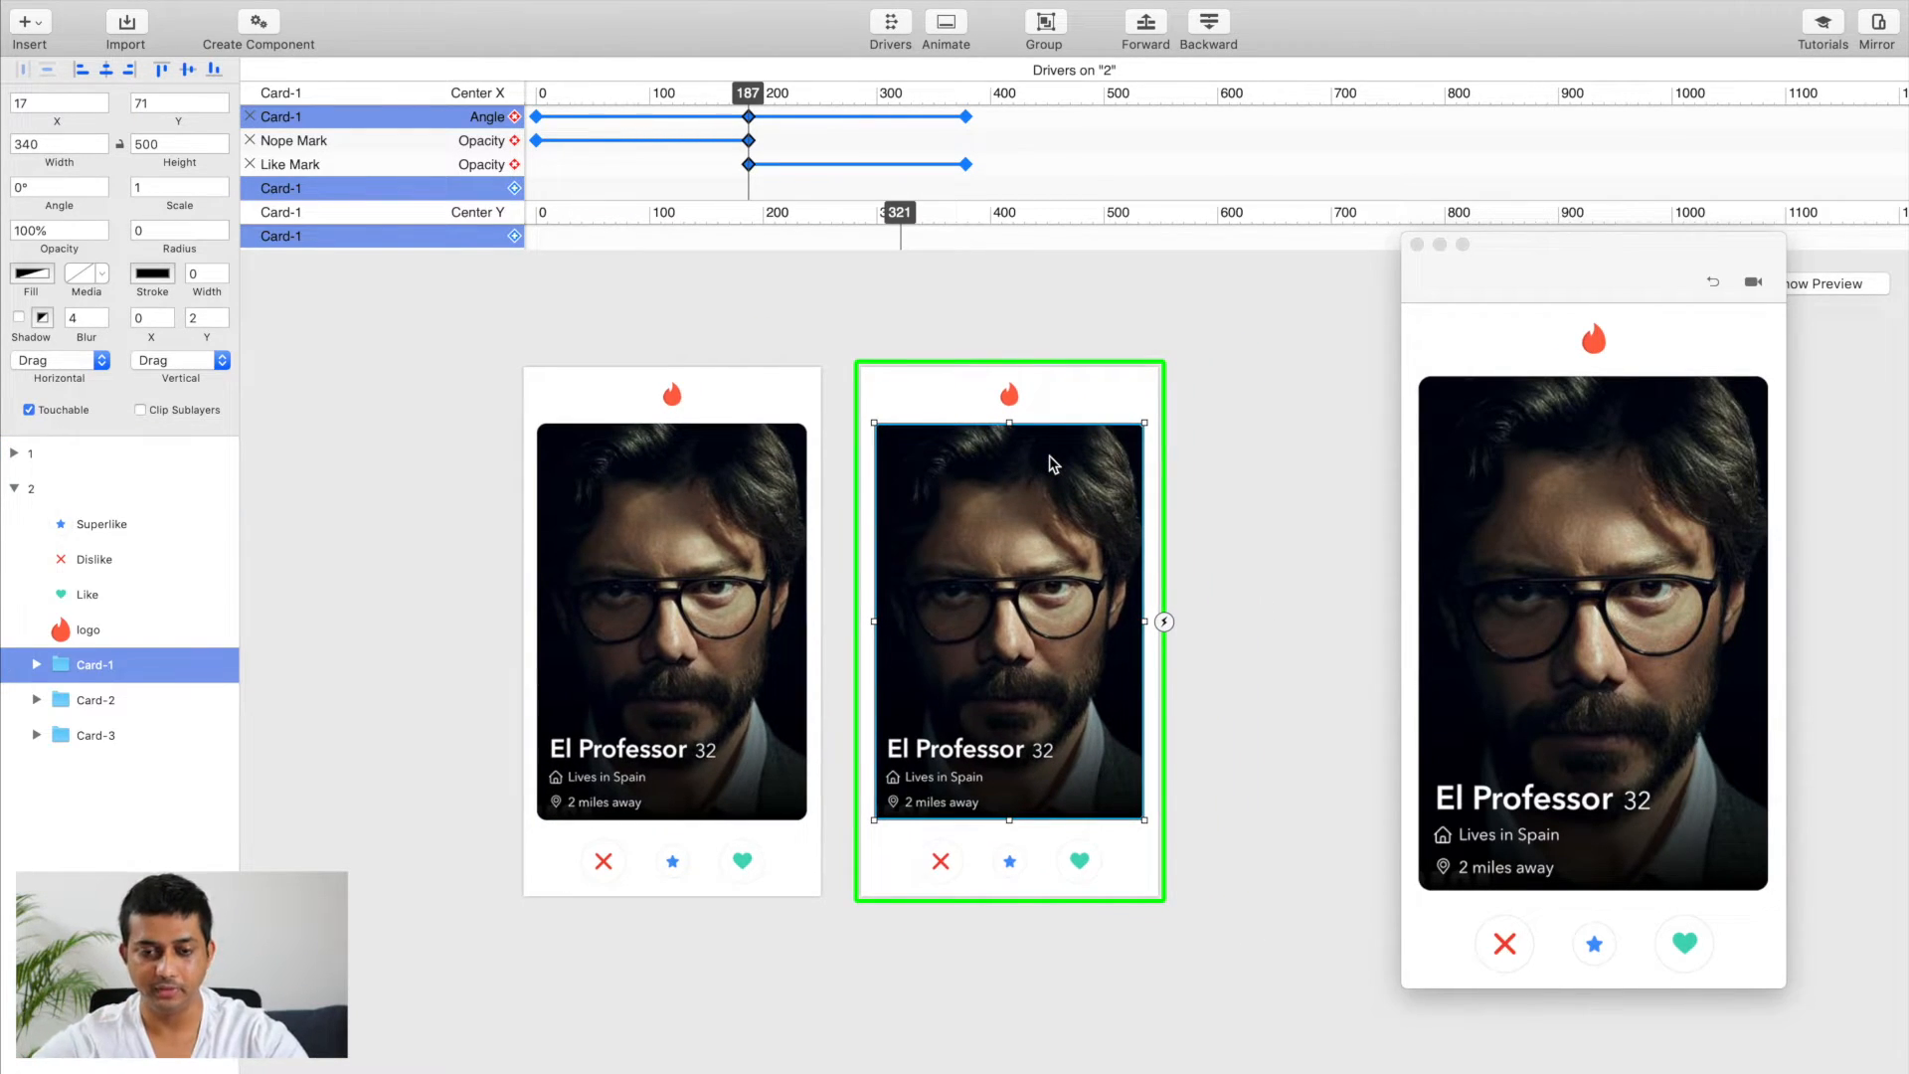
scroll(1052, 463, "right", 2)
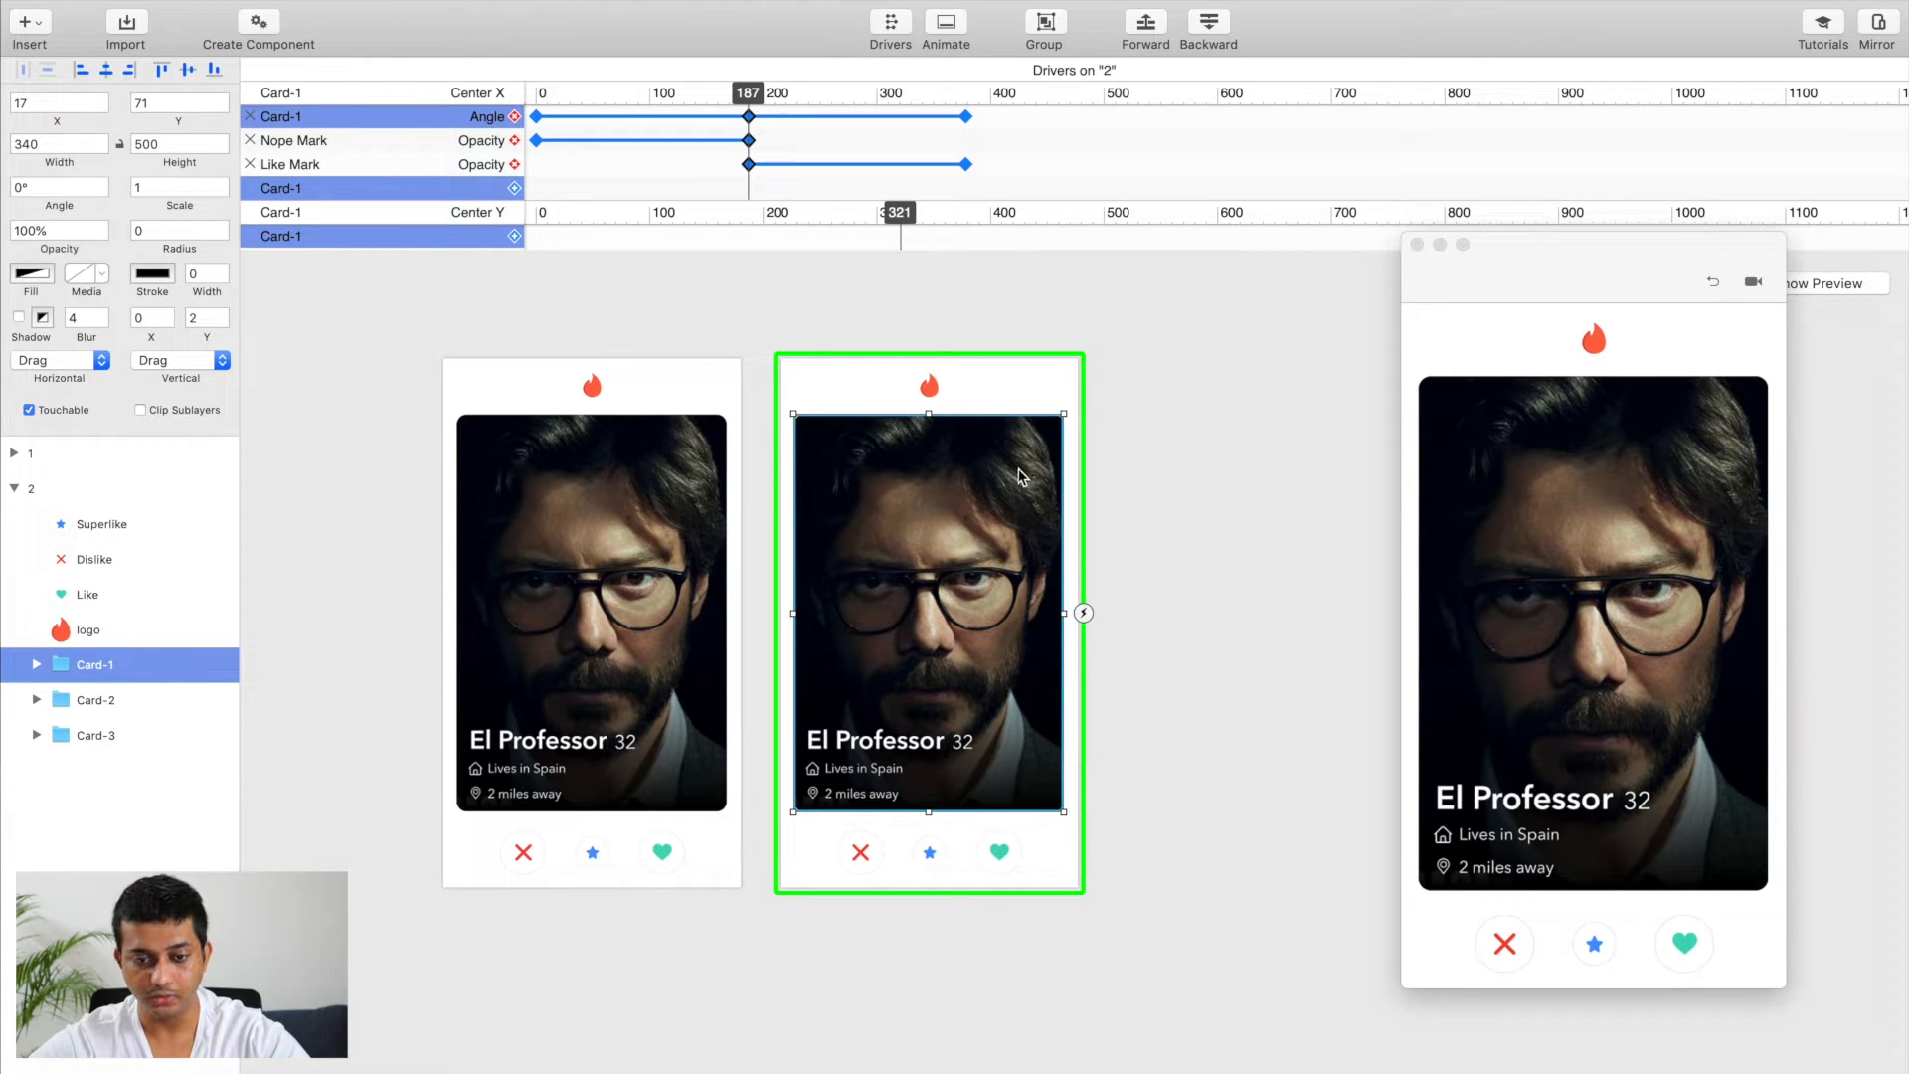
left_click_drag(1014, 477, 1355, 484)
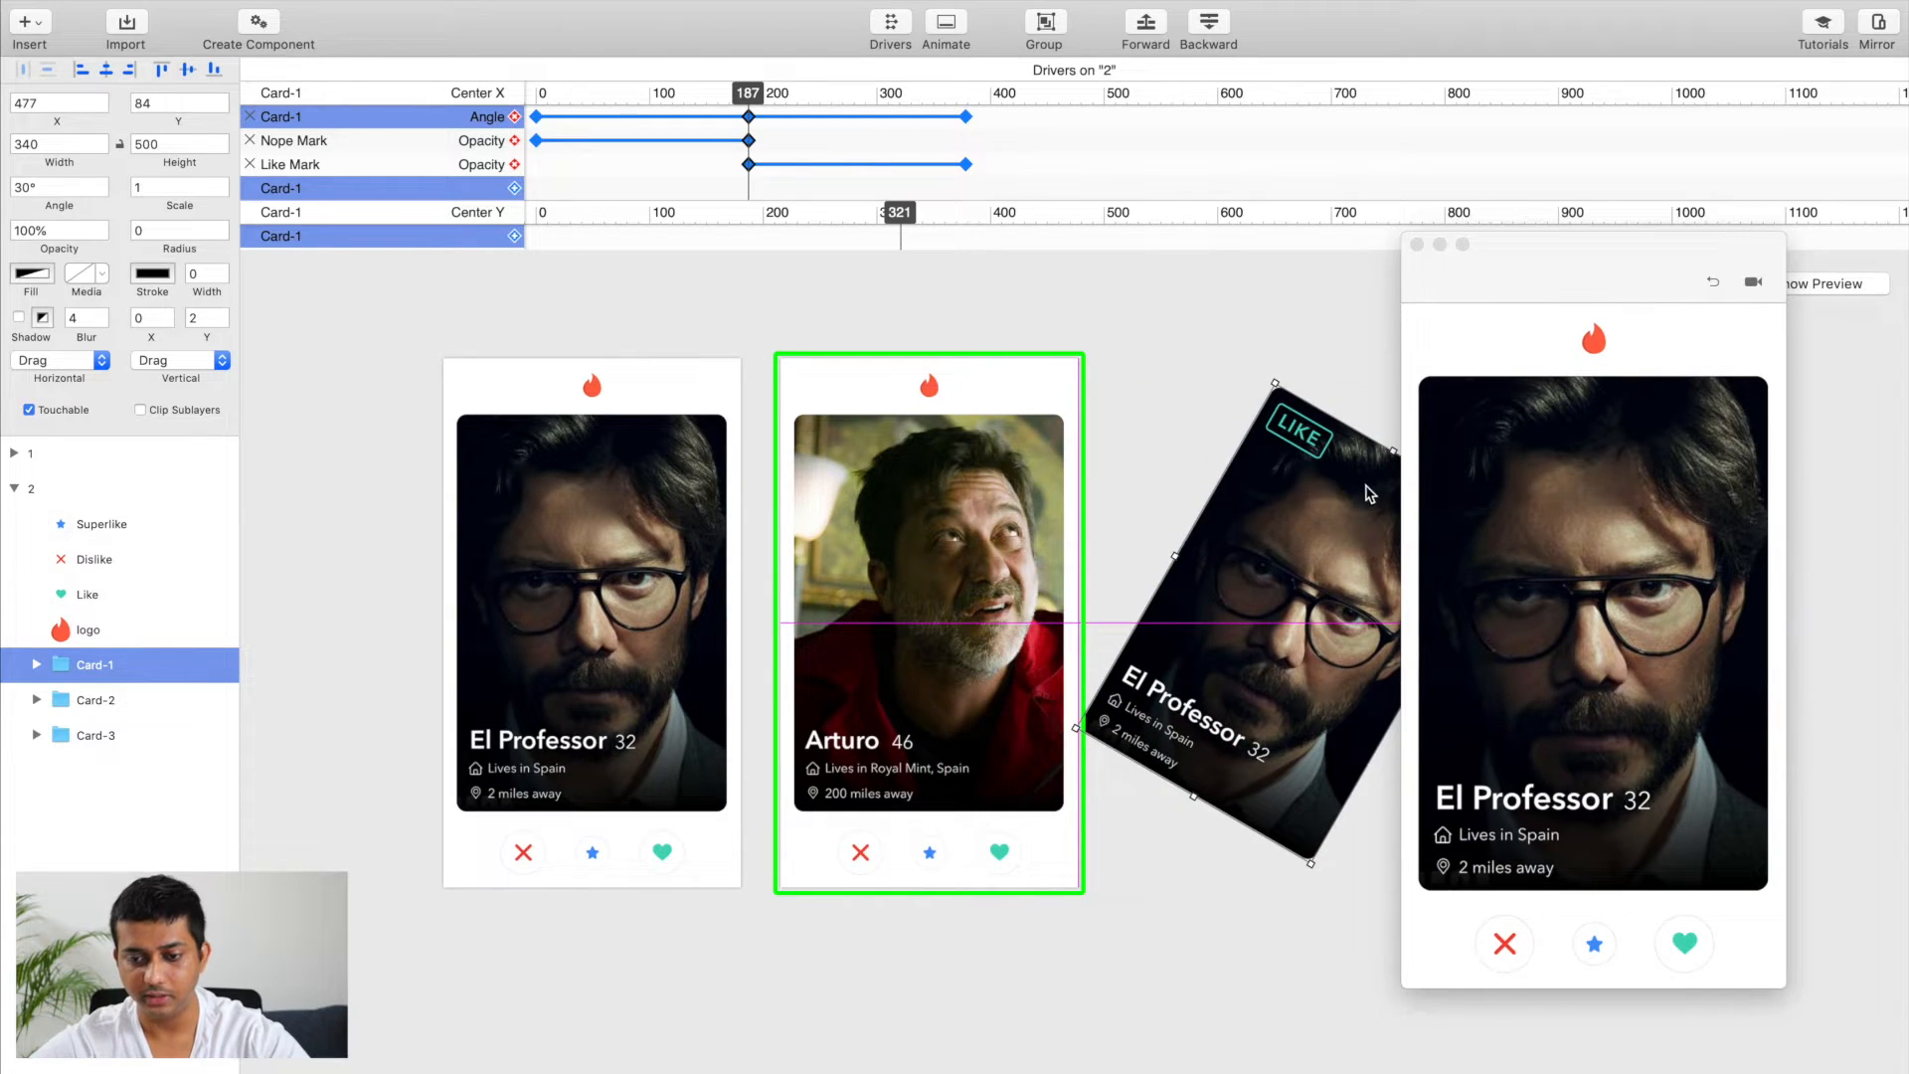
left_click_drag(1371, 495, 1362, 494)
scroll(1185, 628, "right", 3)
scroll(1185, 628, "down", 2)
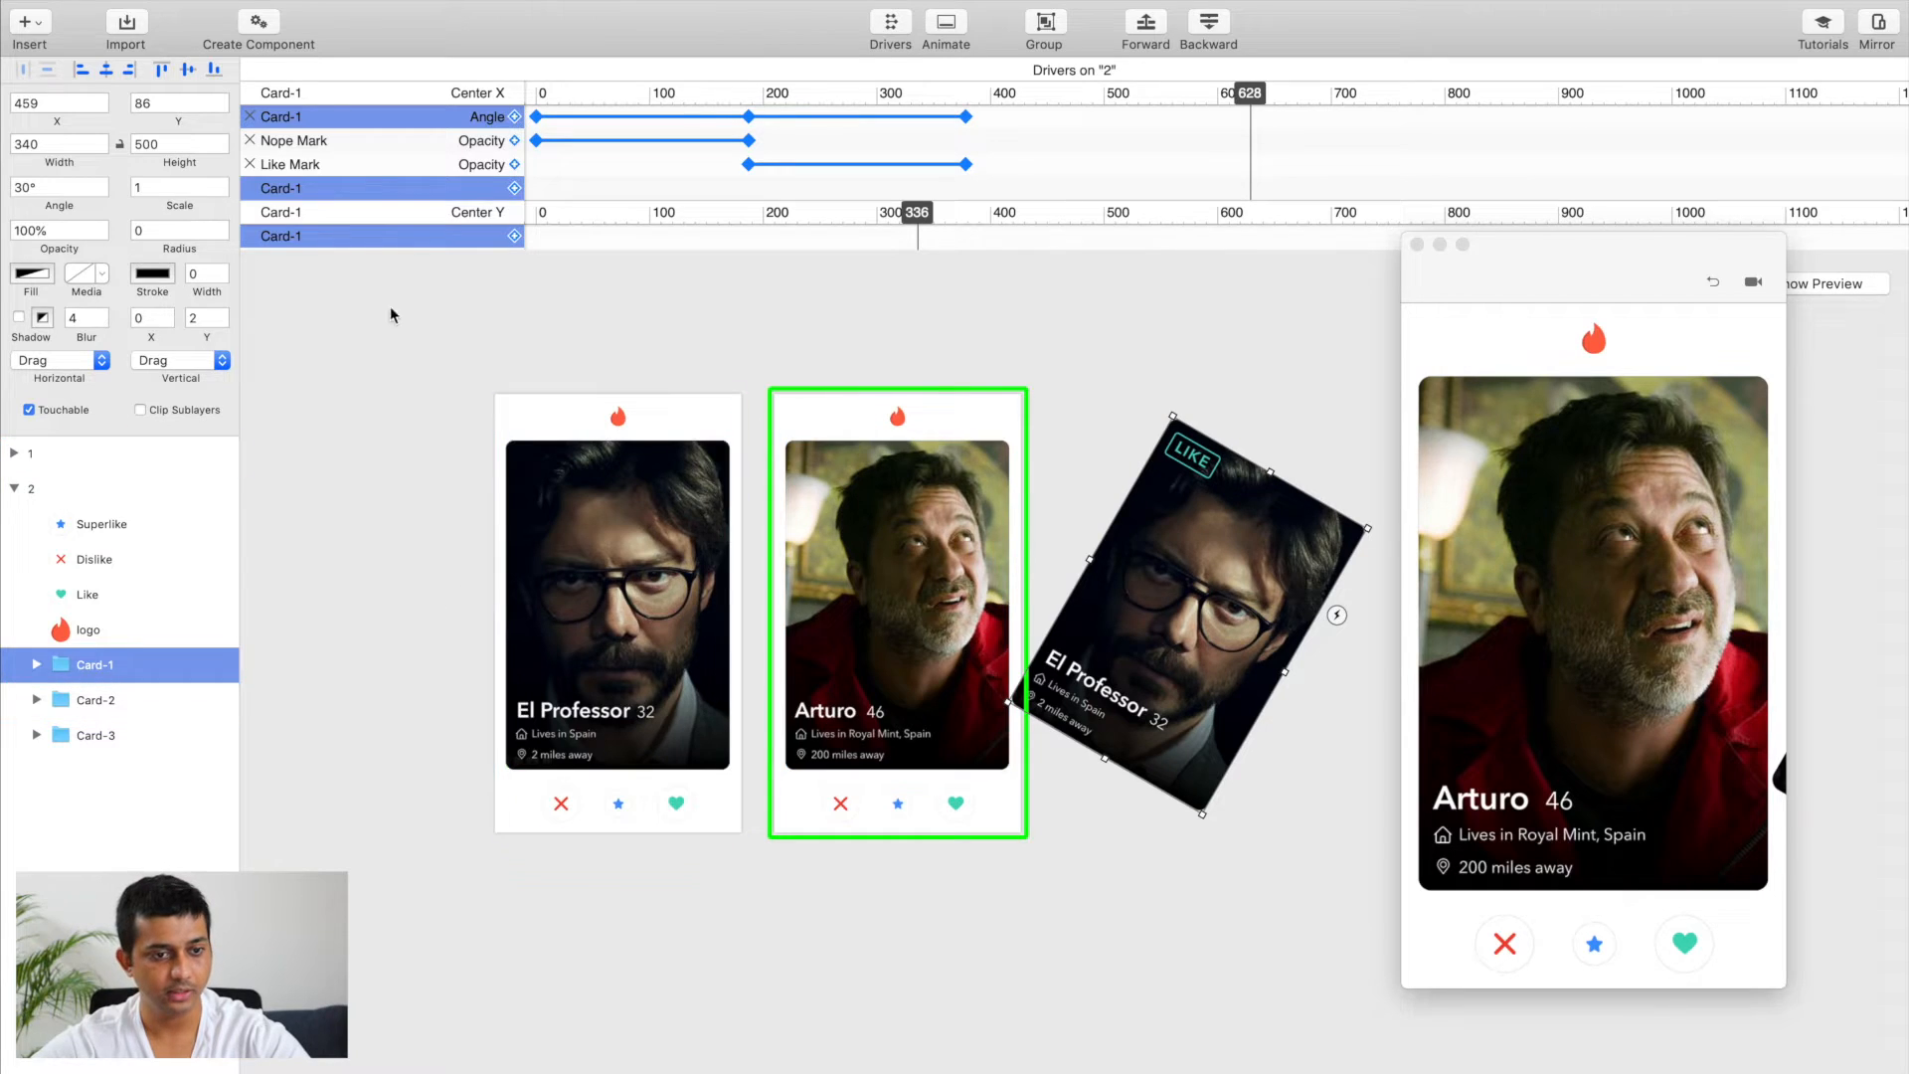
Step: Set the moved Card-1's angle to 40° and shift the card farther out, to about X 496, Y 100
left_click(31, 184)
type("40")
key("Return")
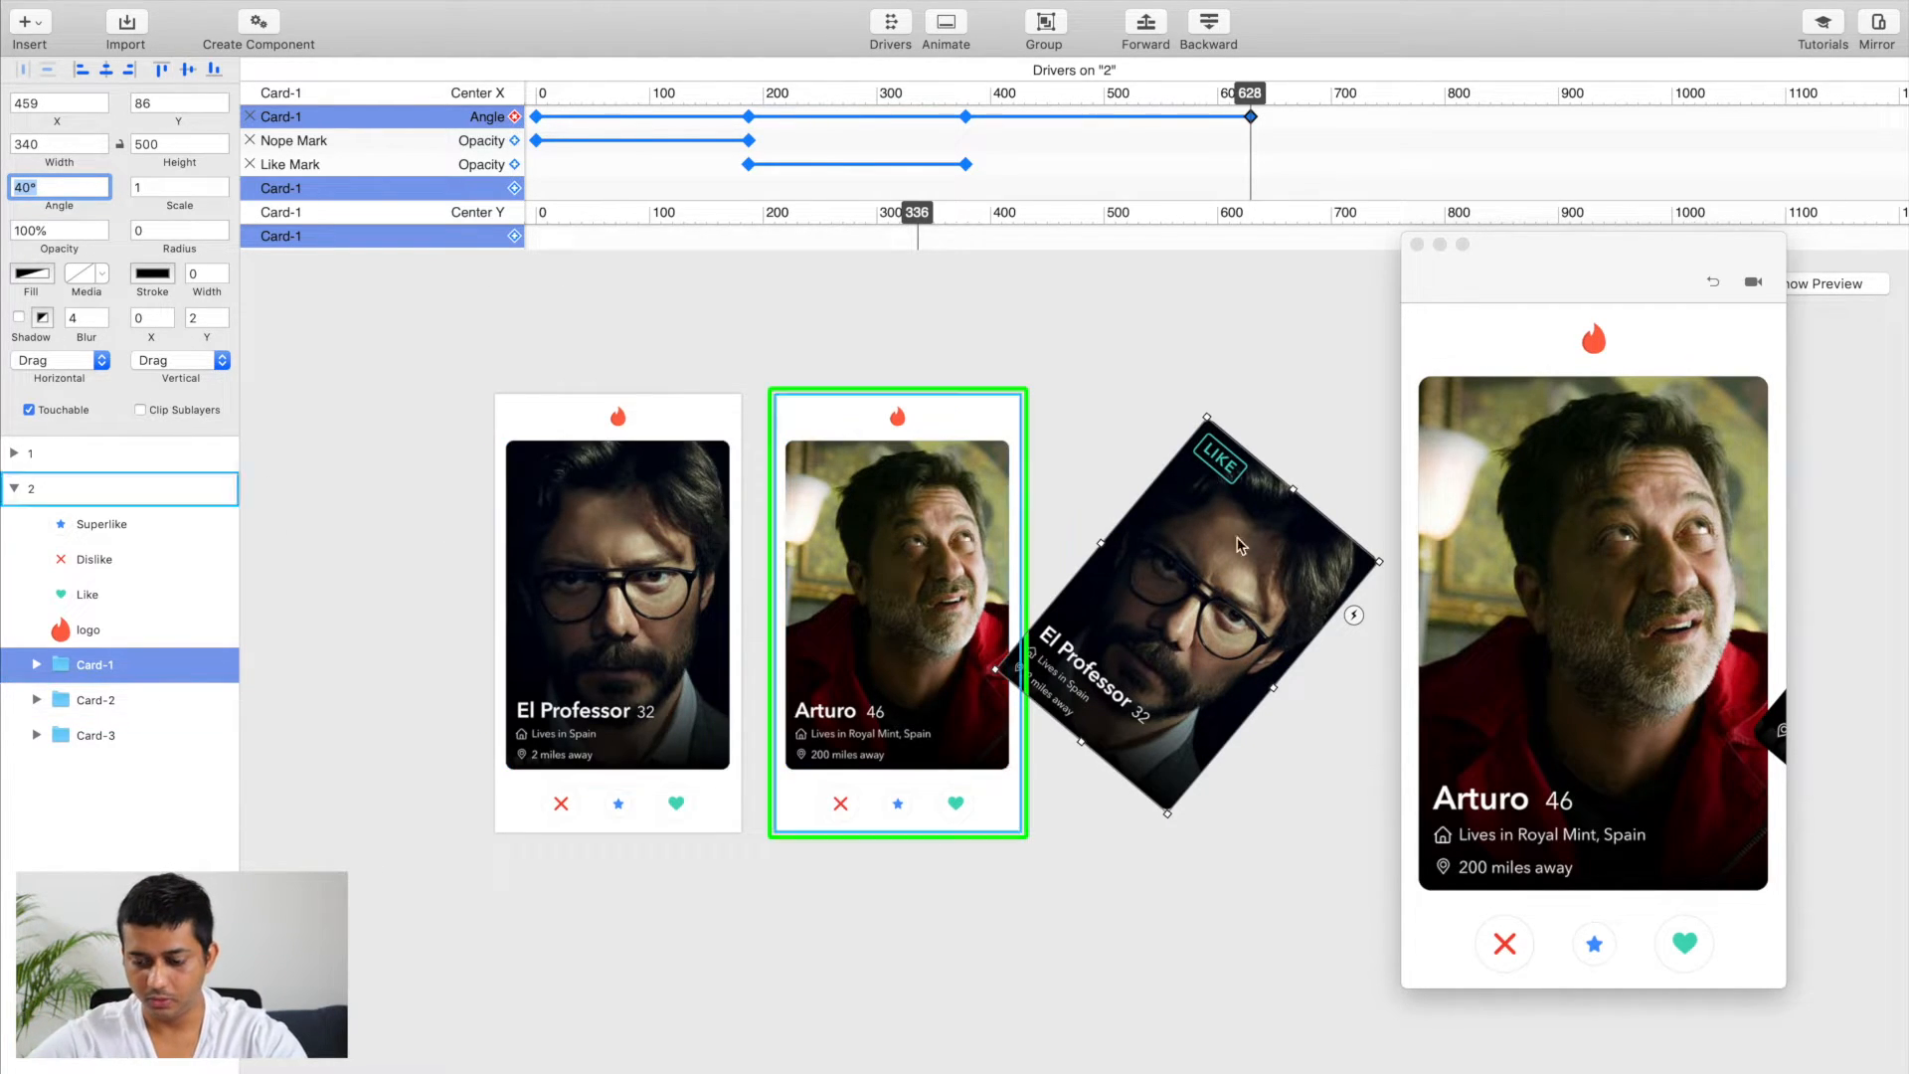
key("Right")
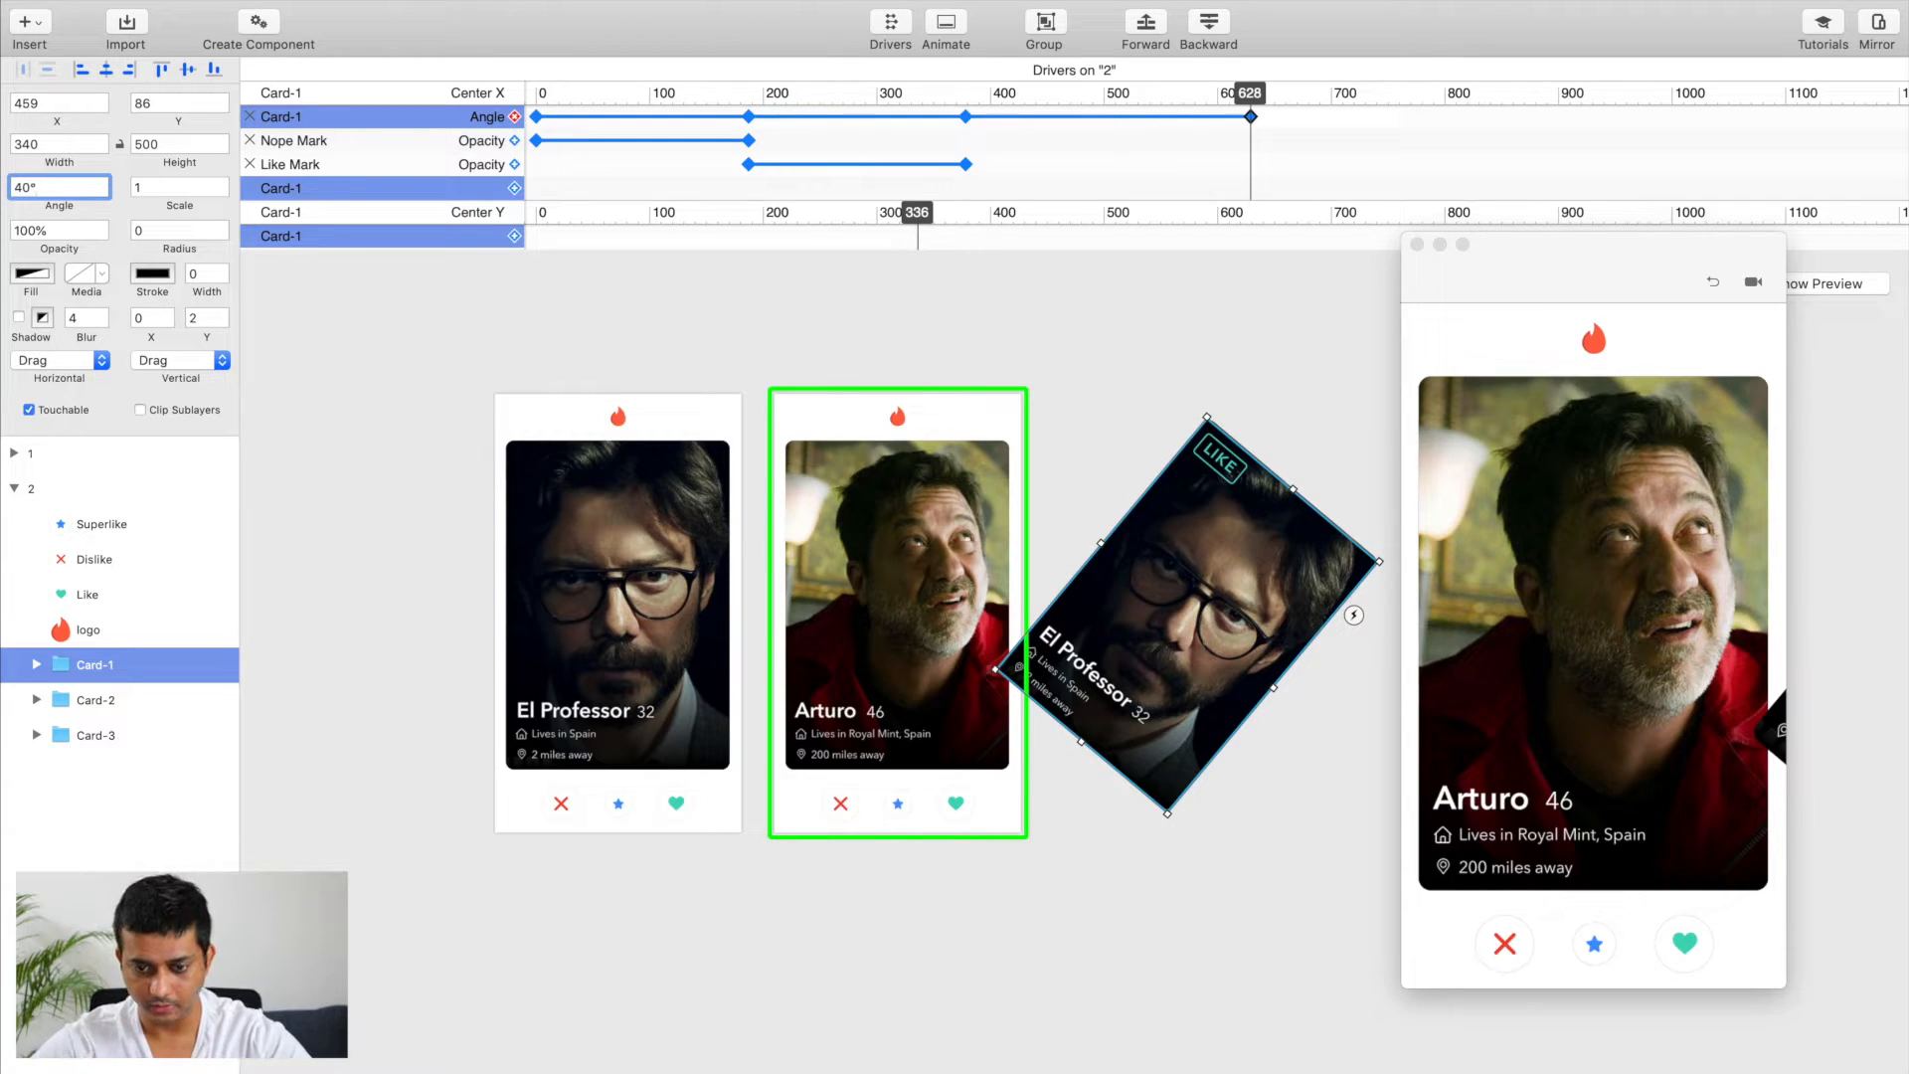
left_click(1140, 576)
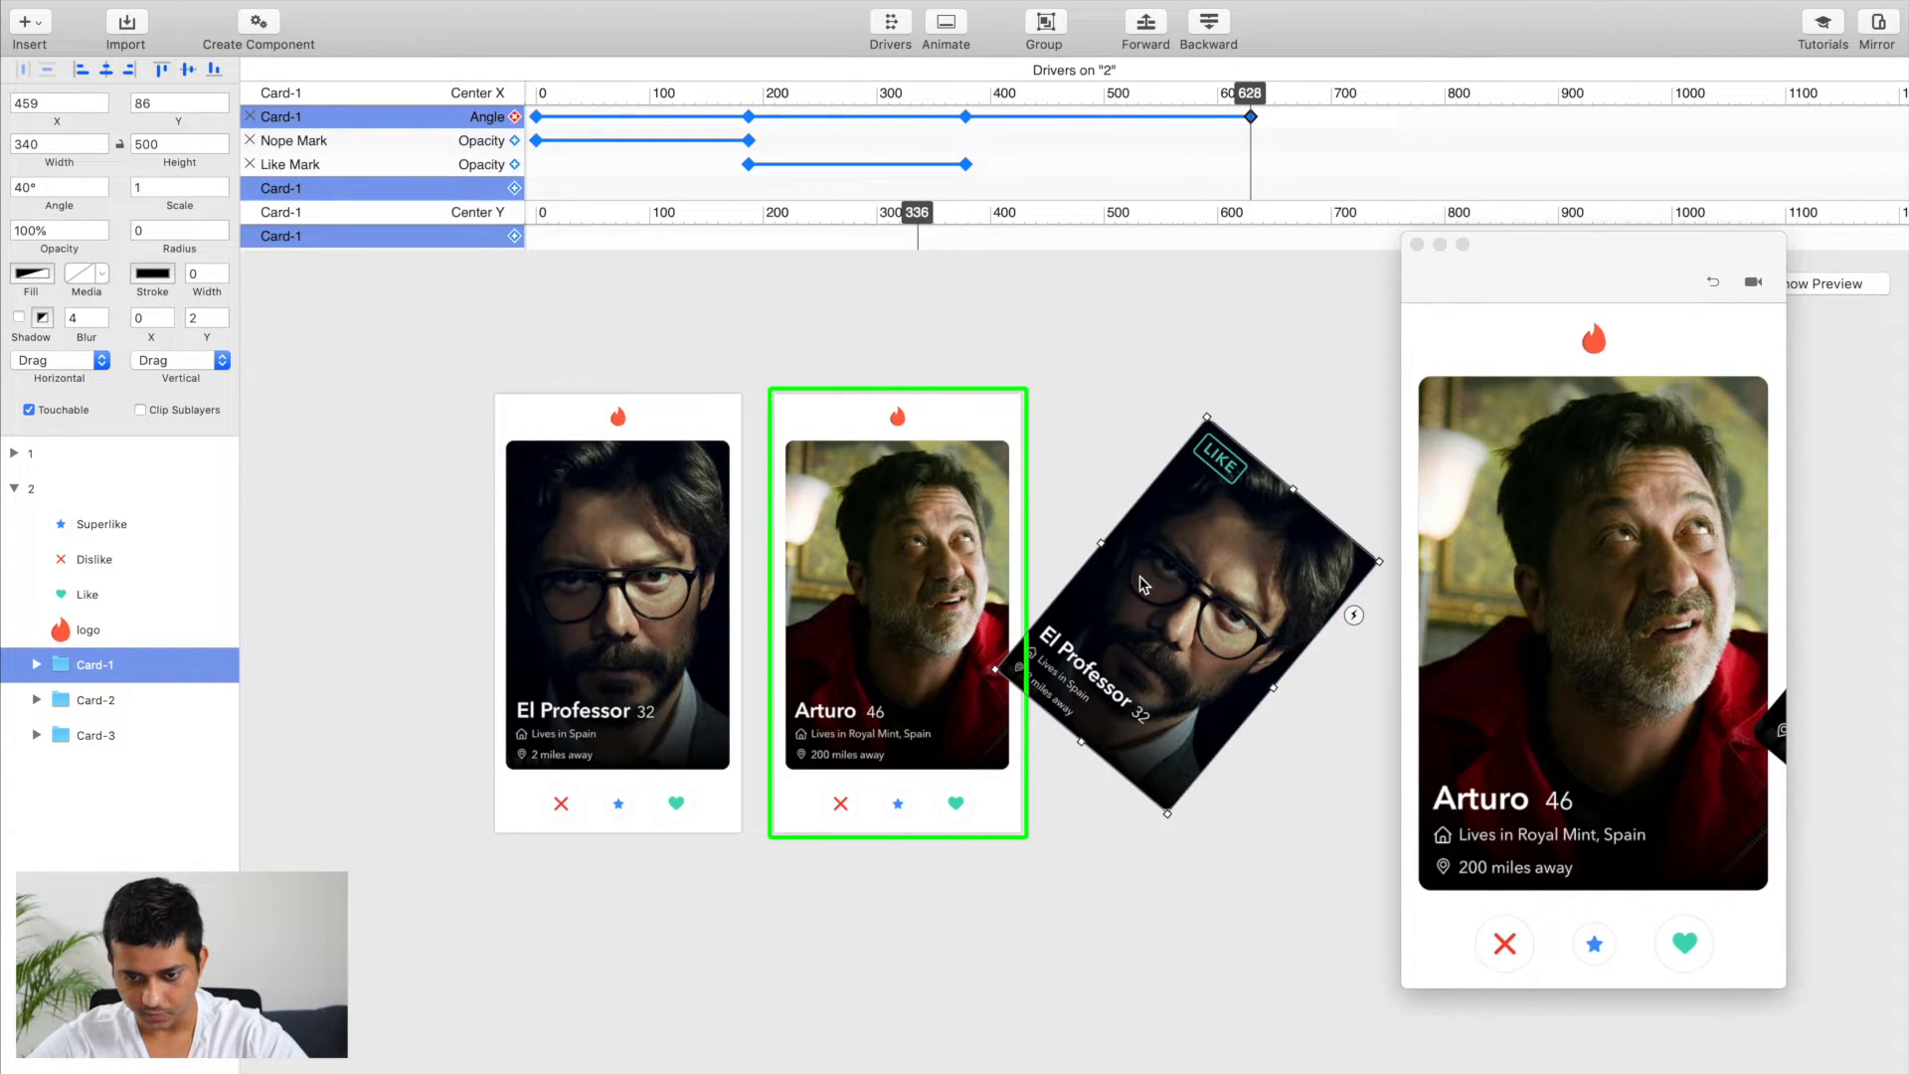
left_click_drag(1143, 584, 1170, 594)
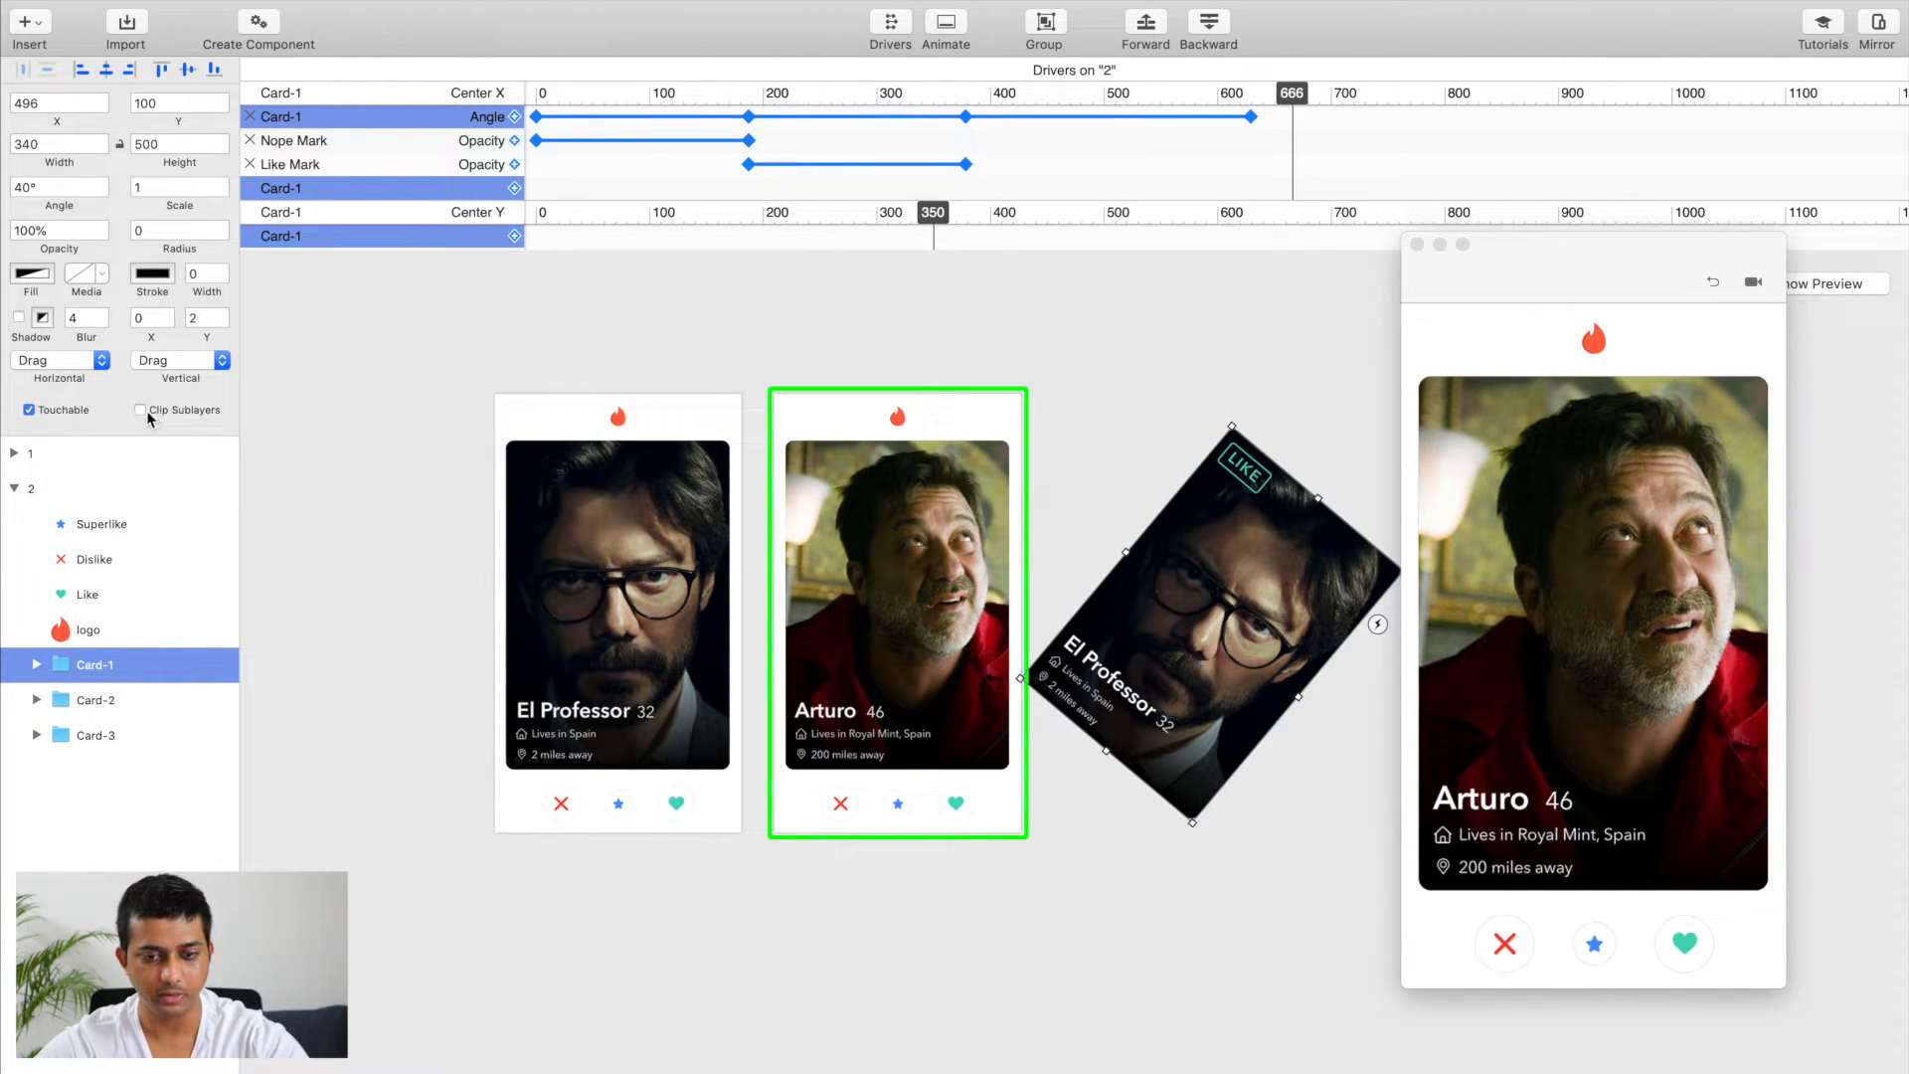
Step: Pull Card-1 back over artboard 2's edge to about X 285, Y 115 and enable Clip Sublayers on artboard 2
left_click_drag(1167, 643, 1030, 653)
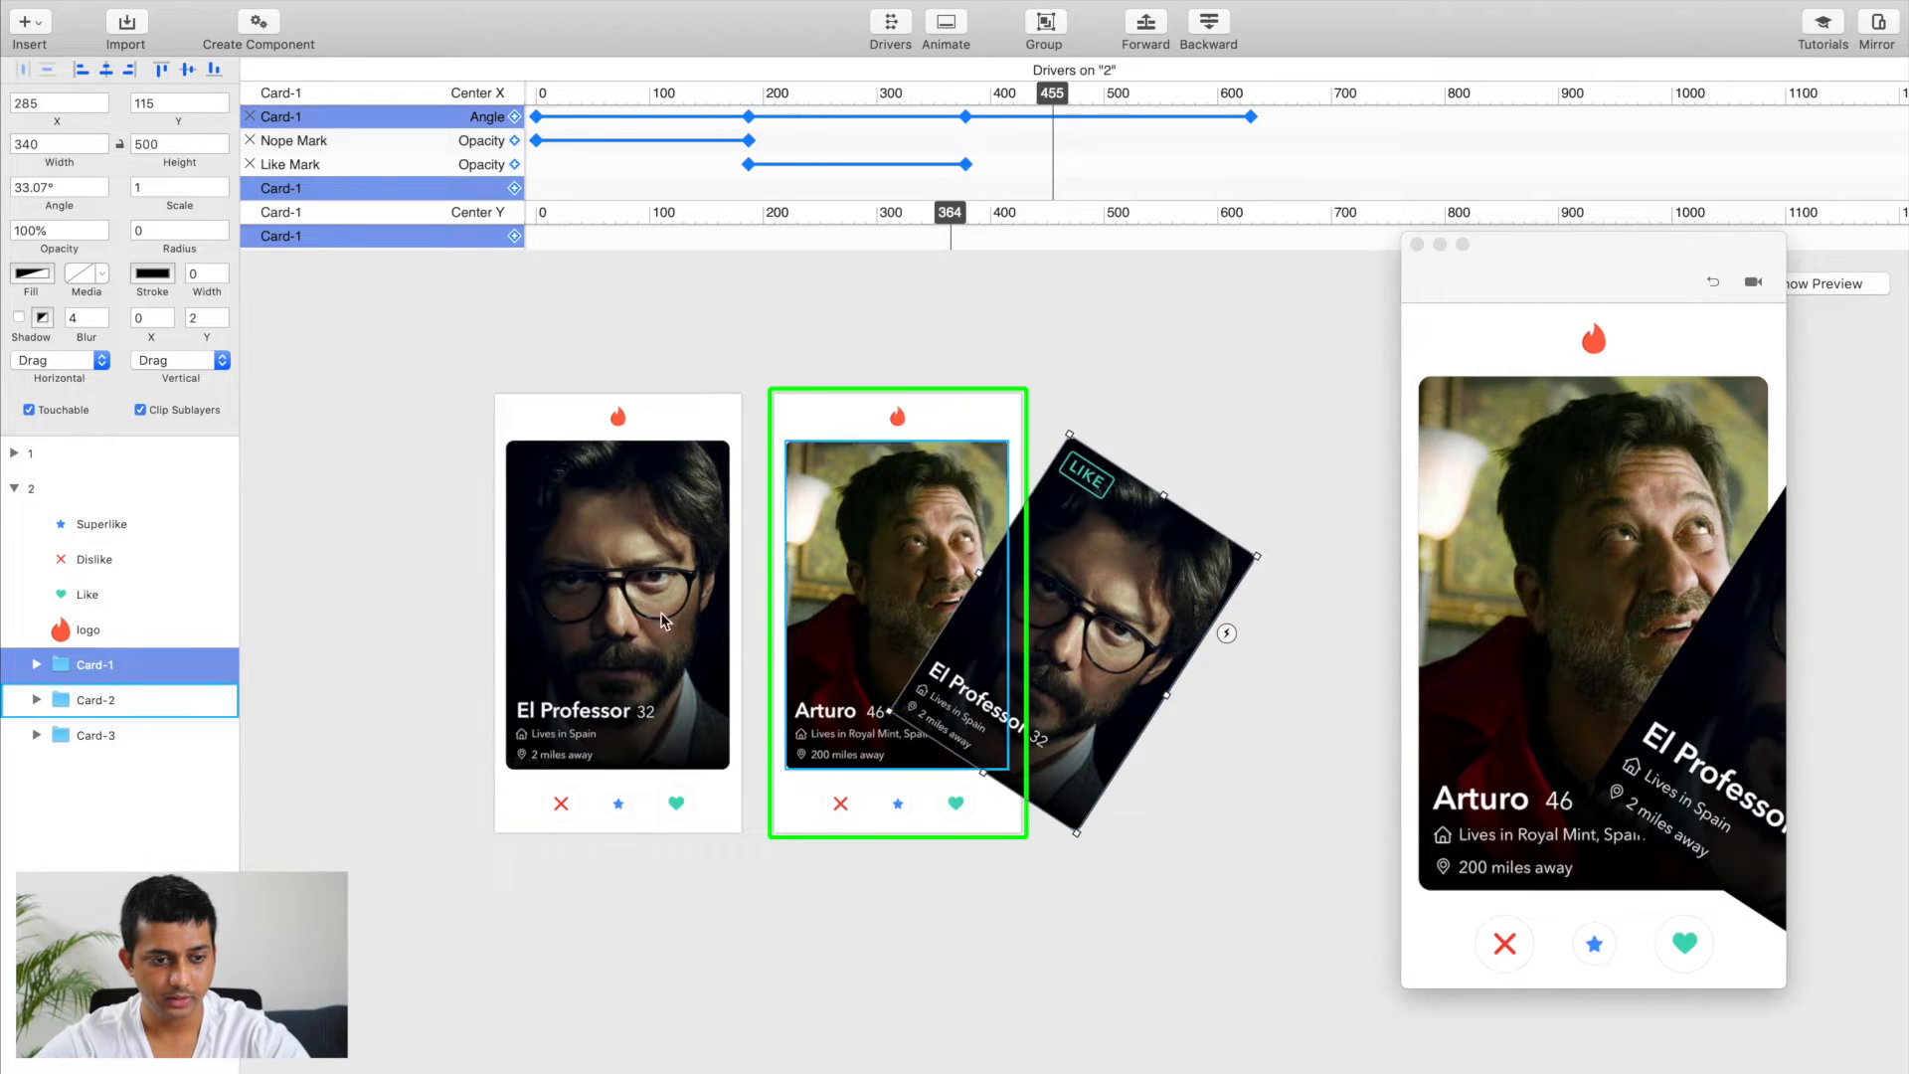
left_click(55, 494)
left_click(91, 664)
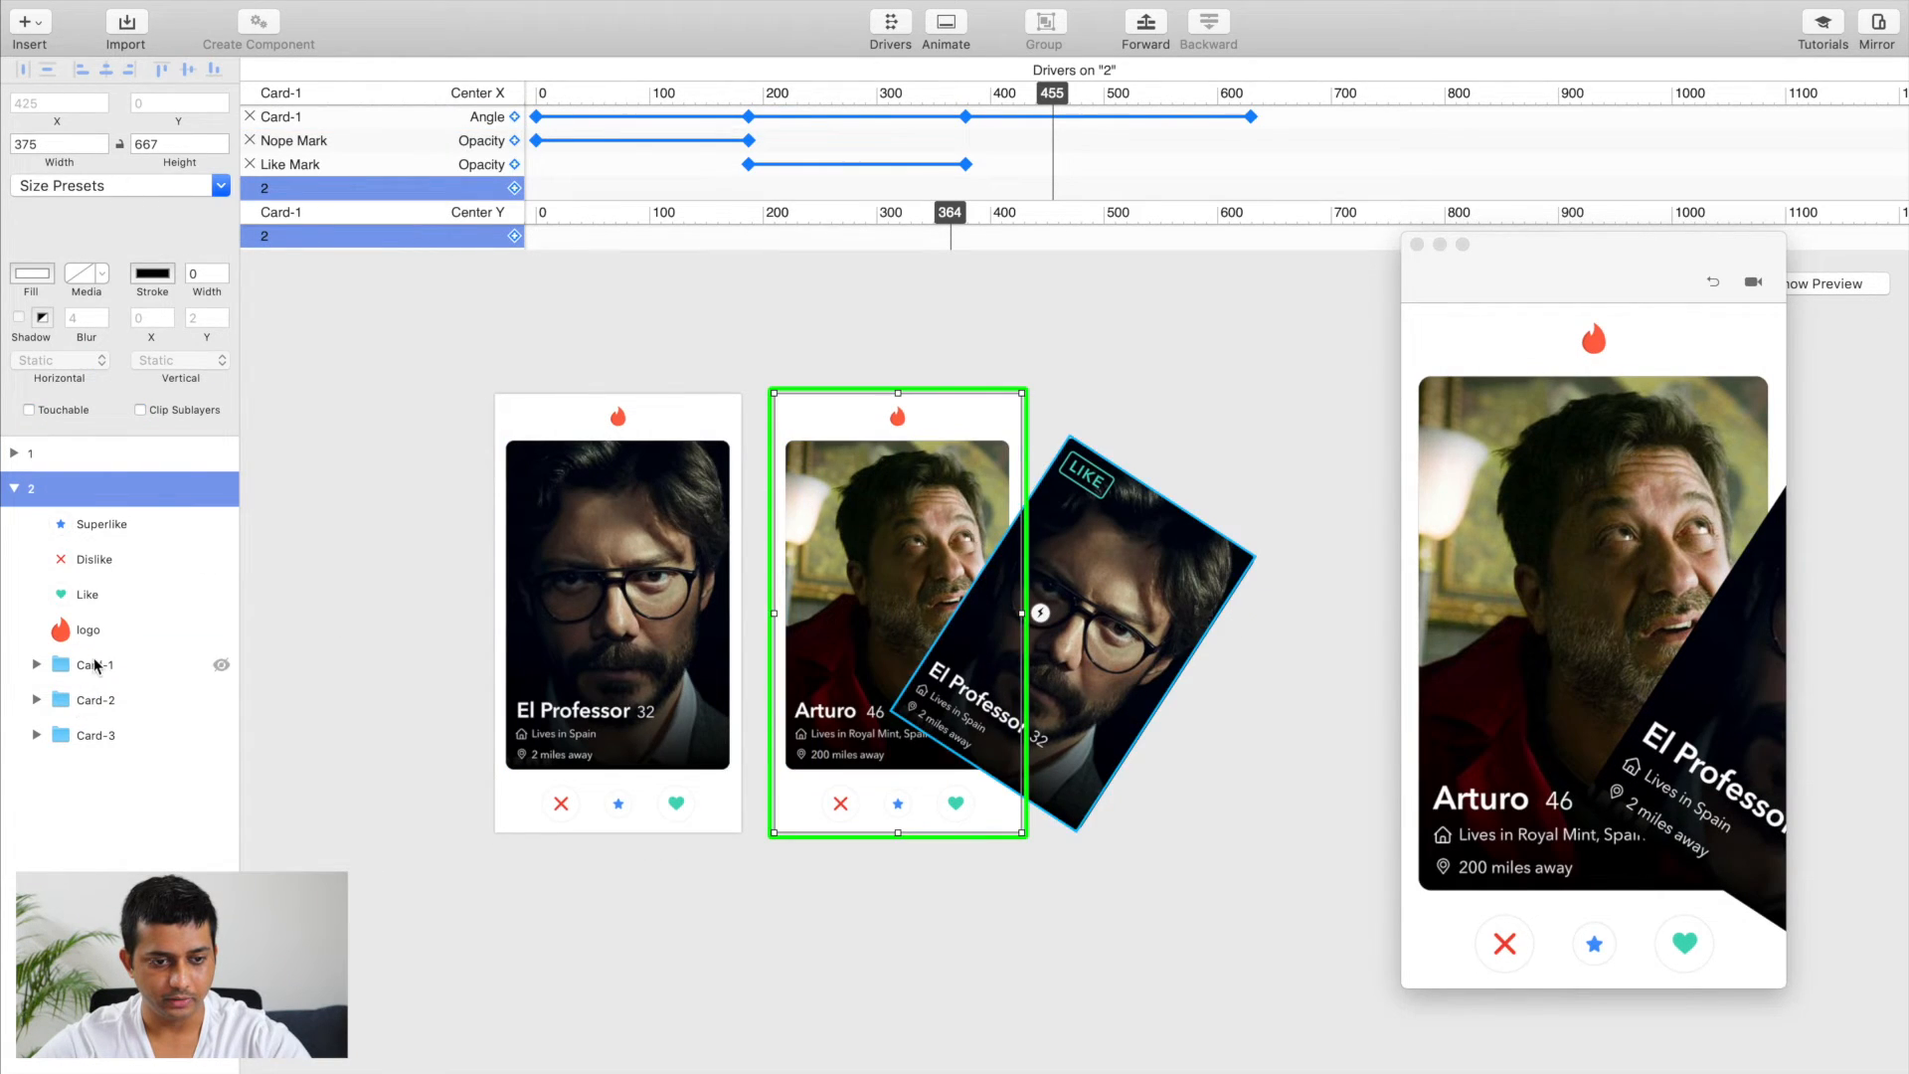
left_click(70, 453)
left_click(60, 489)
left_click(140, 410)
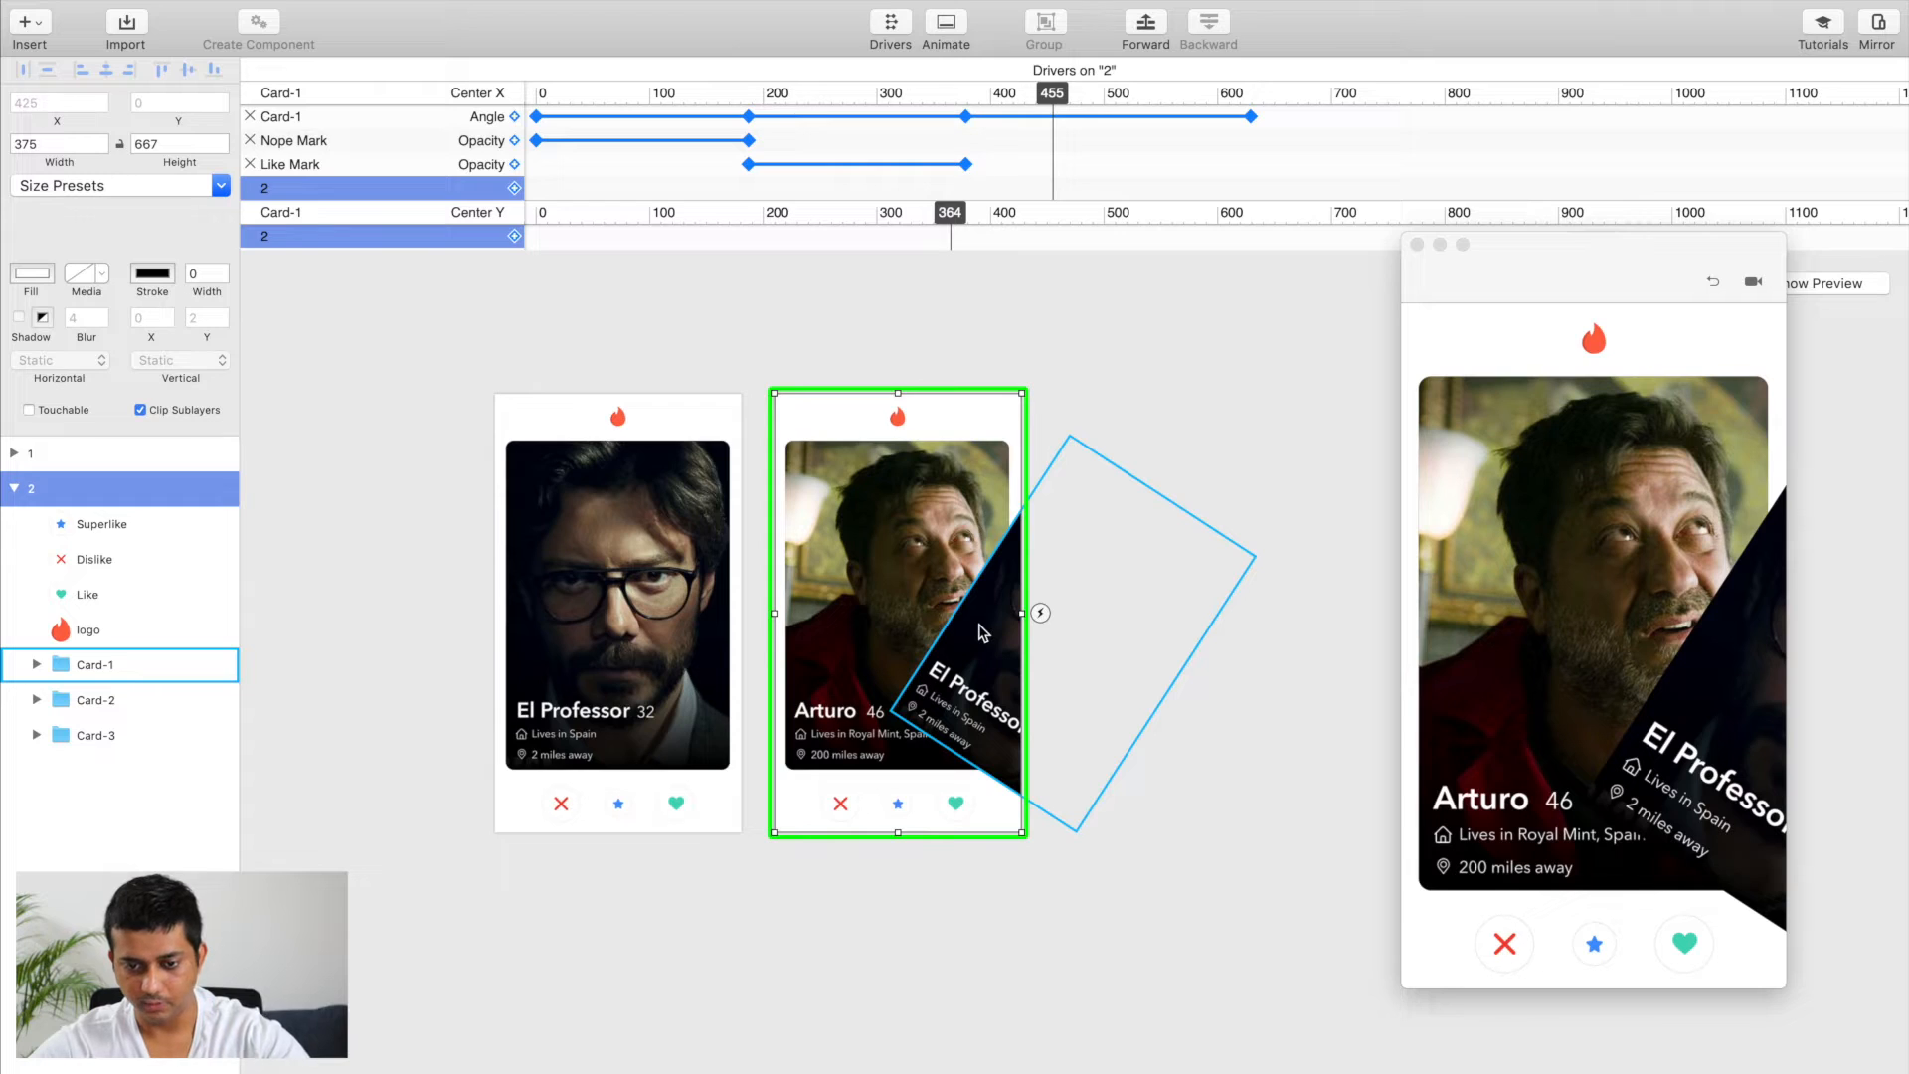
Step: Move Card-1 completely outside artboard 2, to about X 518, Y 142, and deselect it
left_click(1066, 641)
left_click_drag(1066, 641, 1133, 653)
left_click(1017, 929)
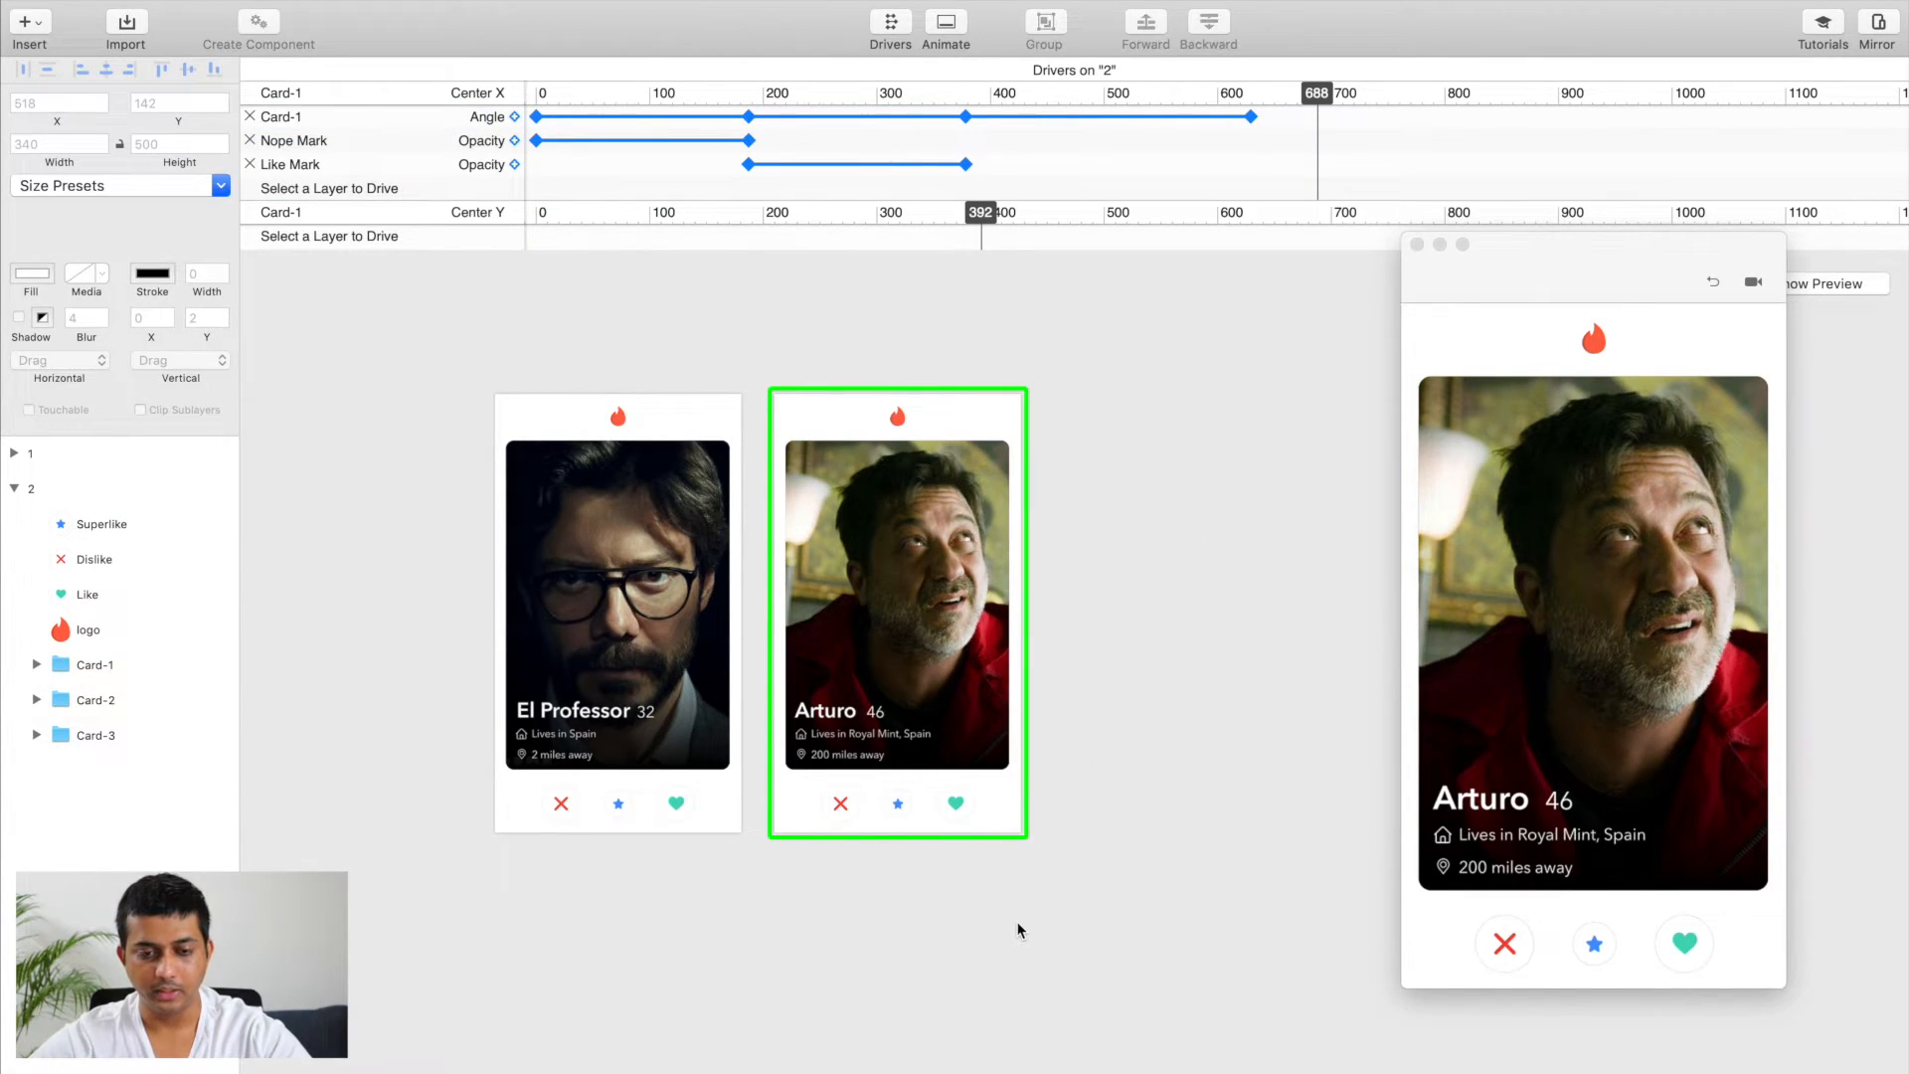
Step: Link Card-1 in artboard 1 to artboard 2 with a Drag Ends event
scroll(1017, 930, "left", 1)
scroll(1017, 930, "down", 1)
scroll(1017, 930, "down", 2)
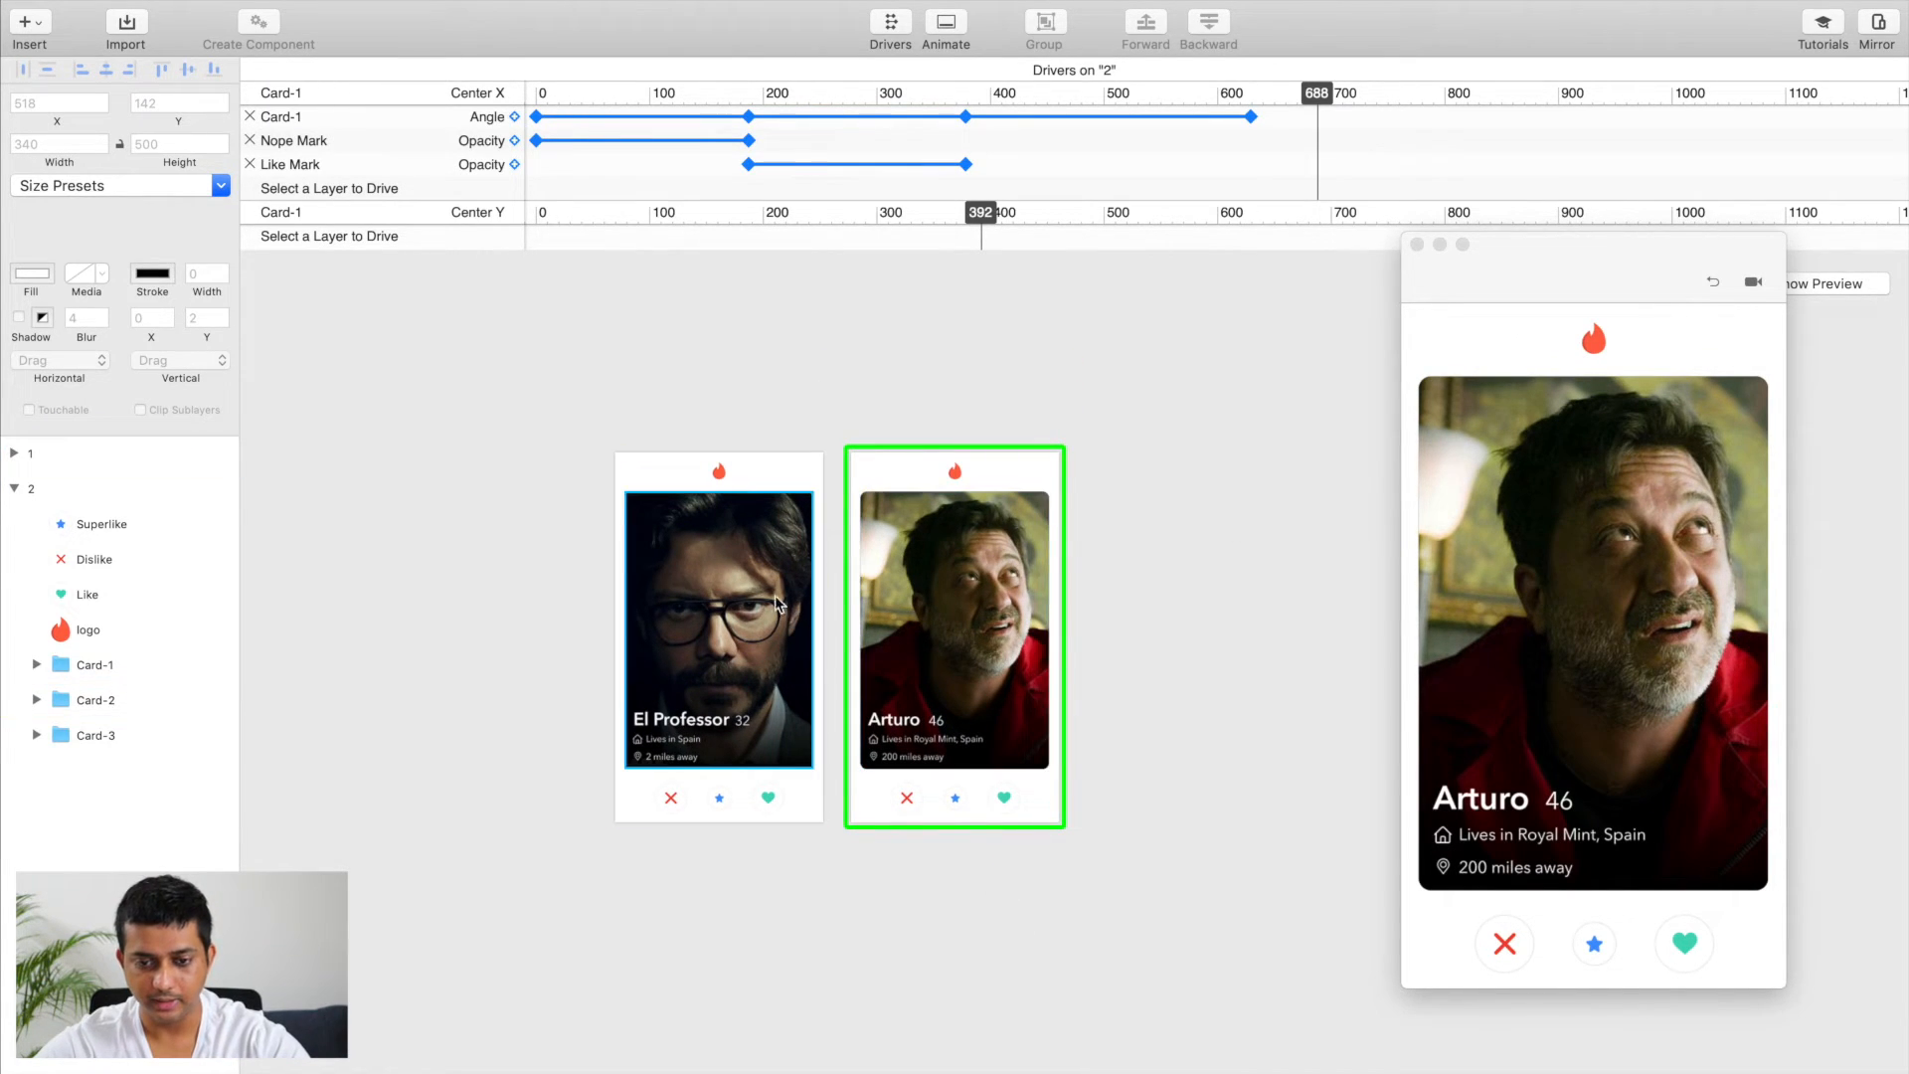
left_click(749, 587)
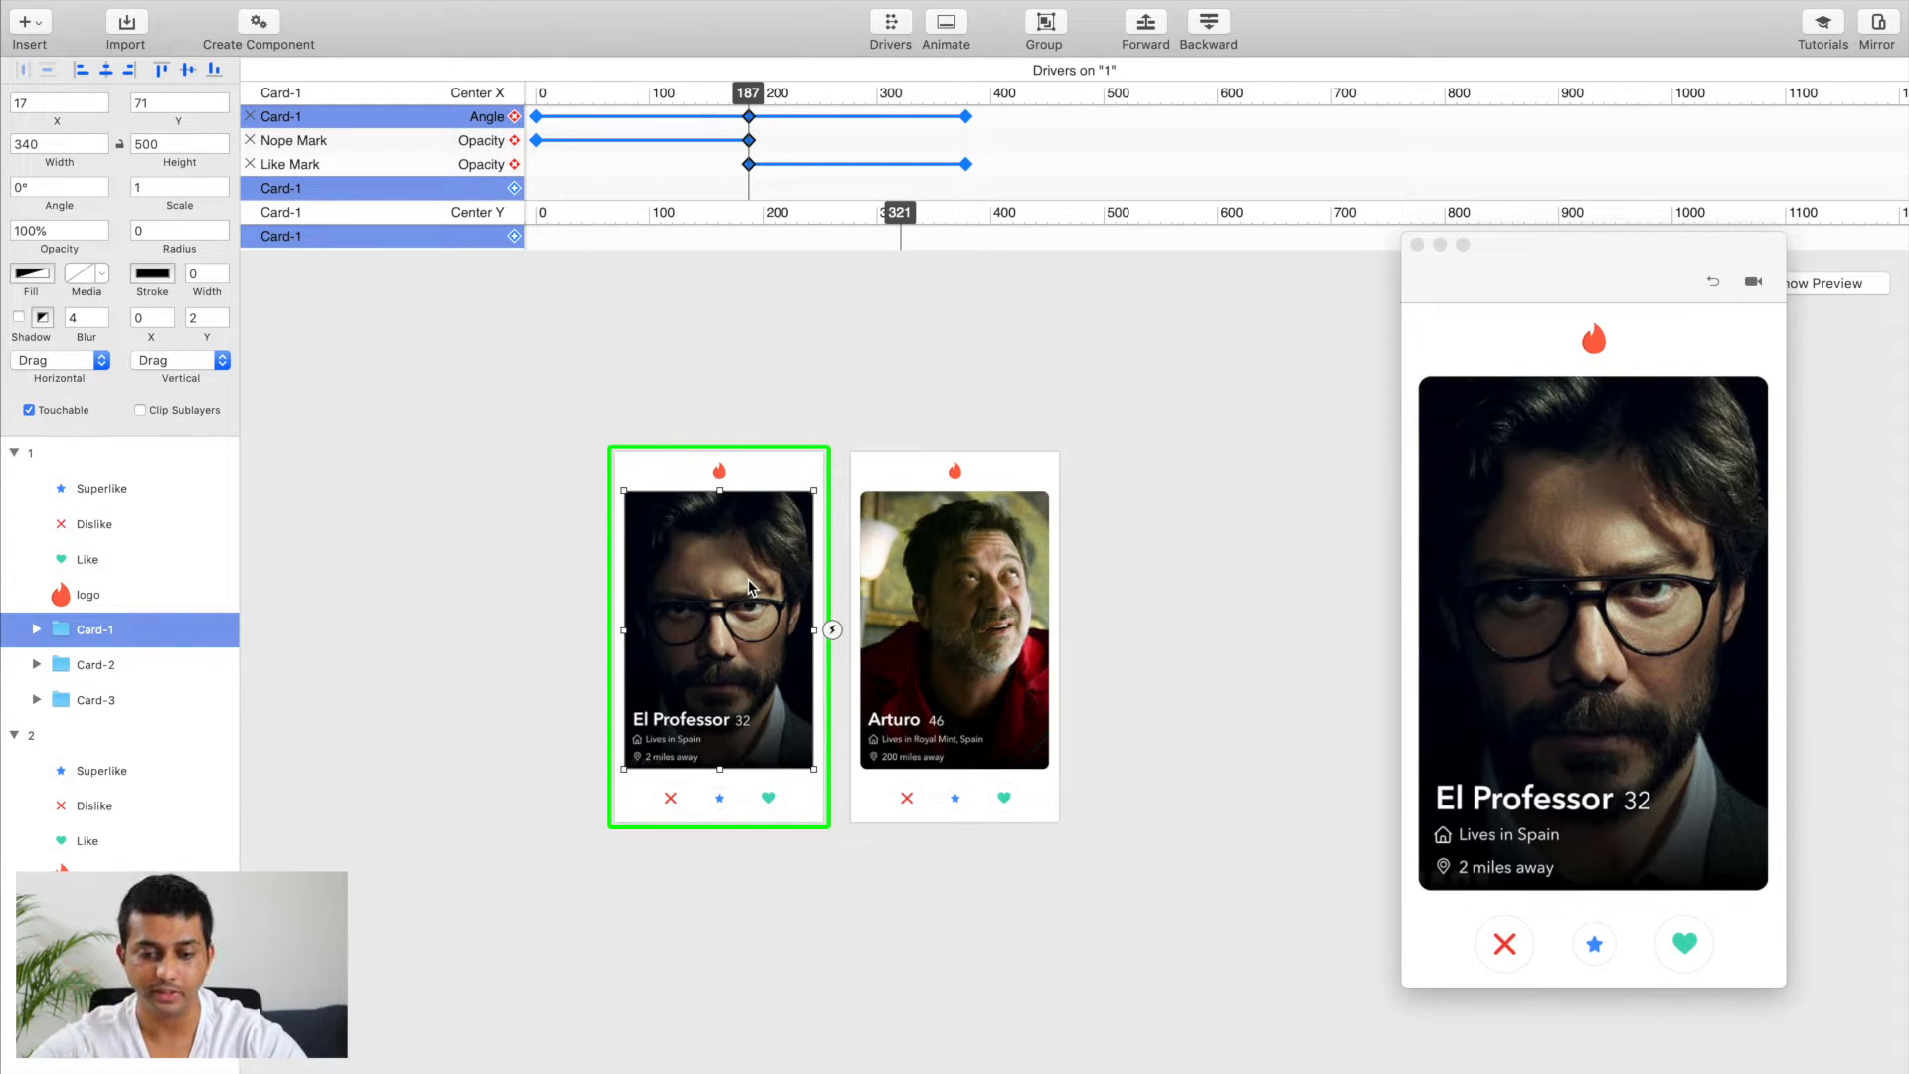
left_click(832, 630)
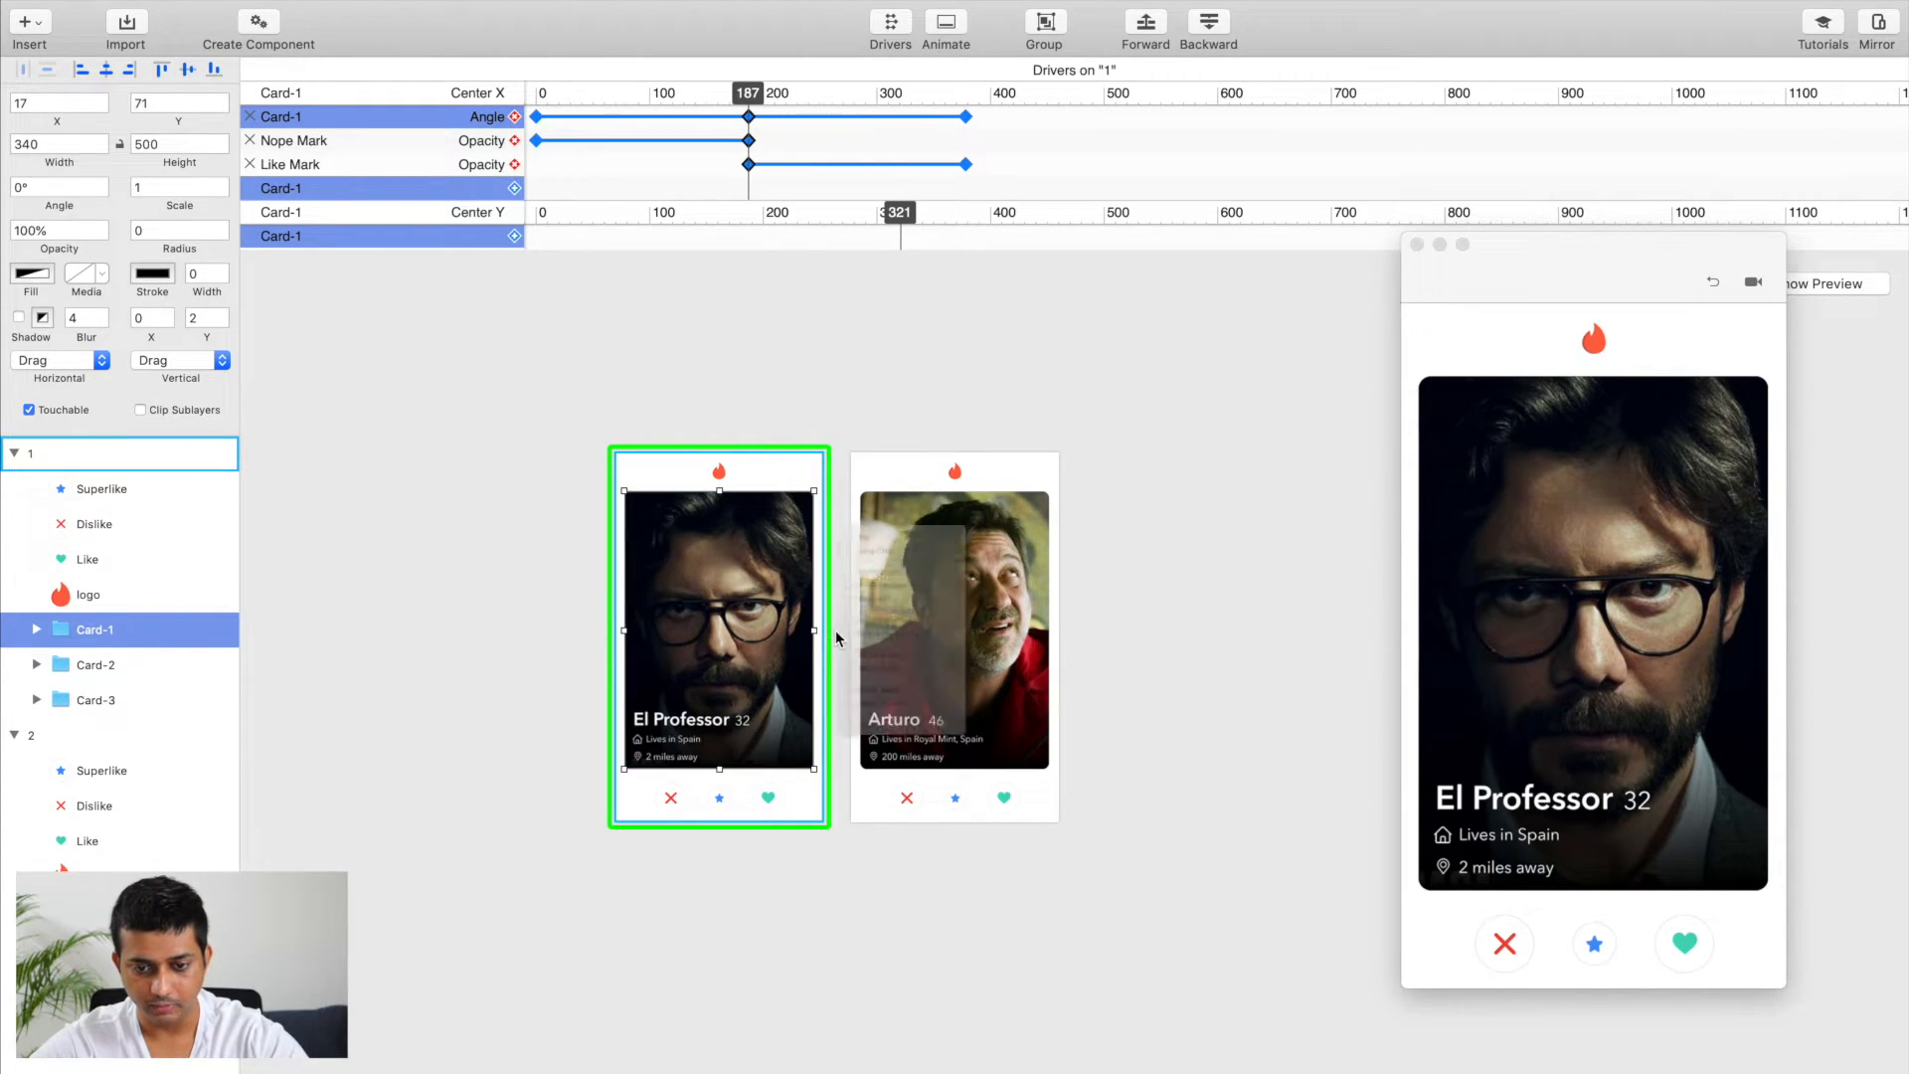
left_click(879, 635)
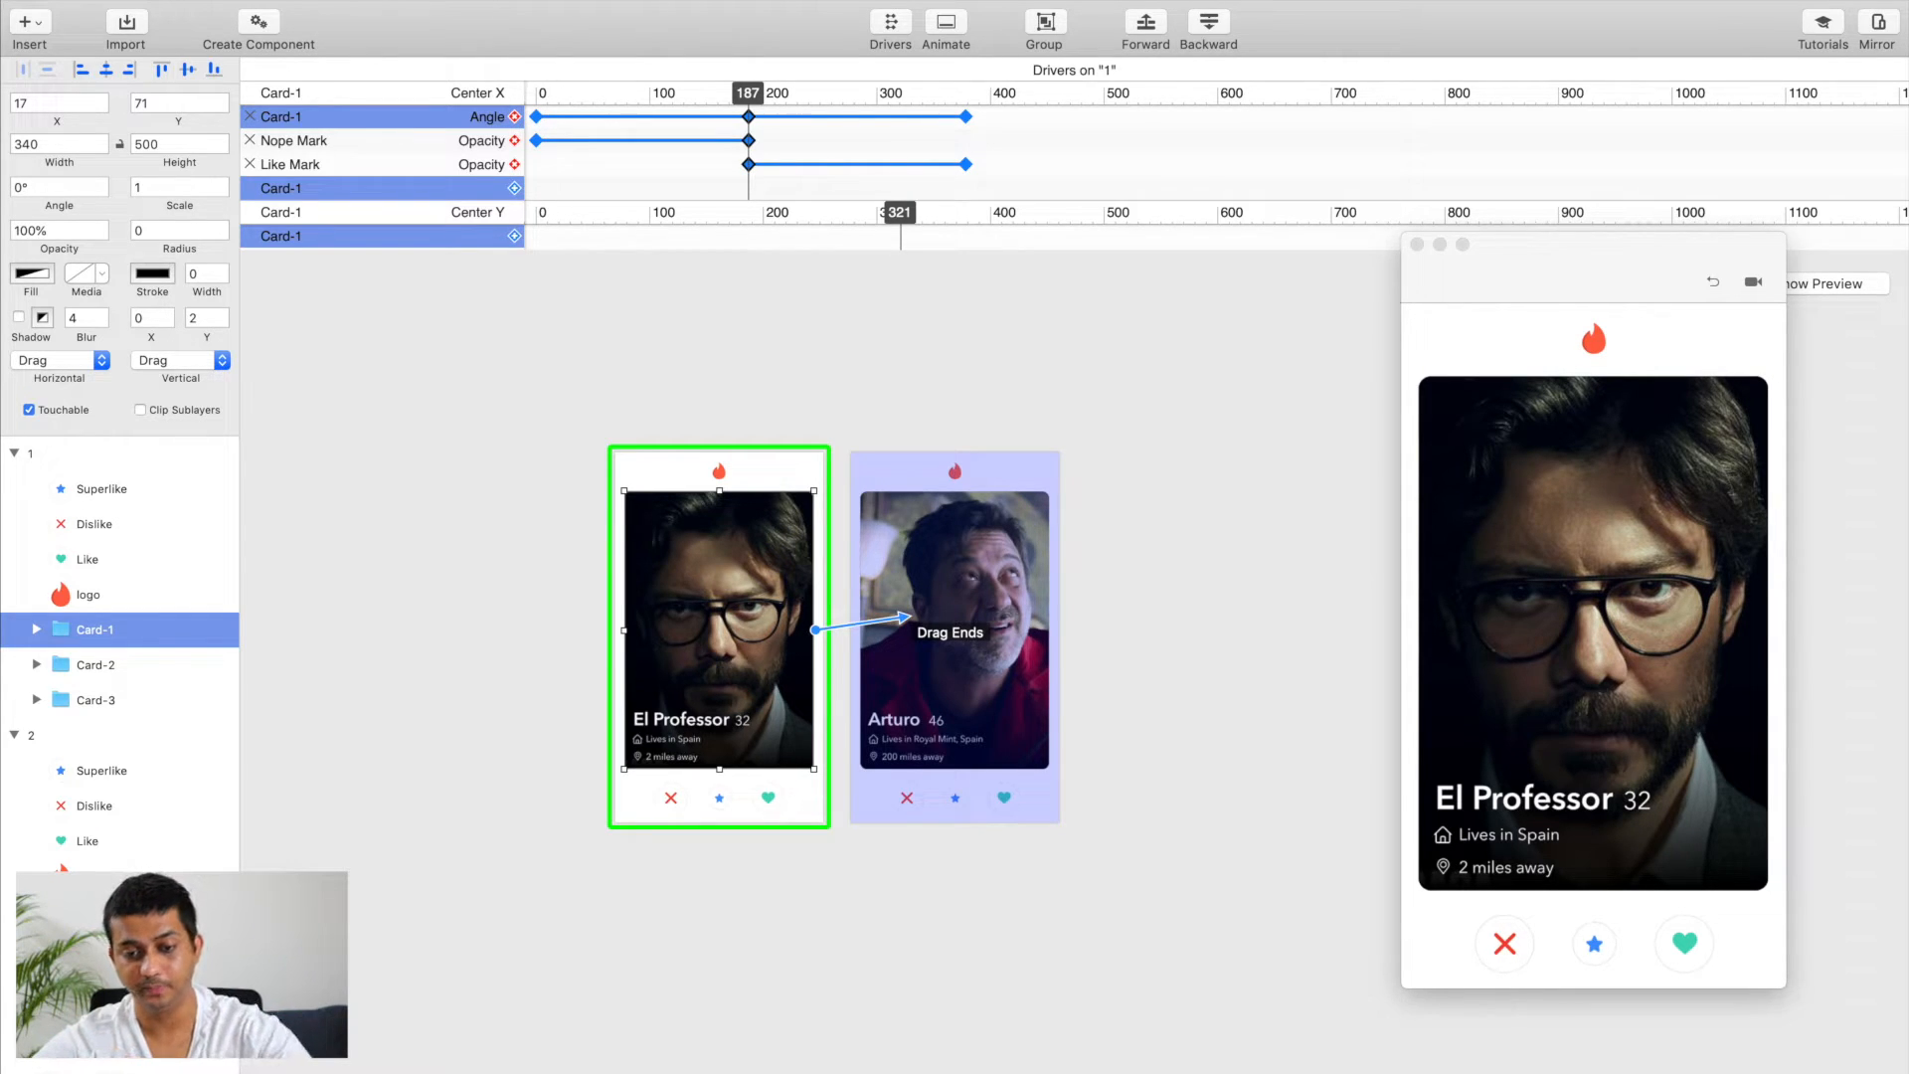
left_click(910, 618)
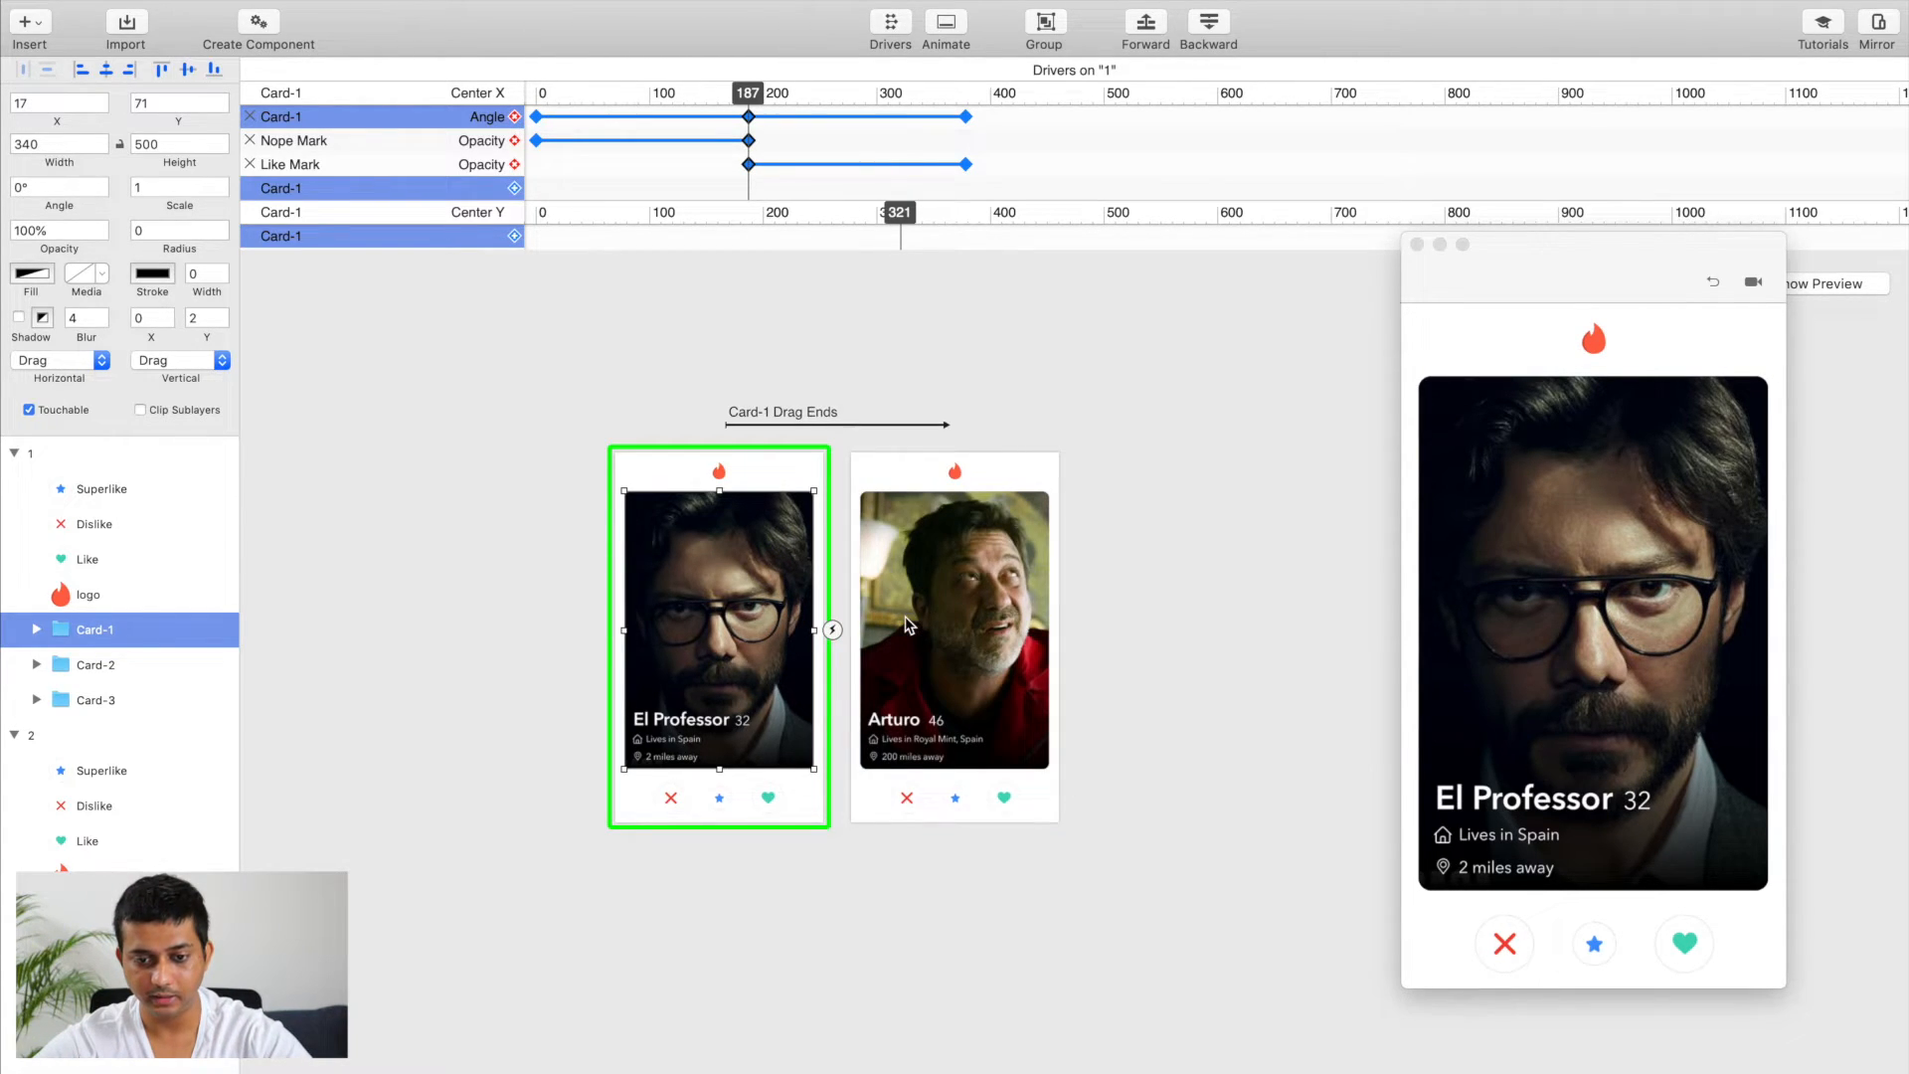
Step: Hide the drivers and test the new transition by swiping Card-1 to the right in the preview
scroll(909, 624, "up", 5)
scroll(909, 625, "down", 3)
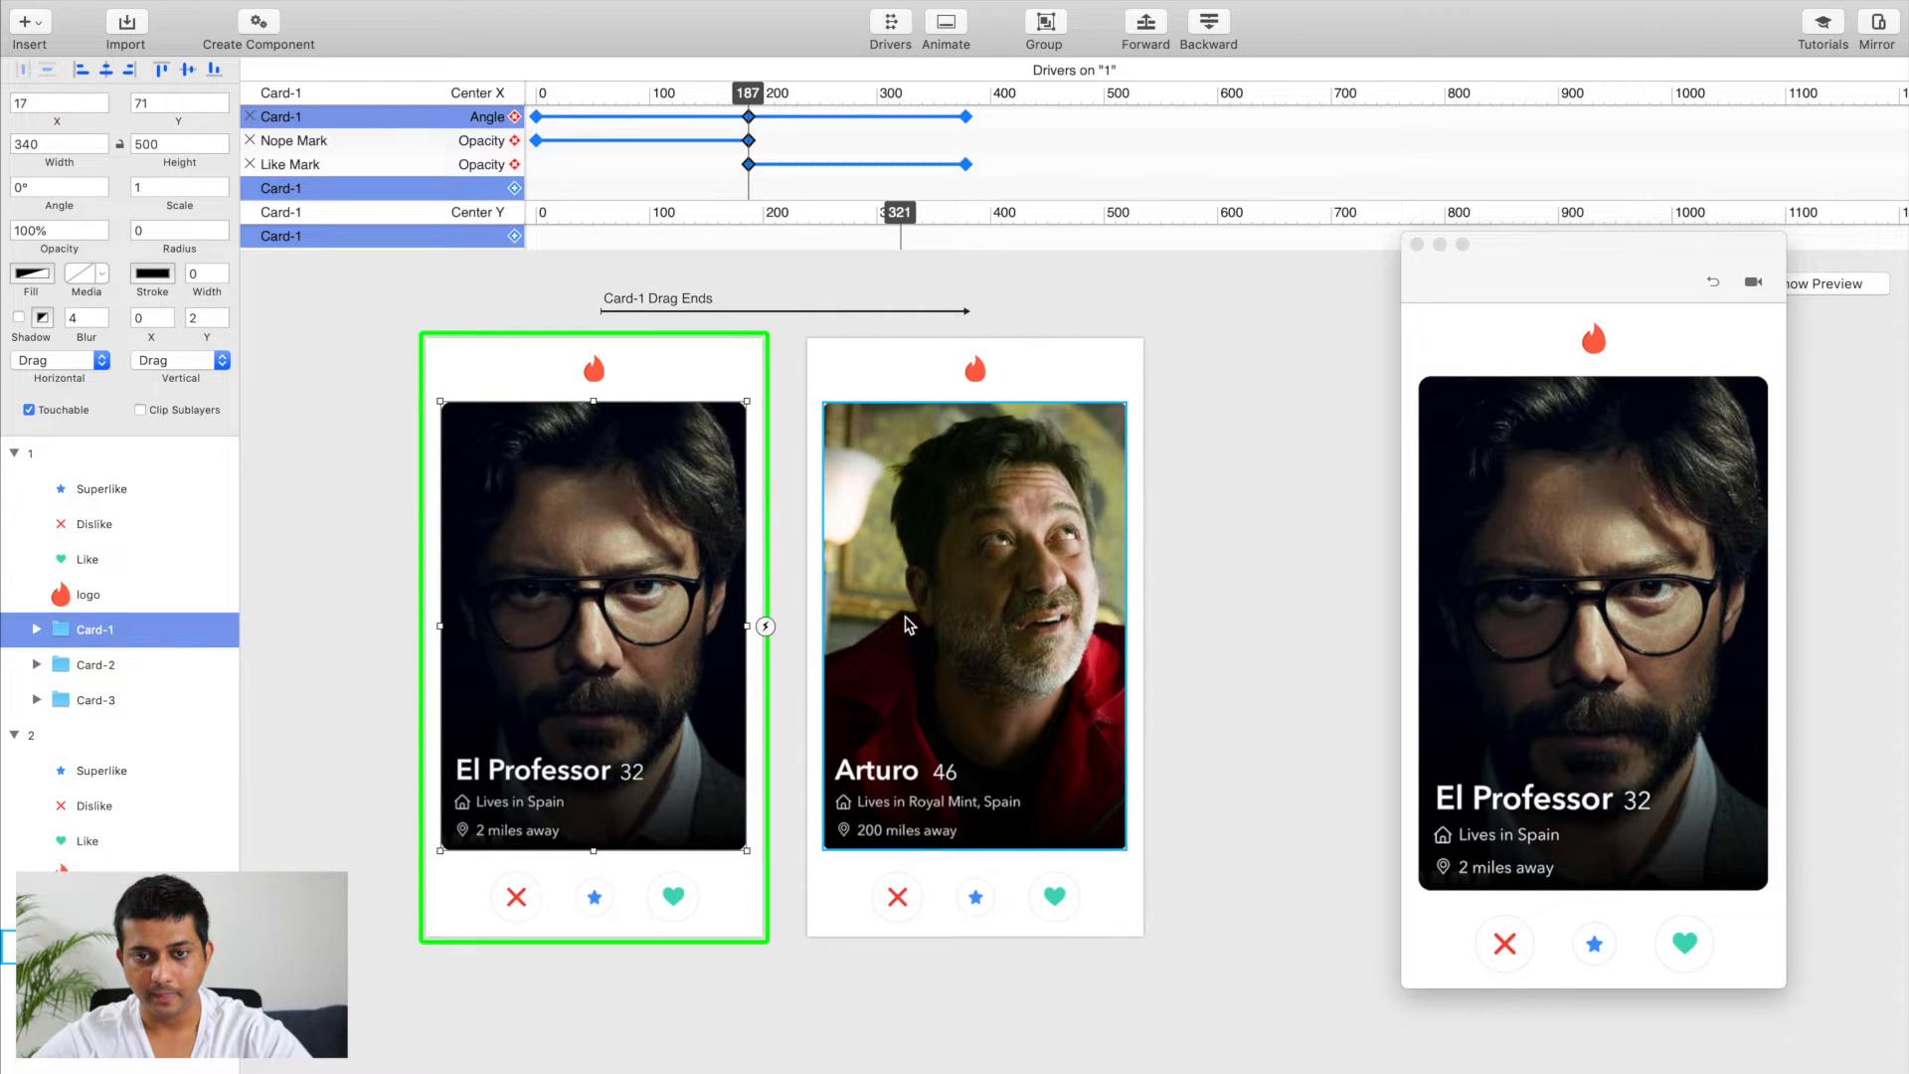
left_click(892, 31)
scroll(869, 313, "up", 3)
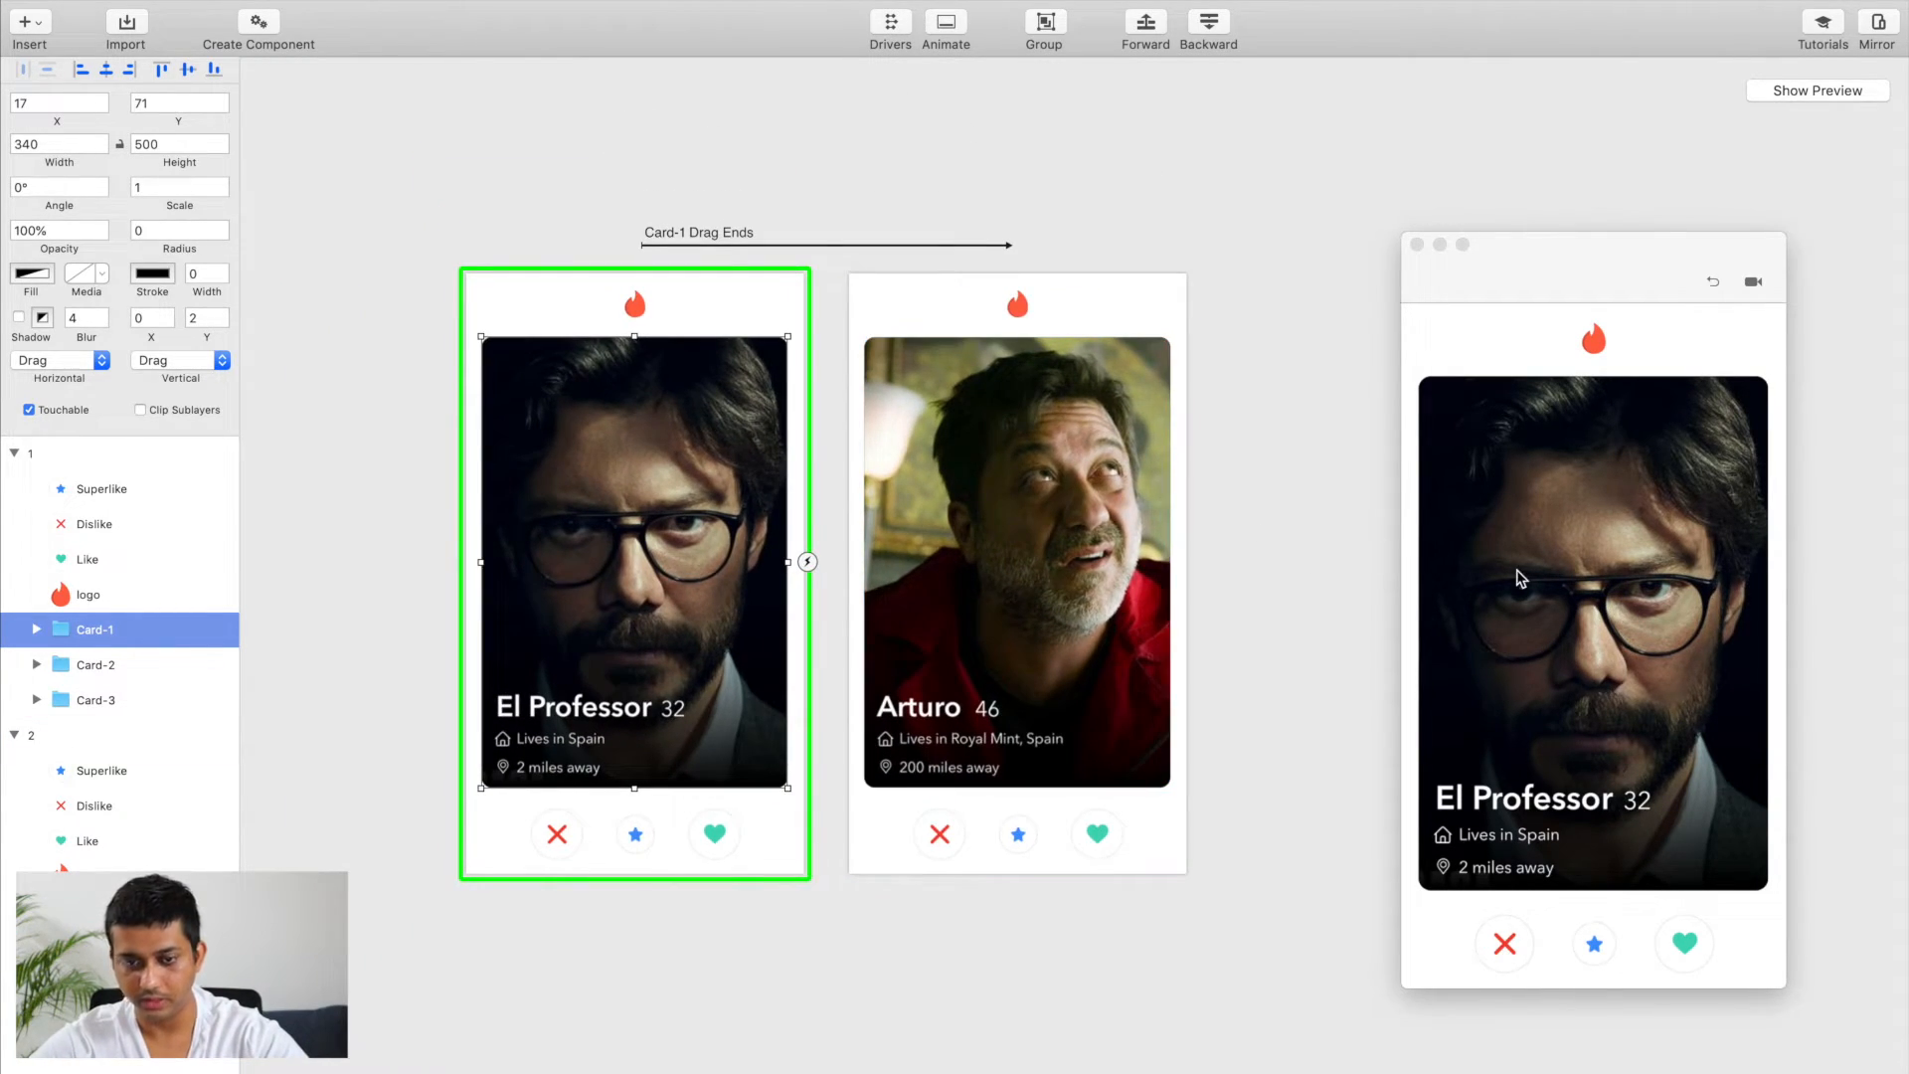
left_click(1509, 567)
left_click_drag(1508, 570, 1631, 566)
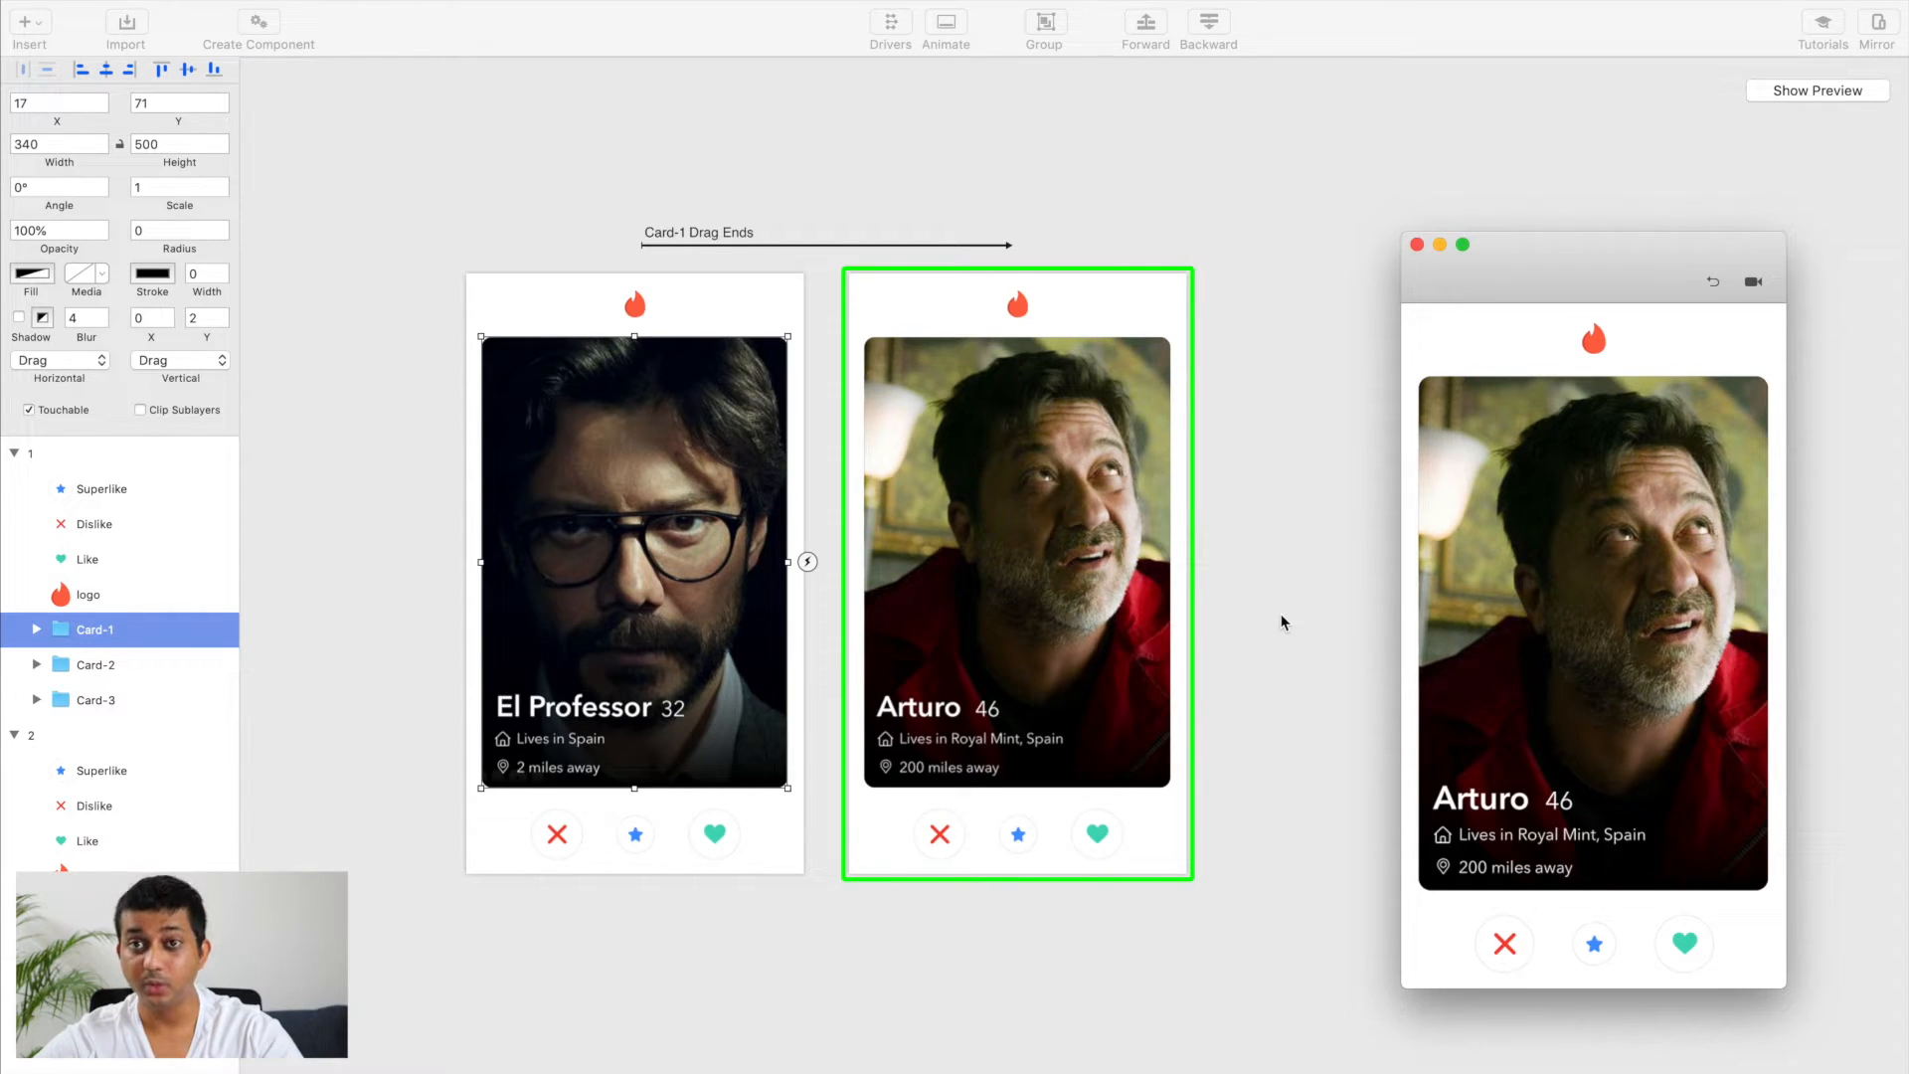
Step: Show the drivers of artboard 2 and set the opacity of its swiped-away Card-1 to 0%
scroll(966, 492, "right", 3)
scroll(966, 492, "up", 2)
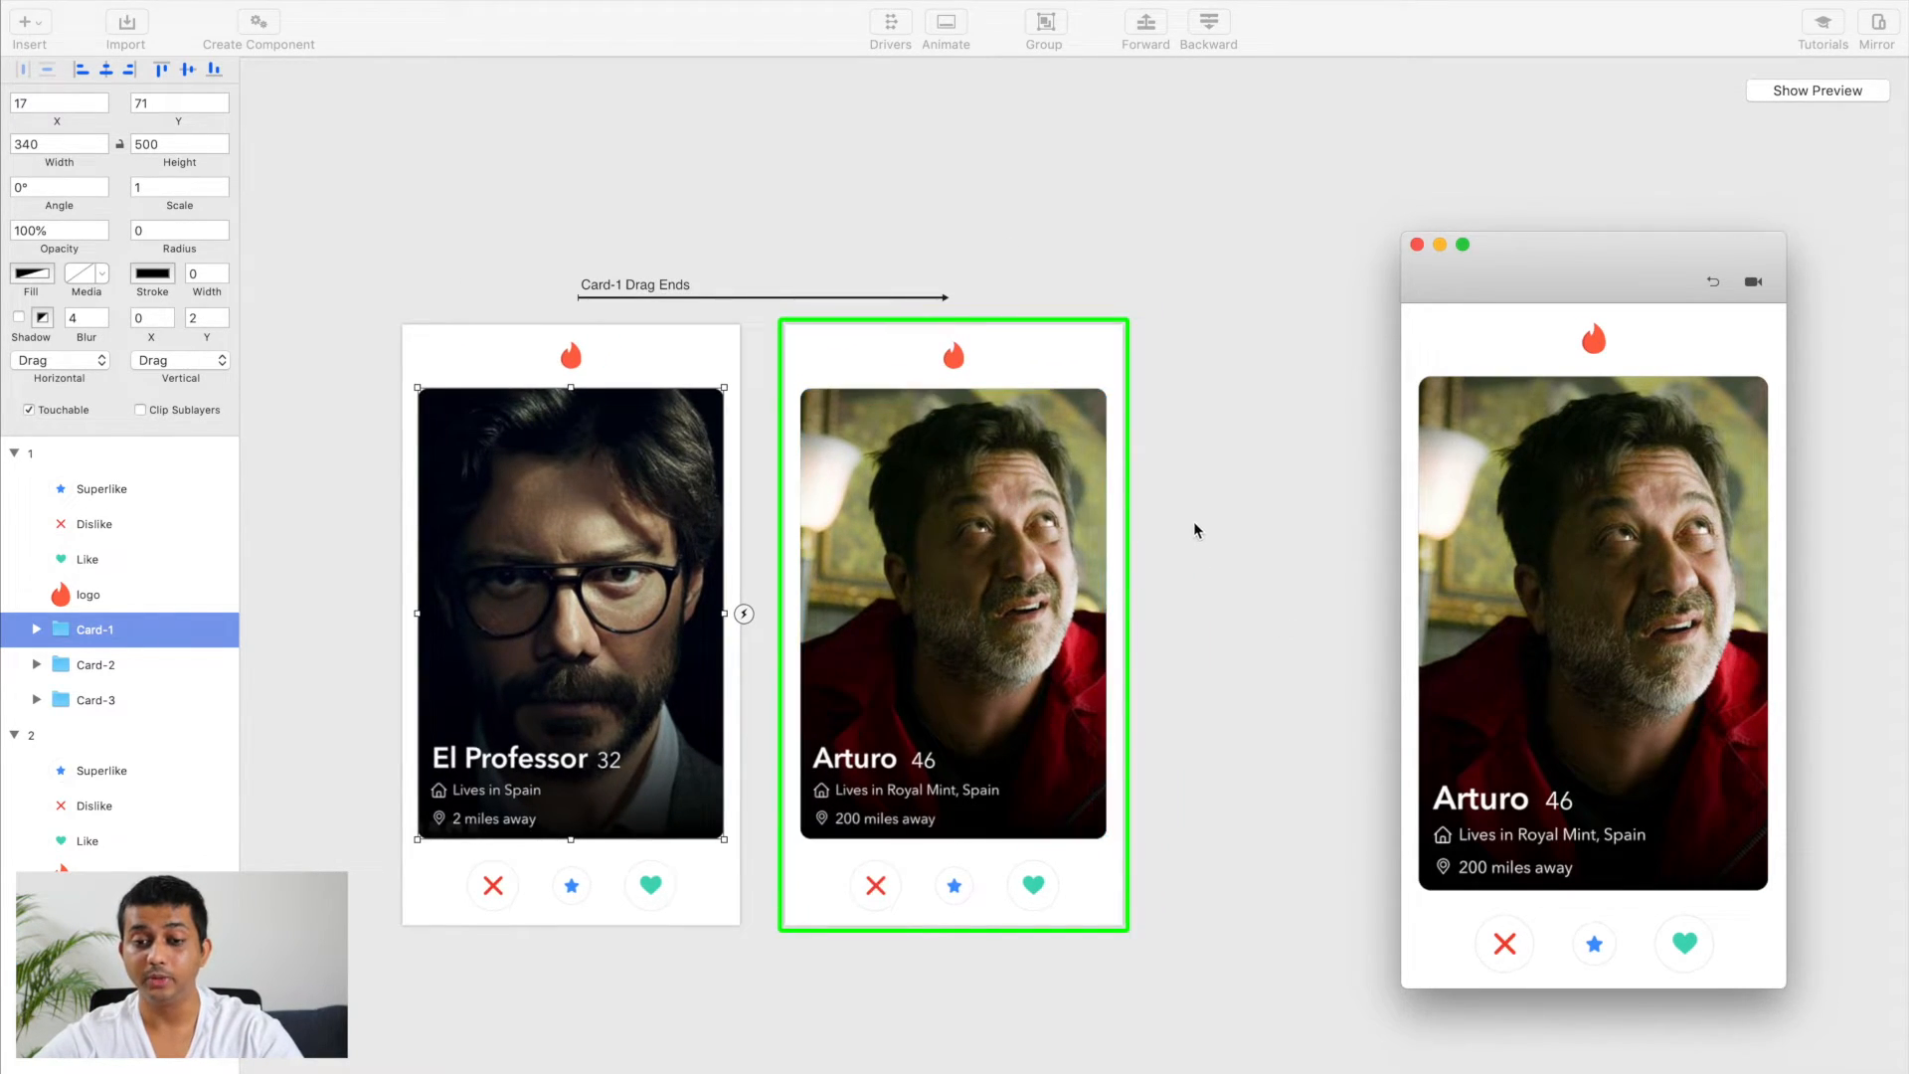
left_click(974, 554)
scroll(974, 554, "up", 3)
scroll(974, 557, "down", 3)
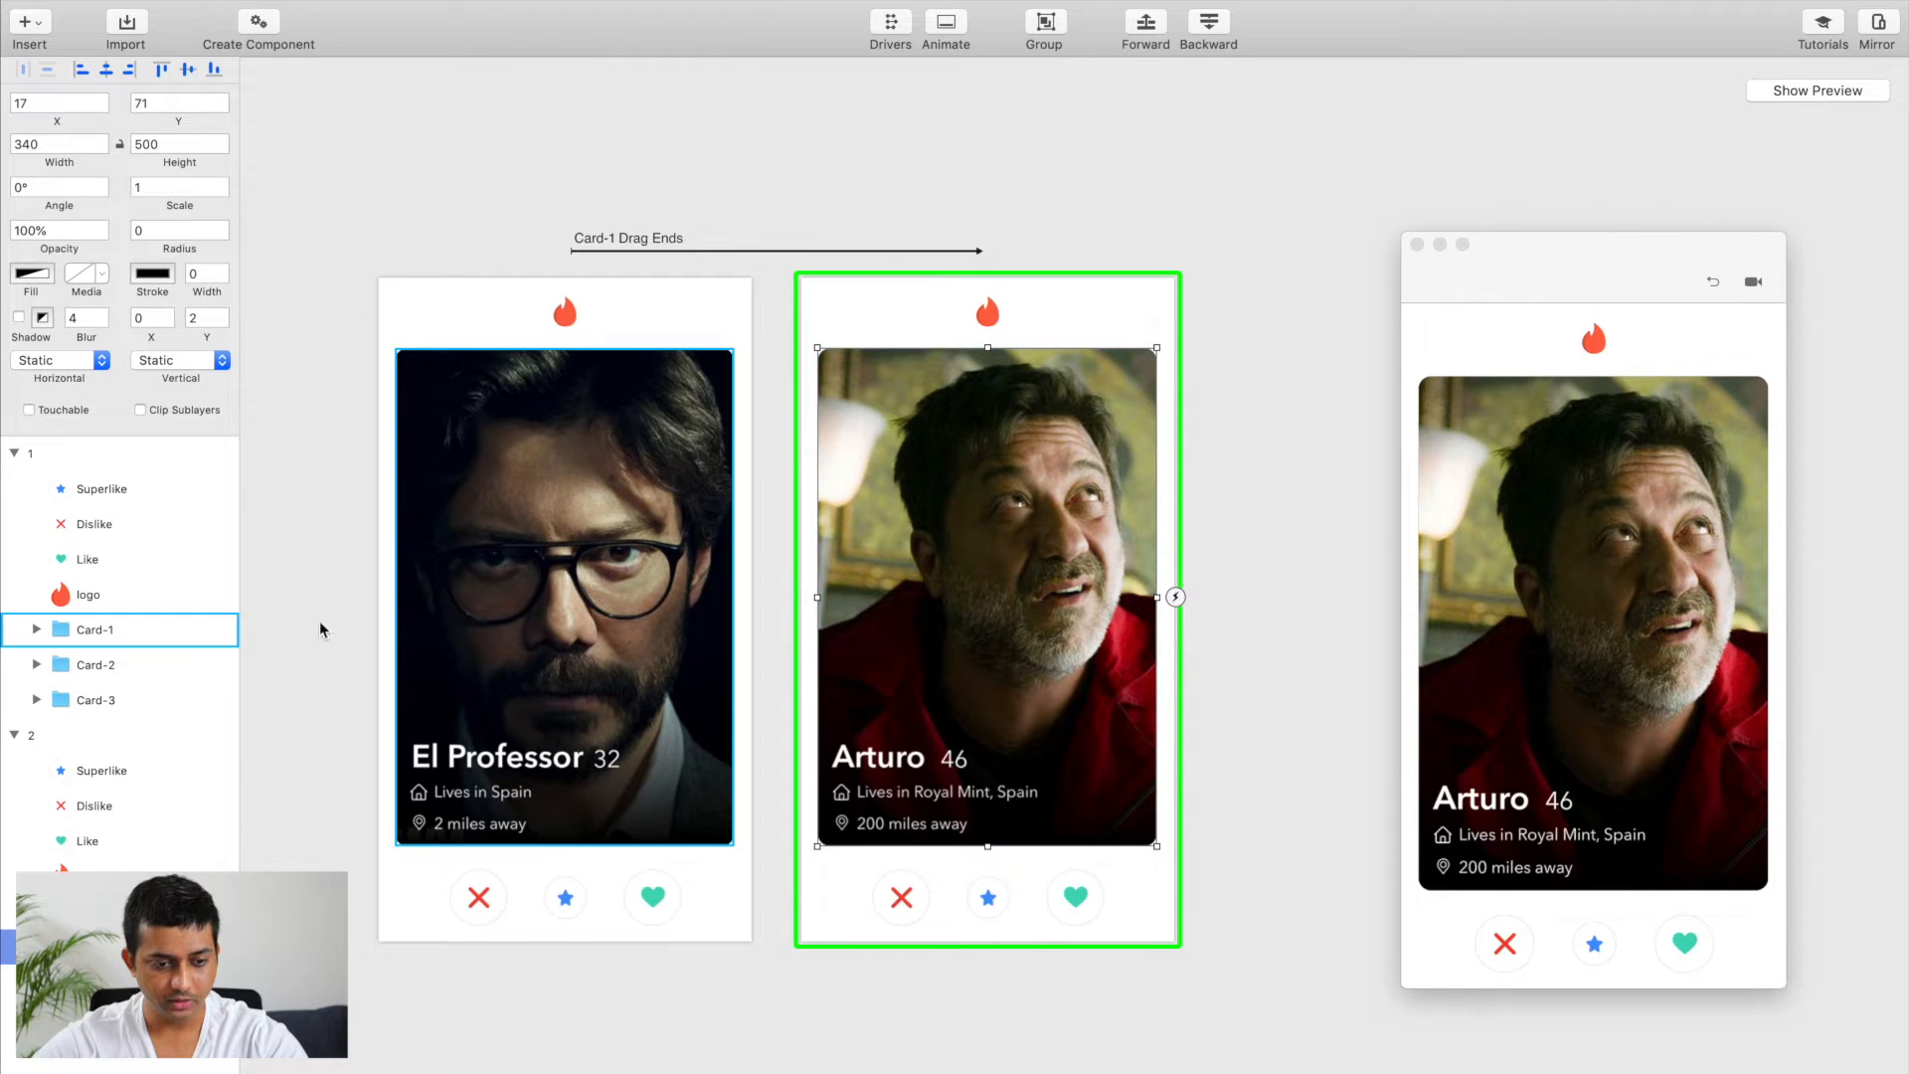
left_click(53, 745)
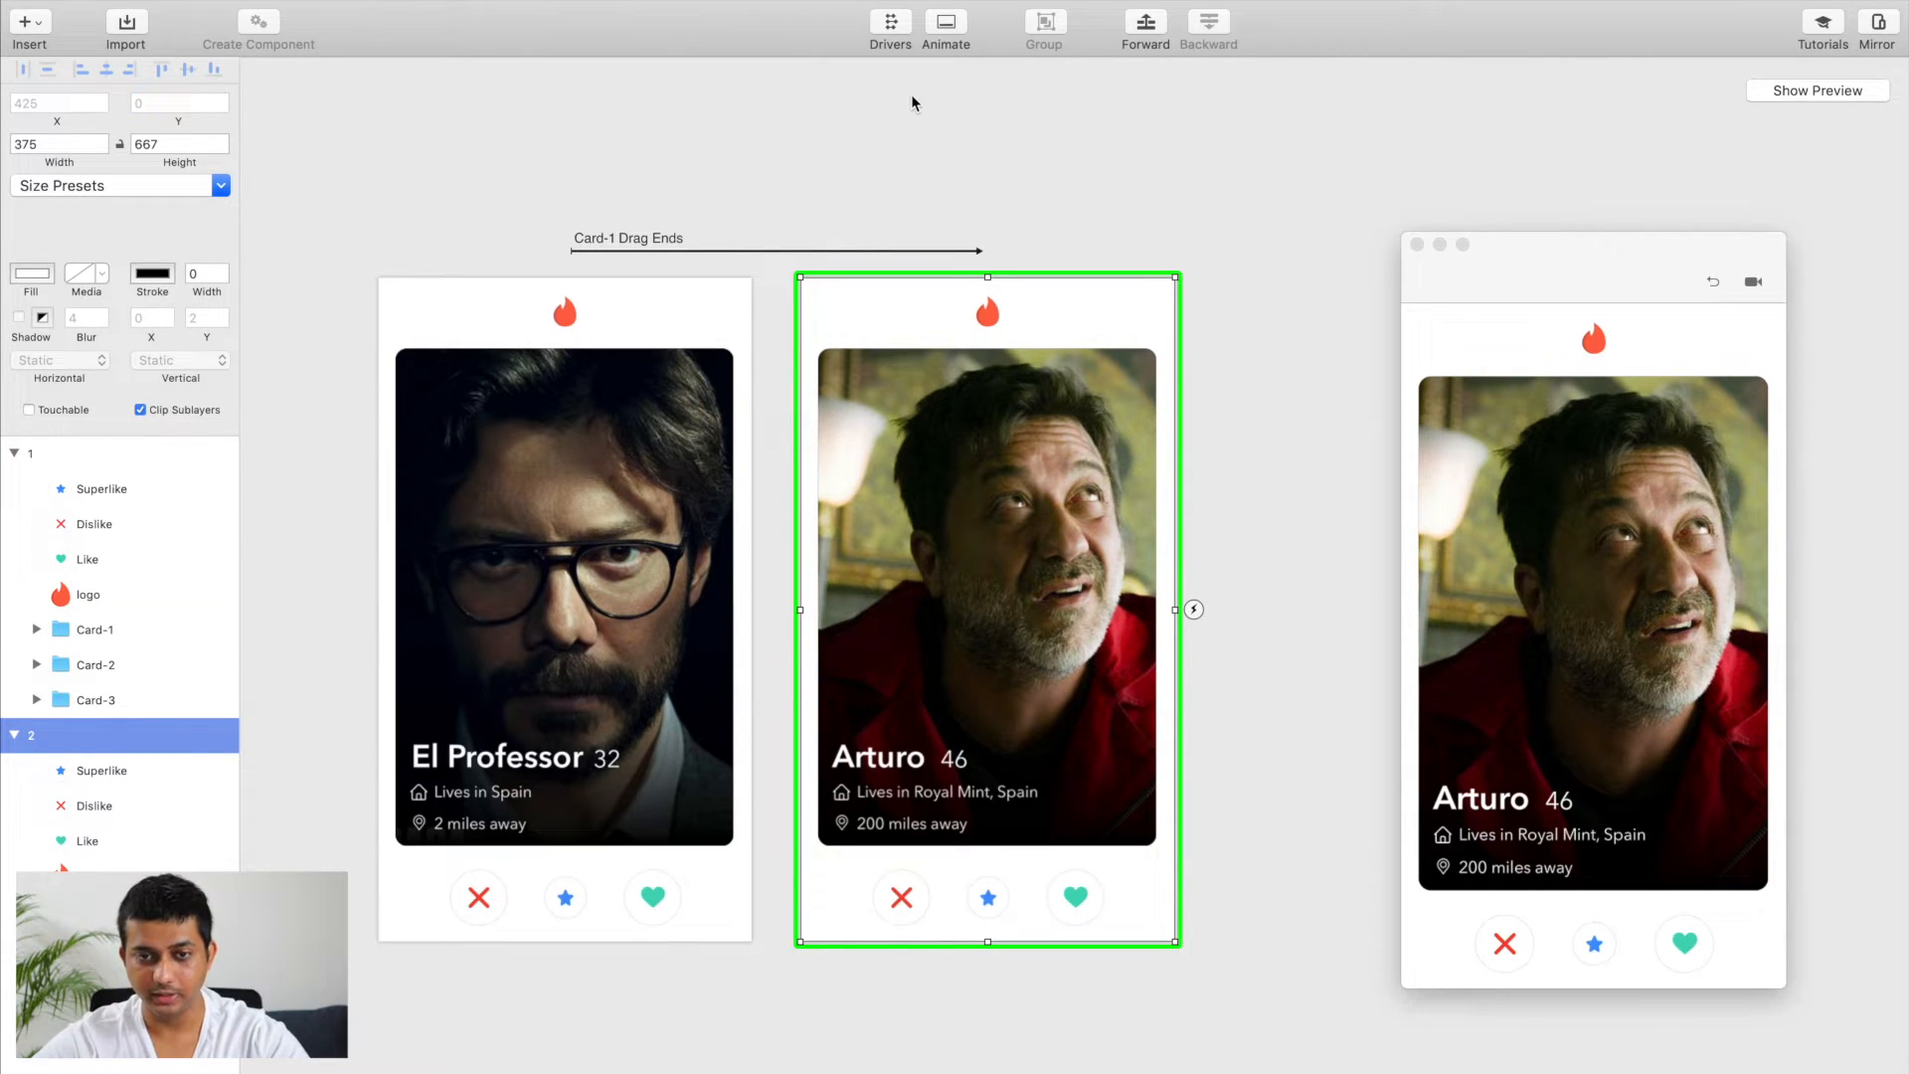
left_click(898, 42)
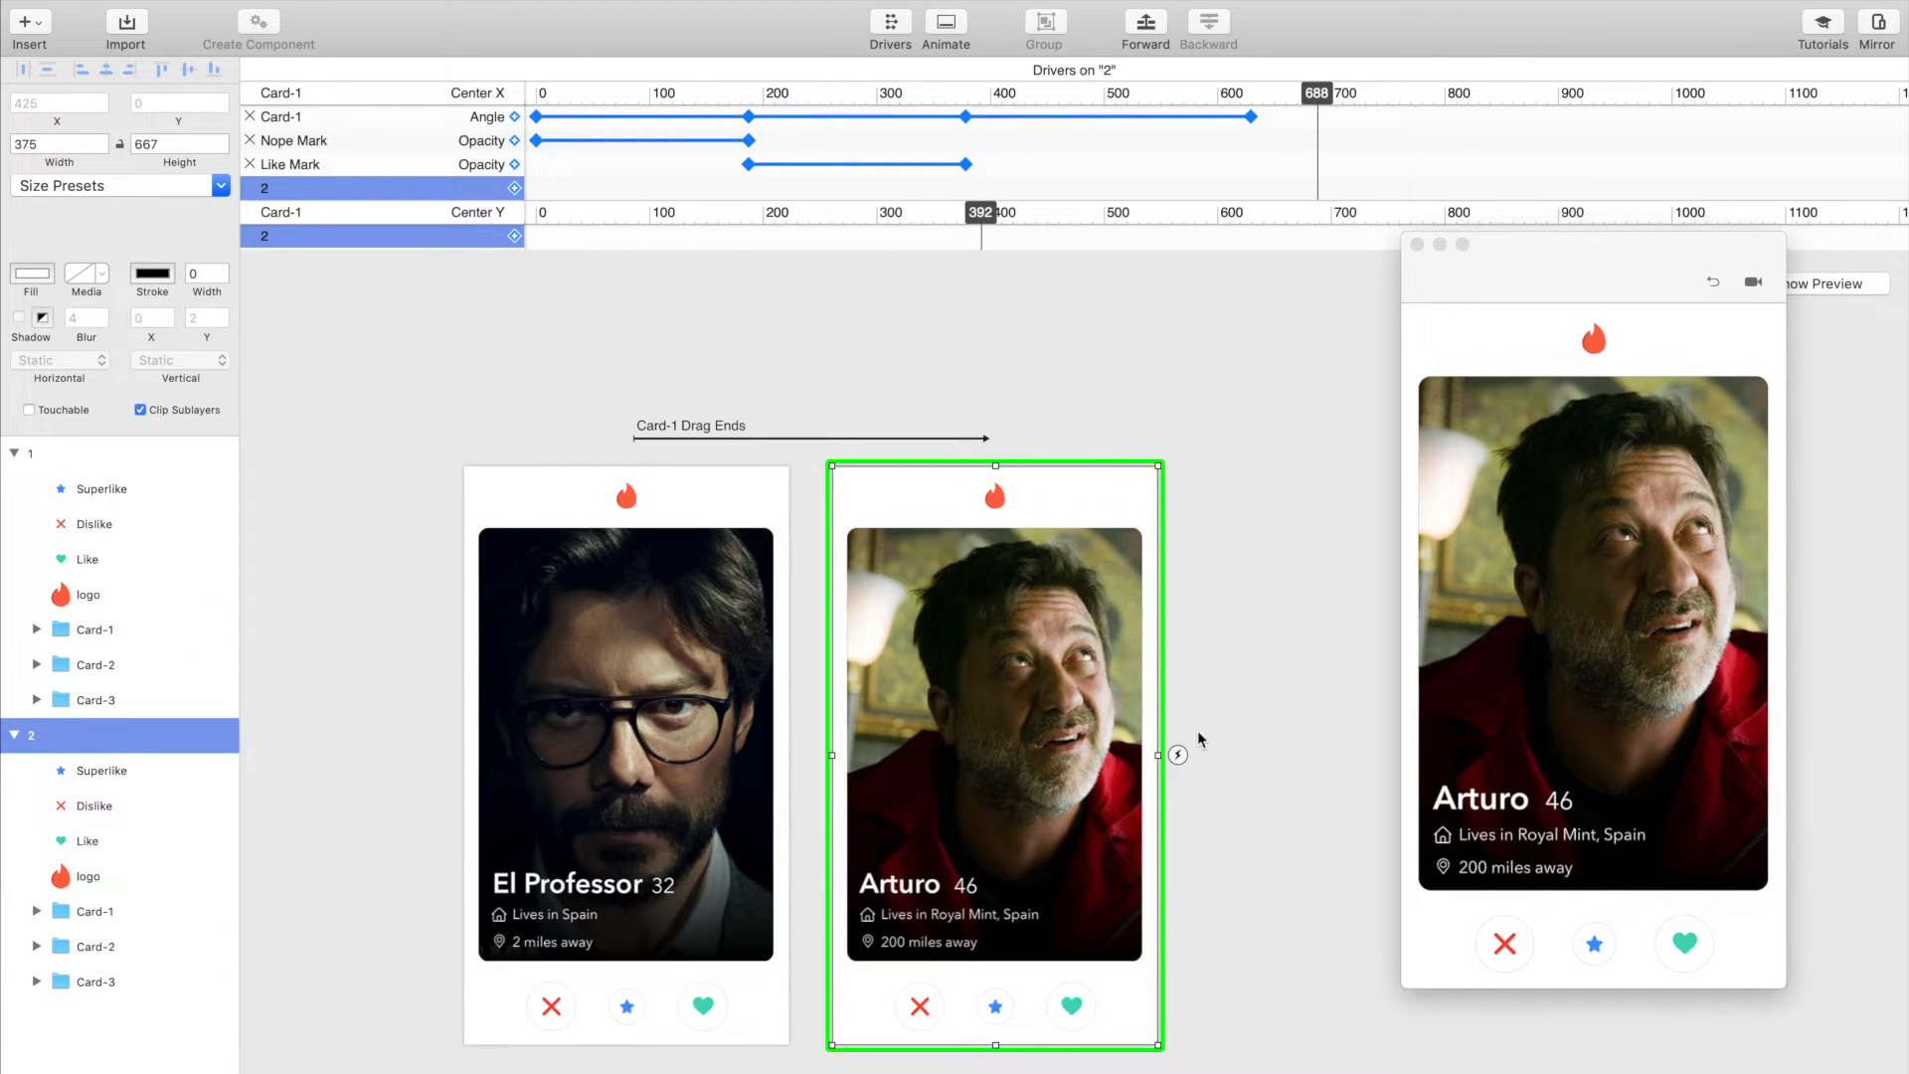
left_click(92, 911)
left_click(55, 230)
type("0")
key("Return")
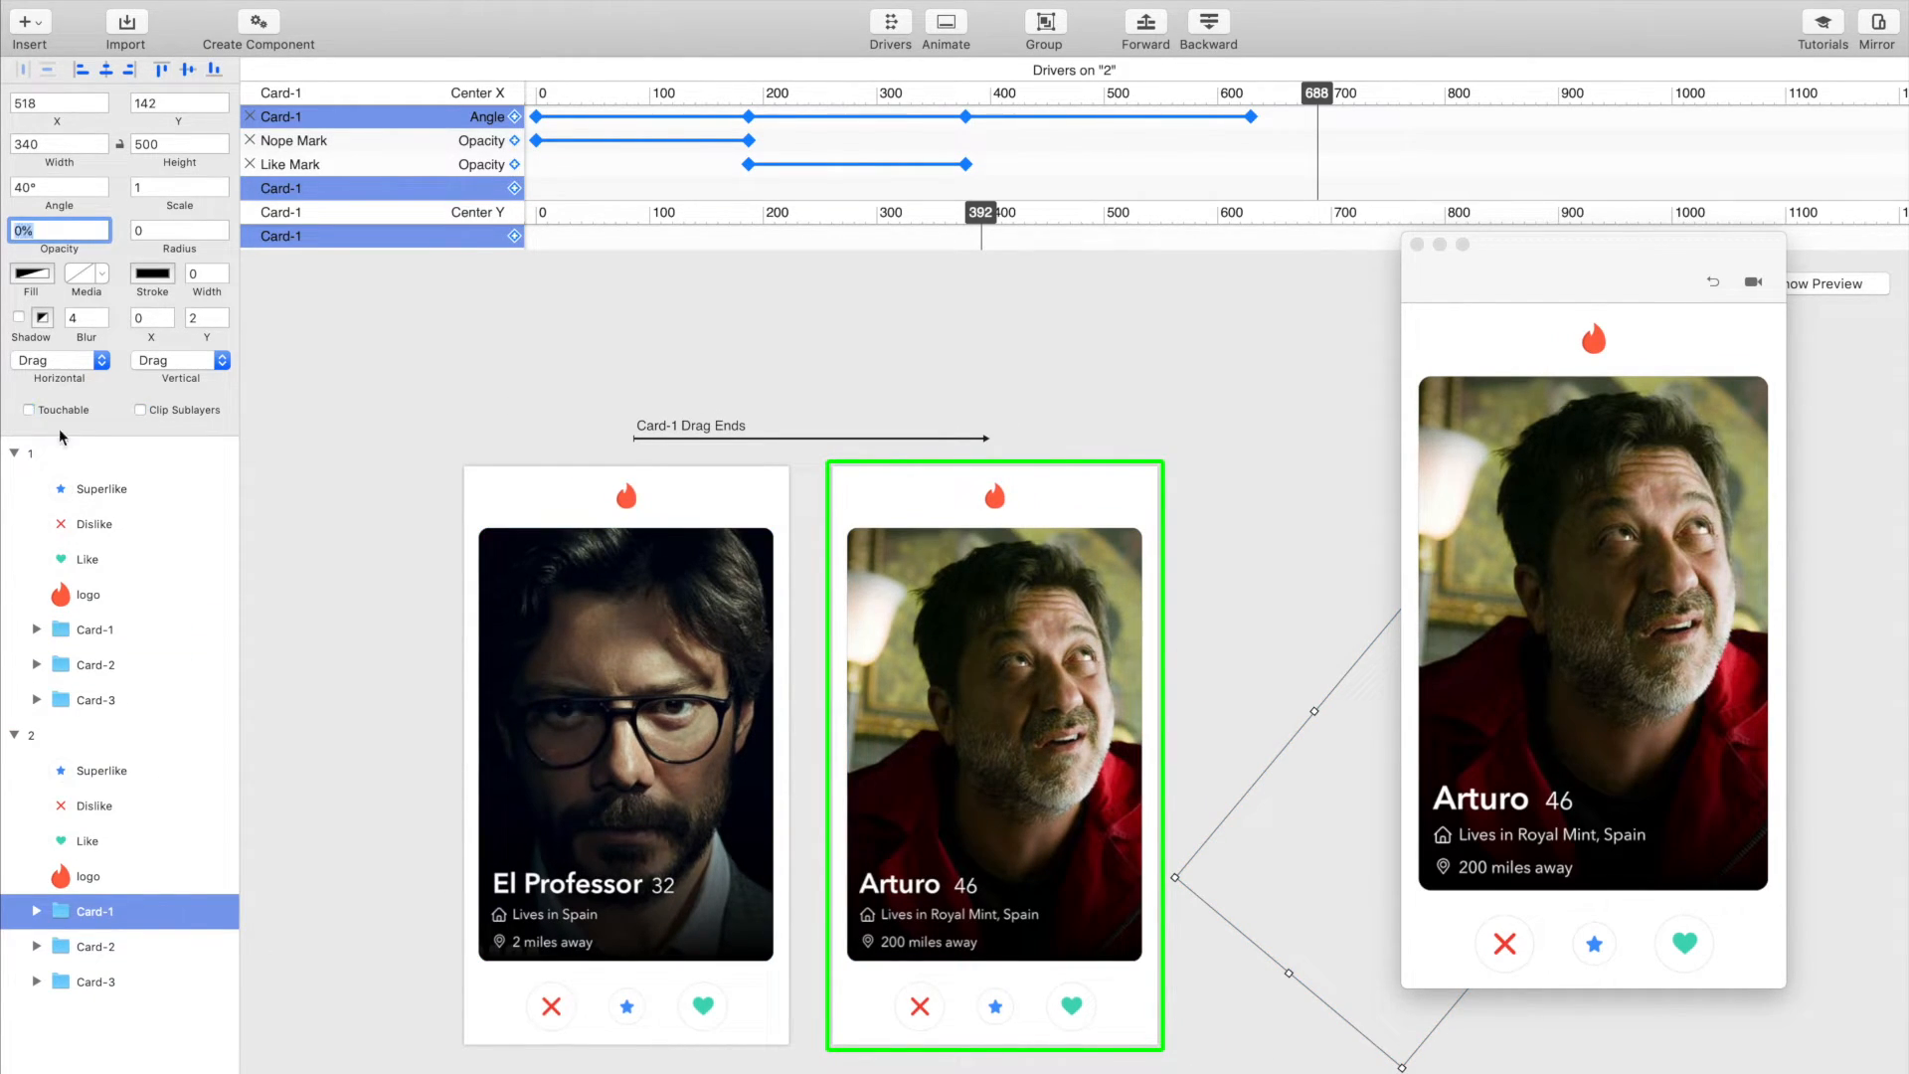
Step: Make Card-2 in artboard 2 draggable both horizontally and vertically
left_click(89, 947)
left_click(75, 360)
left_click(74, 380)
left_click(181, 360)
left_click(183, 383)
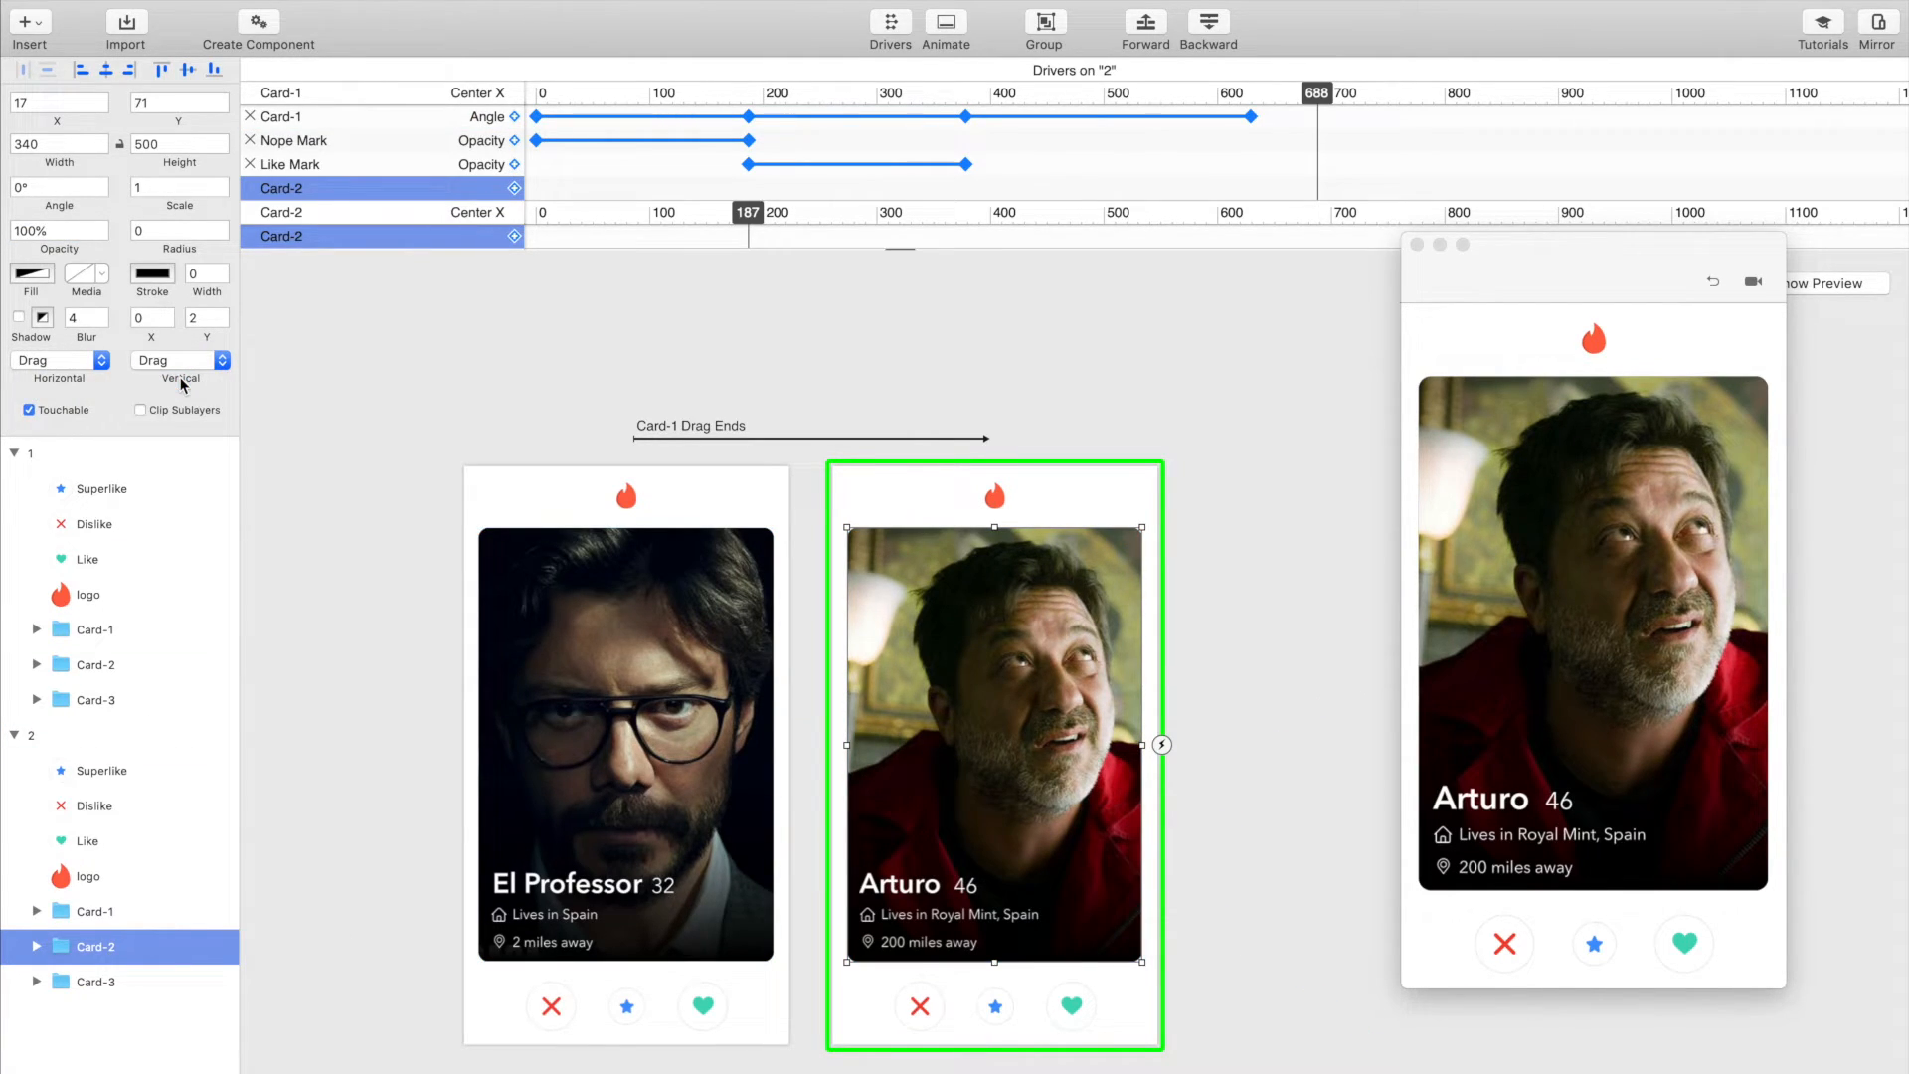
Step: Add the Angle property of Card-2 to its own Center X driver in artboard 2
scroll(448, 201, "down", 1)
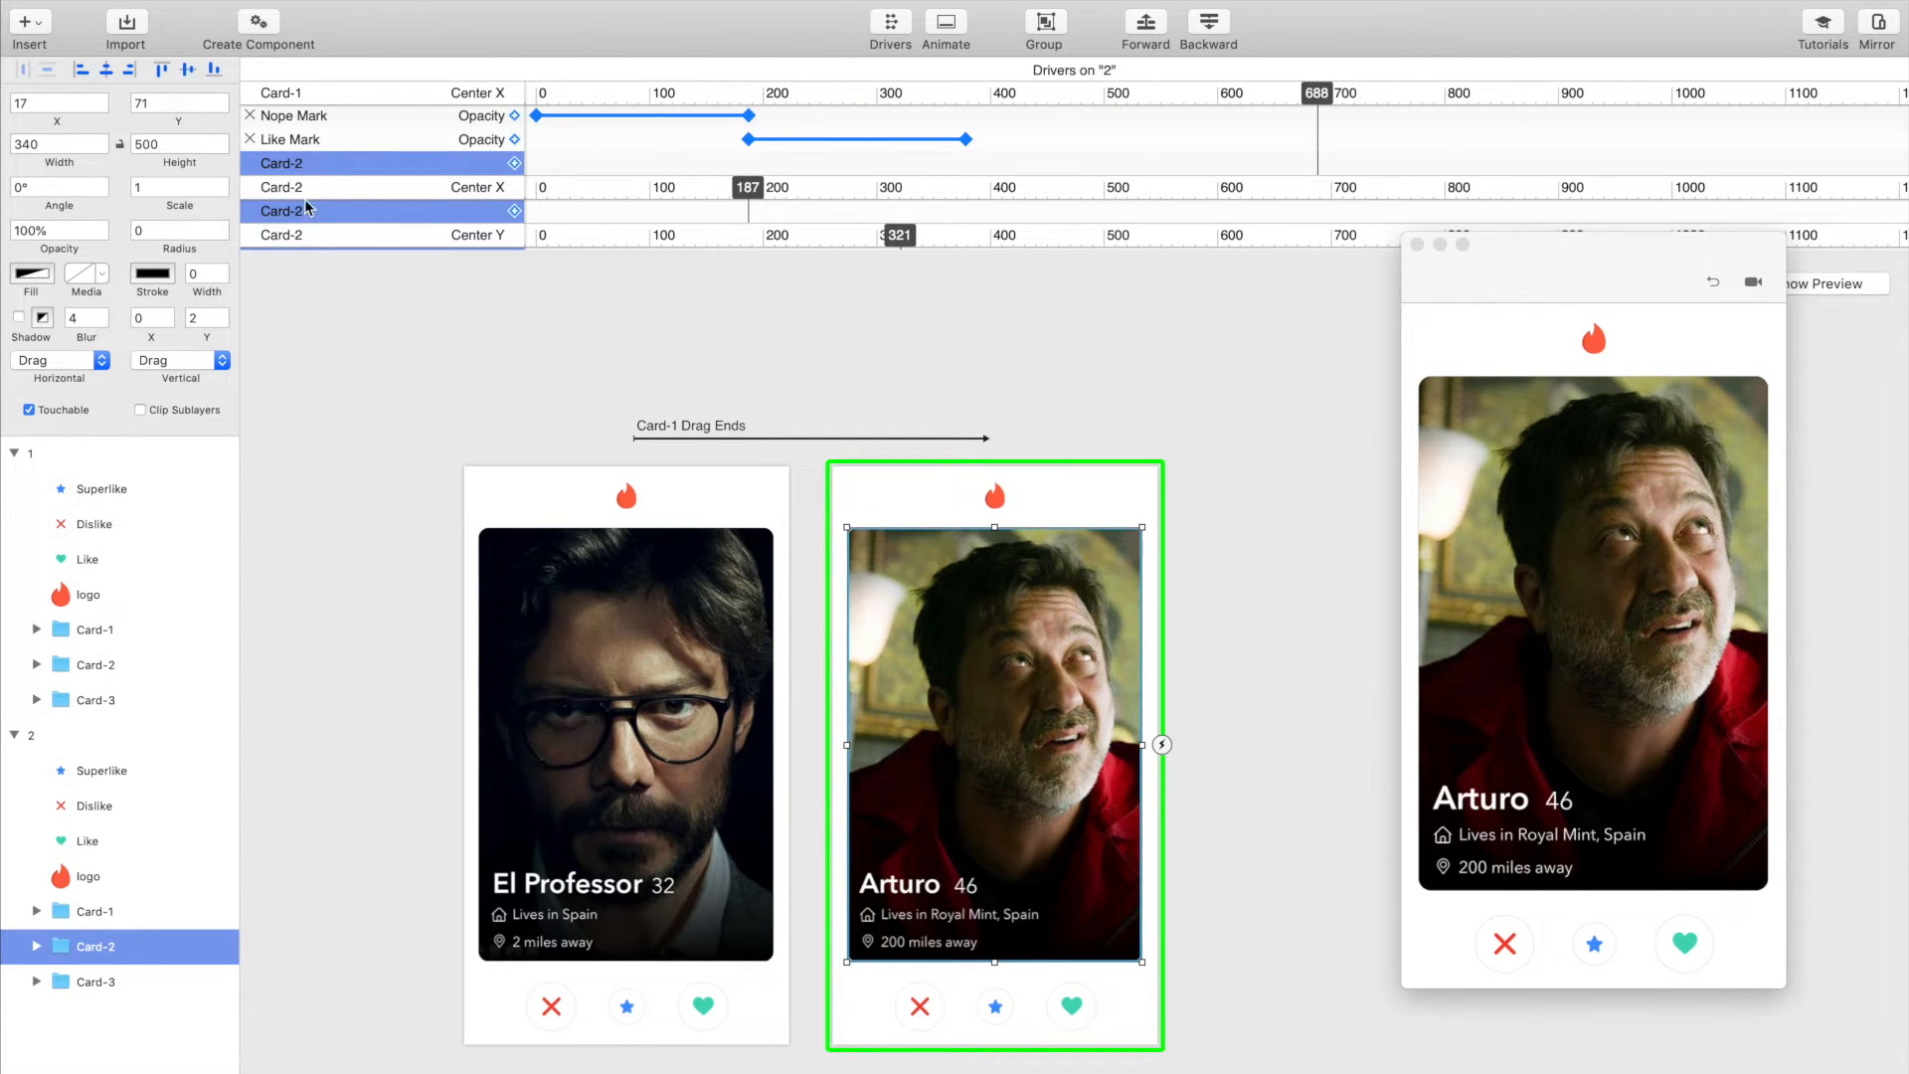
scroll(291, 192, "up", 1)
scroll(557, 214, "down", 1)
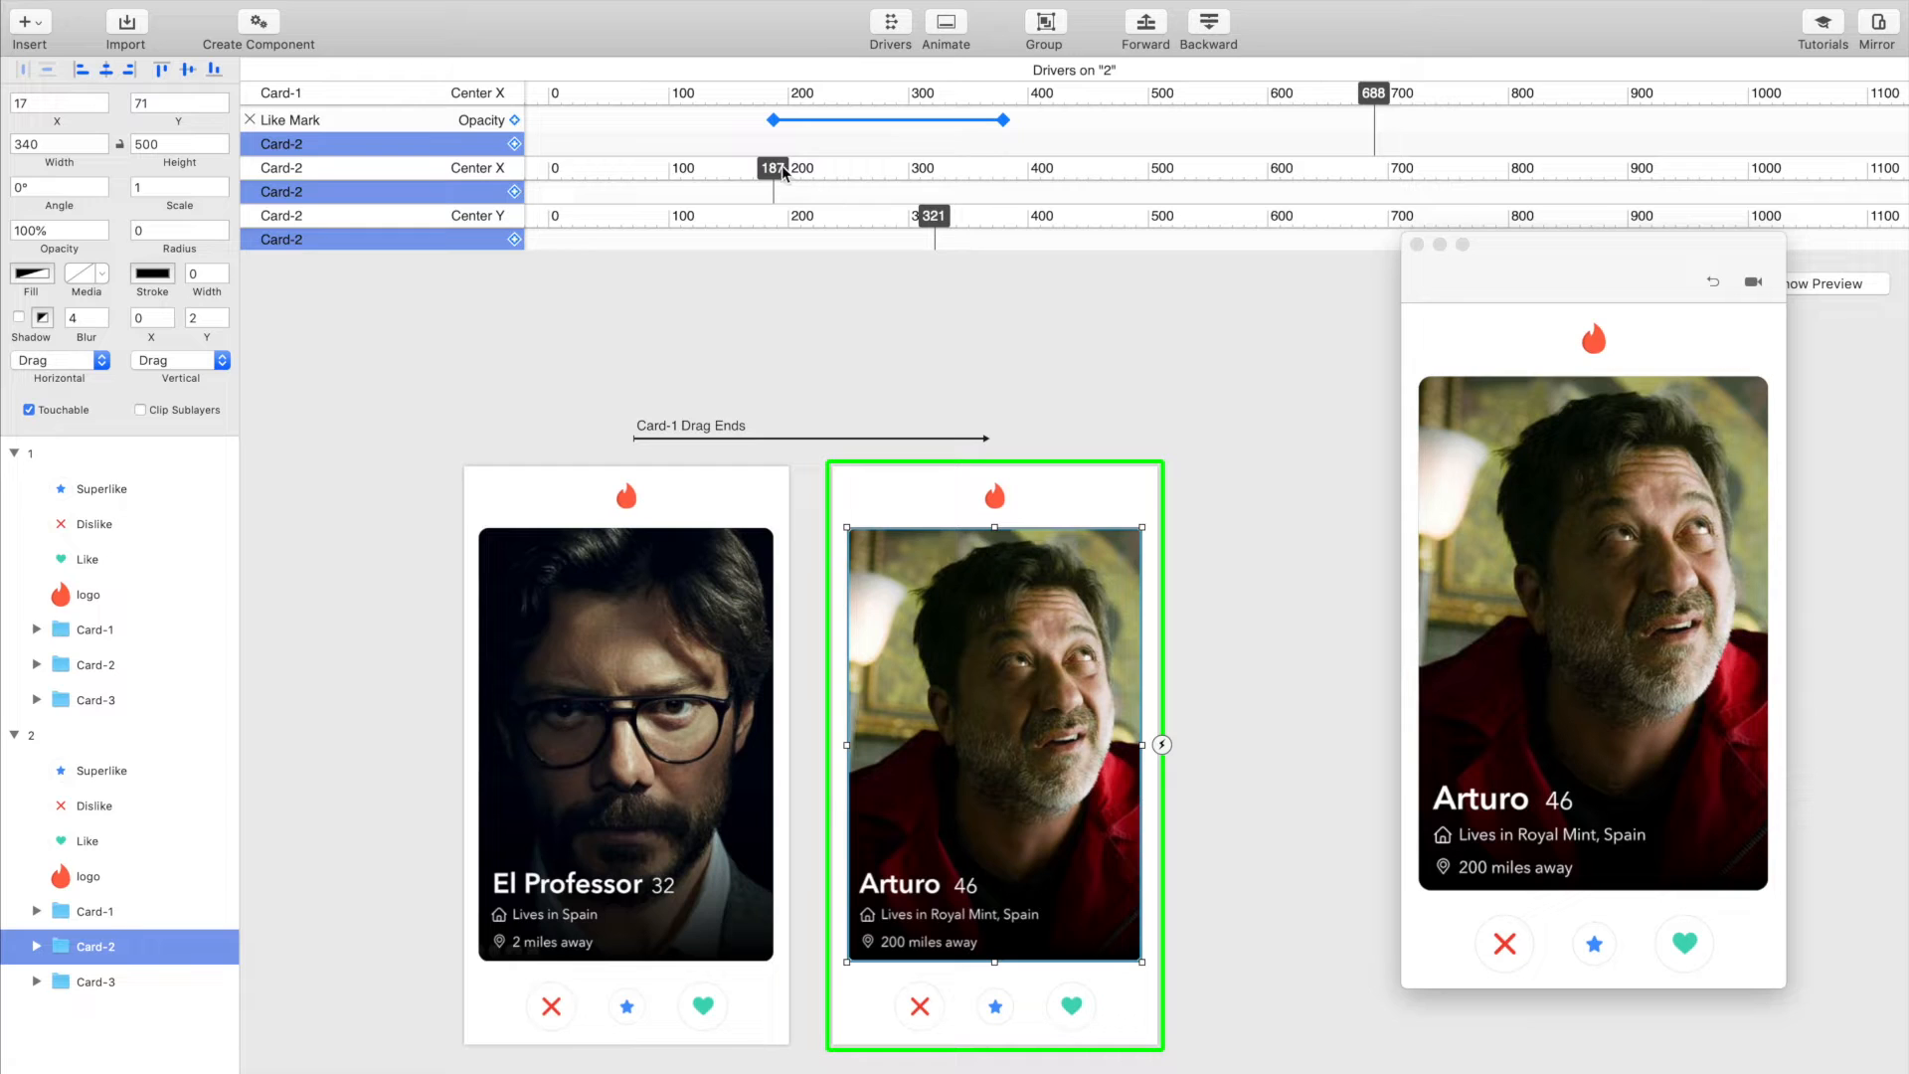
left_click(782, 175)
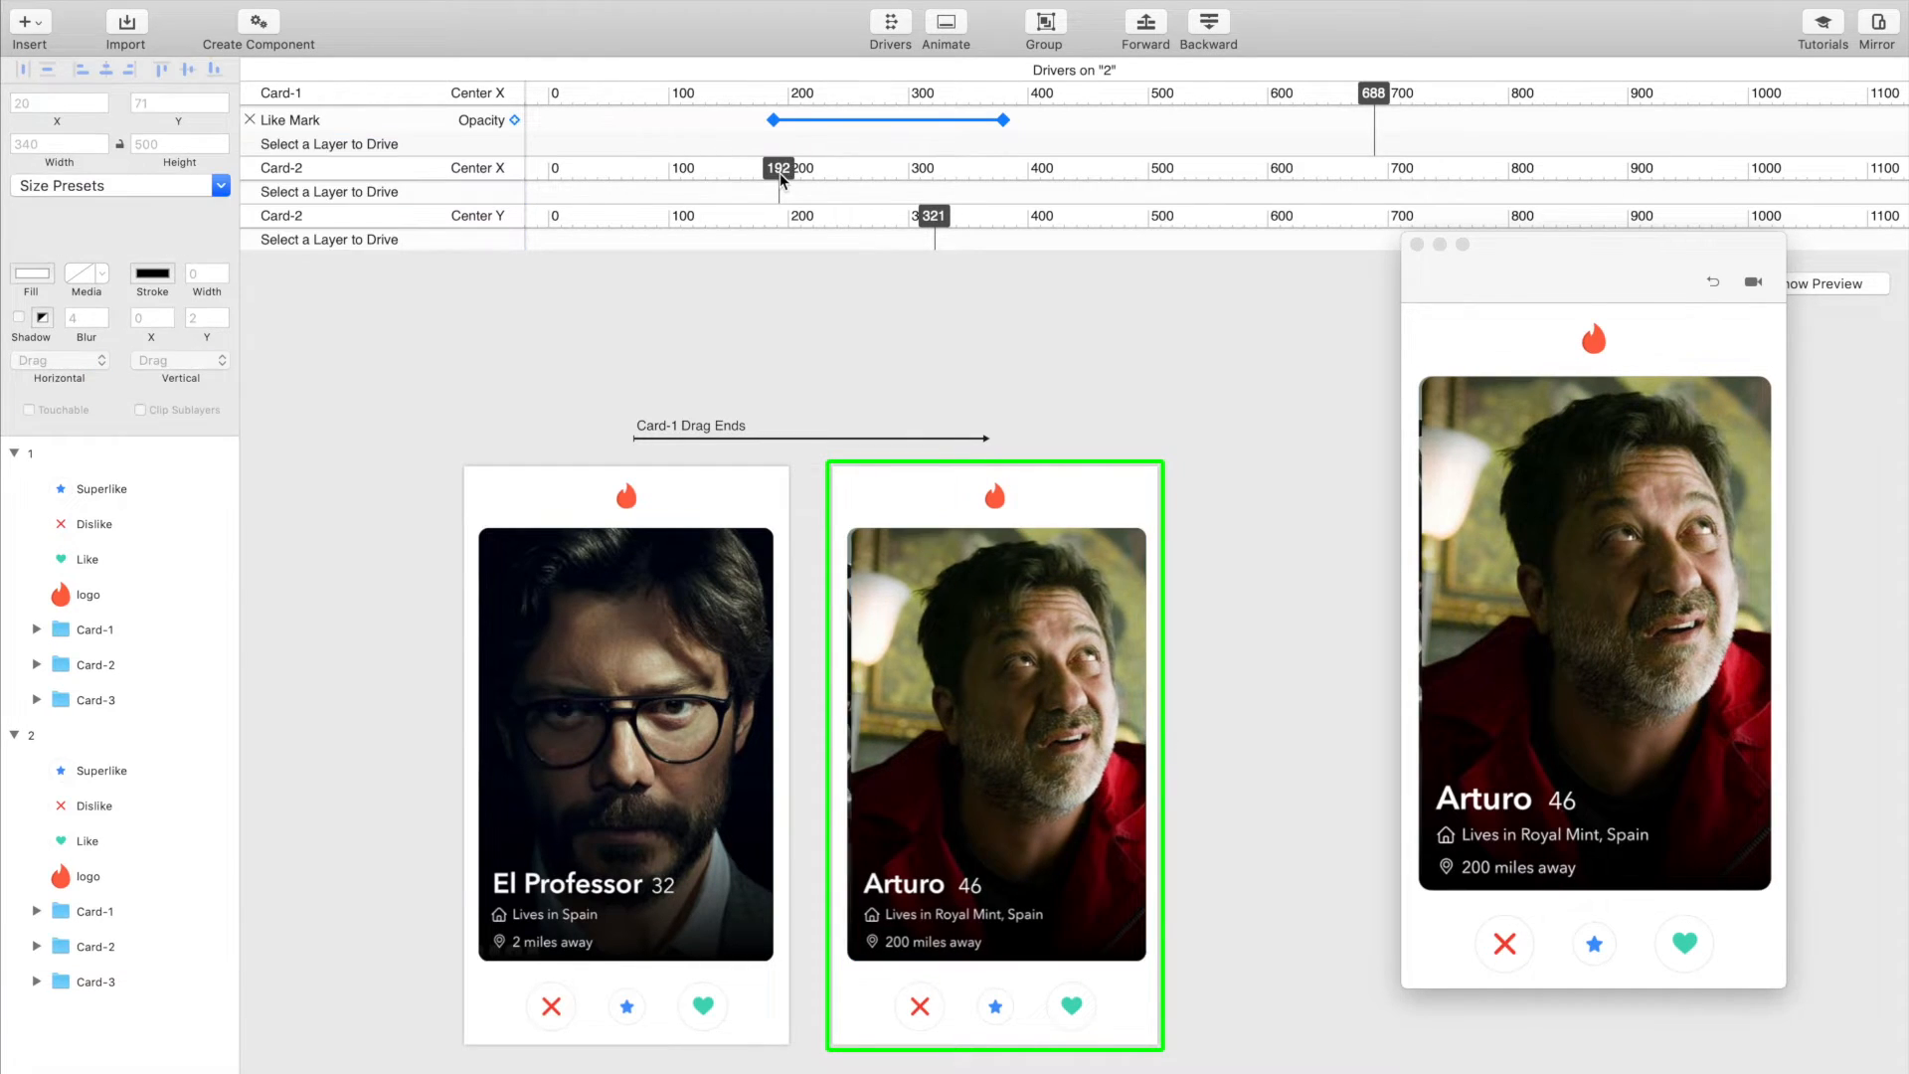
left_click(109, 953)
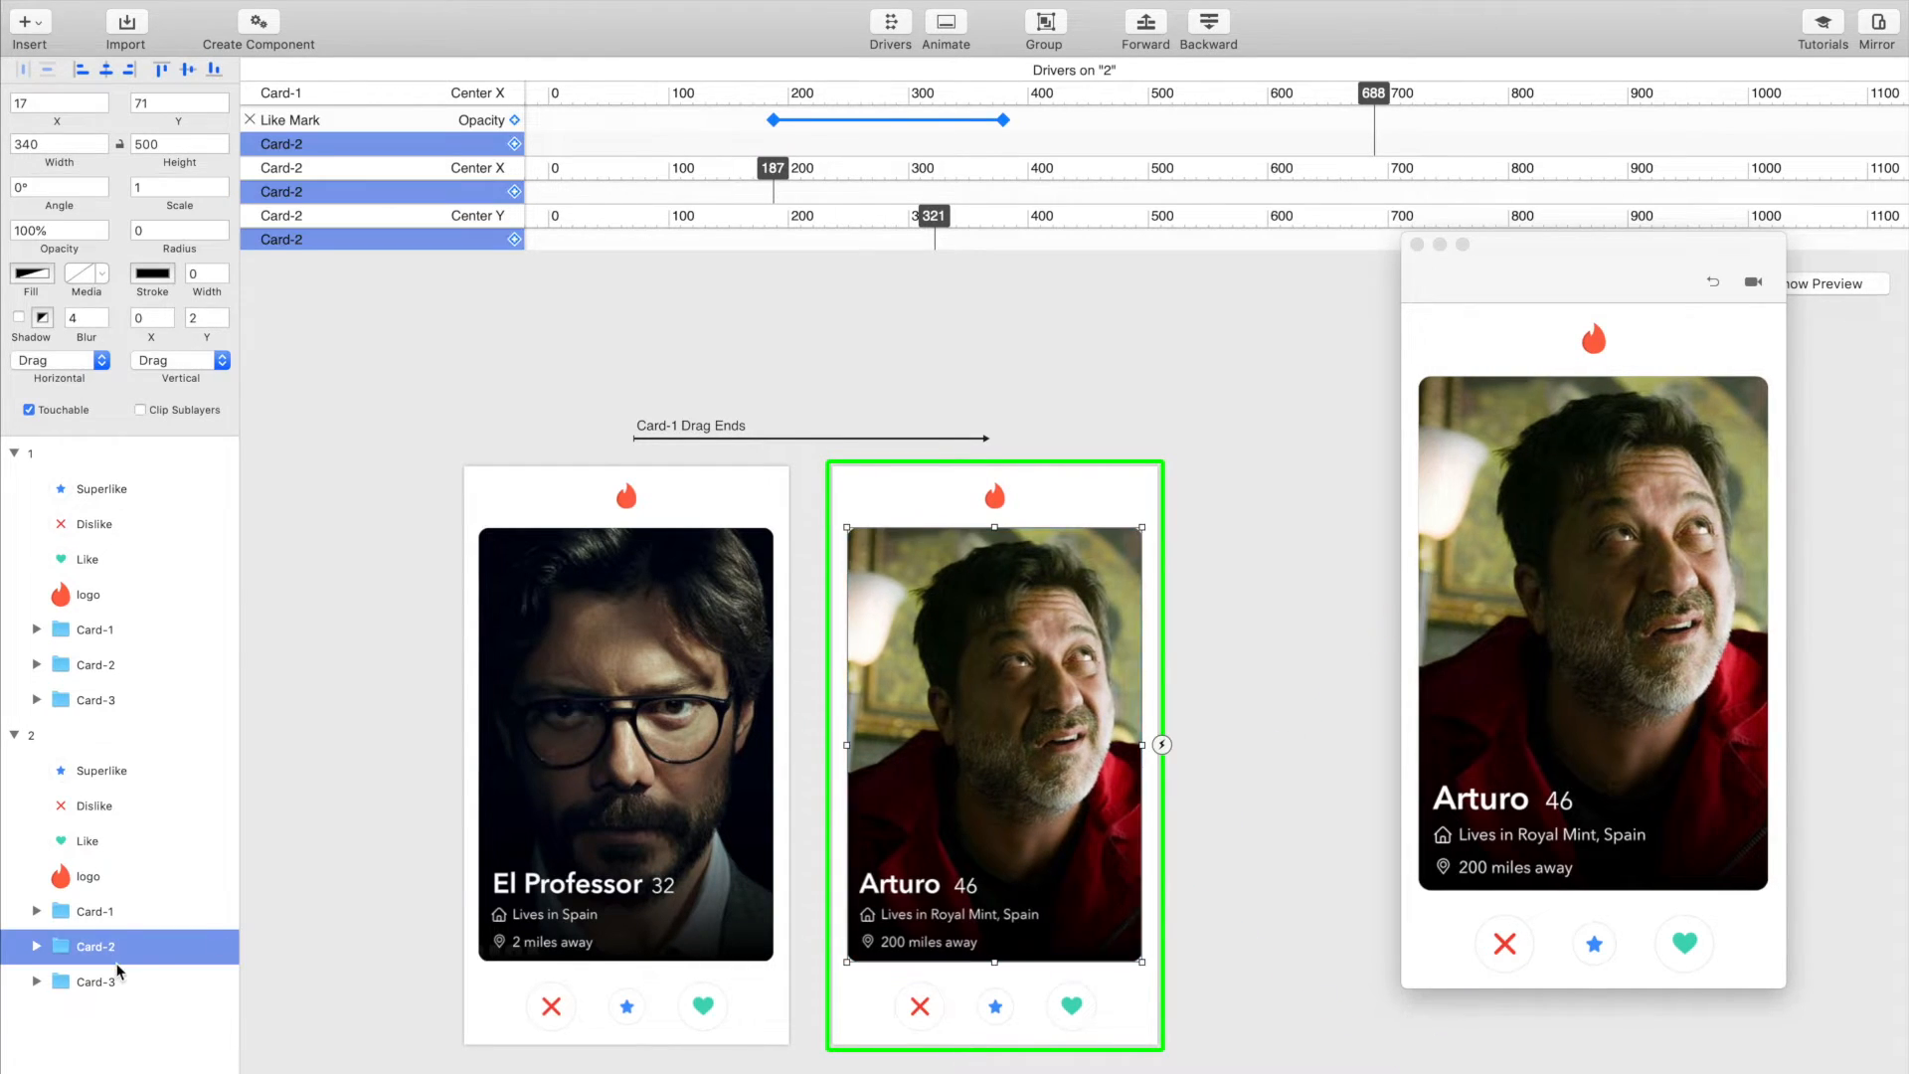
scroll(504, 193, "up", 1)
left_click(514, 199)
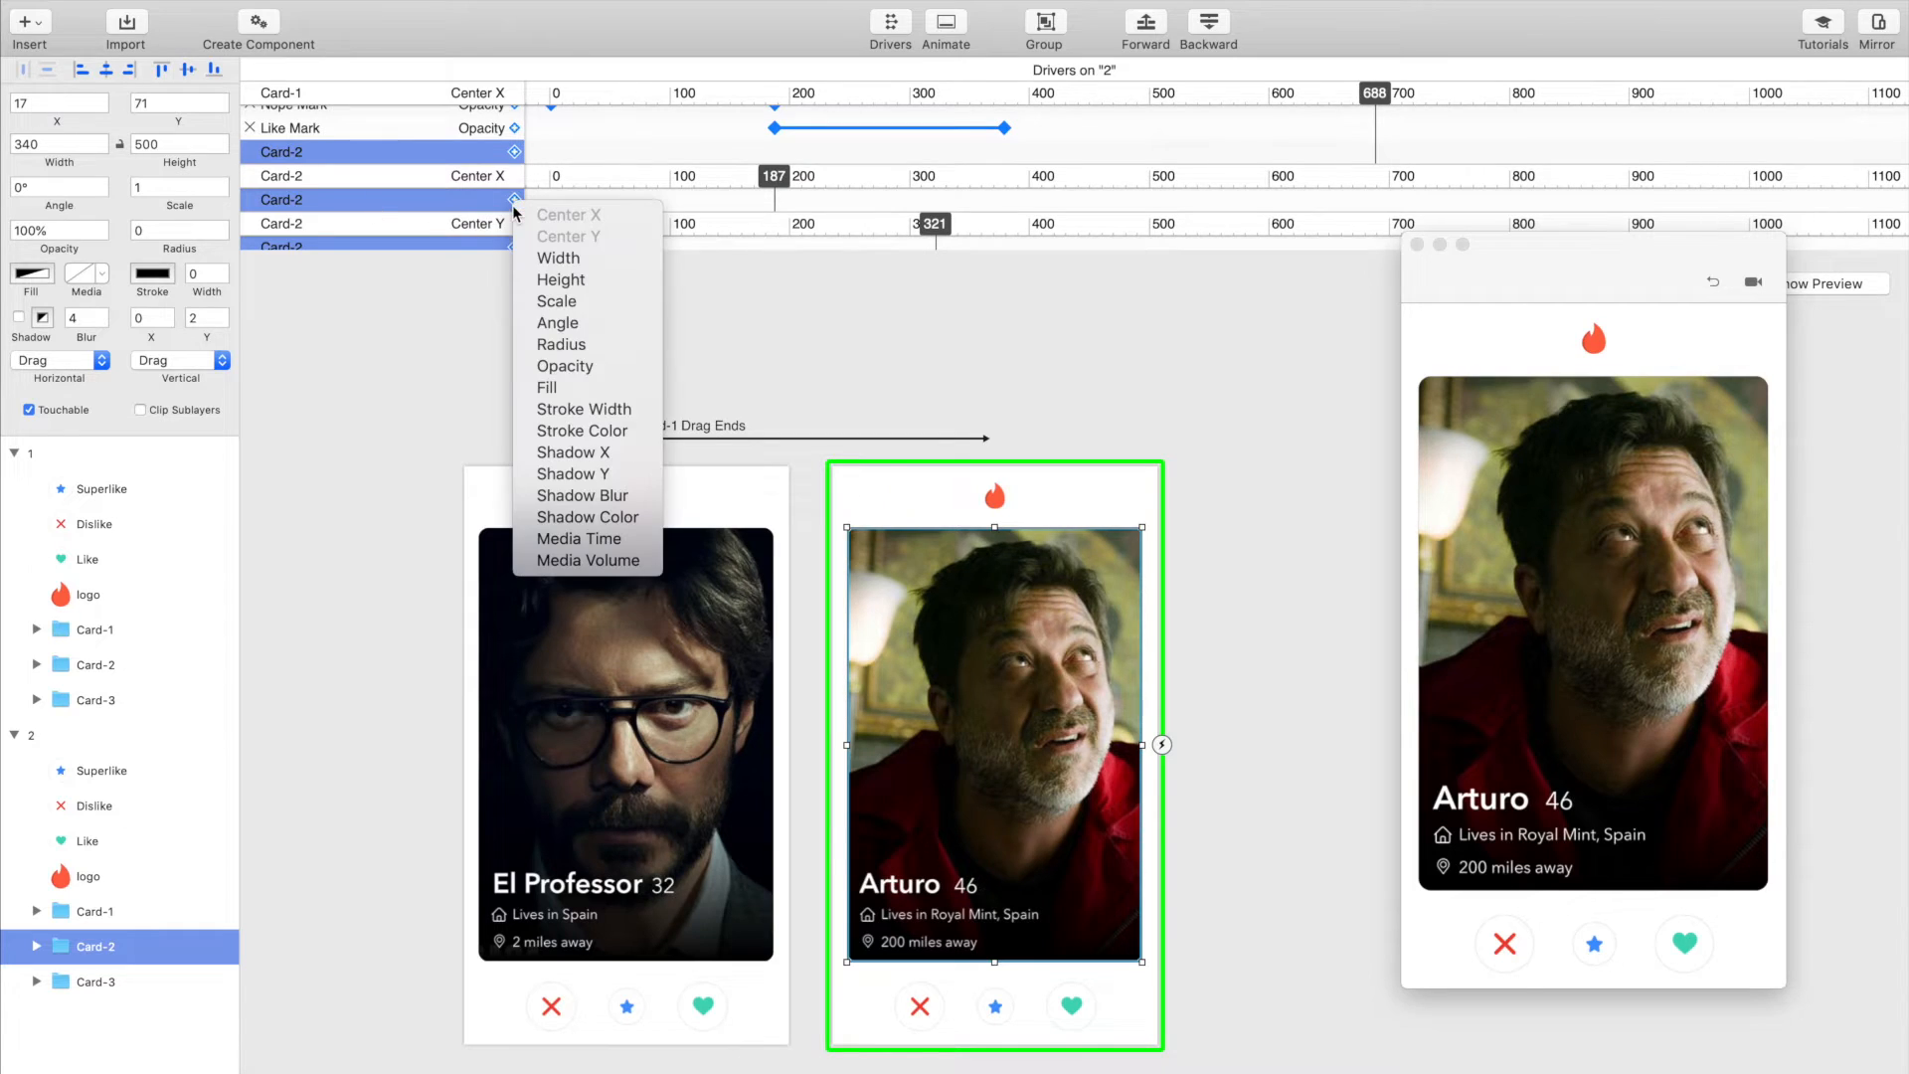
left_click(593, 324)
Step: Set Card-2's angle to 30° at the Center X position aligned with the Like Mark's last keyframe
mouse_move(792, 179)
left_mouse_down()
mouse_move(1001, 179)
mouse_move(1006, 202)
left_mouse_up()
left_click(1005, 202)
left_click_drag(42, 188, 3, 187)
type("30")
key("Return")
Step: Set Card-2's angle to -30° at Center X 0
left_click_drag(1008, 177, 553, 187)
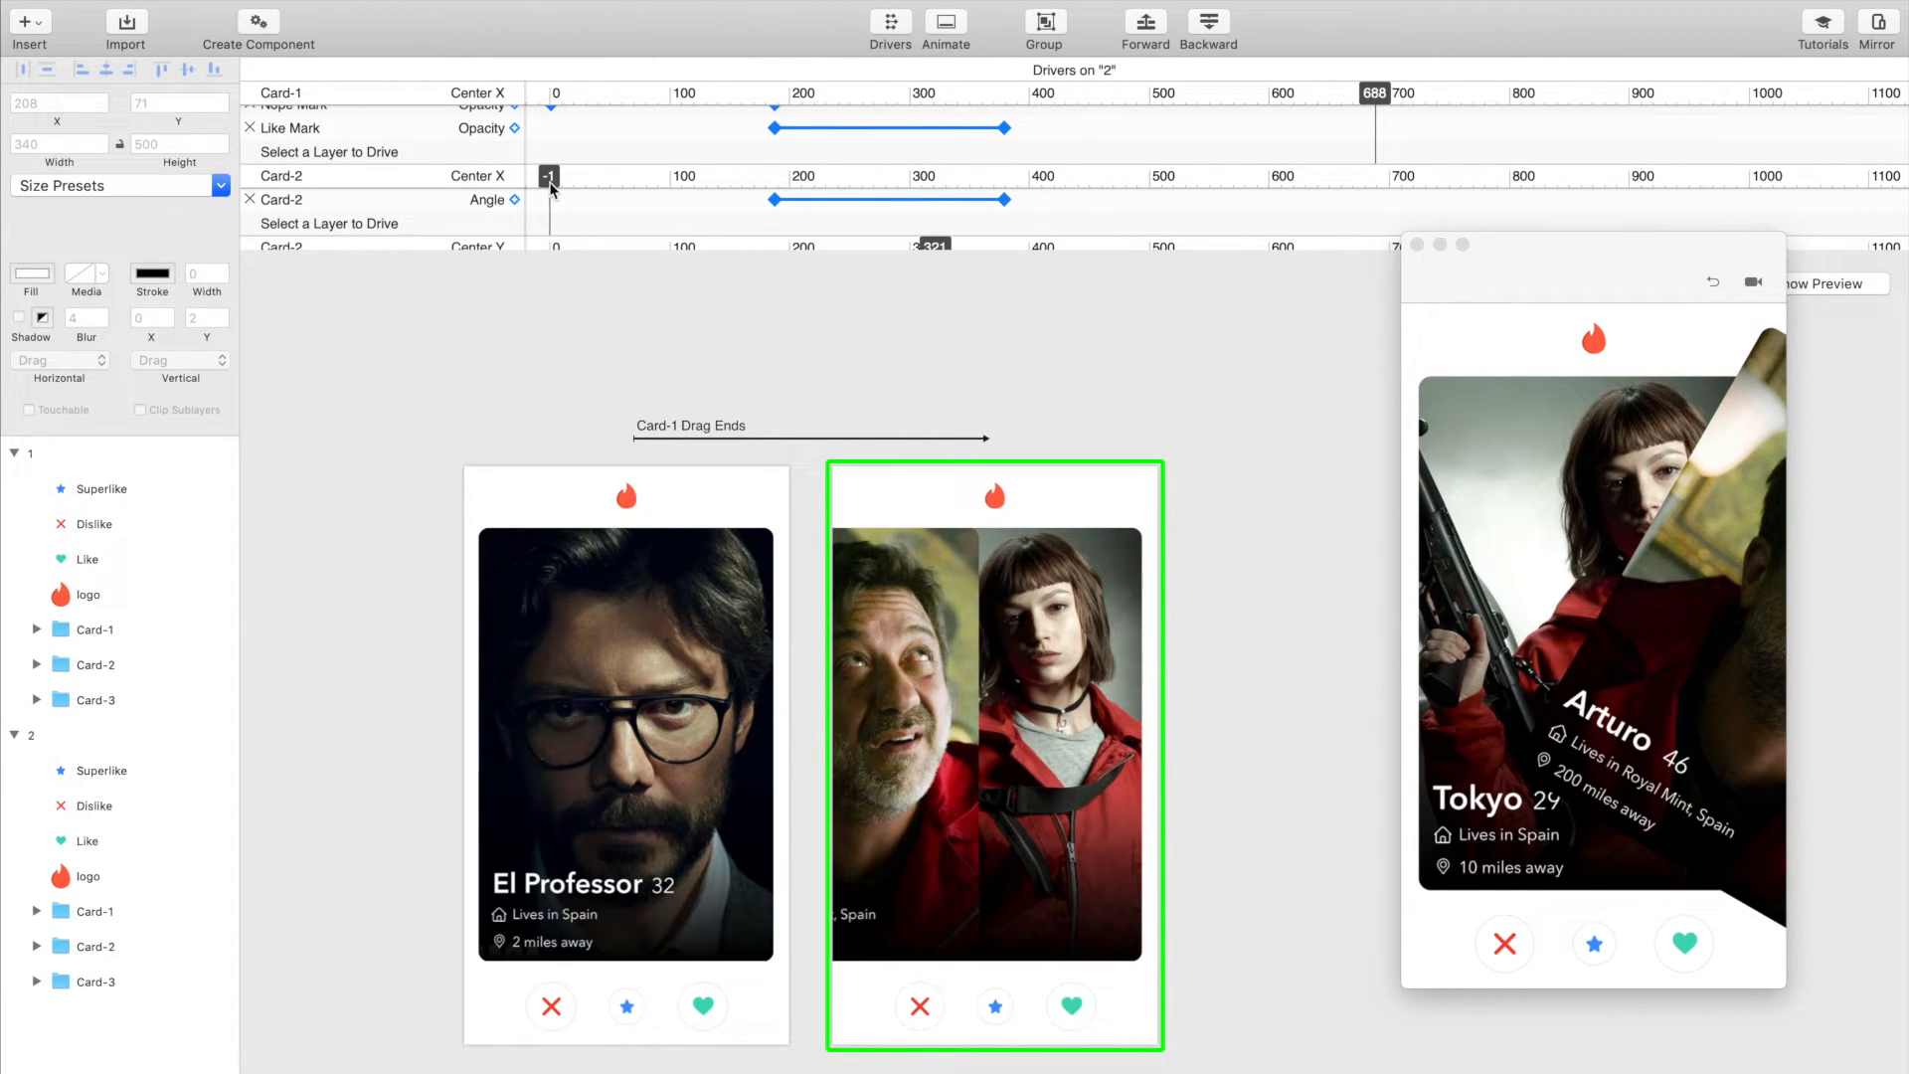
left_click(95, 947)
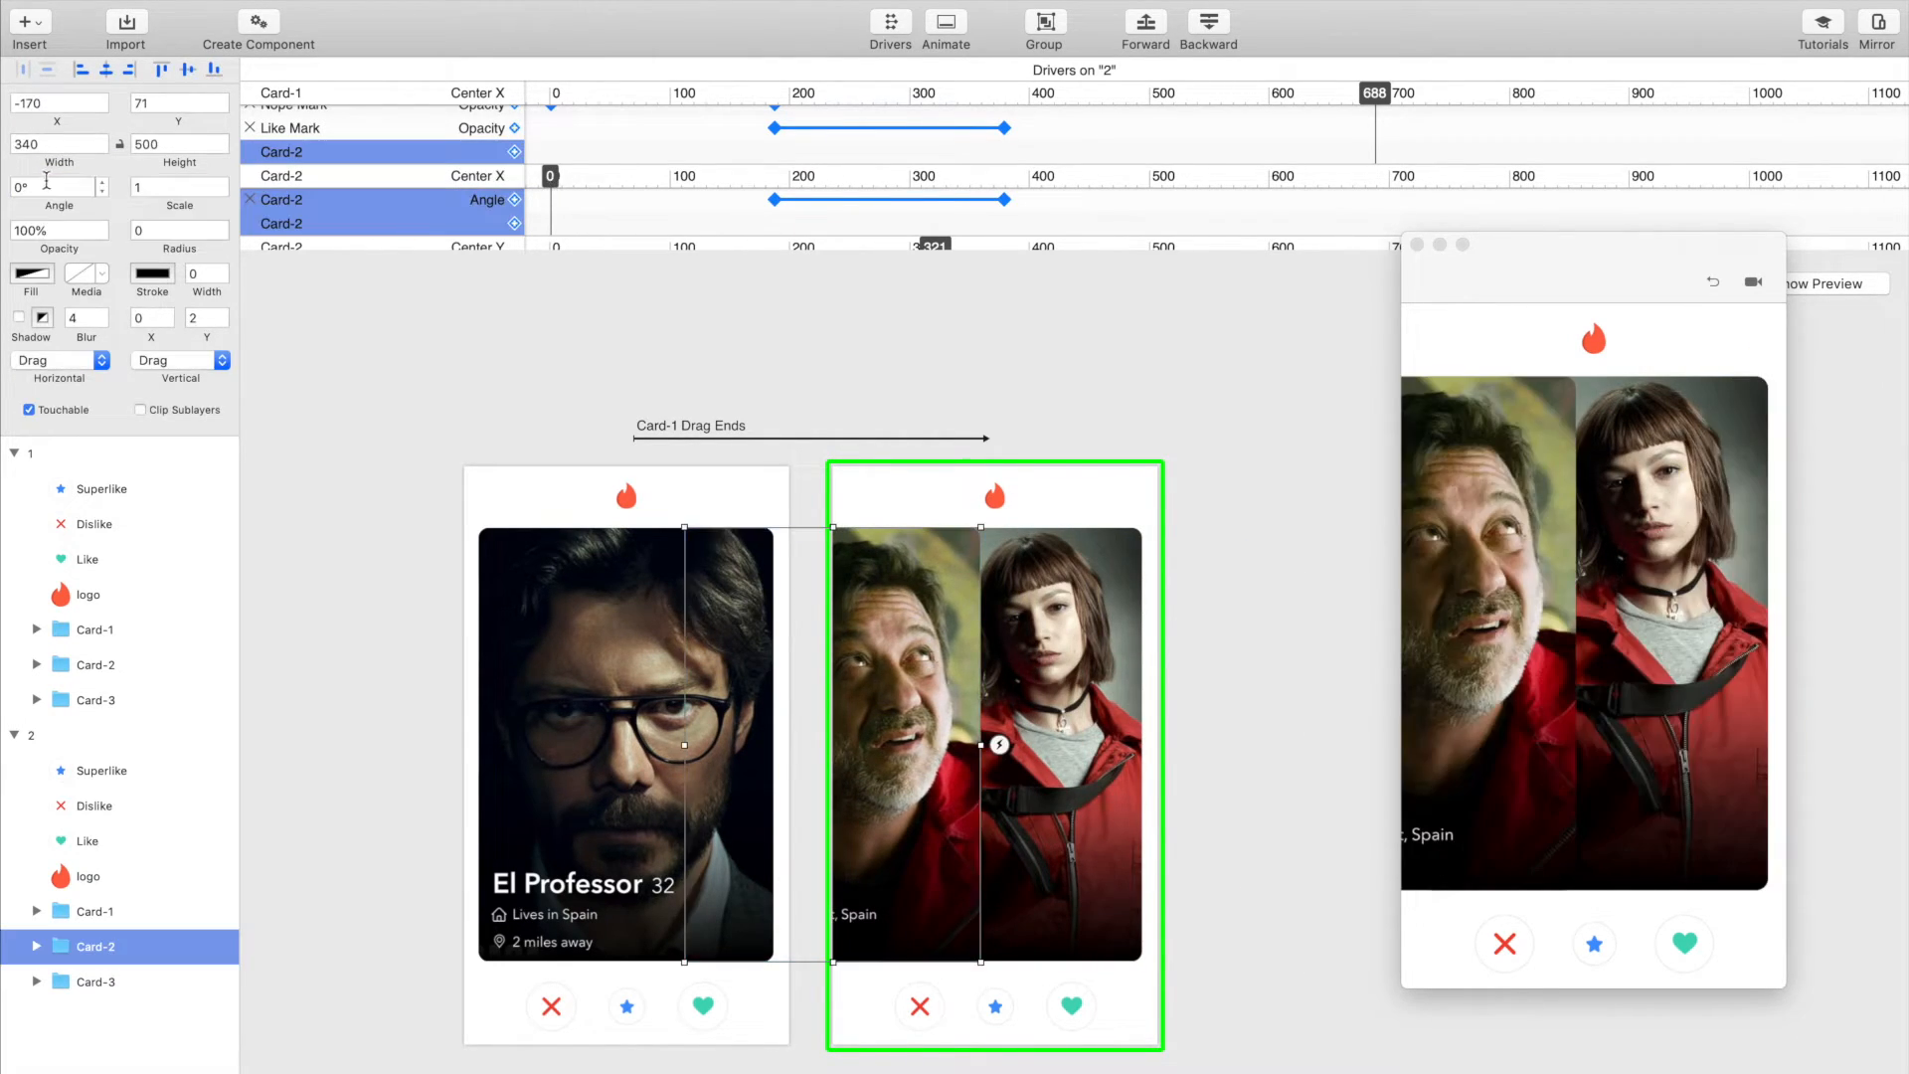
left_click_drag(97, 187, 6, 187)
type("-30")
key("Return")
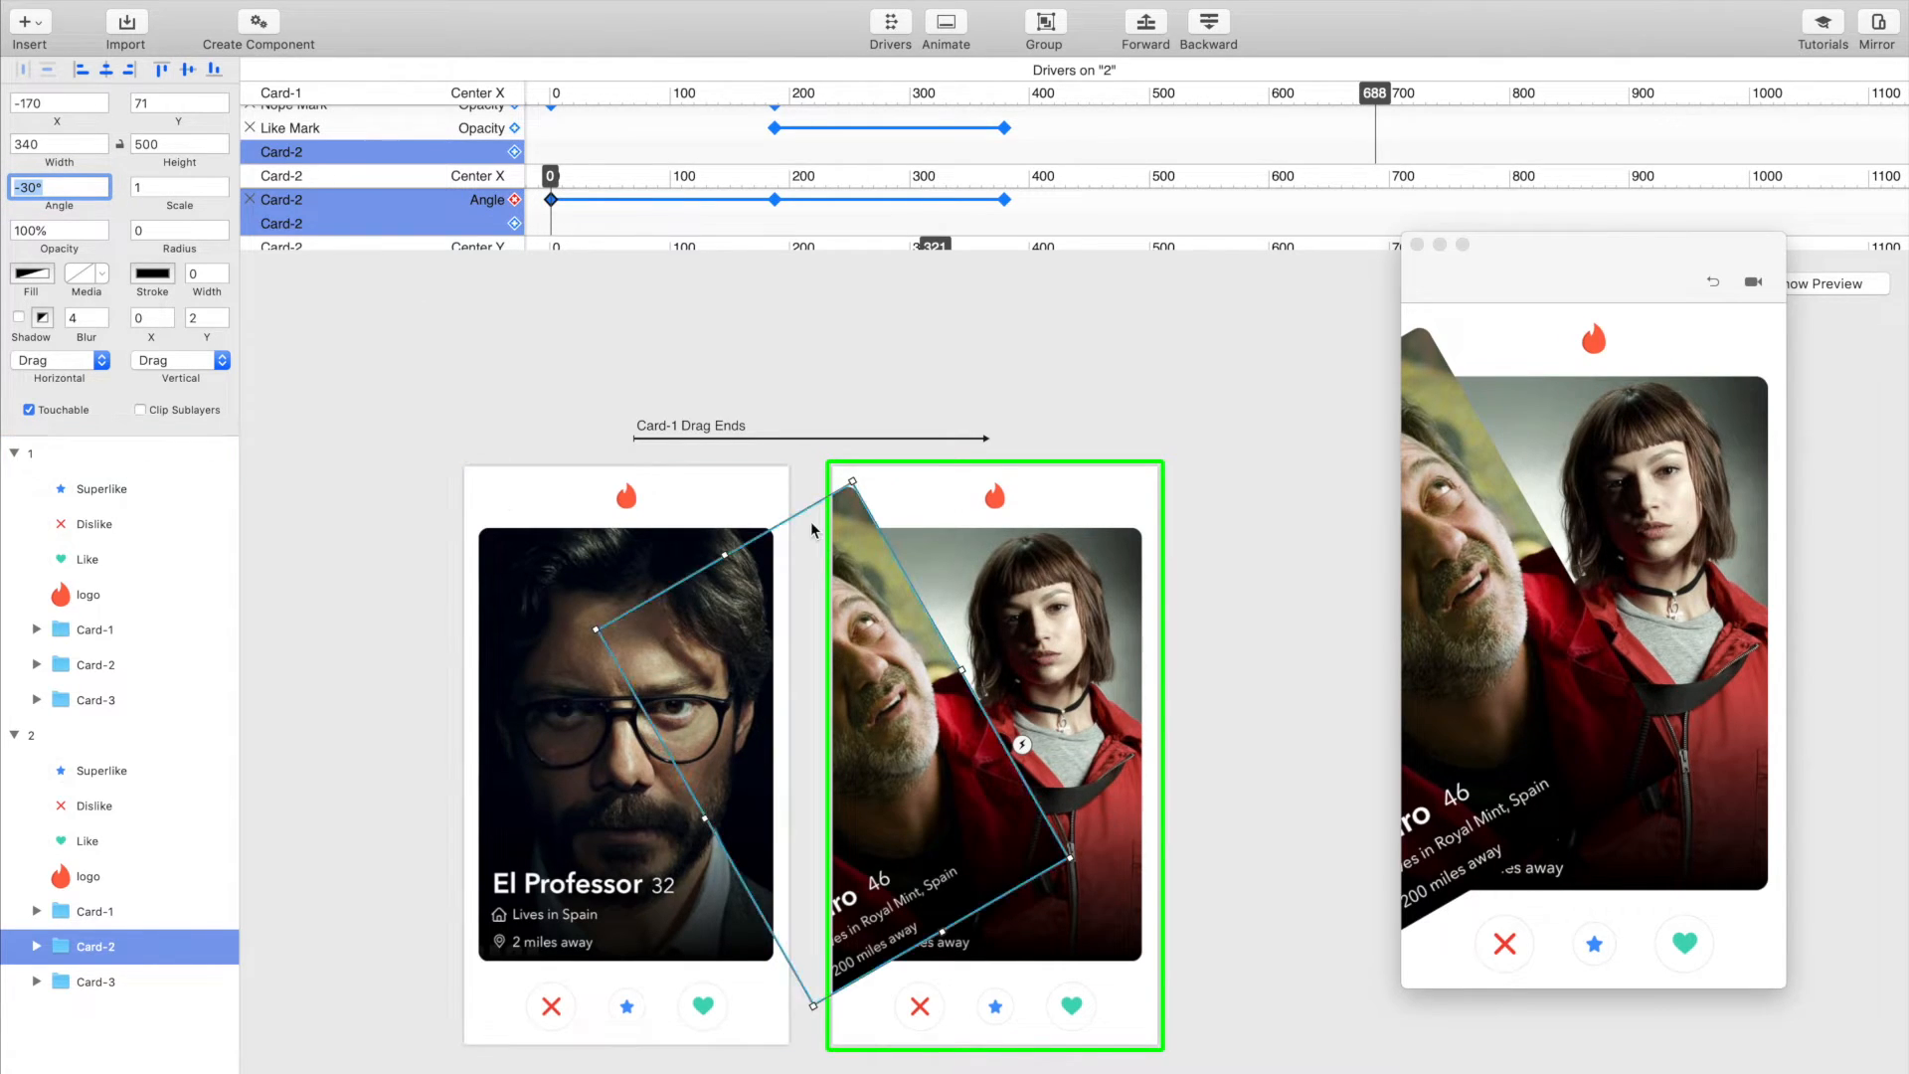
Step: Add Nope Mark 2's Opacity to Card-2's Center X driver in artboard 2 and set it to 100% at Center X 0
left_click(36, 947)
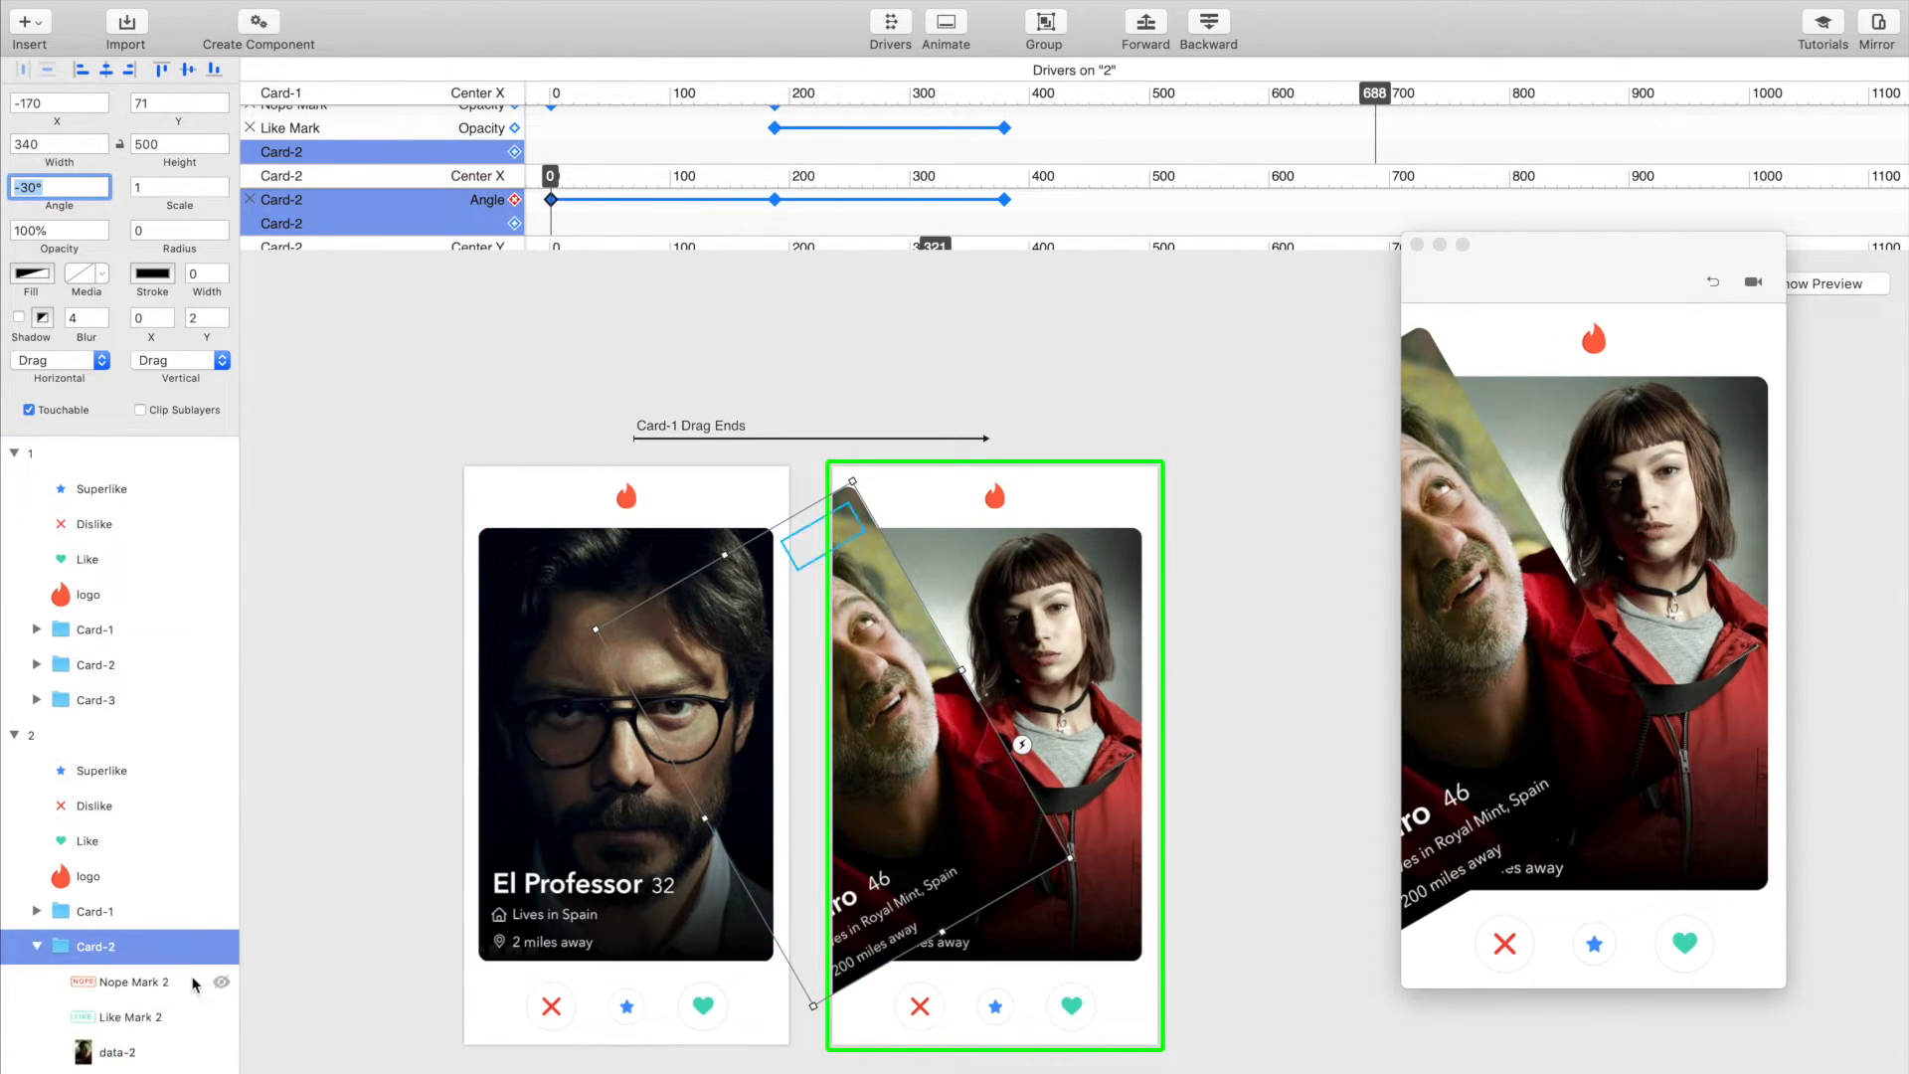
left_click(140, 984)
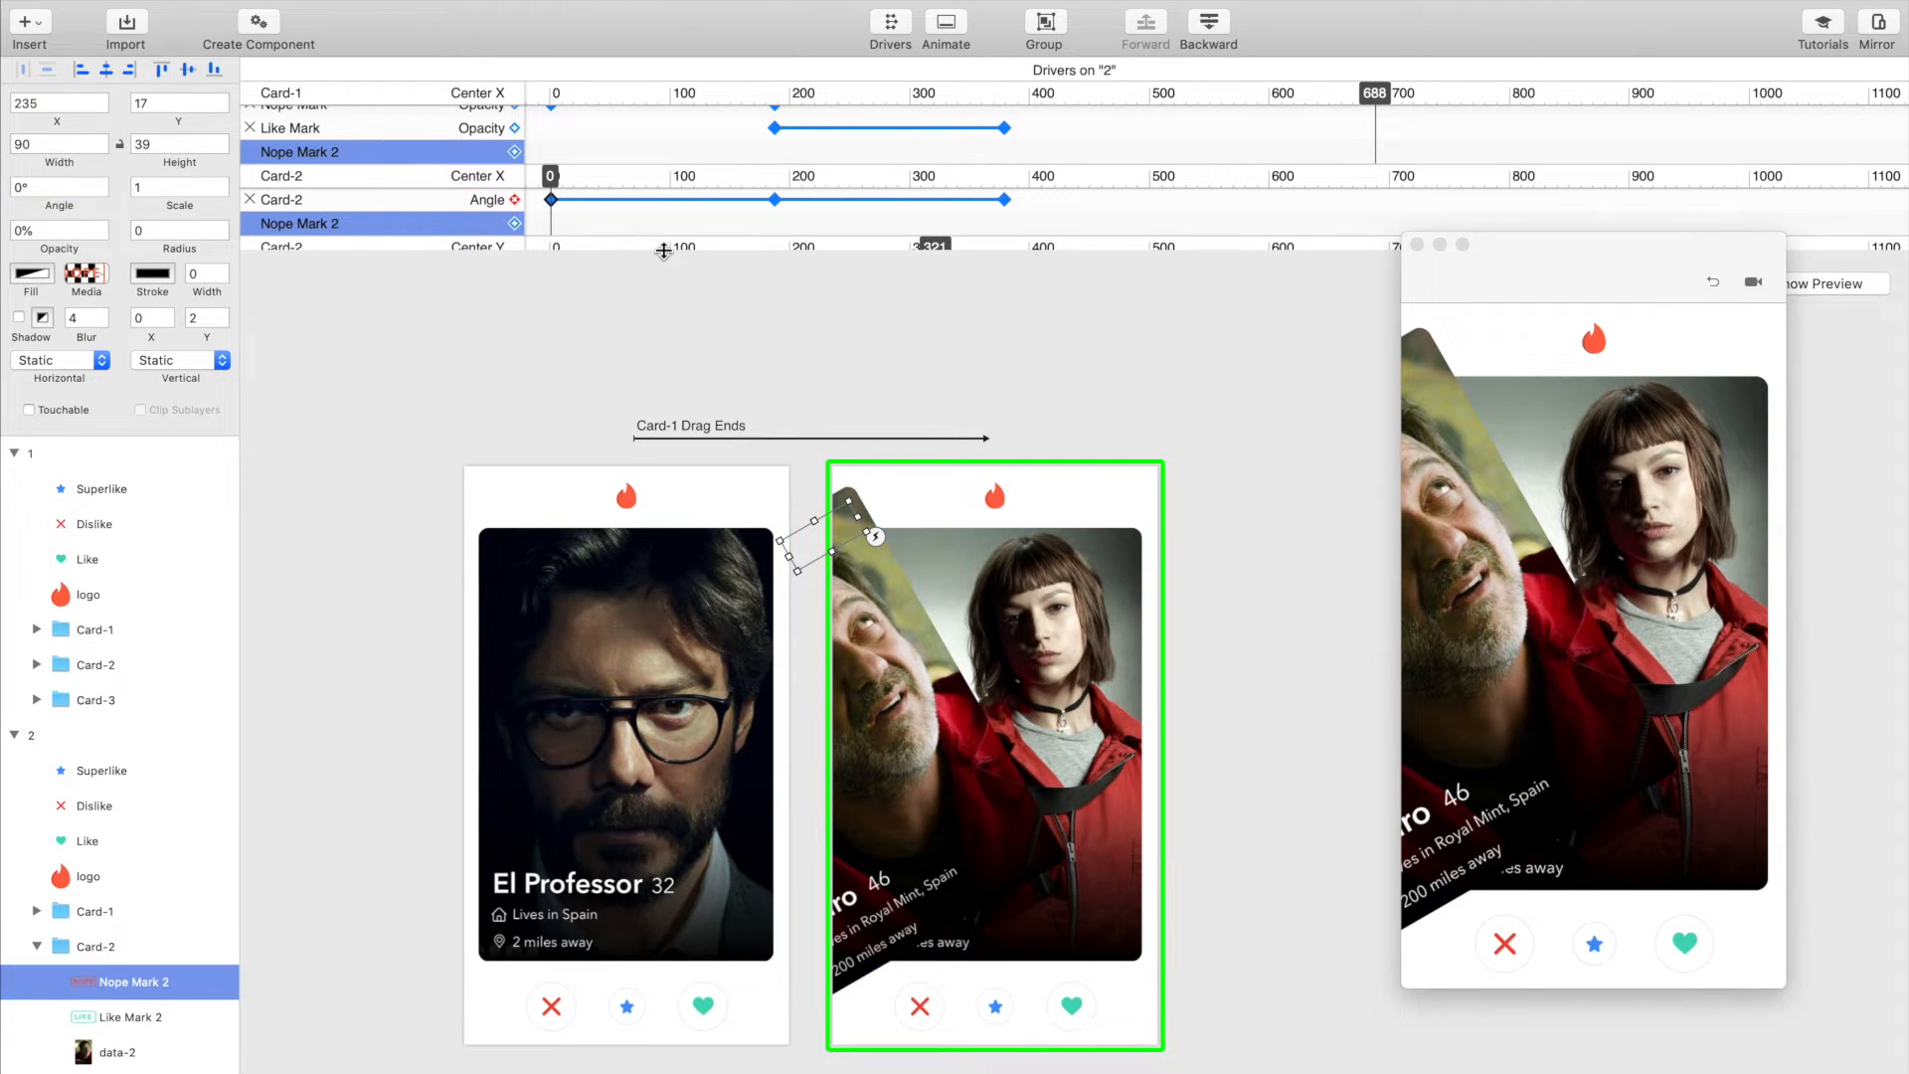
left_click_drag(660, 248, 657, 398)
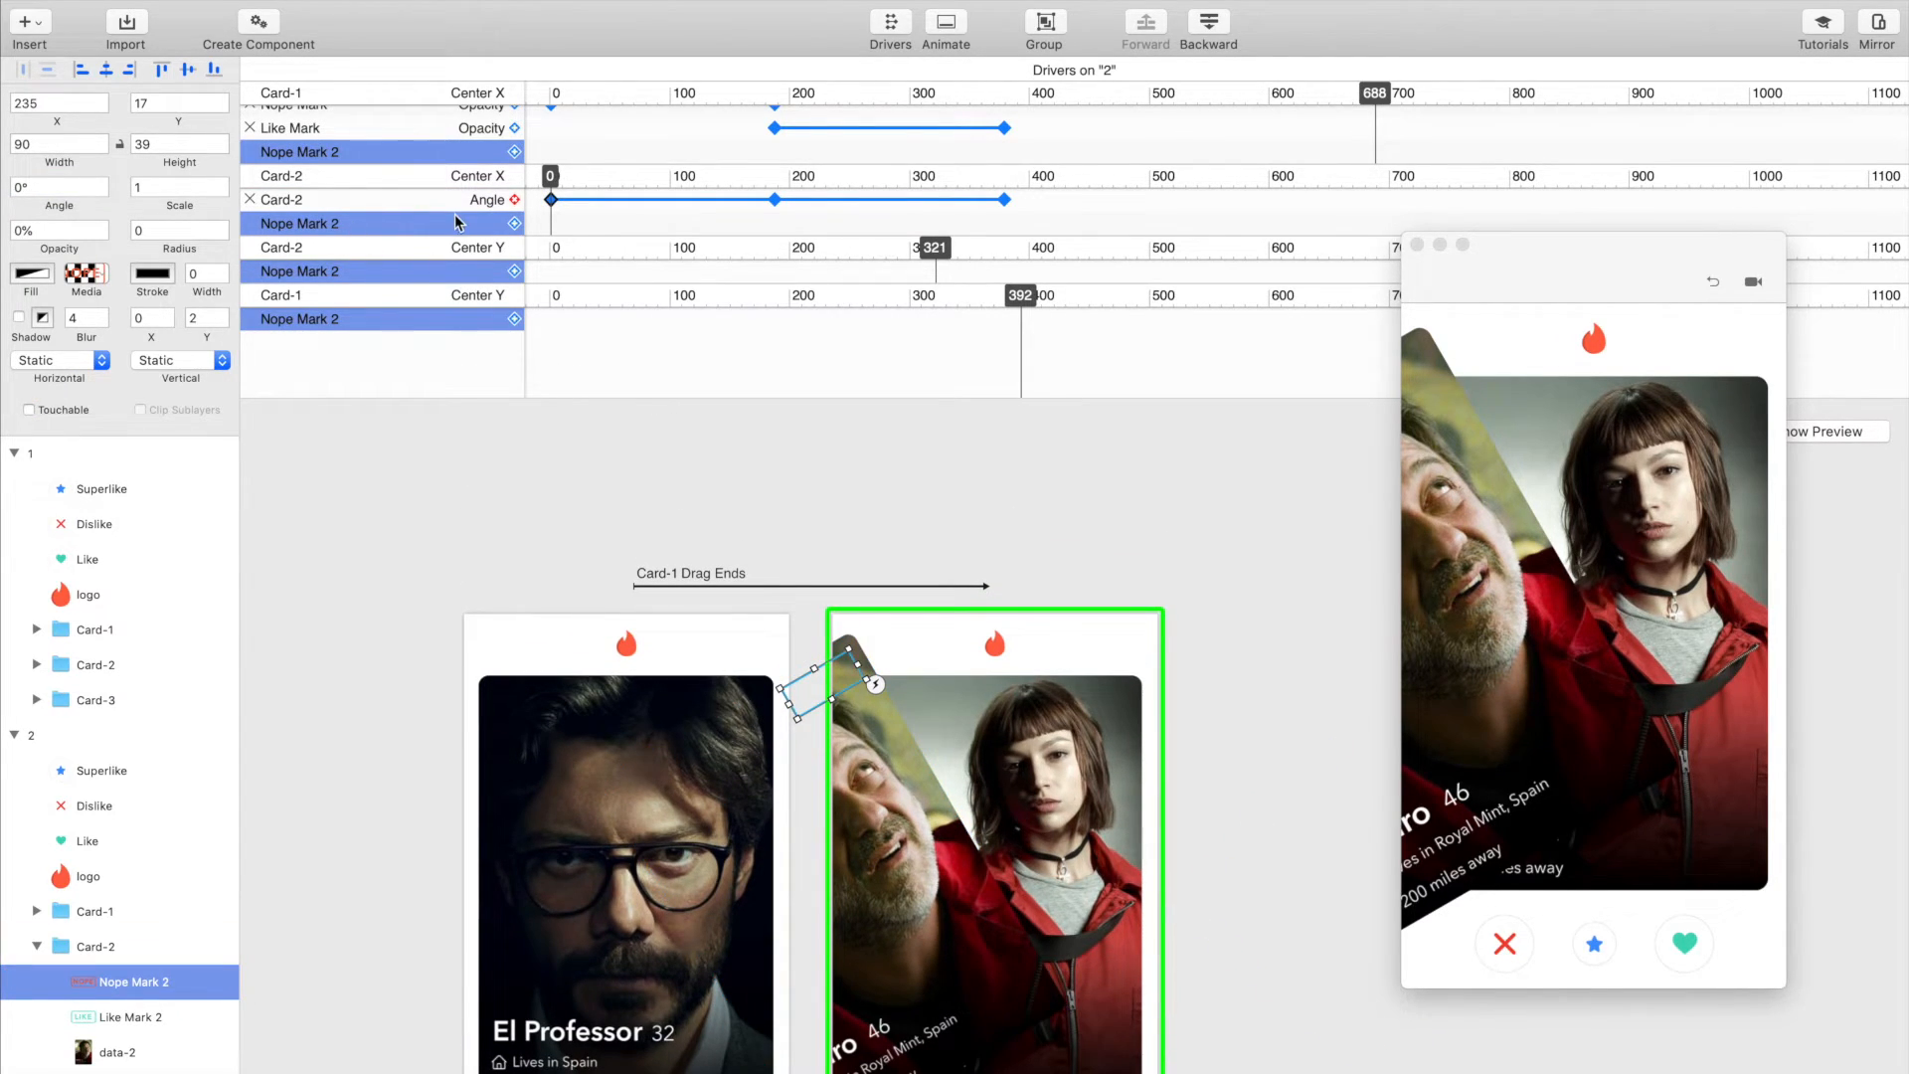
left_click(515, 224)
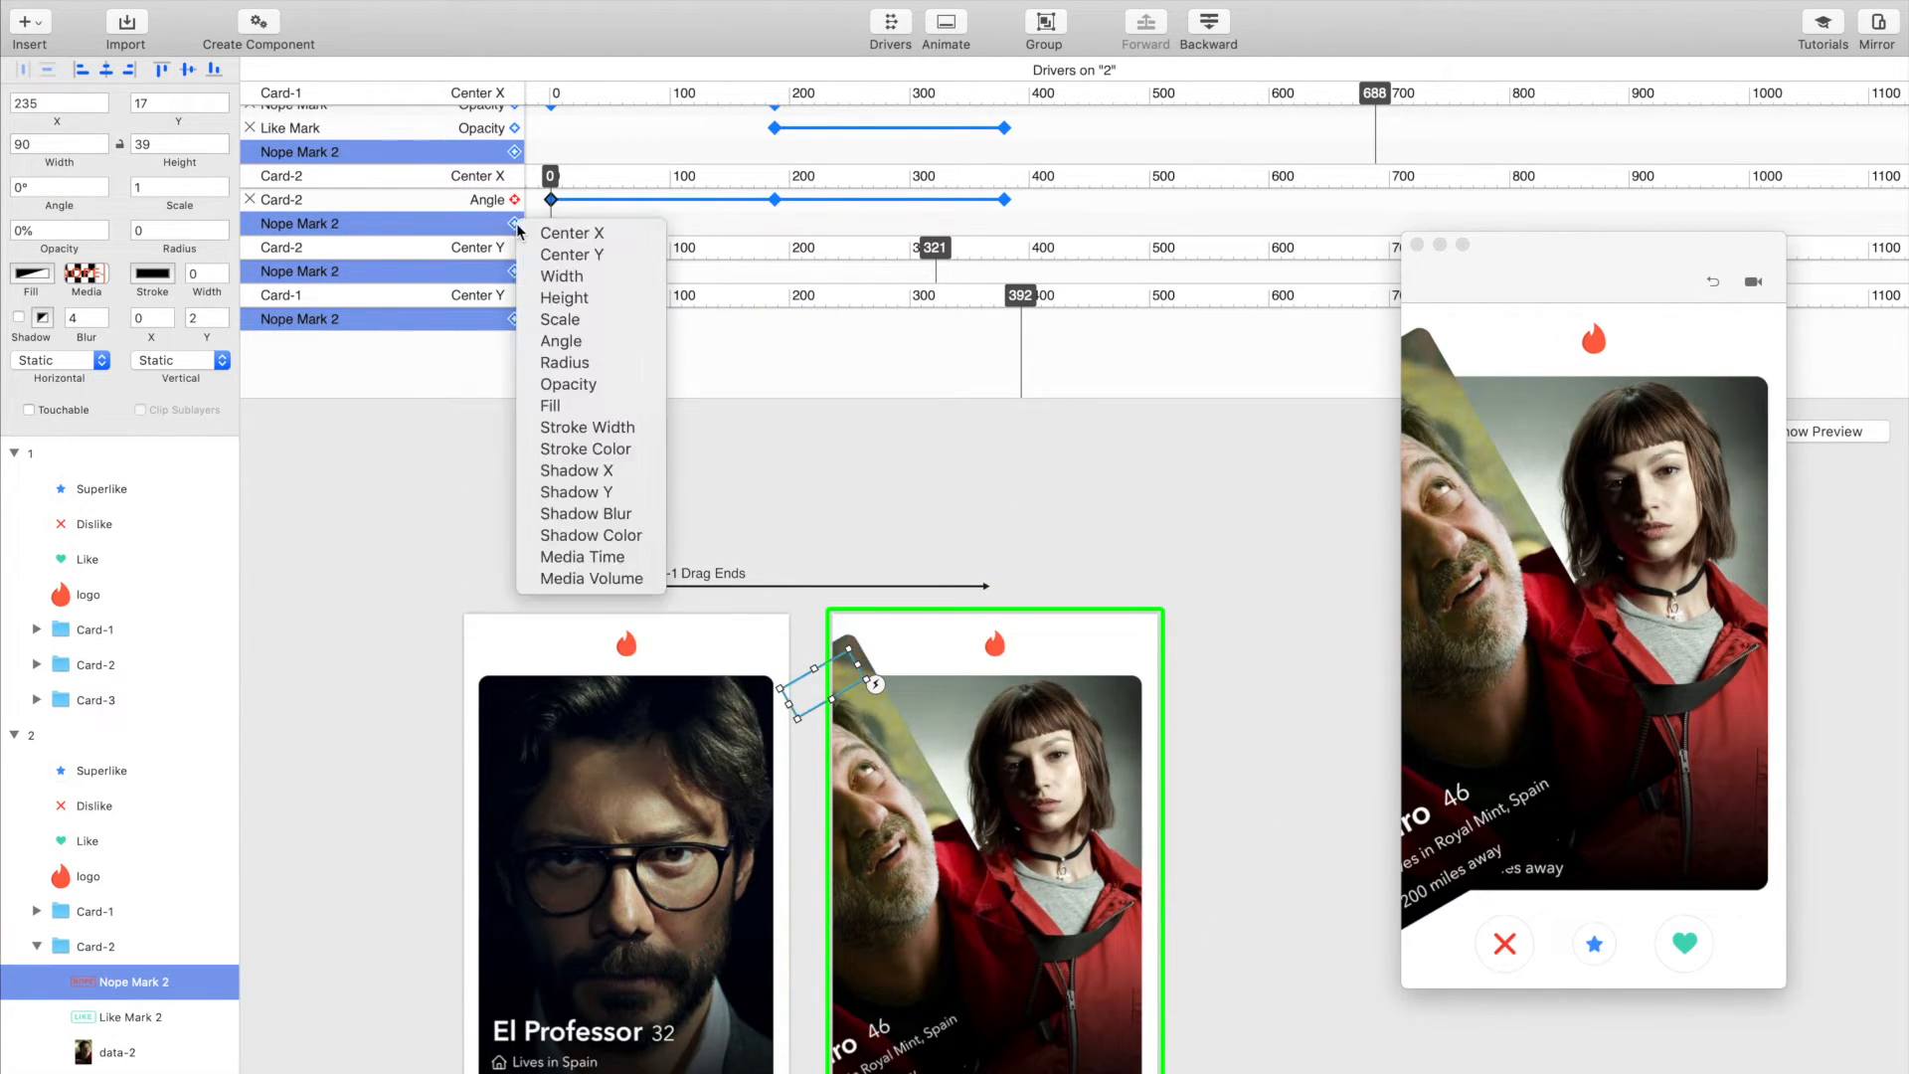
left_click(569, 384)
left_click(60, 230)
type("100")
key("Return")
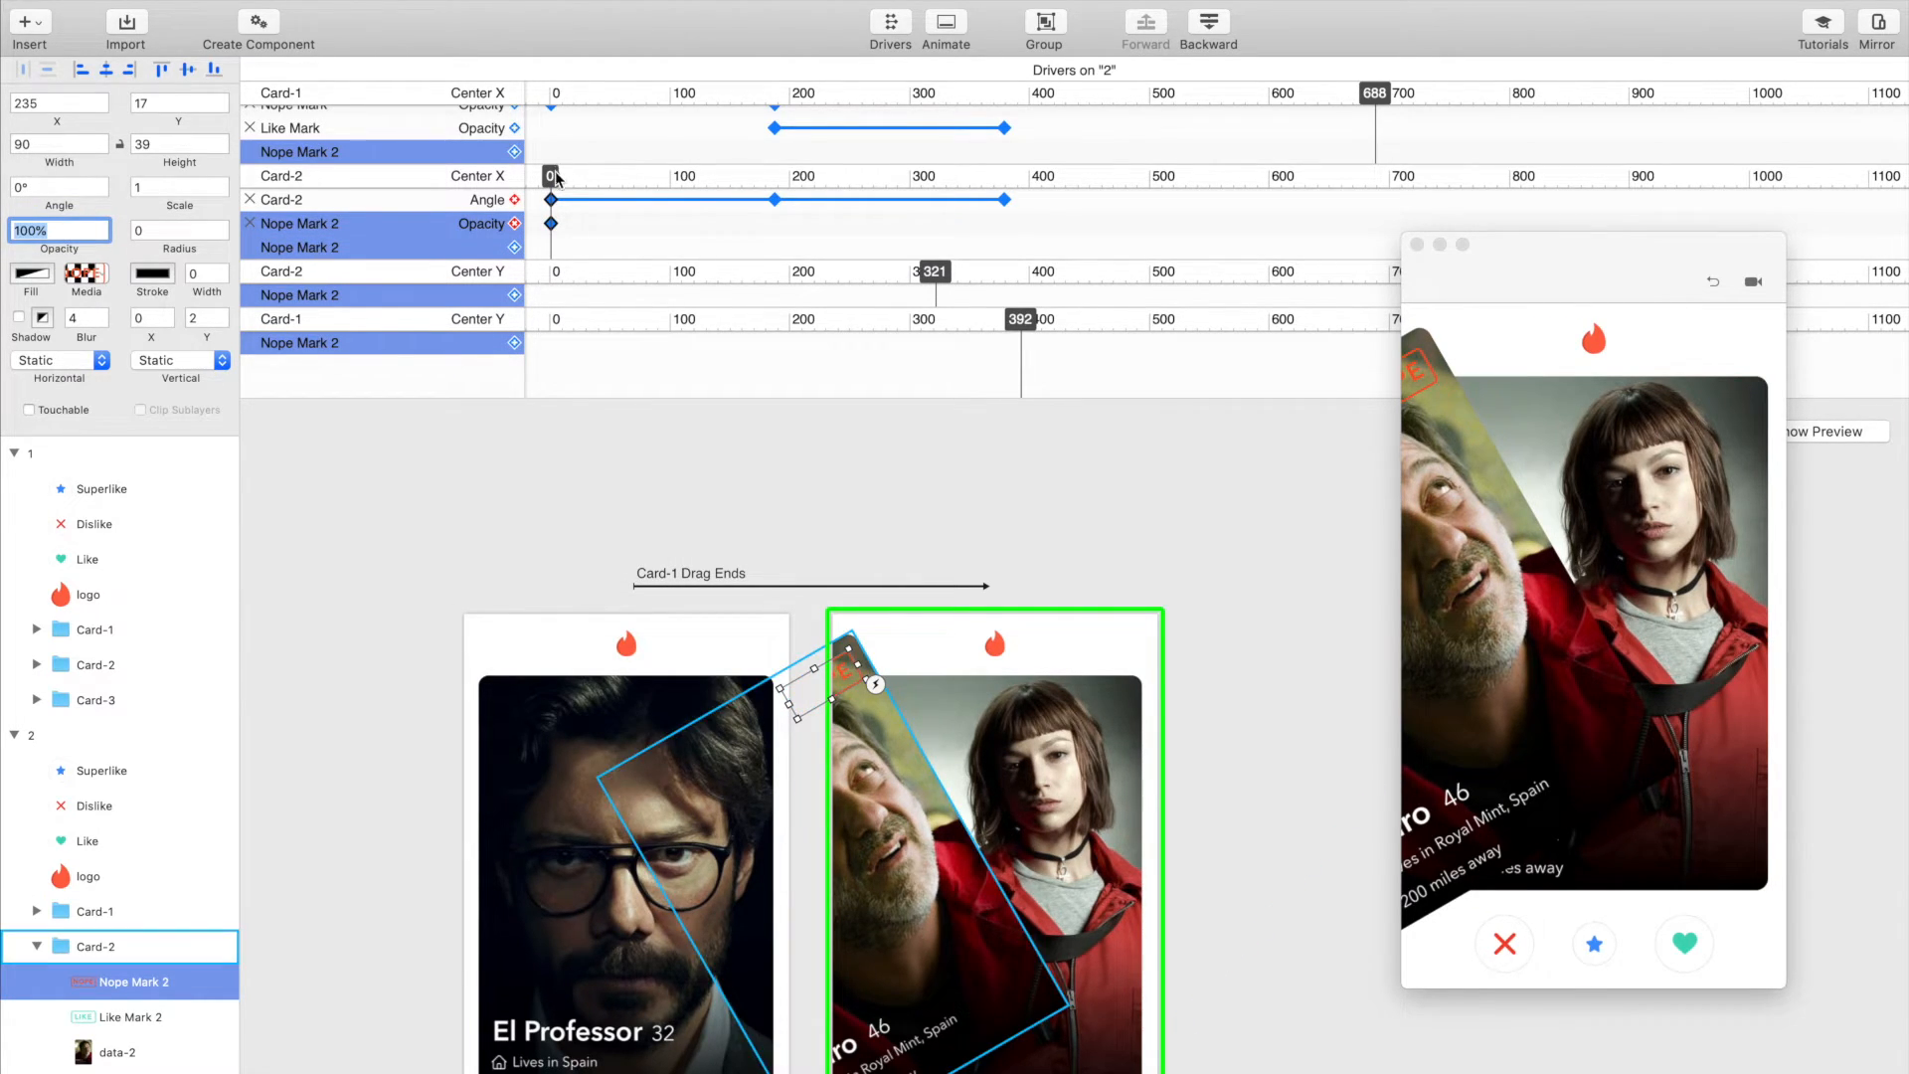
Step: Set Nope Mark 2's opacity to 0% at Card-2's Center X position 187
left_click_drag(550, 175, 772, 175)
left_click(97, 230)
type("0")
key("Return")
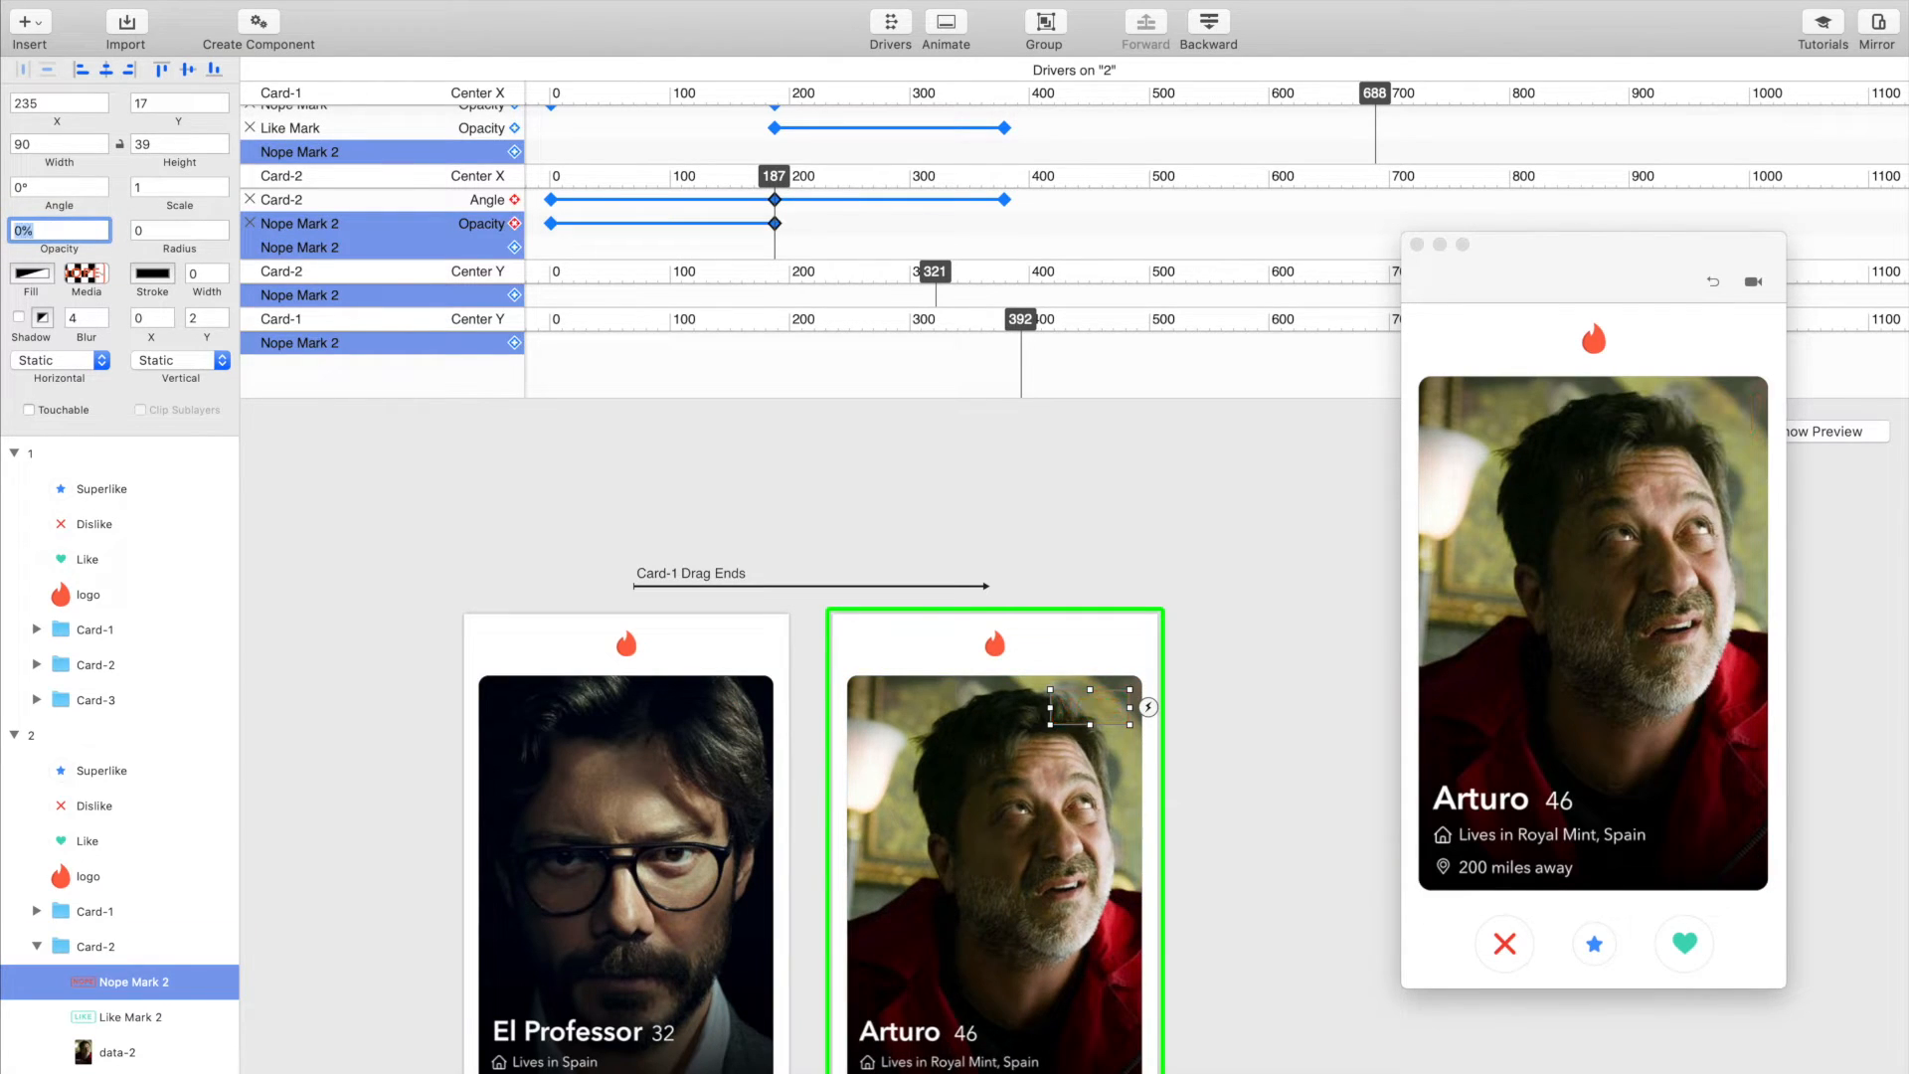
Step: Add Like Mark 2's Opacity to Card-2's Center X driver and set it to 100% at Center X 378
left_click(124, 1016)
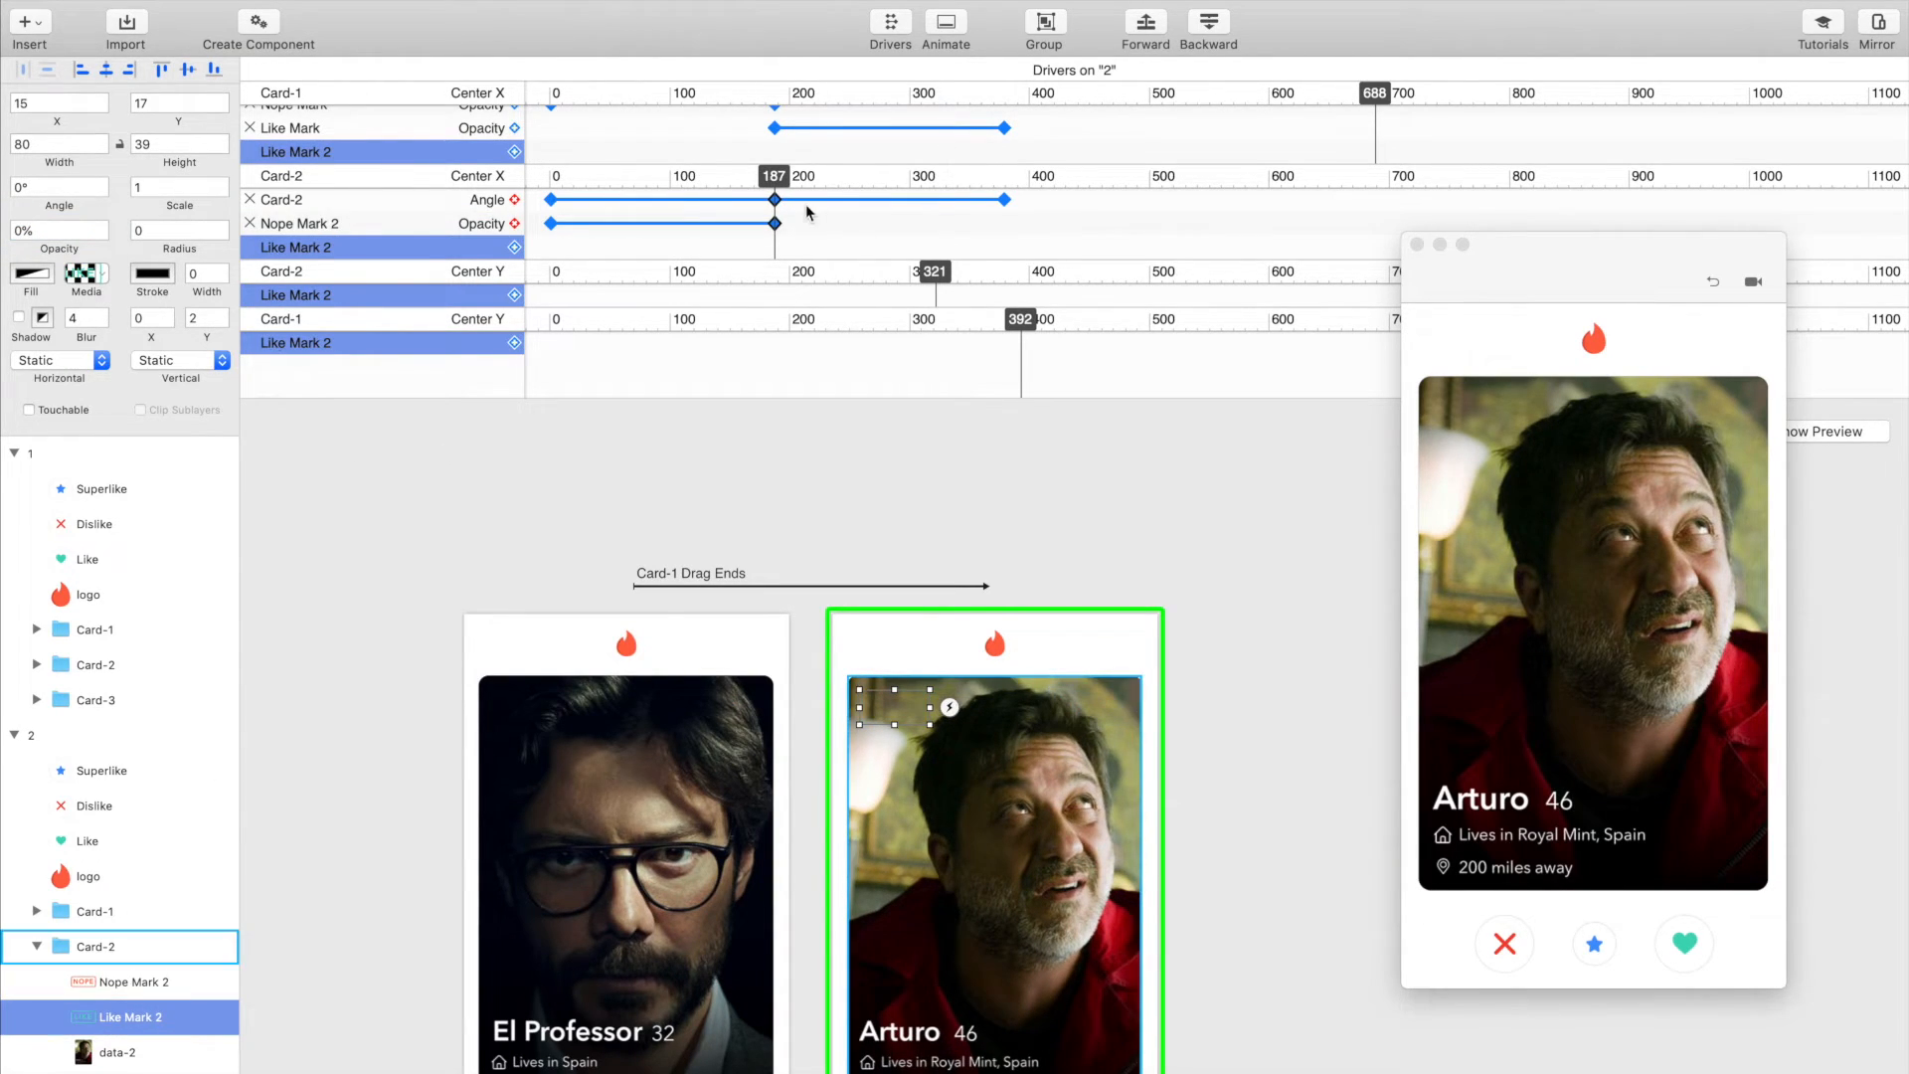
left_click_drag(778, 178, 1003, 179)
left_click(514, 247)
left_click(537, 413)
left_click_drag(99, 230, 4, 228)
type("100")
key("Return")
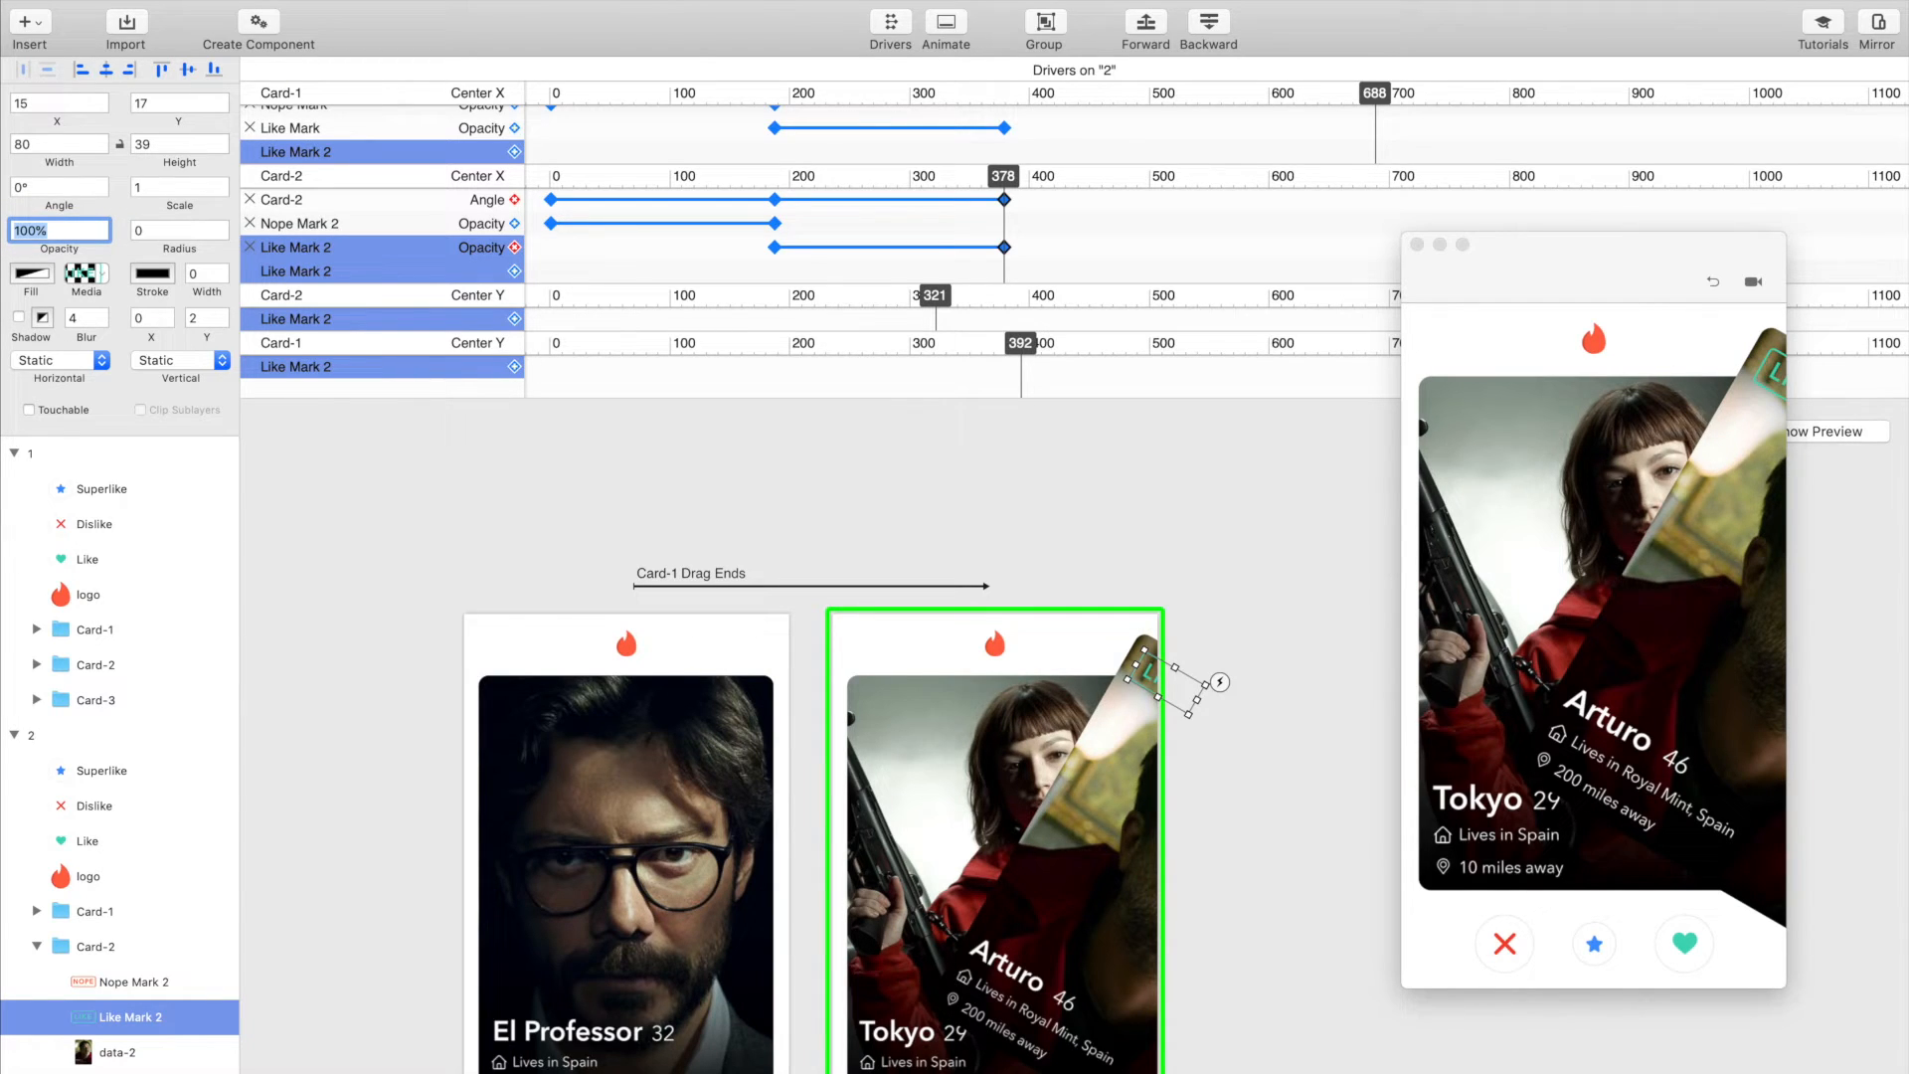
Step: Test swiping Card-2 sideways in the preview to check its tilt and fading marks
scroll(1144, 696, "down", 3)
left_click(1197, 481)
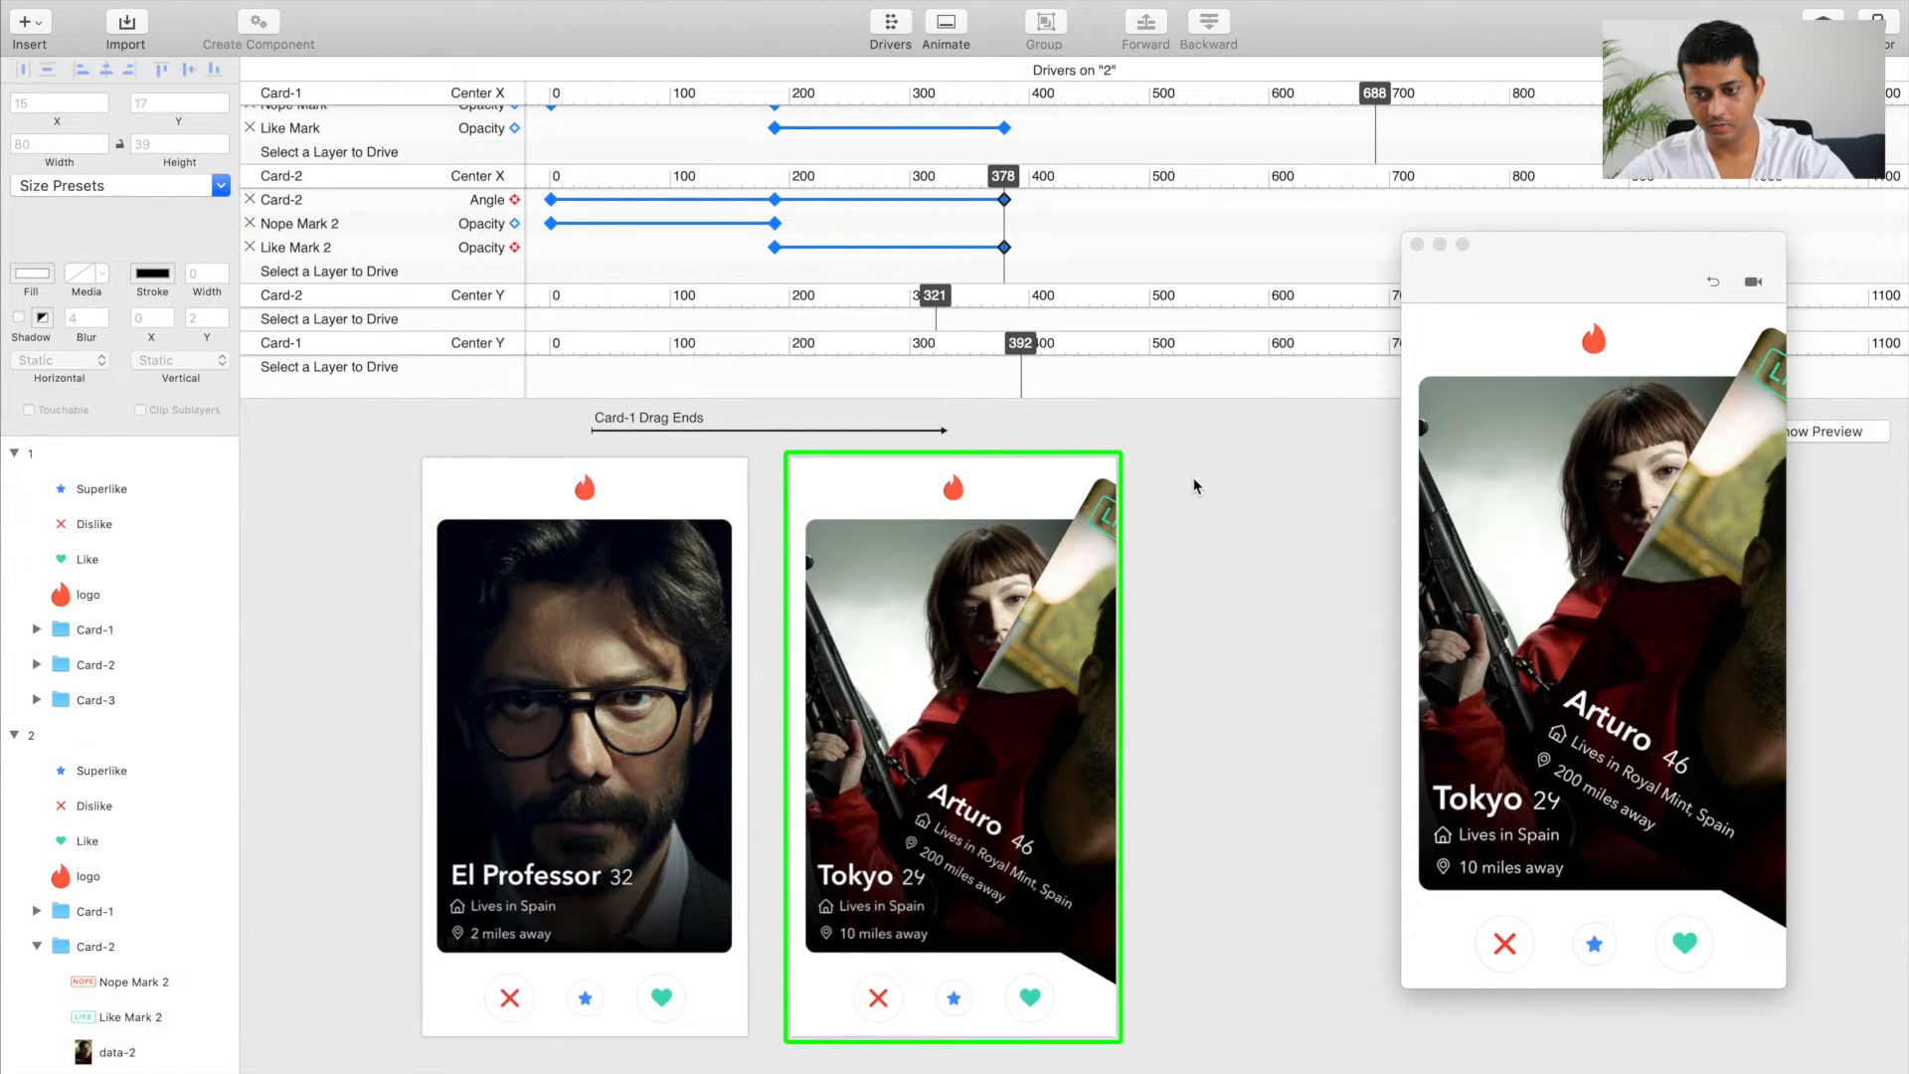
left_click_drag(1652, 600, 1456, 601)
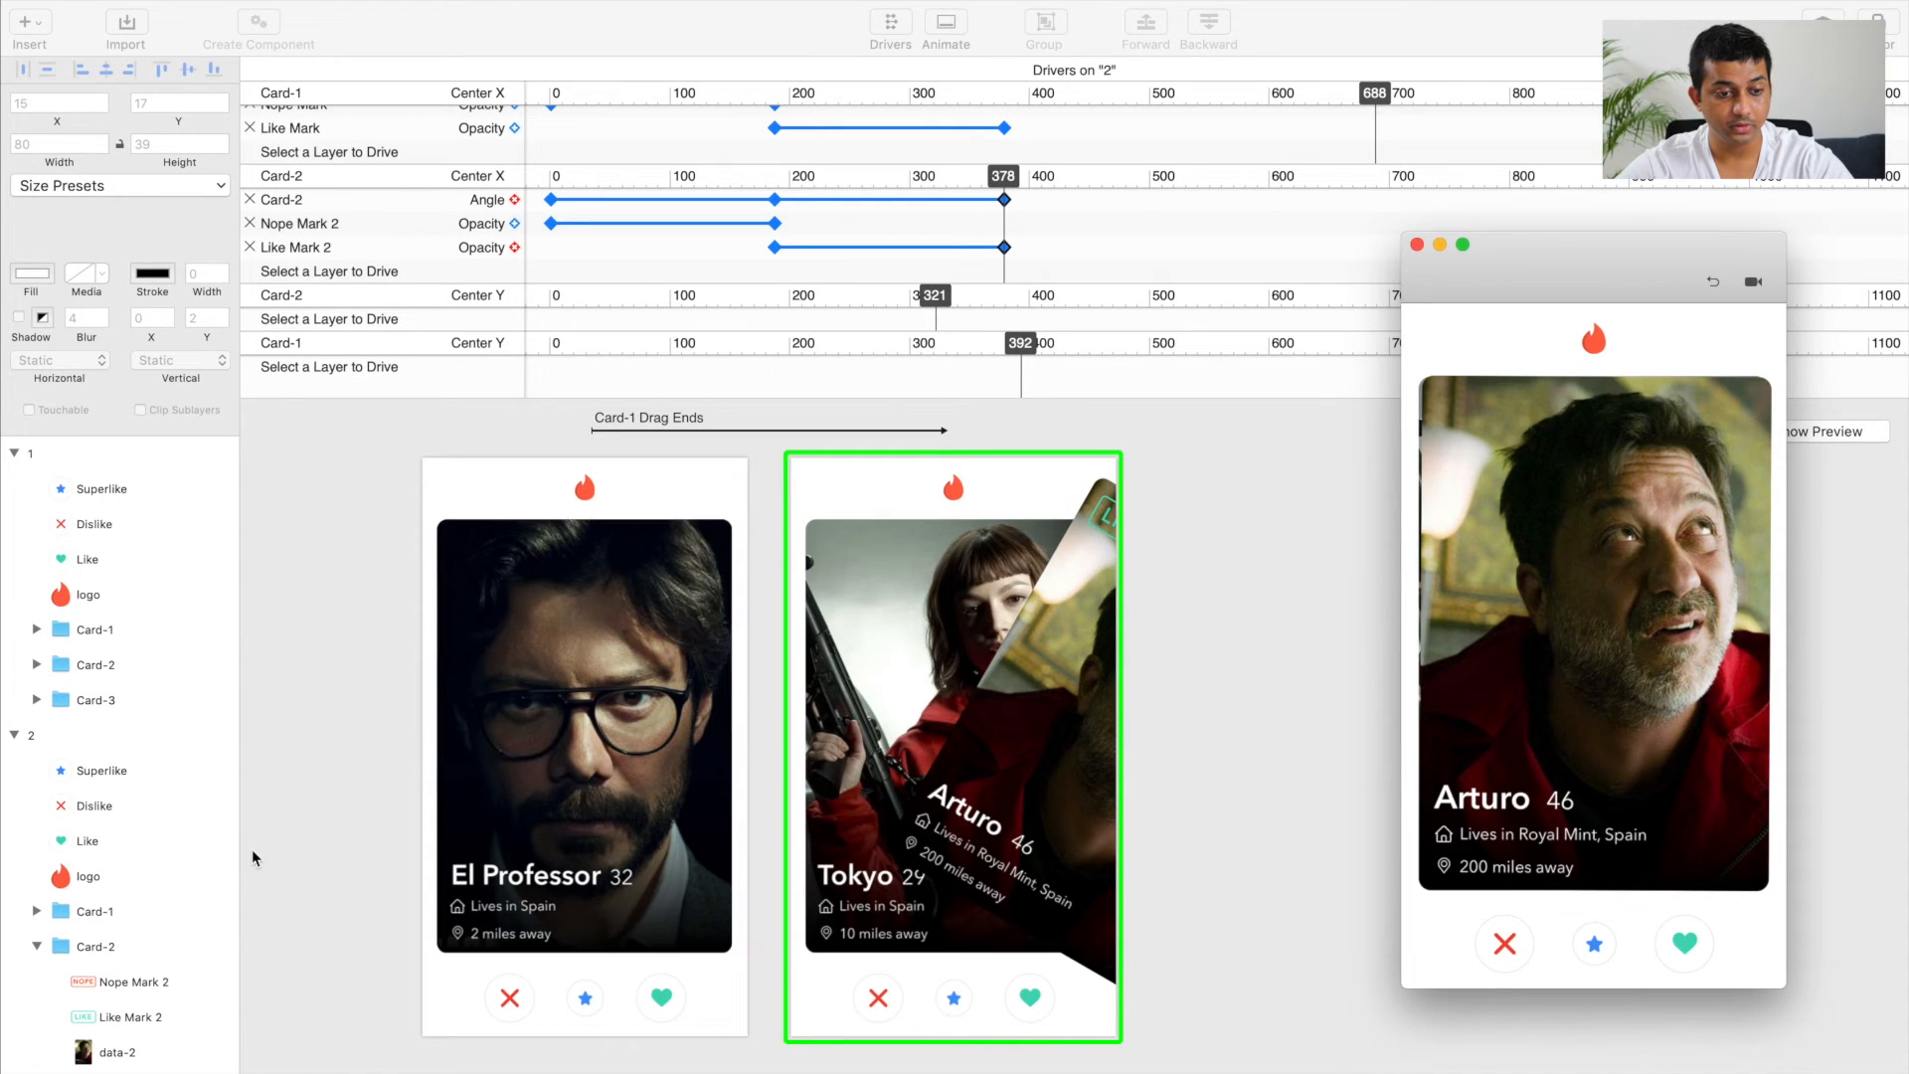
Step: Duplicate artboard 2 and rename the copy as 3
left_click(33, 738)
left_click(15, 454)
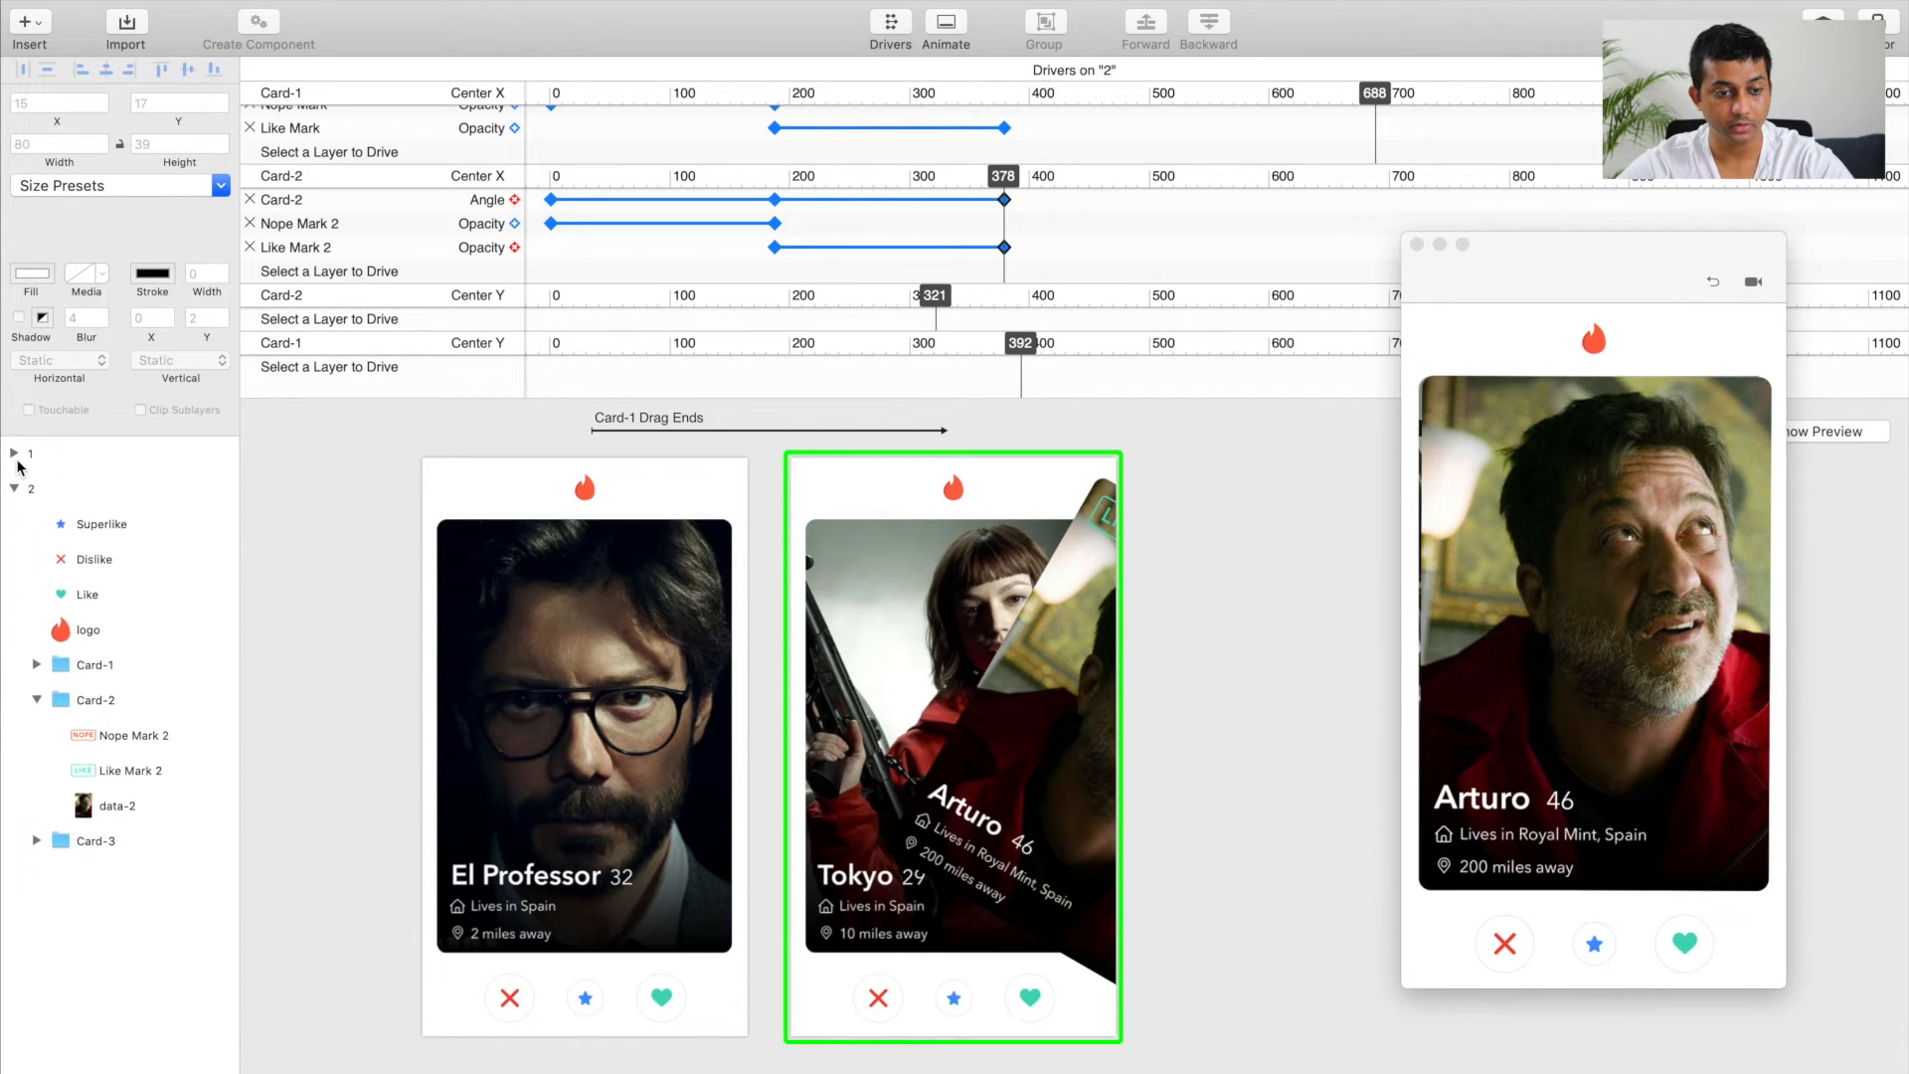
left_click(37, 489)
left_click(15, 488)
scroll(377, 550, "down", 5)
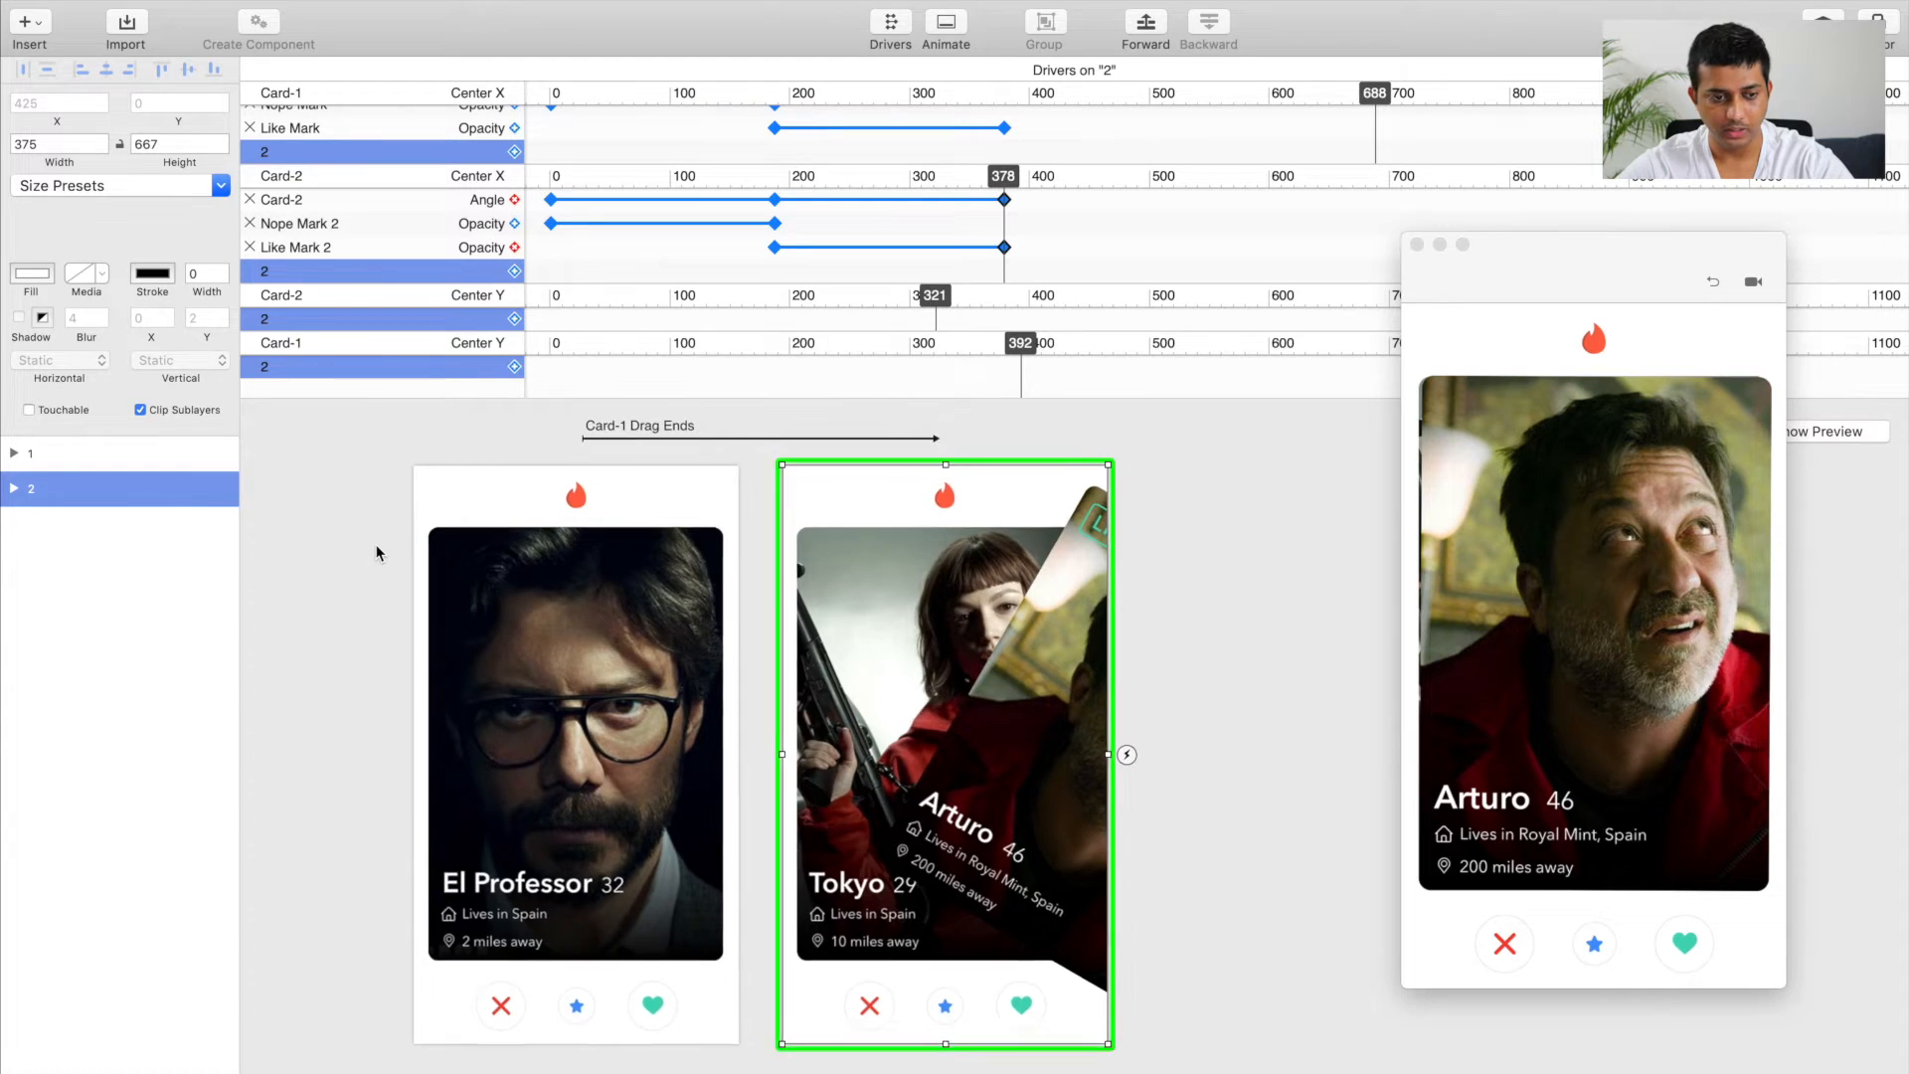
scroll(377, 550, "up", 1)
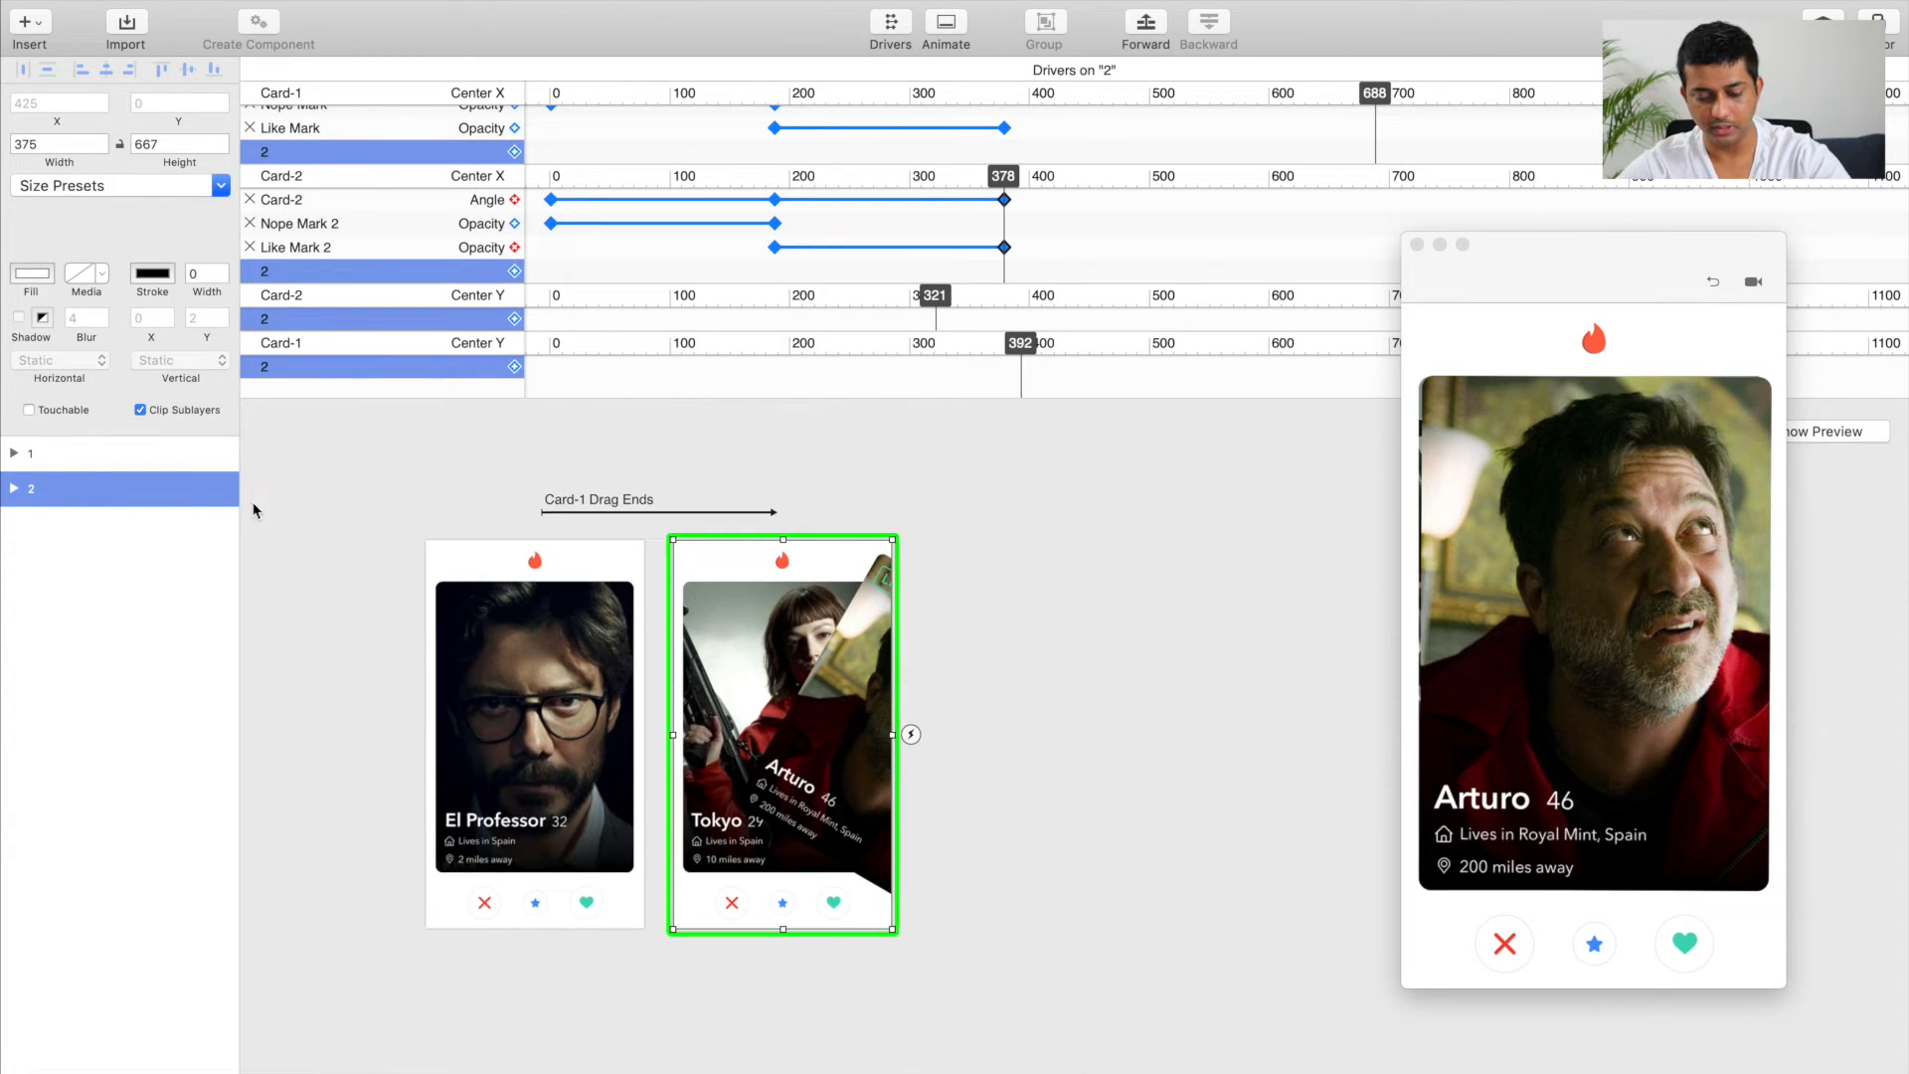
key("super+d")
double_click(32, 524)
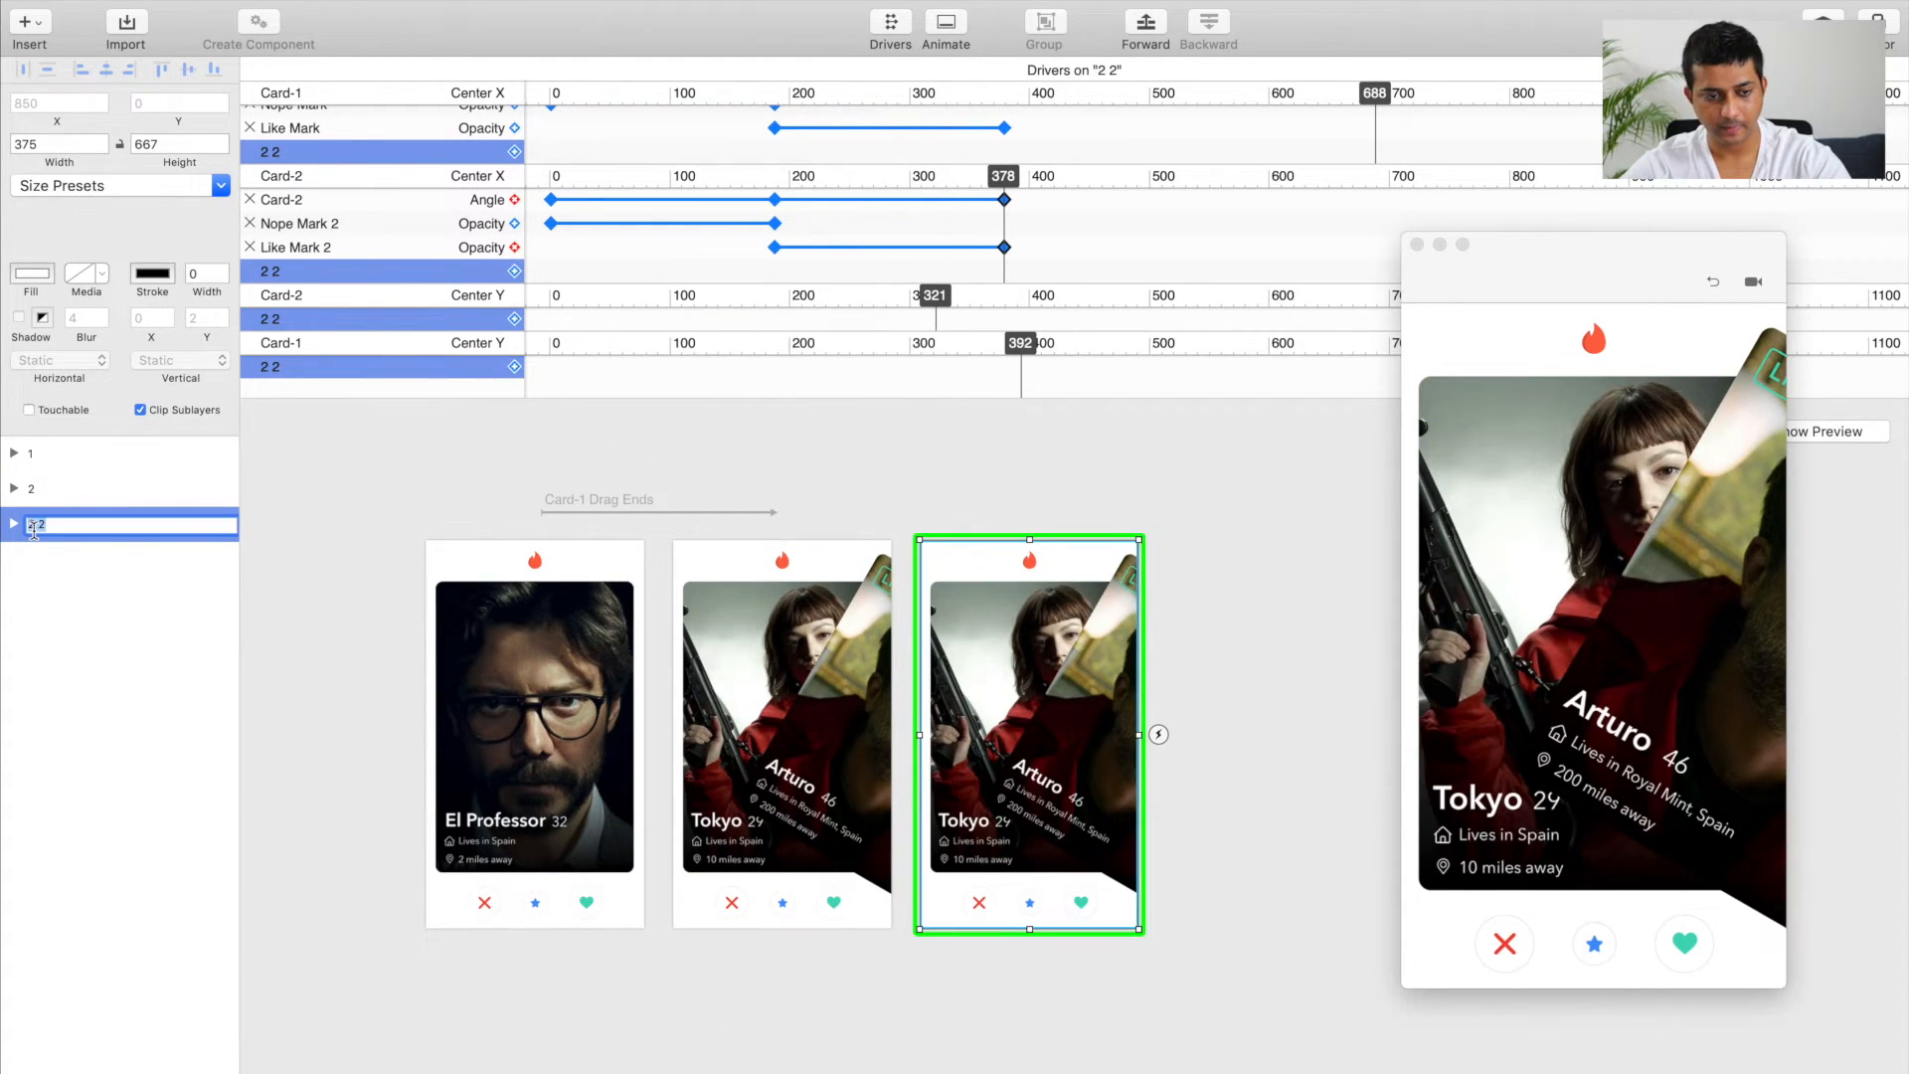
type("3")
key("Return")
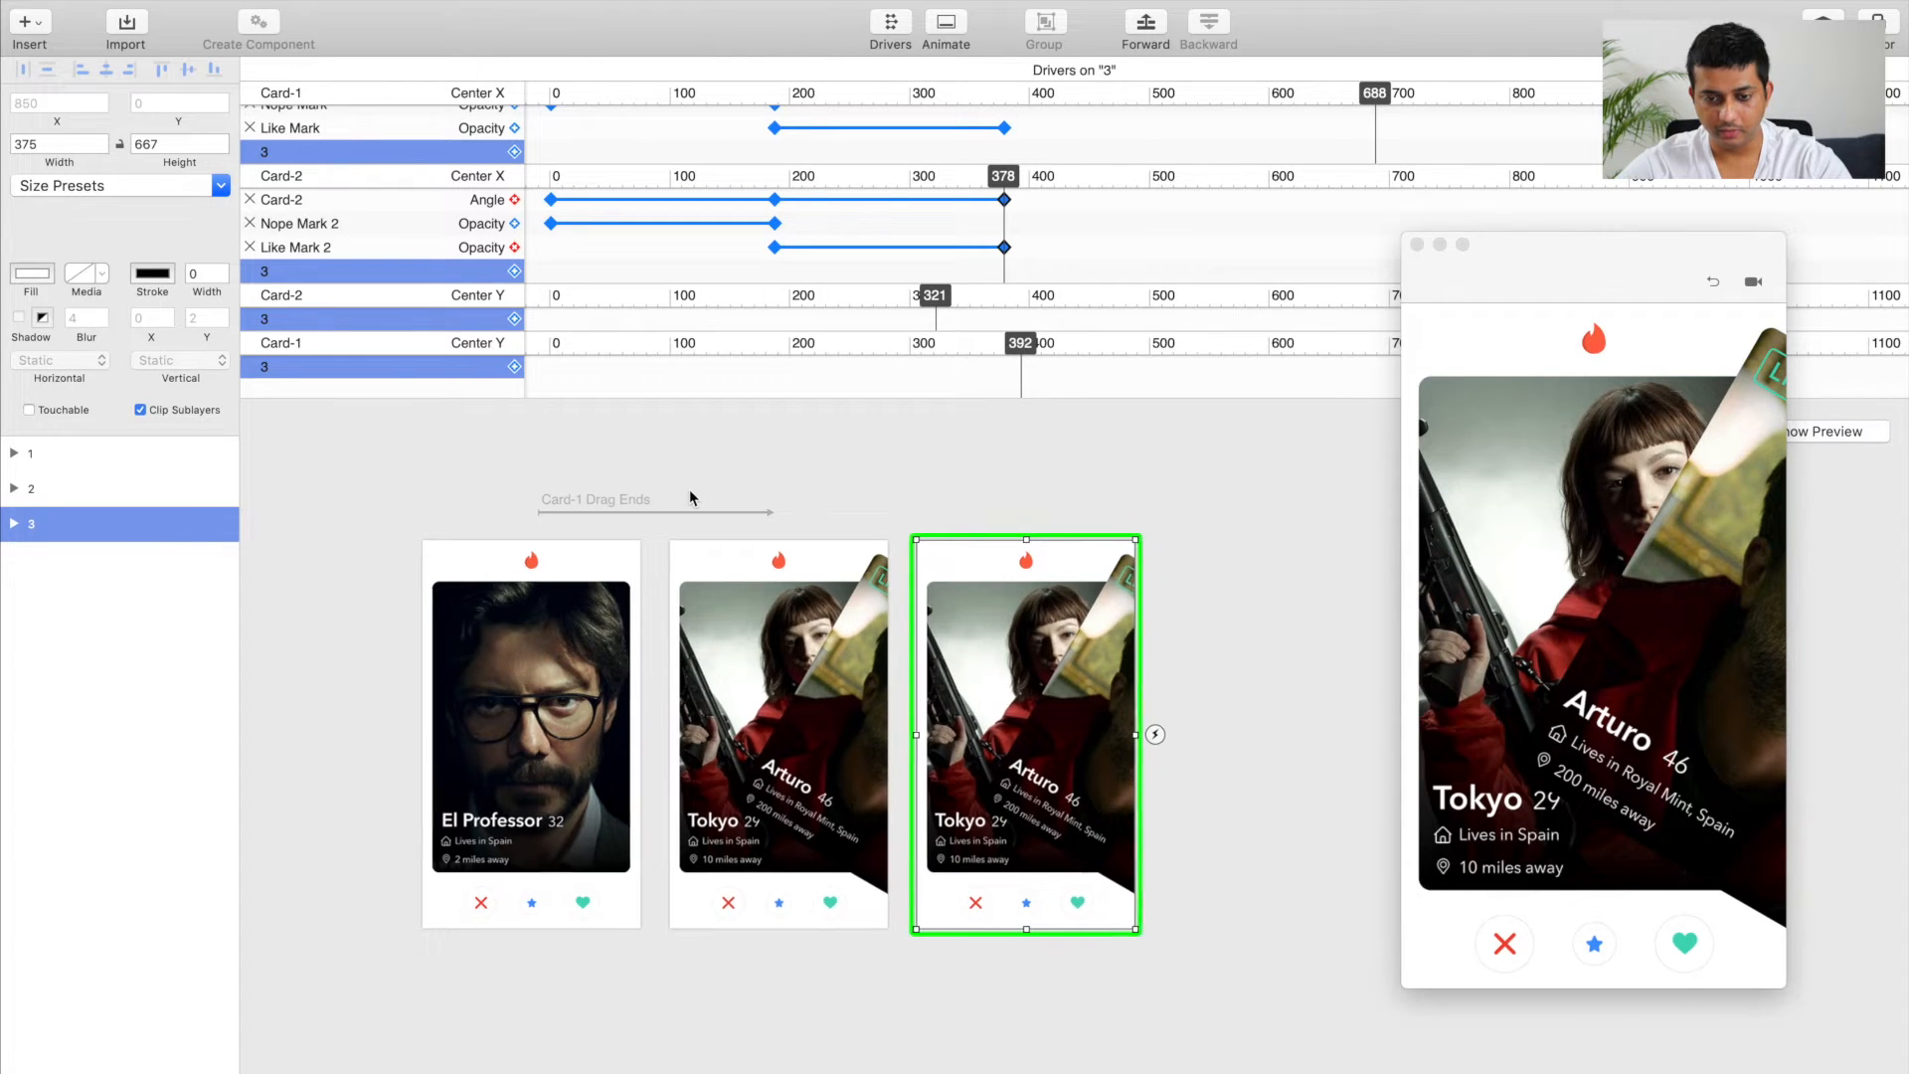
Step: Return Card-2 in artboard 3 to its upright resting position at Center X 187
scroll(690, 498, "right", 3)
left_click(935, 741)
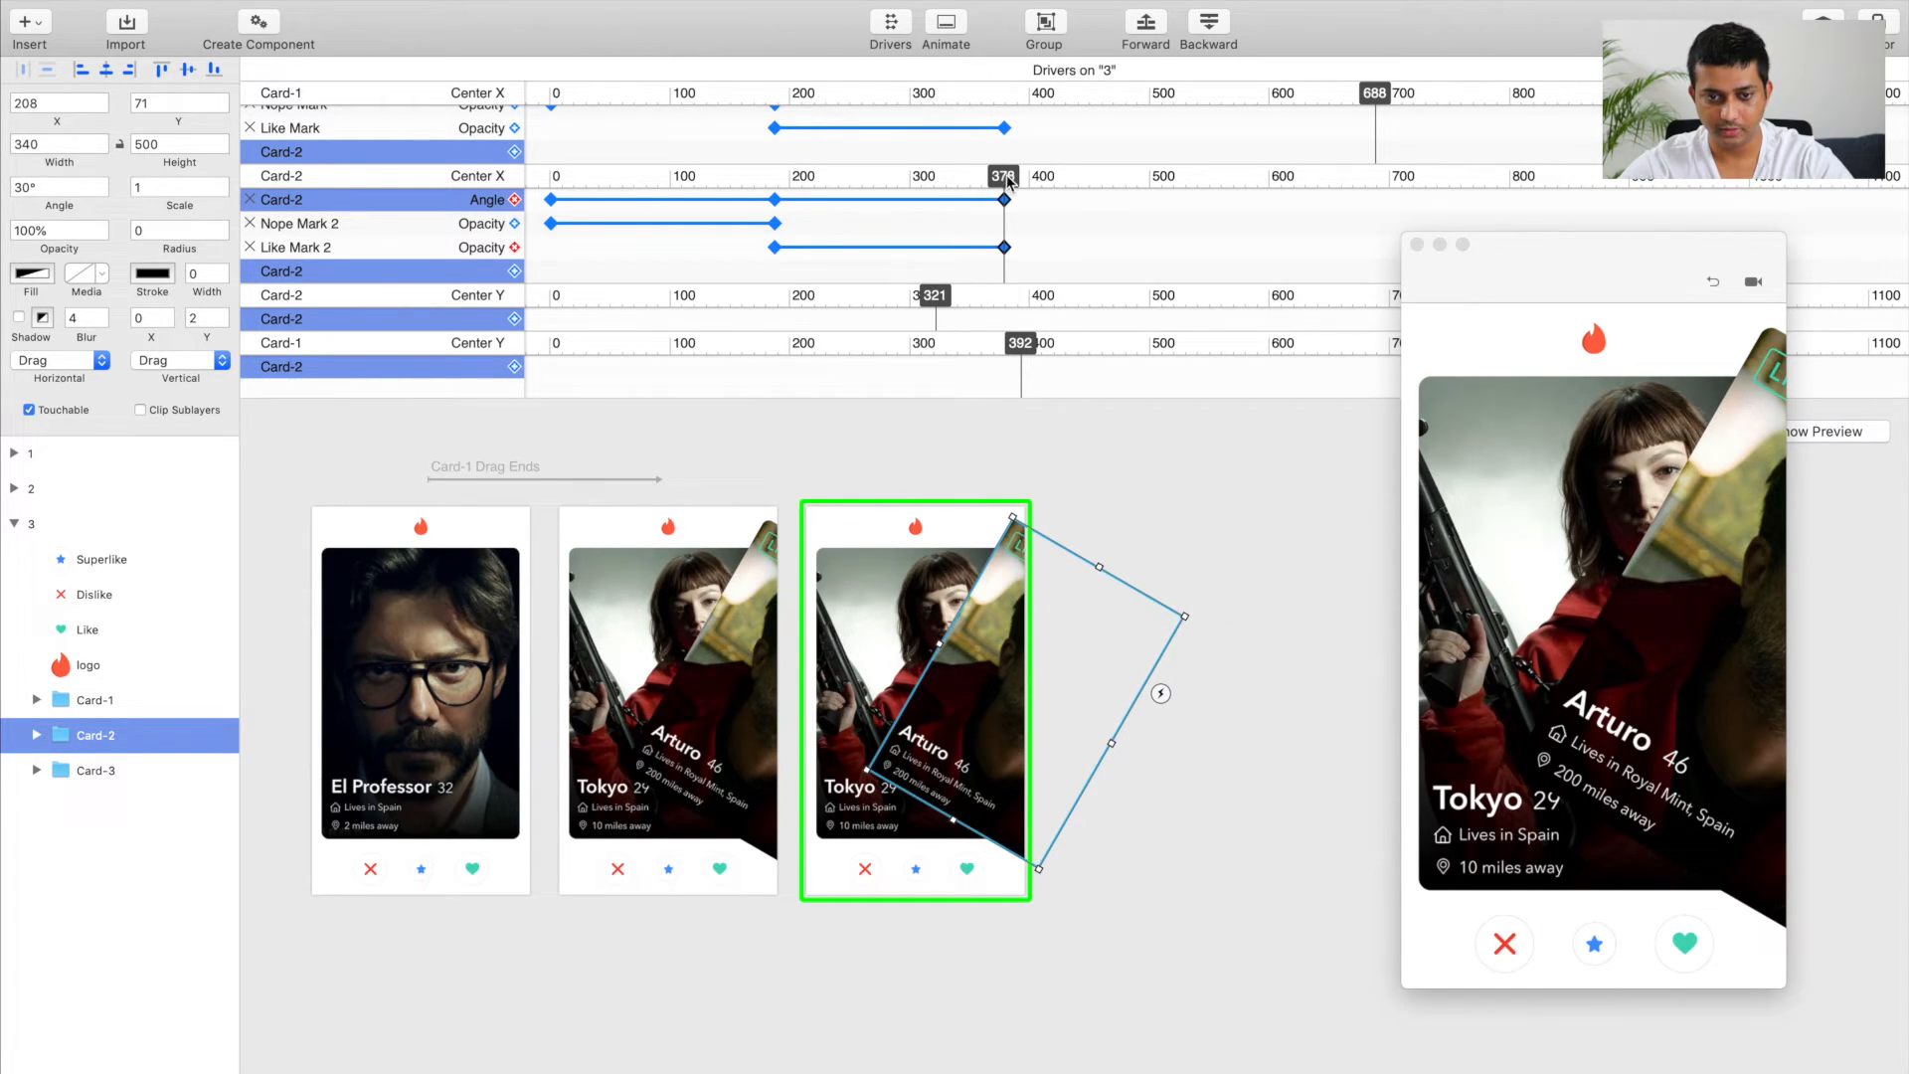
left_click_drag(1006, 177, 779, 194)
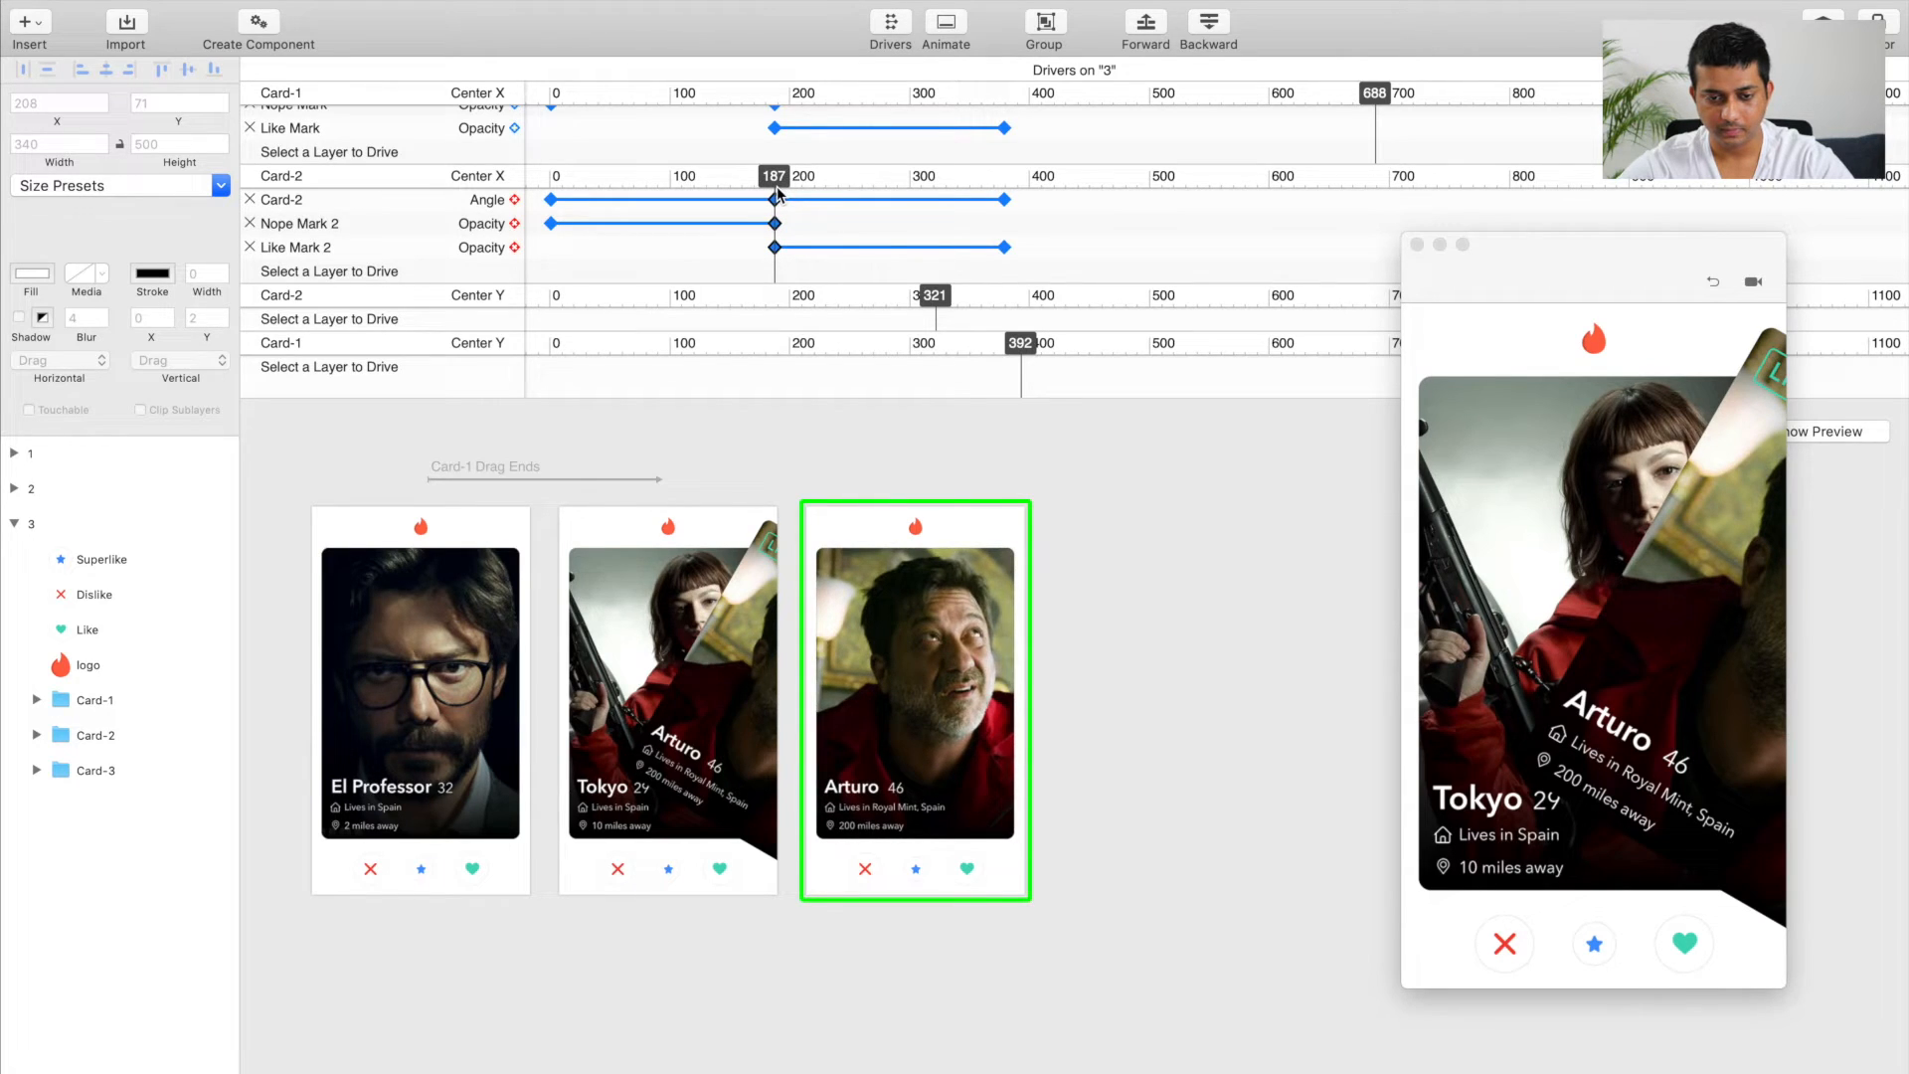
left_click(779, 194)
Step: Return Card-2 in artboard 2 to its upright resting position at Center X 187
left_click(716, 616)
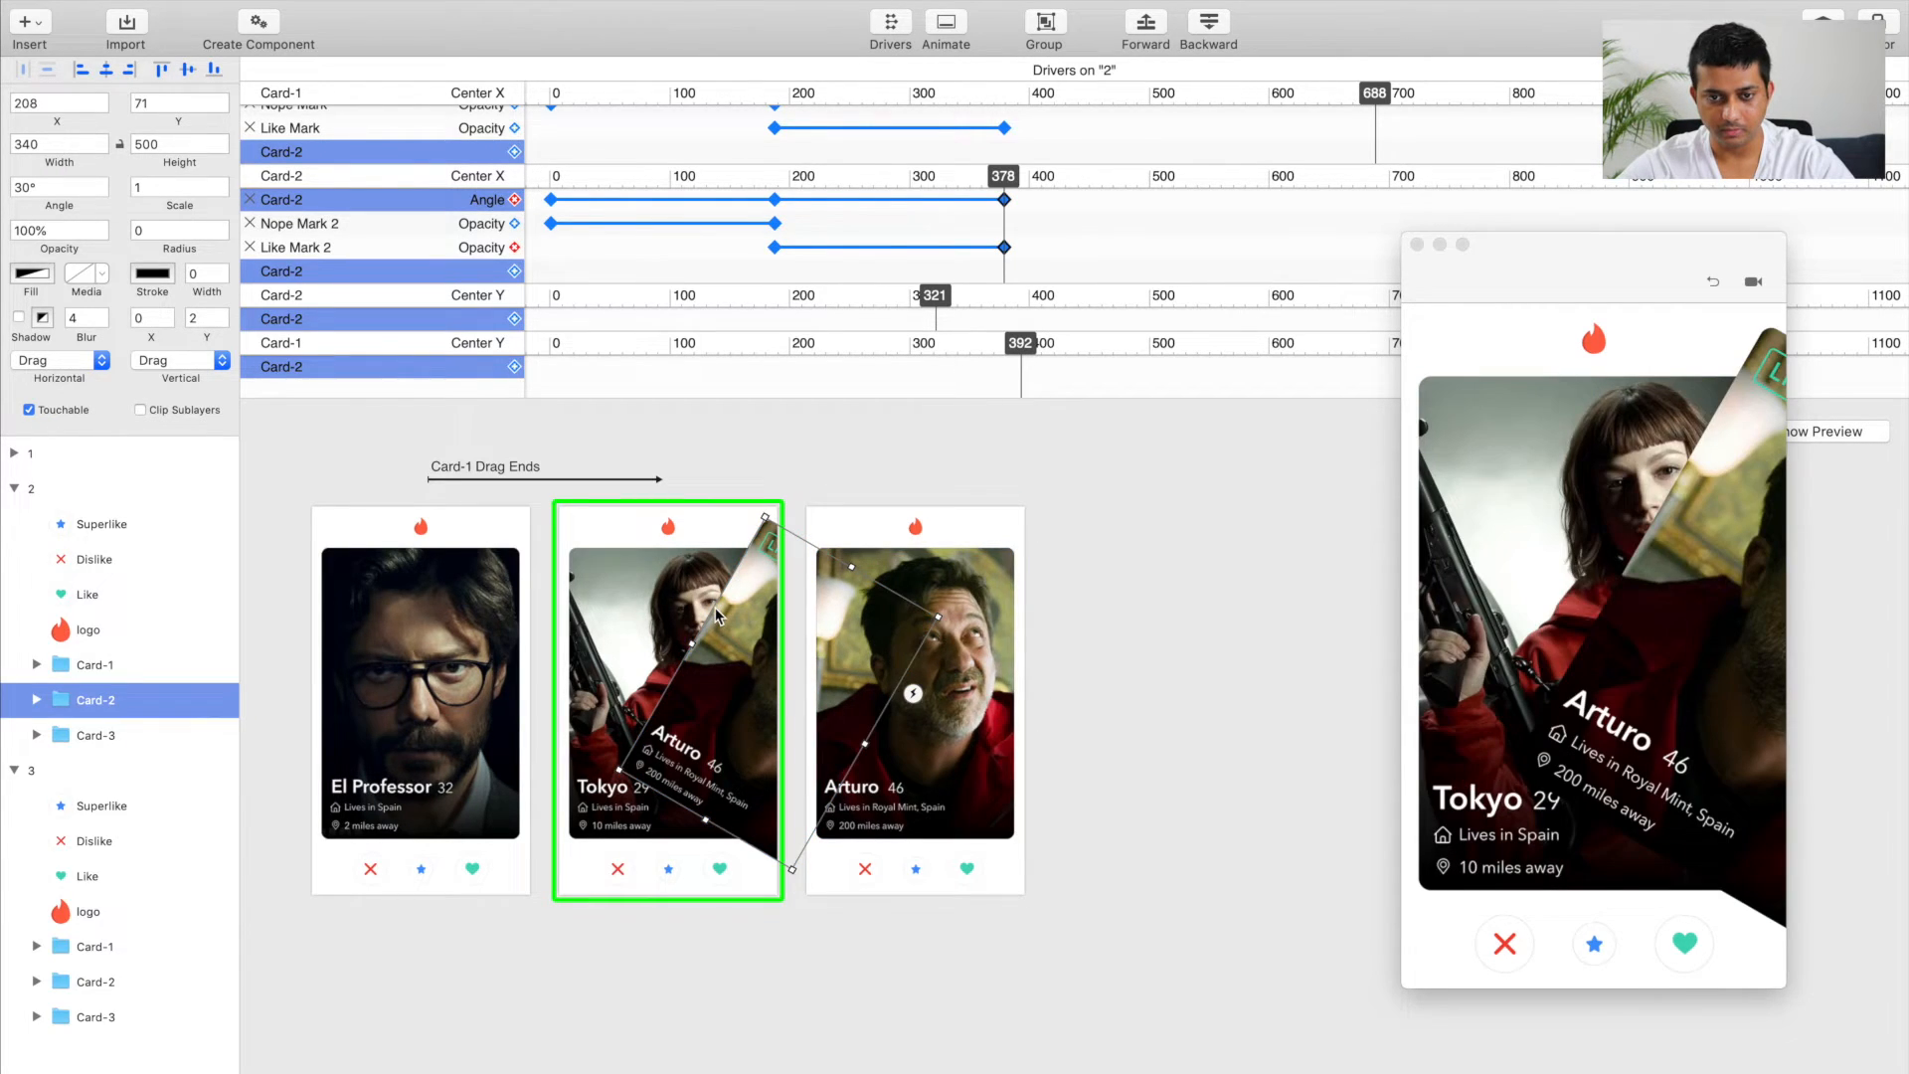
left_click_drag(1005, 177, 778, 189)
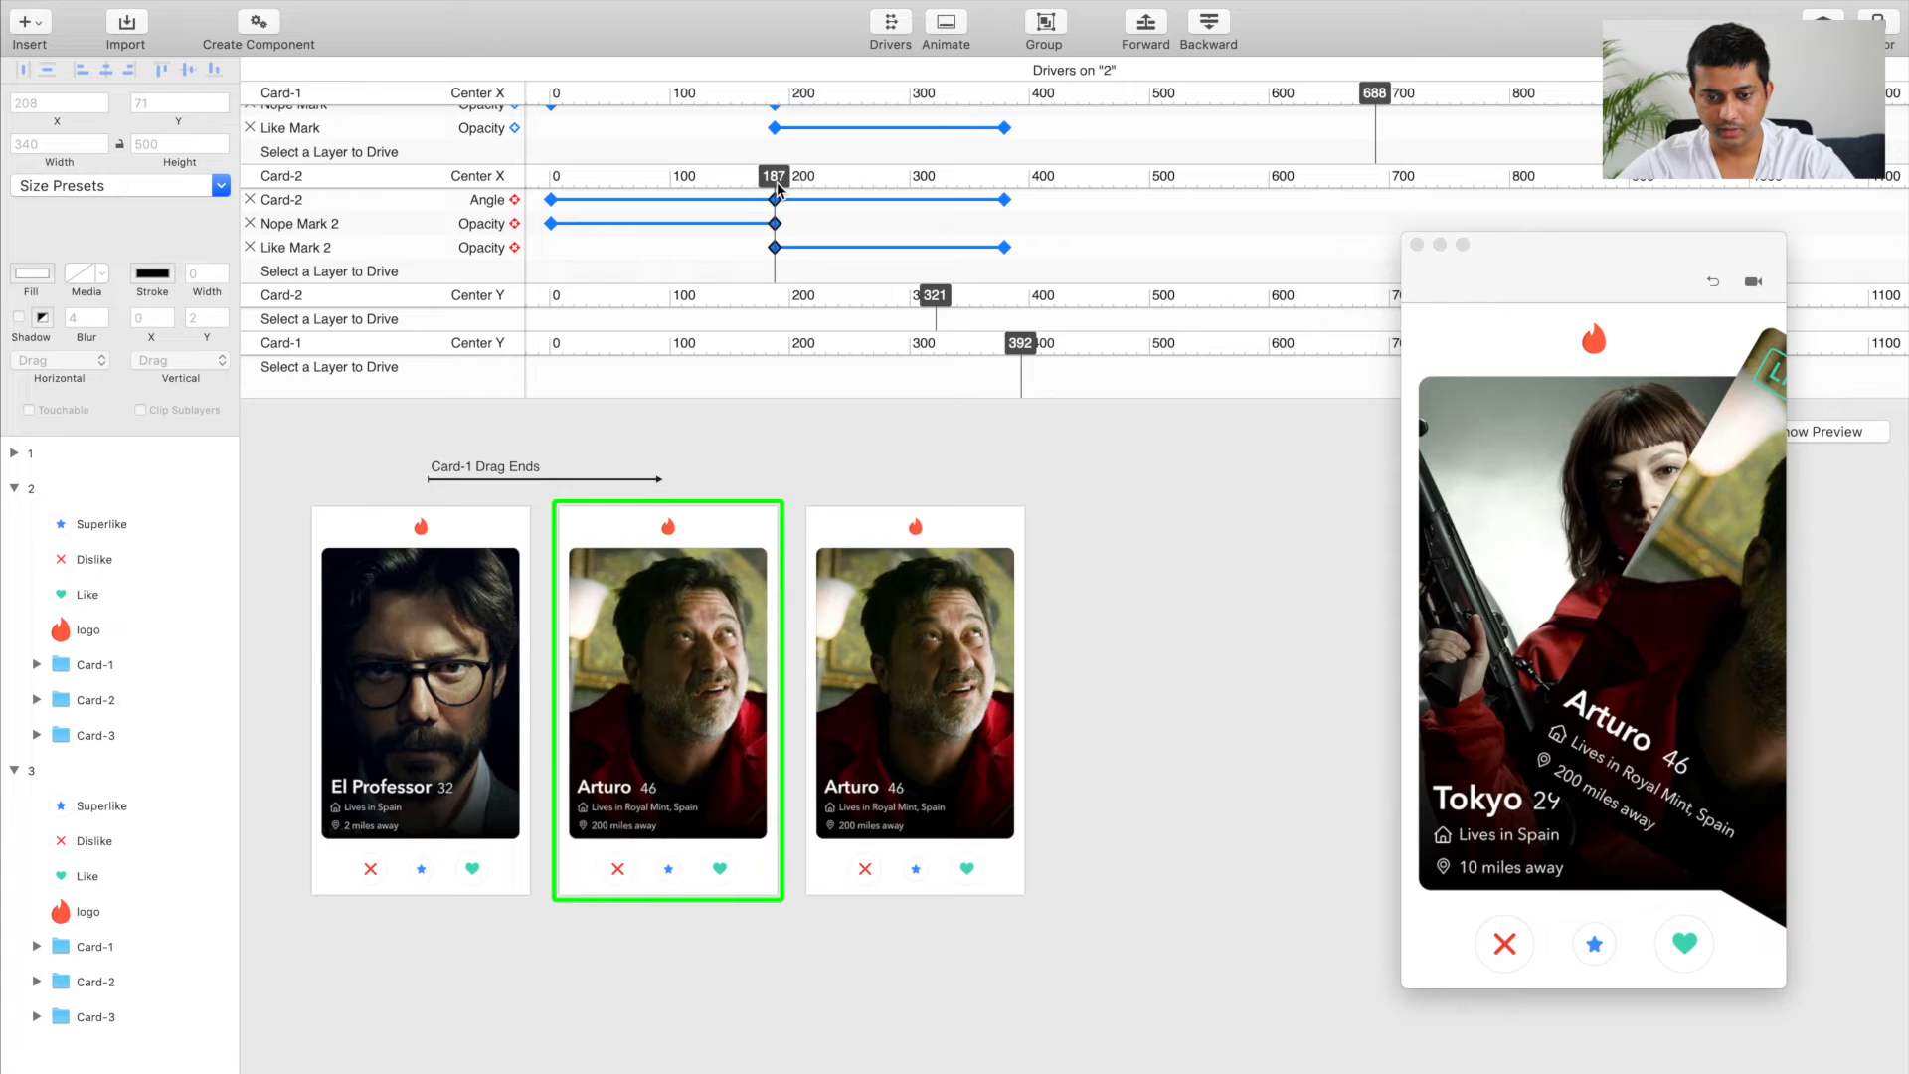
left_click(716, 676)
Step: Set Card-2's angle in artboard 3 to -45° at Center X 0
left_click(904, 712)
scroll(907, 706, "up", 3)
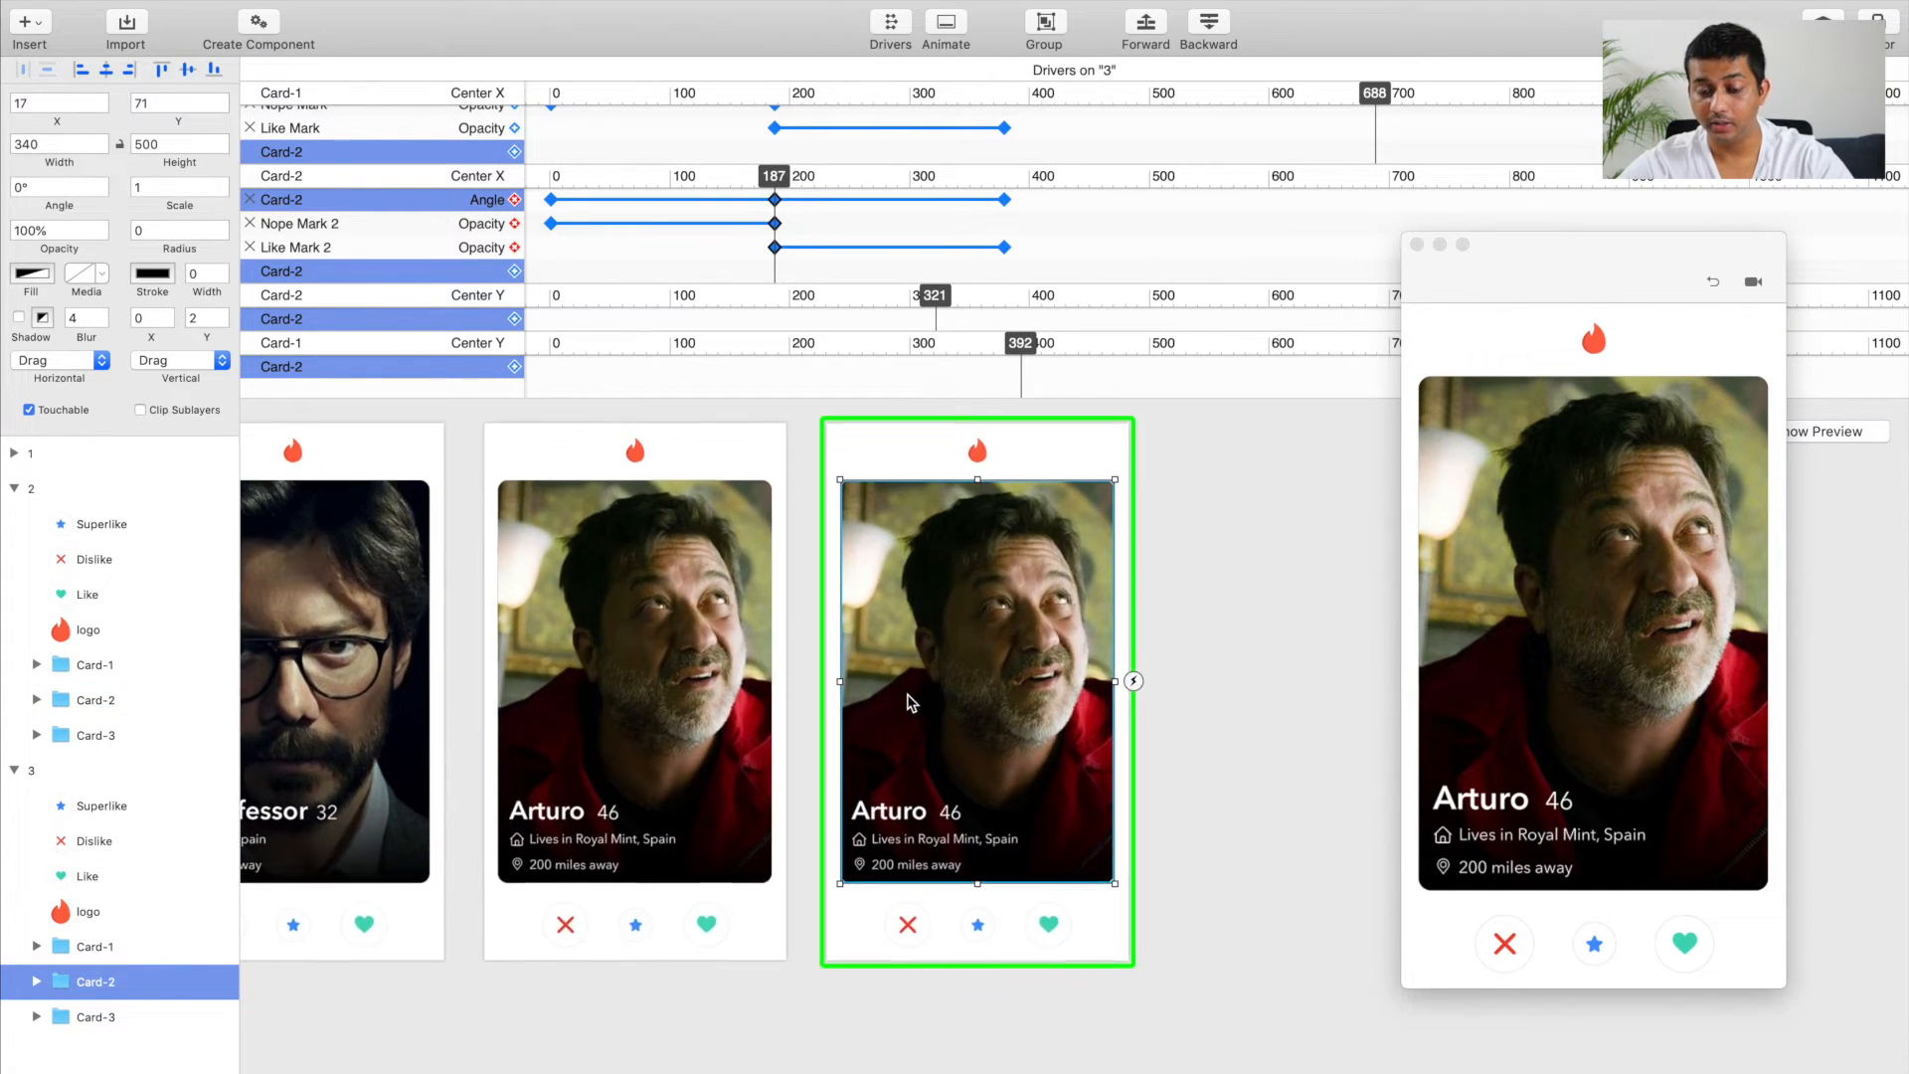
scroll(909, 700, "up", 1)
scroll(909, 700, "left", 2)
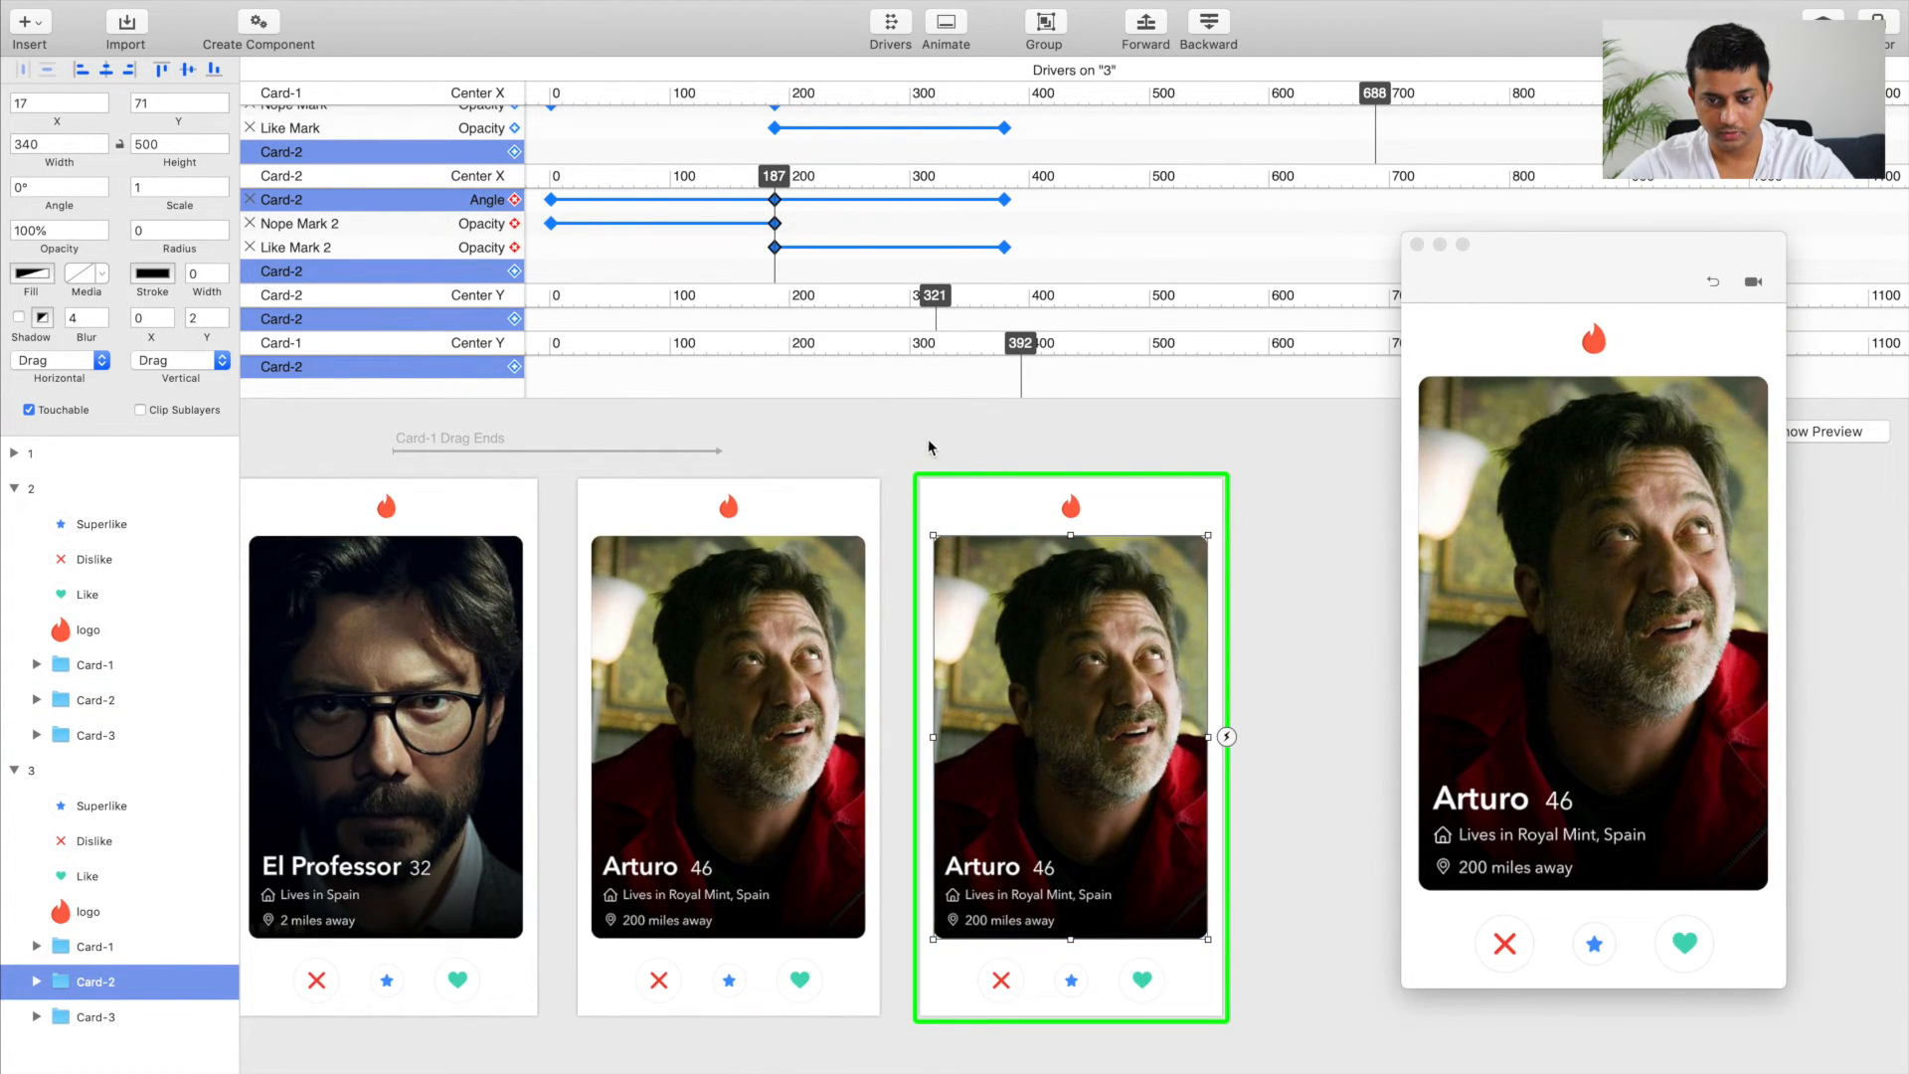
left_click_drag(775, 182, 553, 196)
left_click(553, 196)
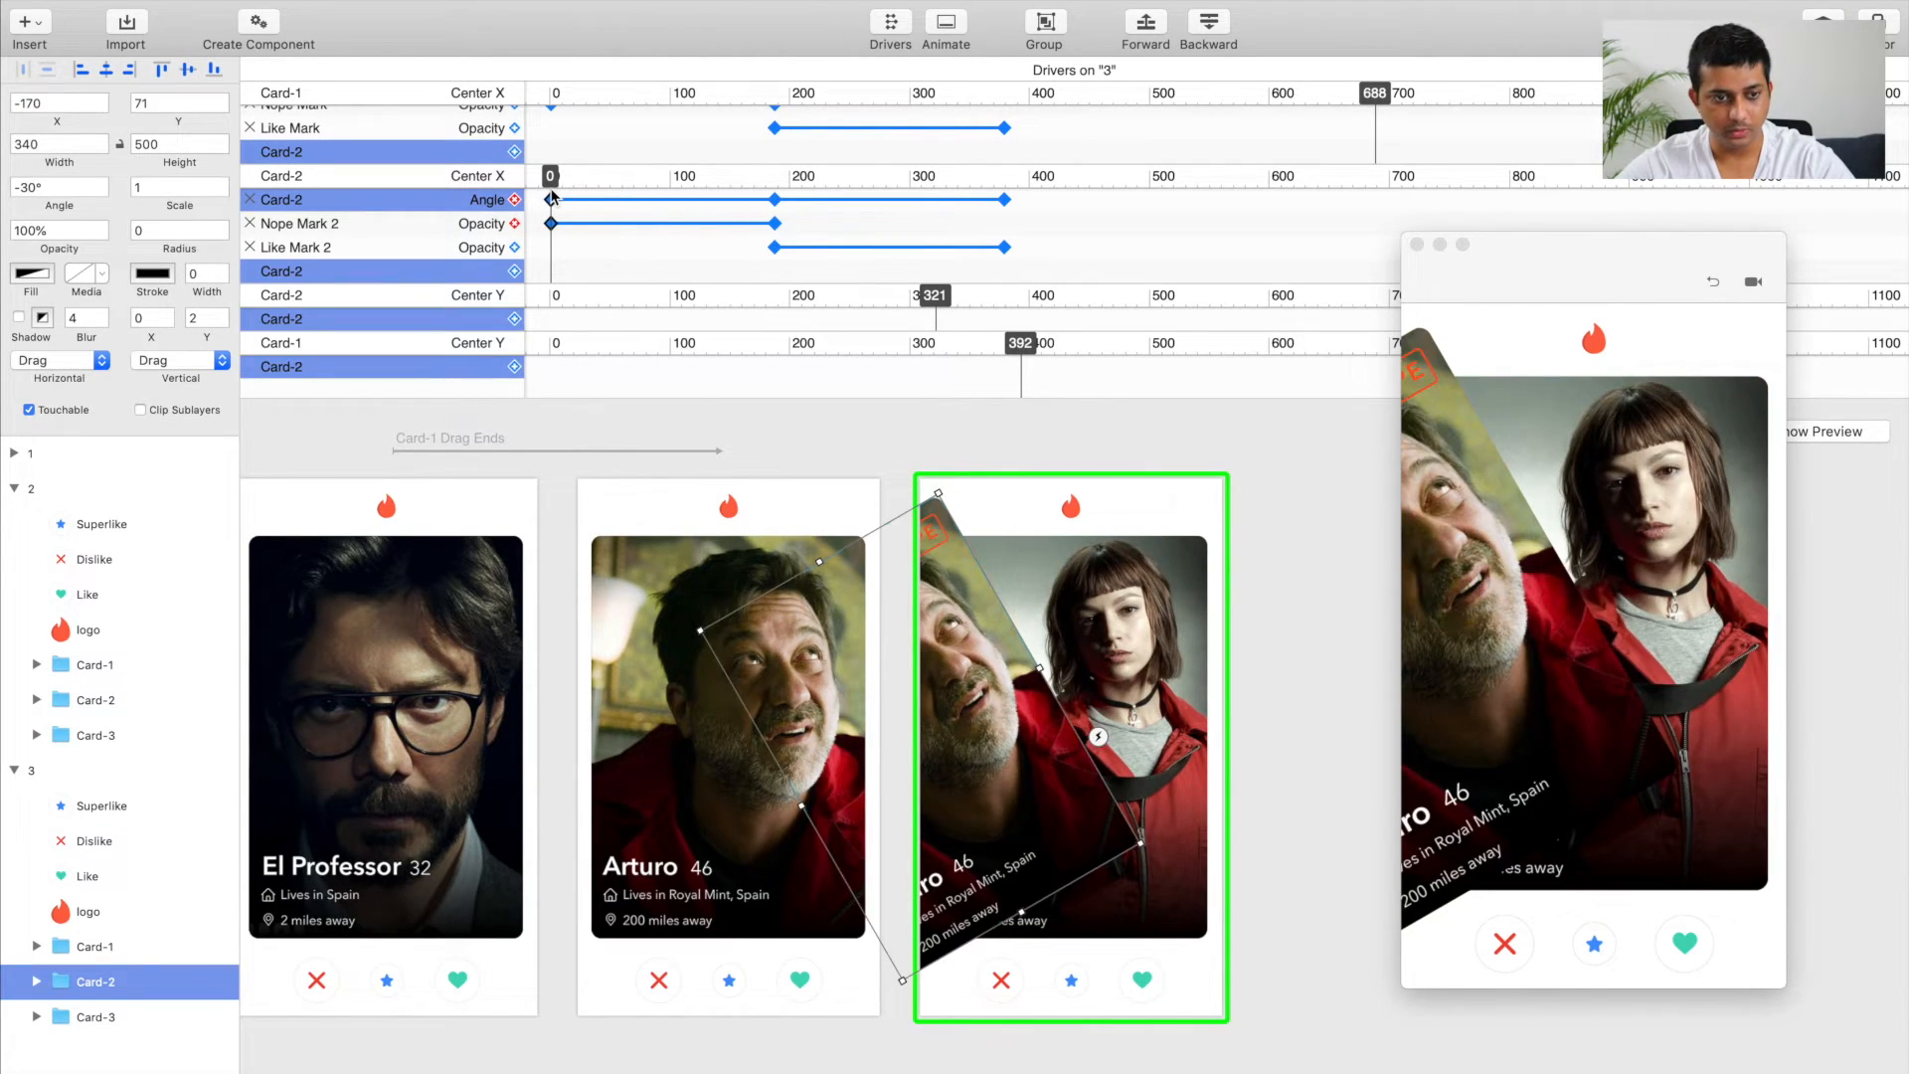
left_click(28, 188)
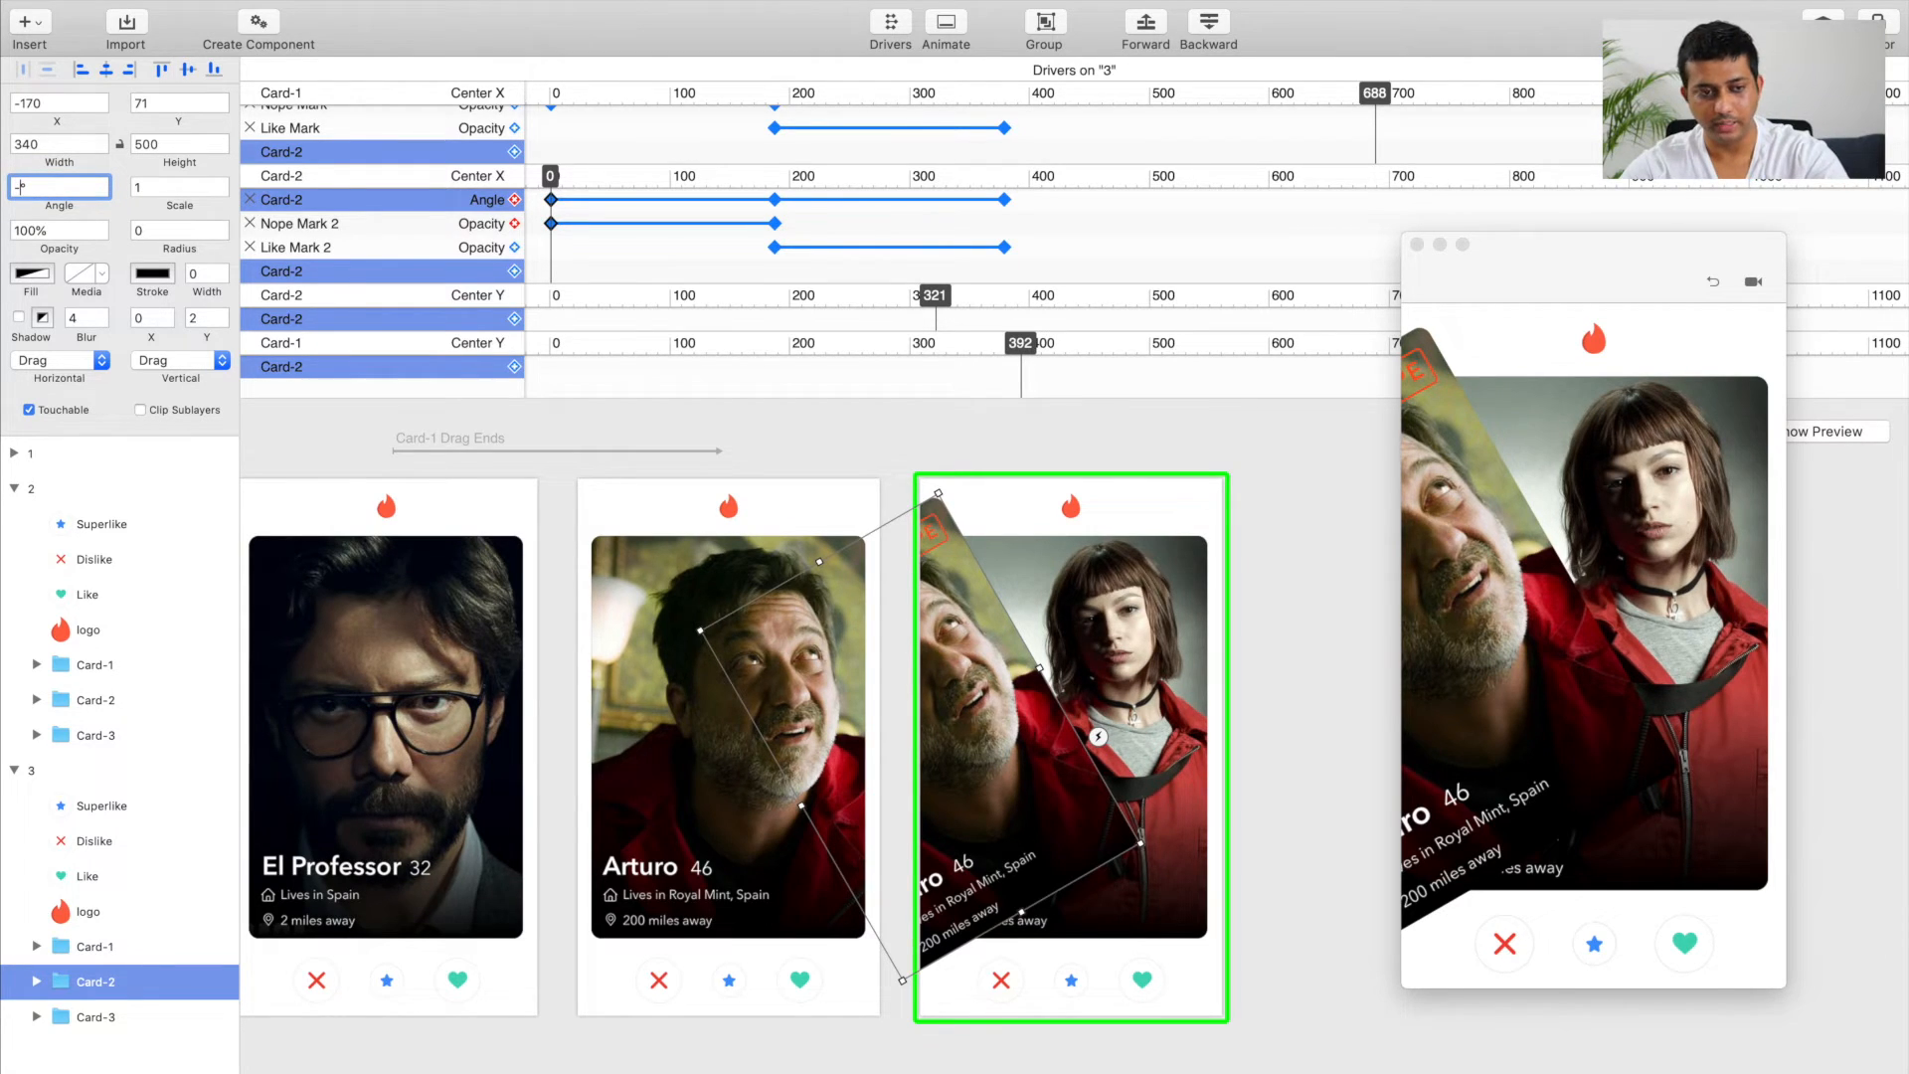
key("Return")
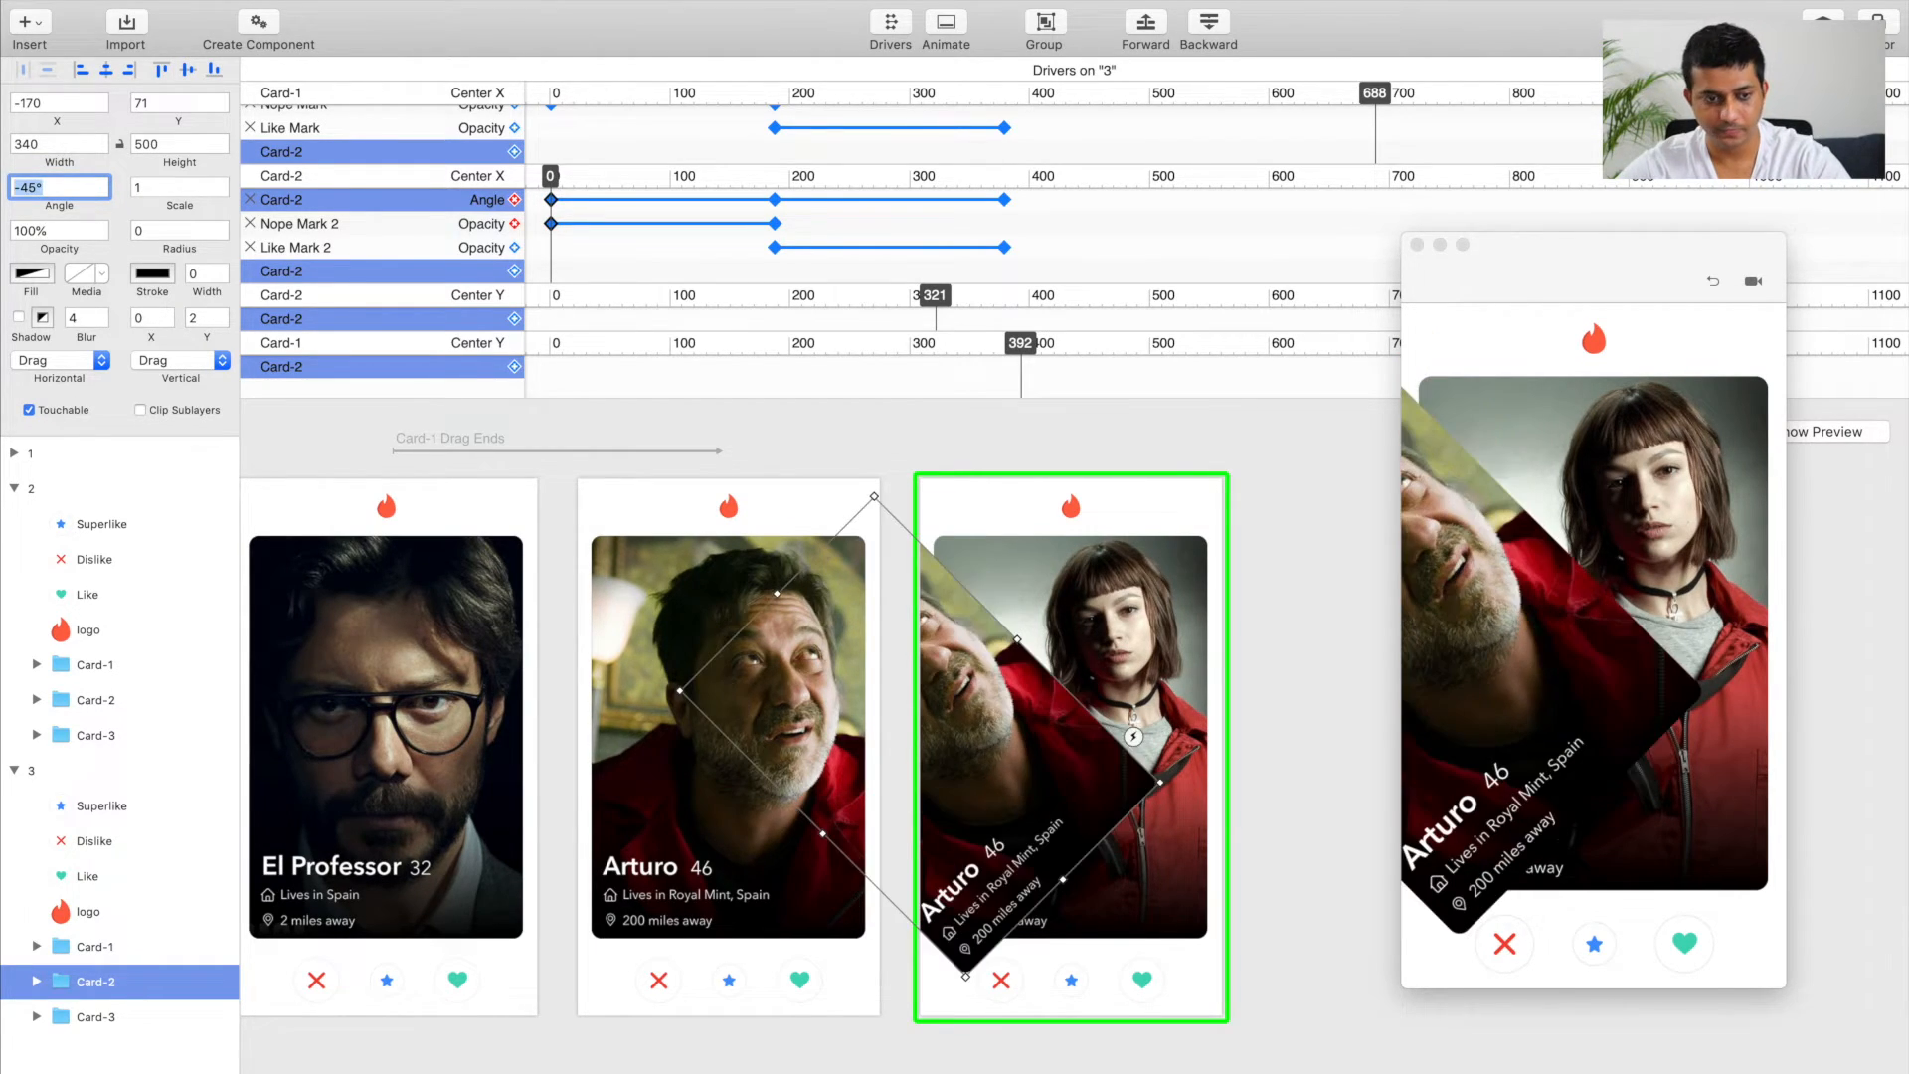
Step: Move Card-2 completely outside artboard 3, to about X -468 and Y 105, and close the Drivers timeline
left_click(69, 778)
left_click(94, 982)
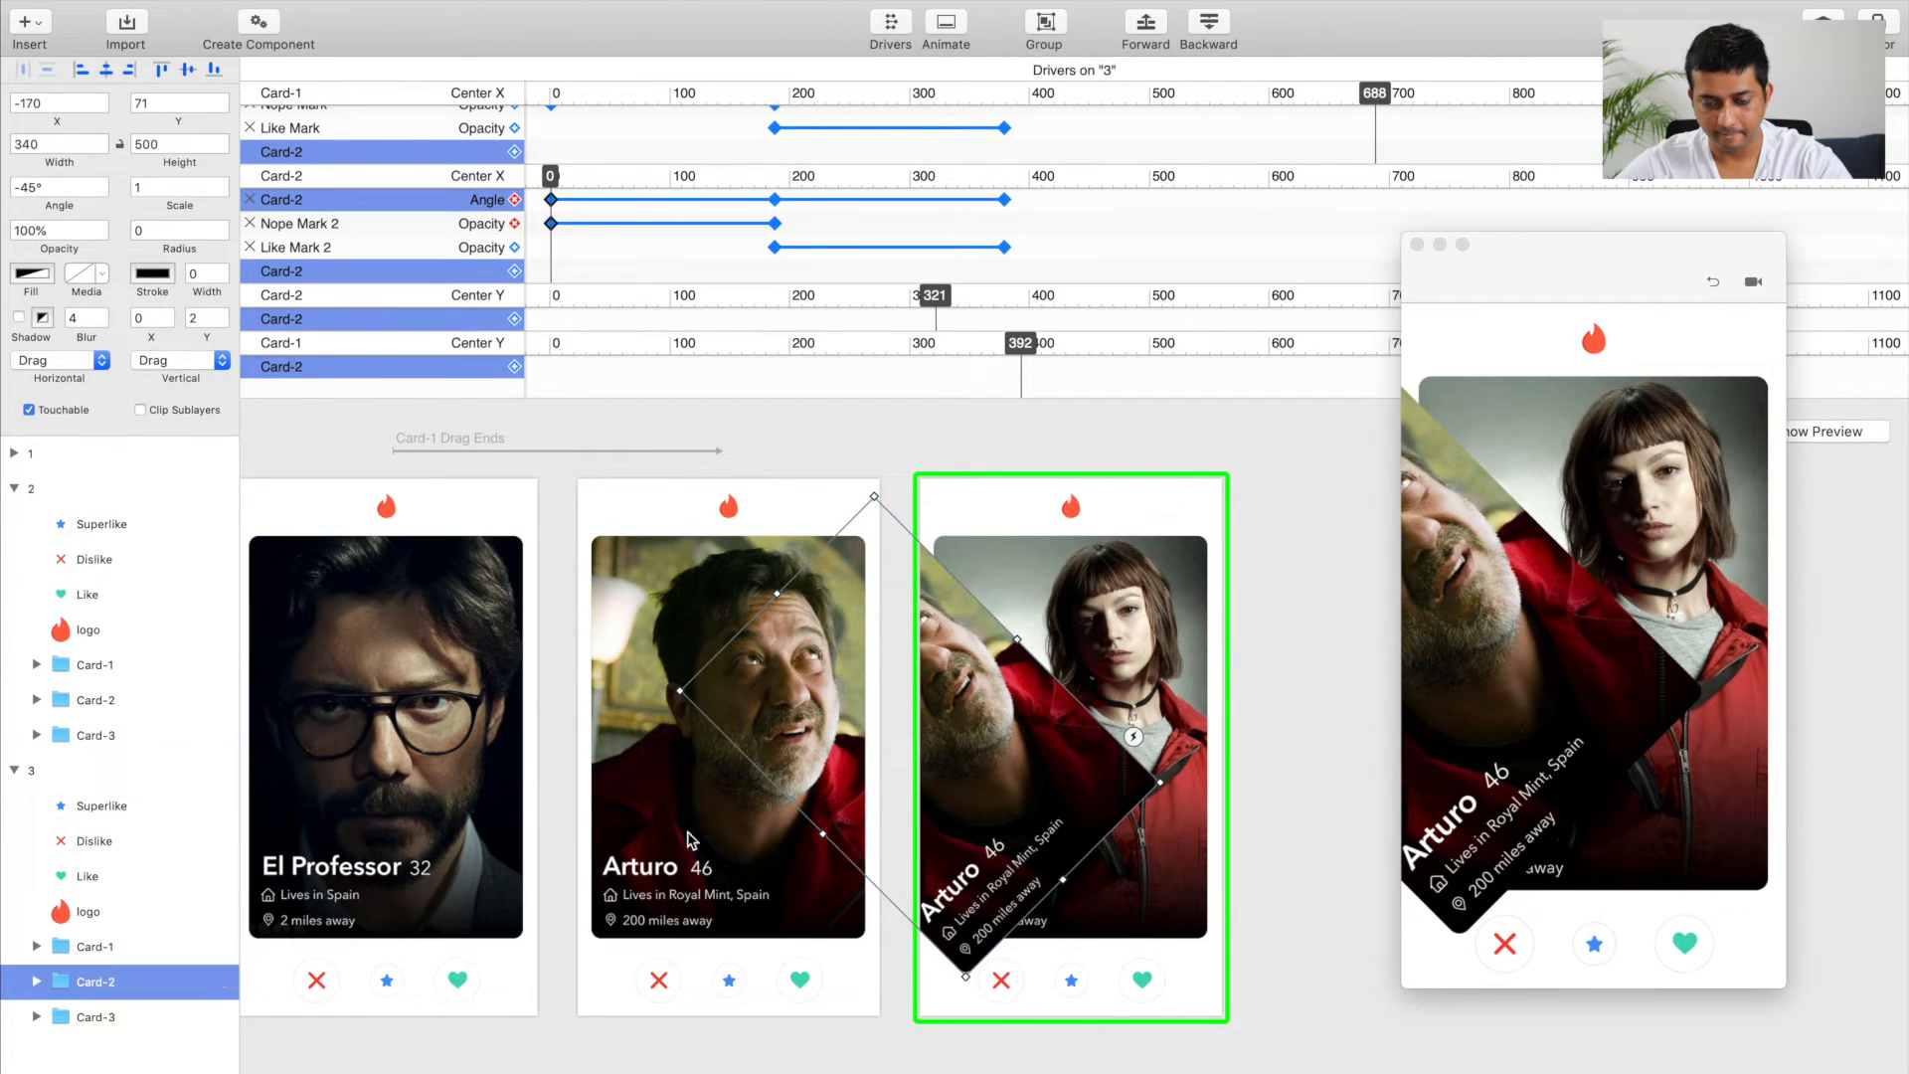
left_click_drag(1011, 776, 950, 805)
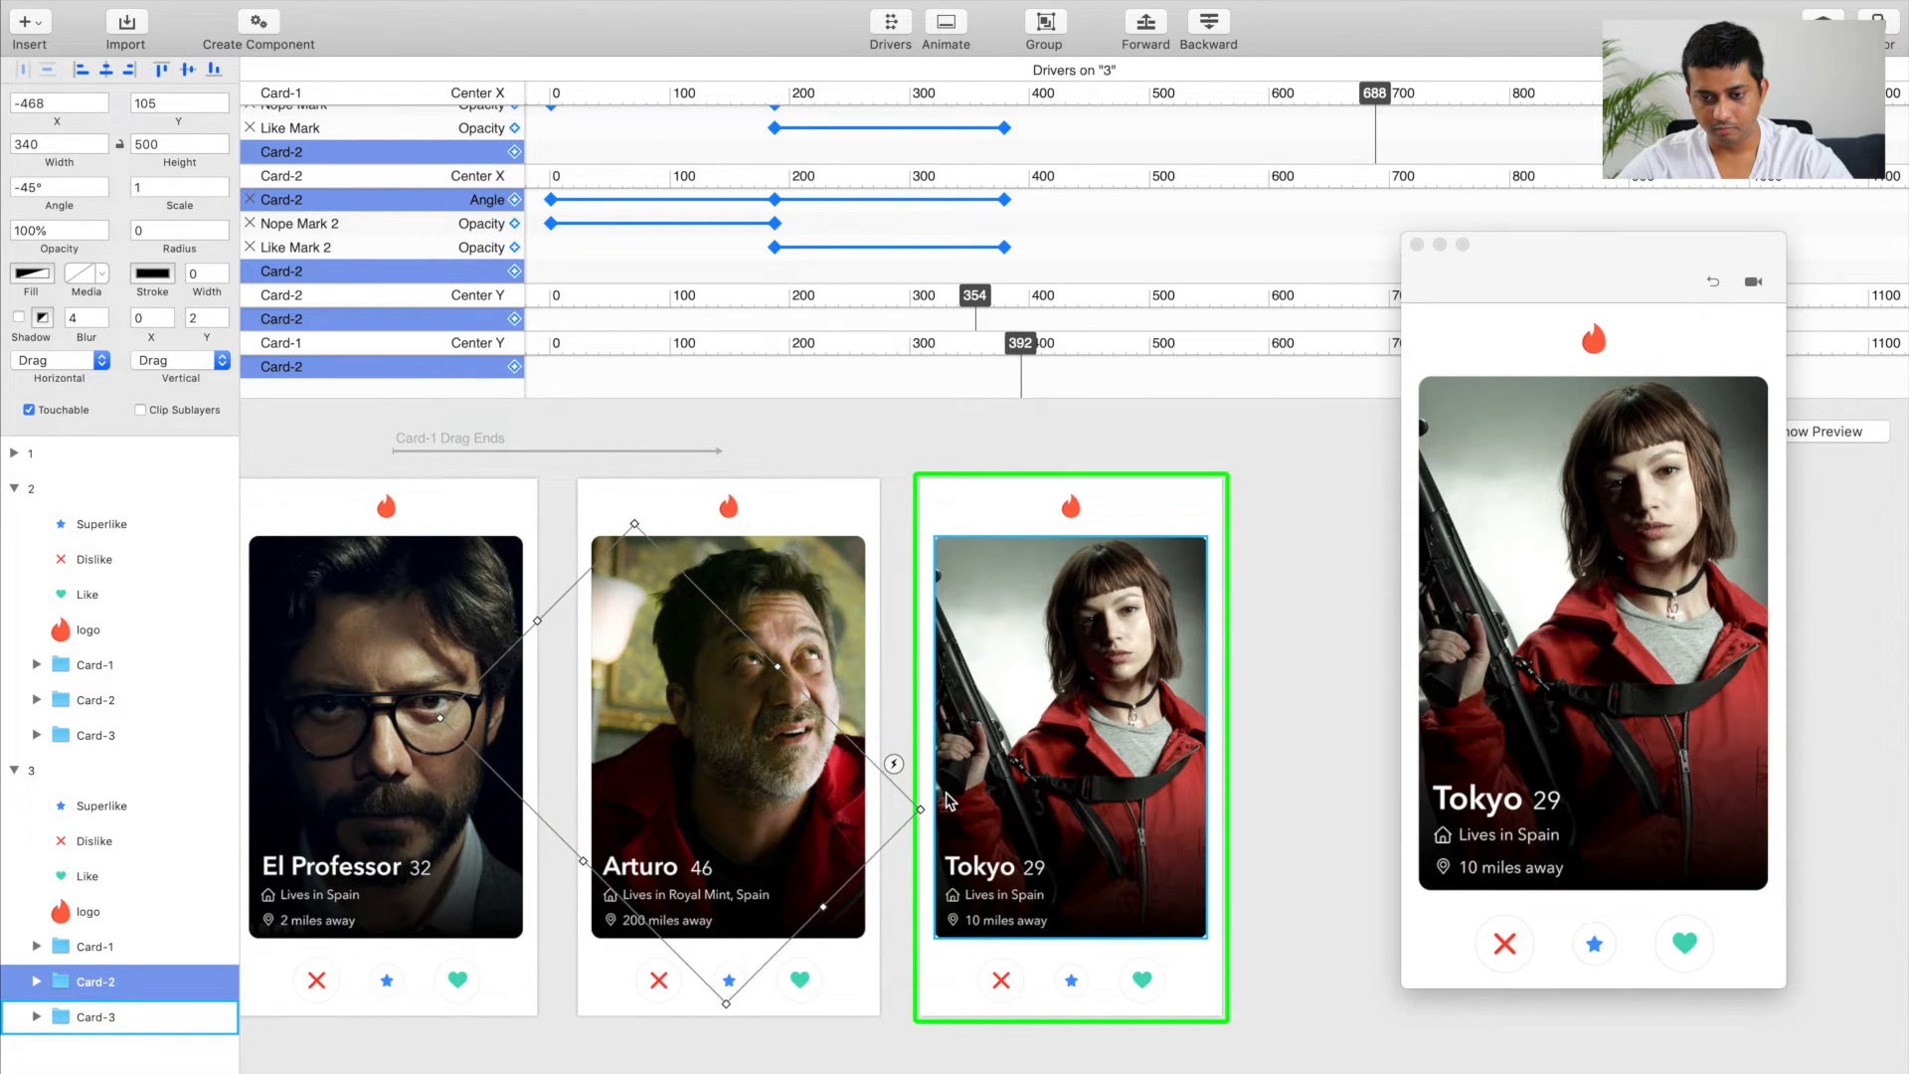
left_click(984, 1062)
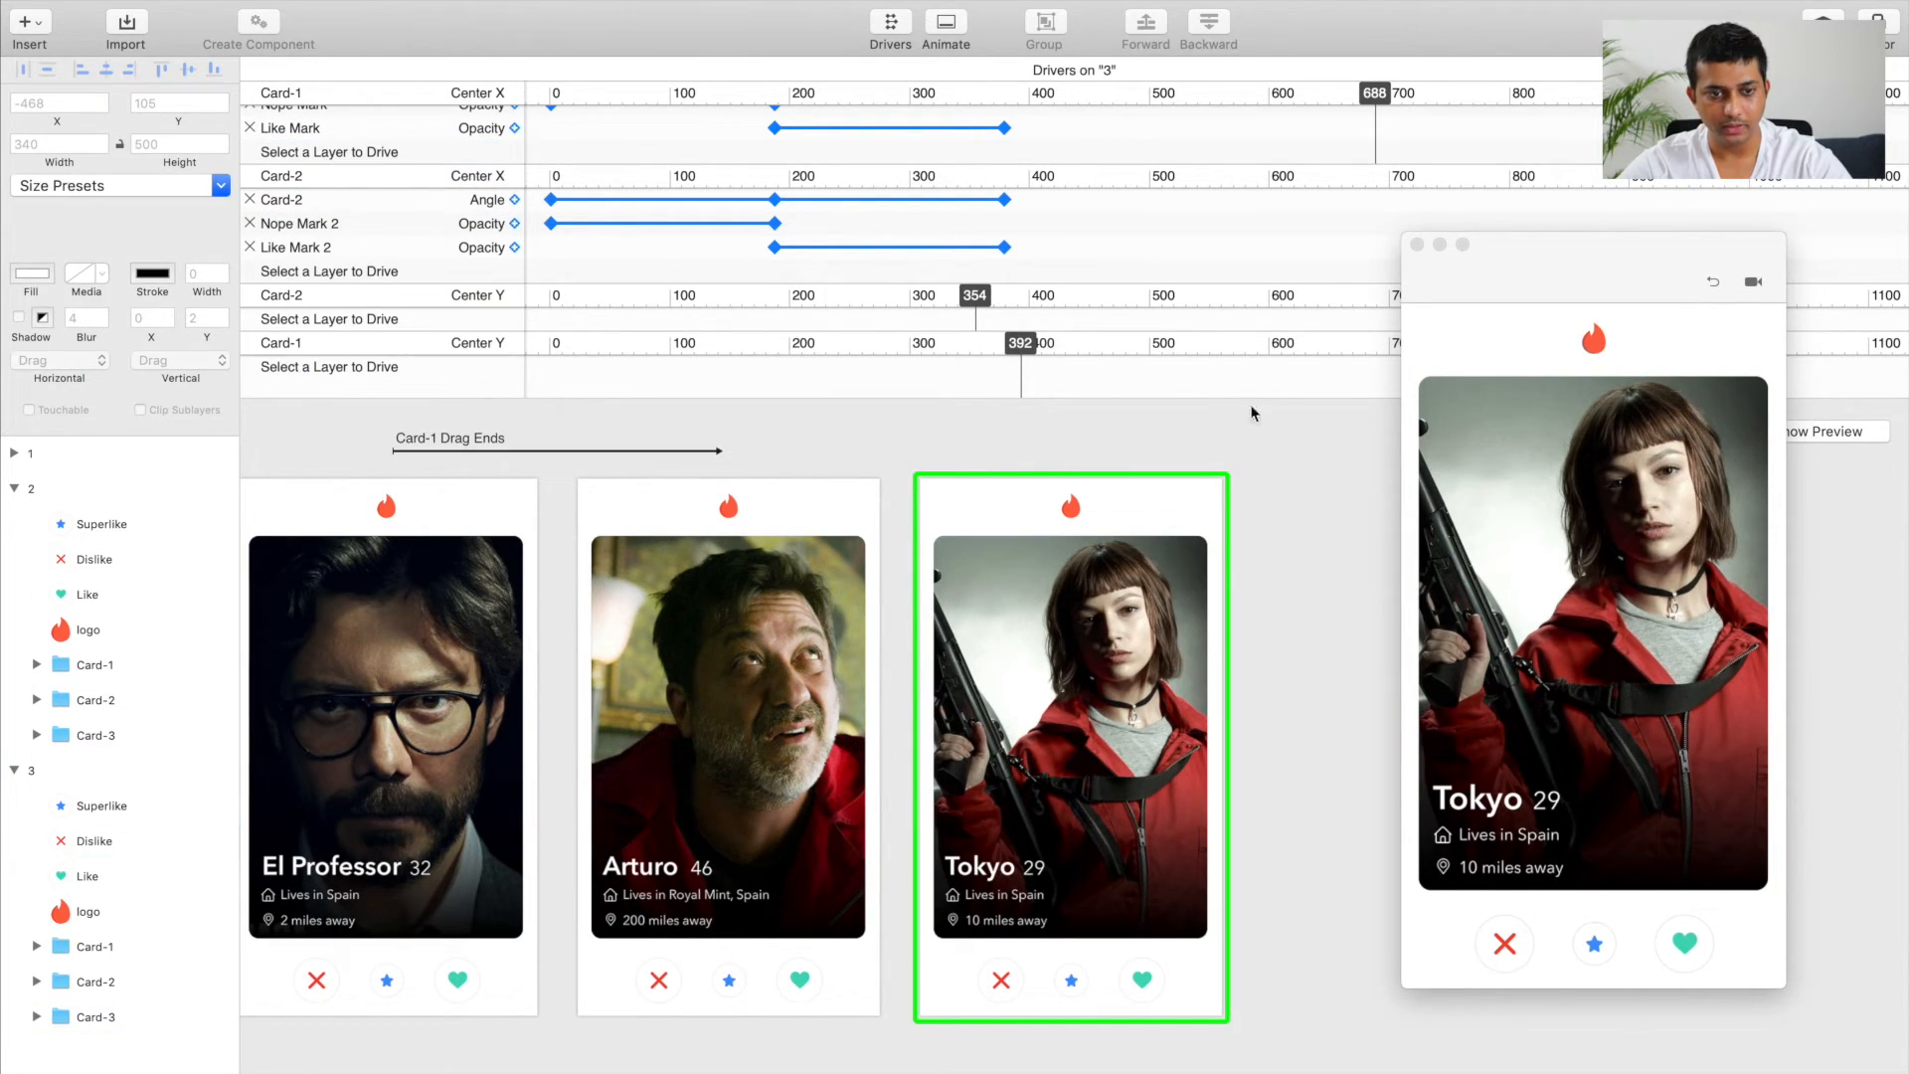
left_click(892, 28)
Step: Preview the prototype from artboard 1 and swipe Card-1 away to test its transition
scroll(839, 319, "up", 5)
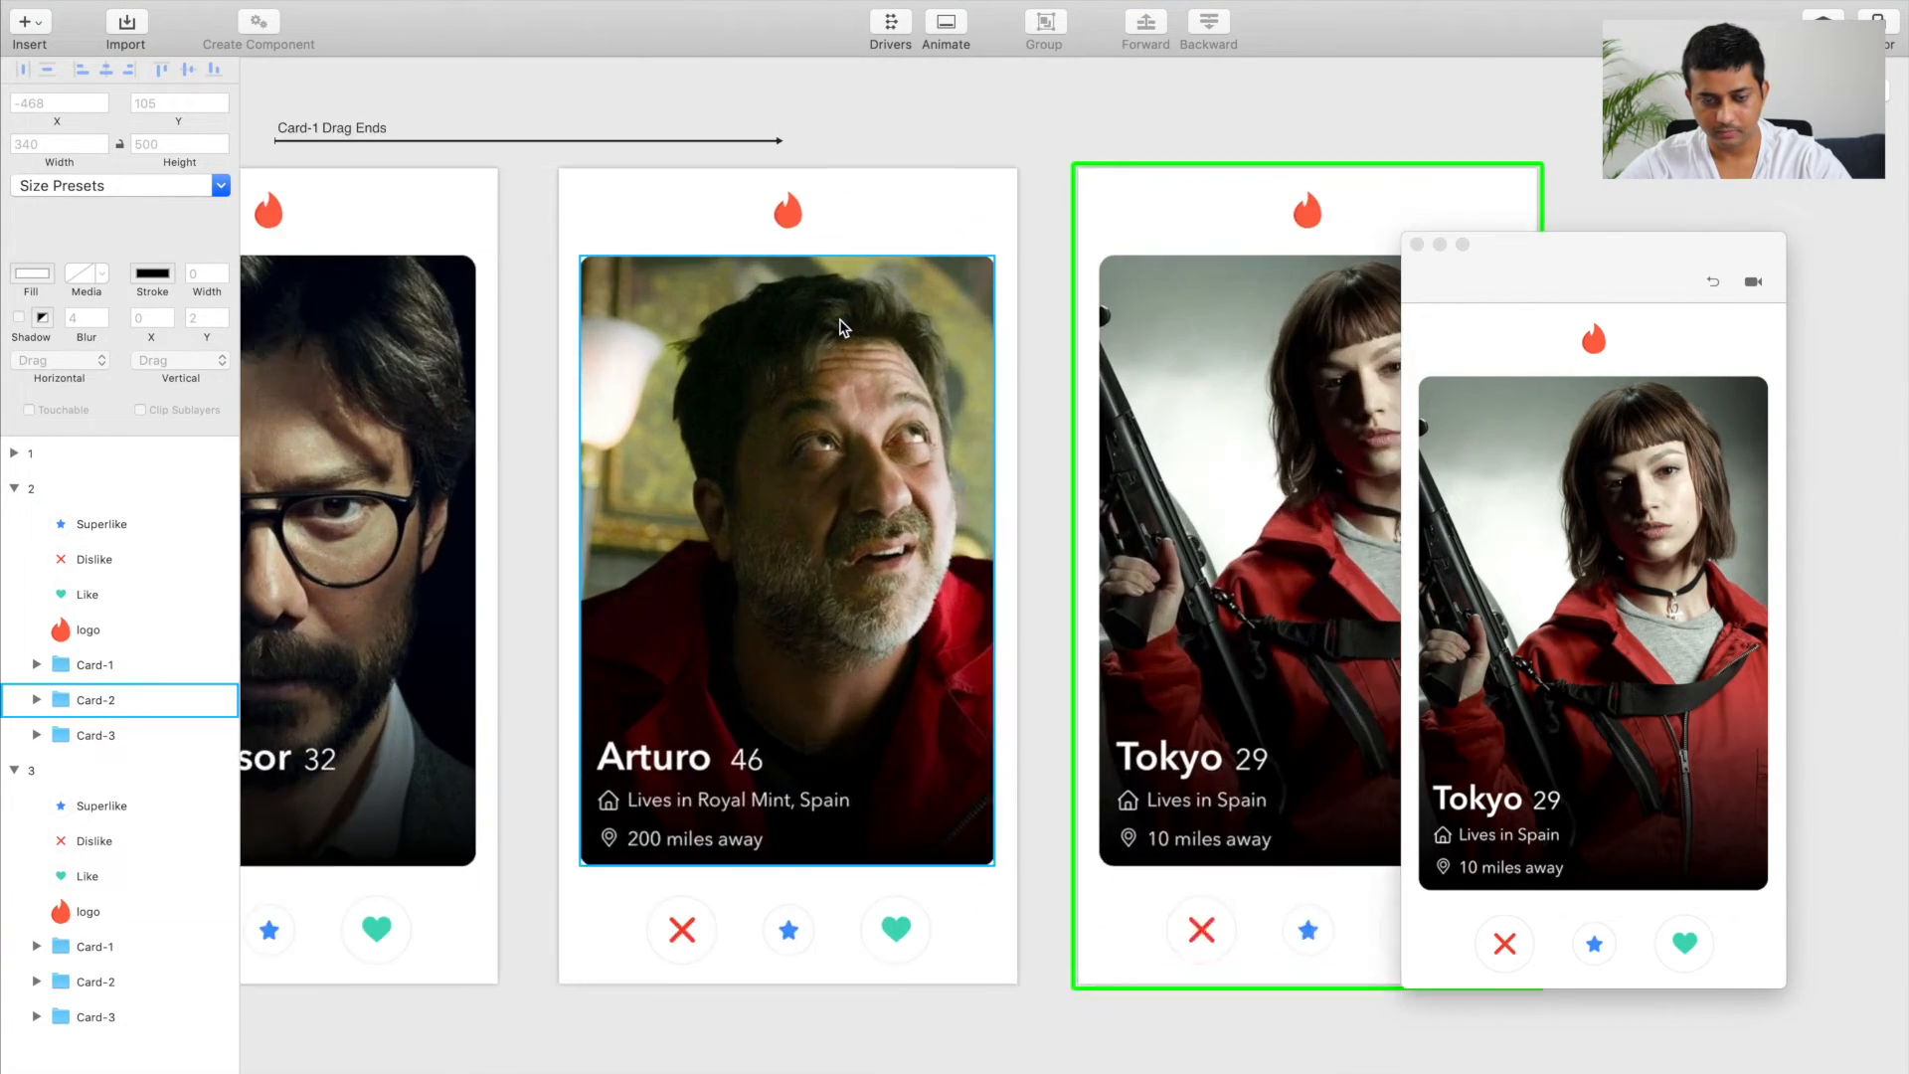
scroll(840, 329, "down", 3)
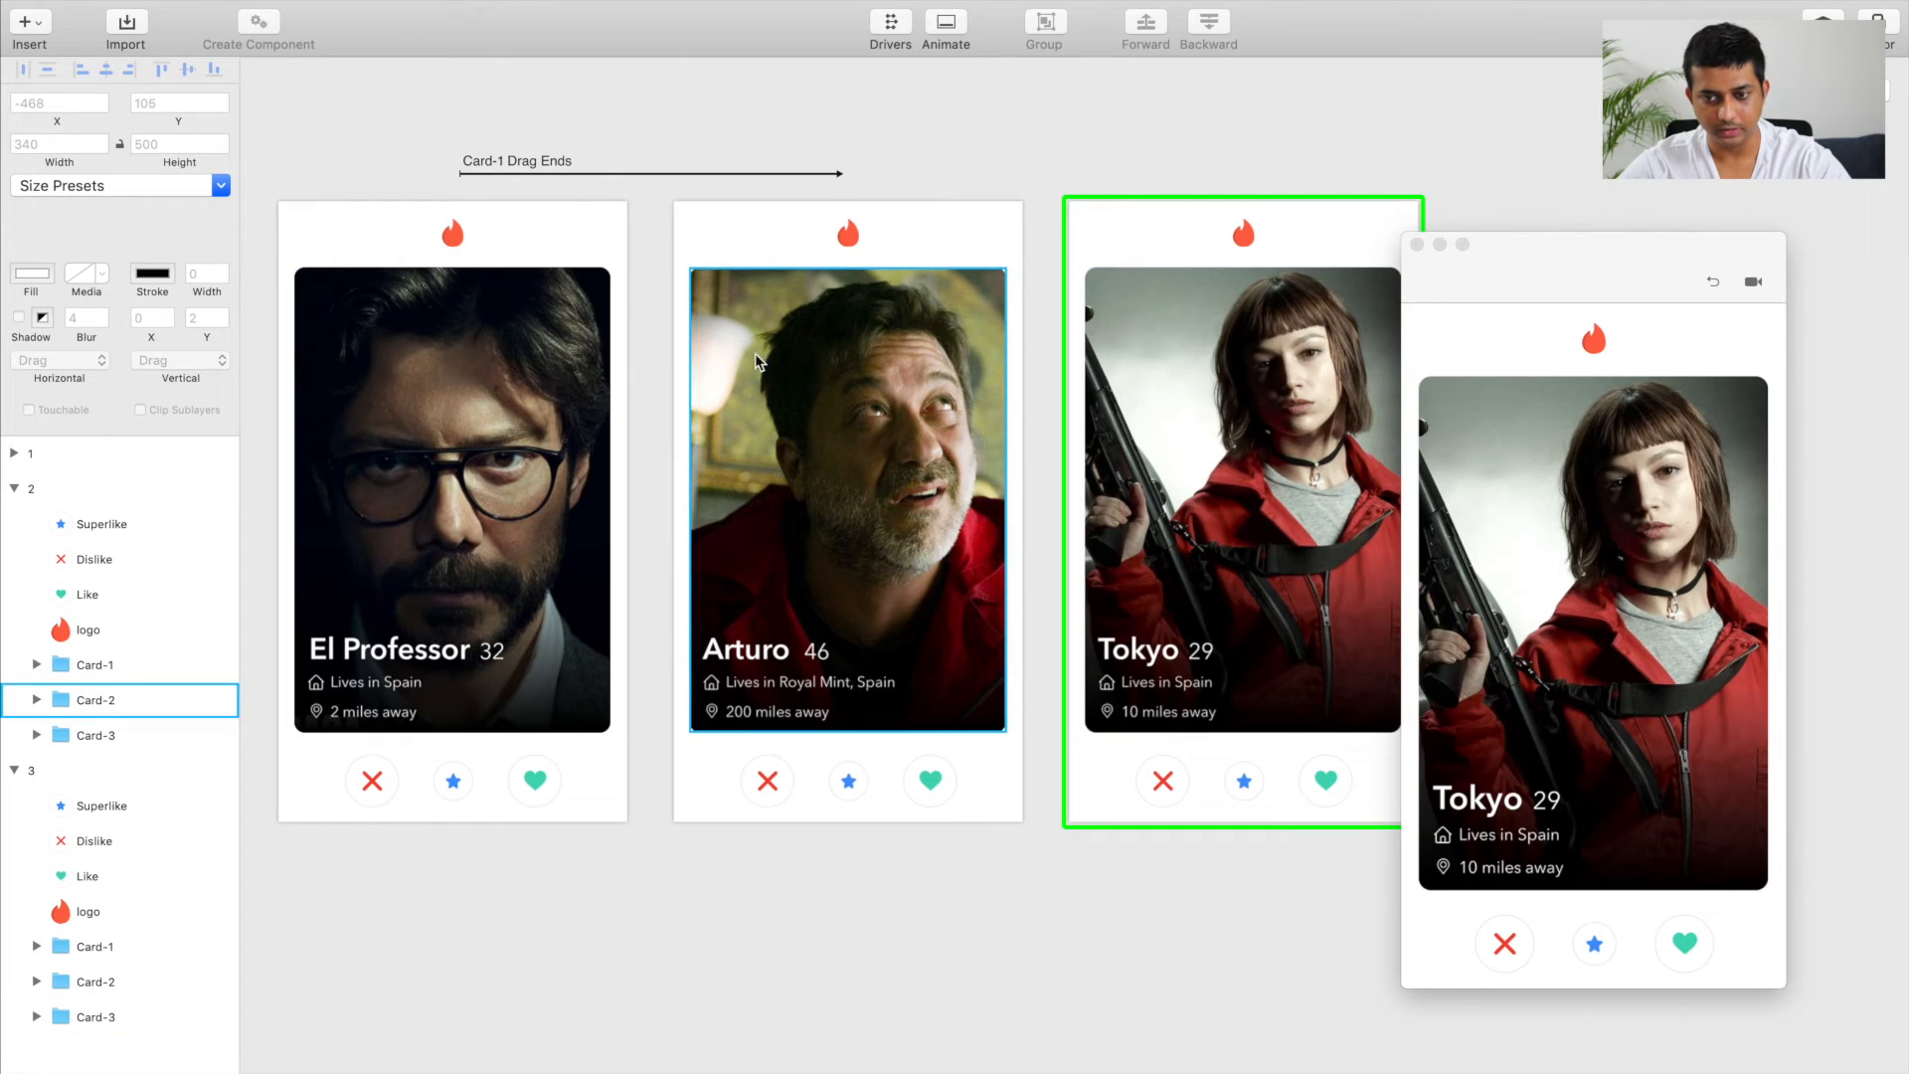
left_click(428, 367)
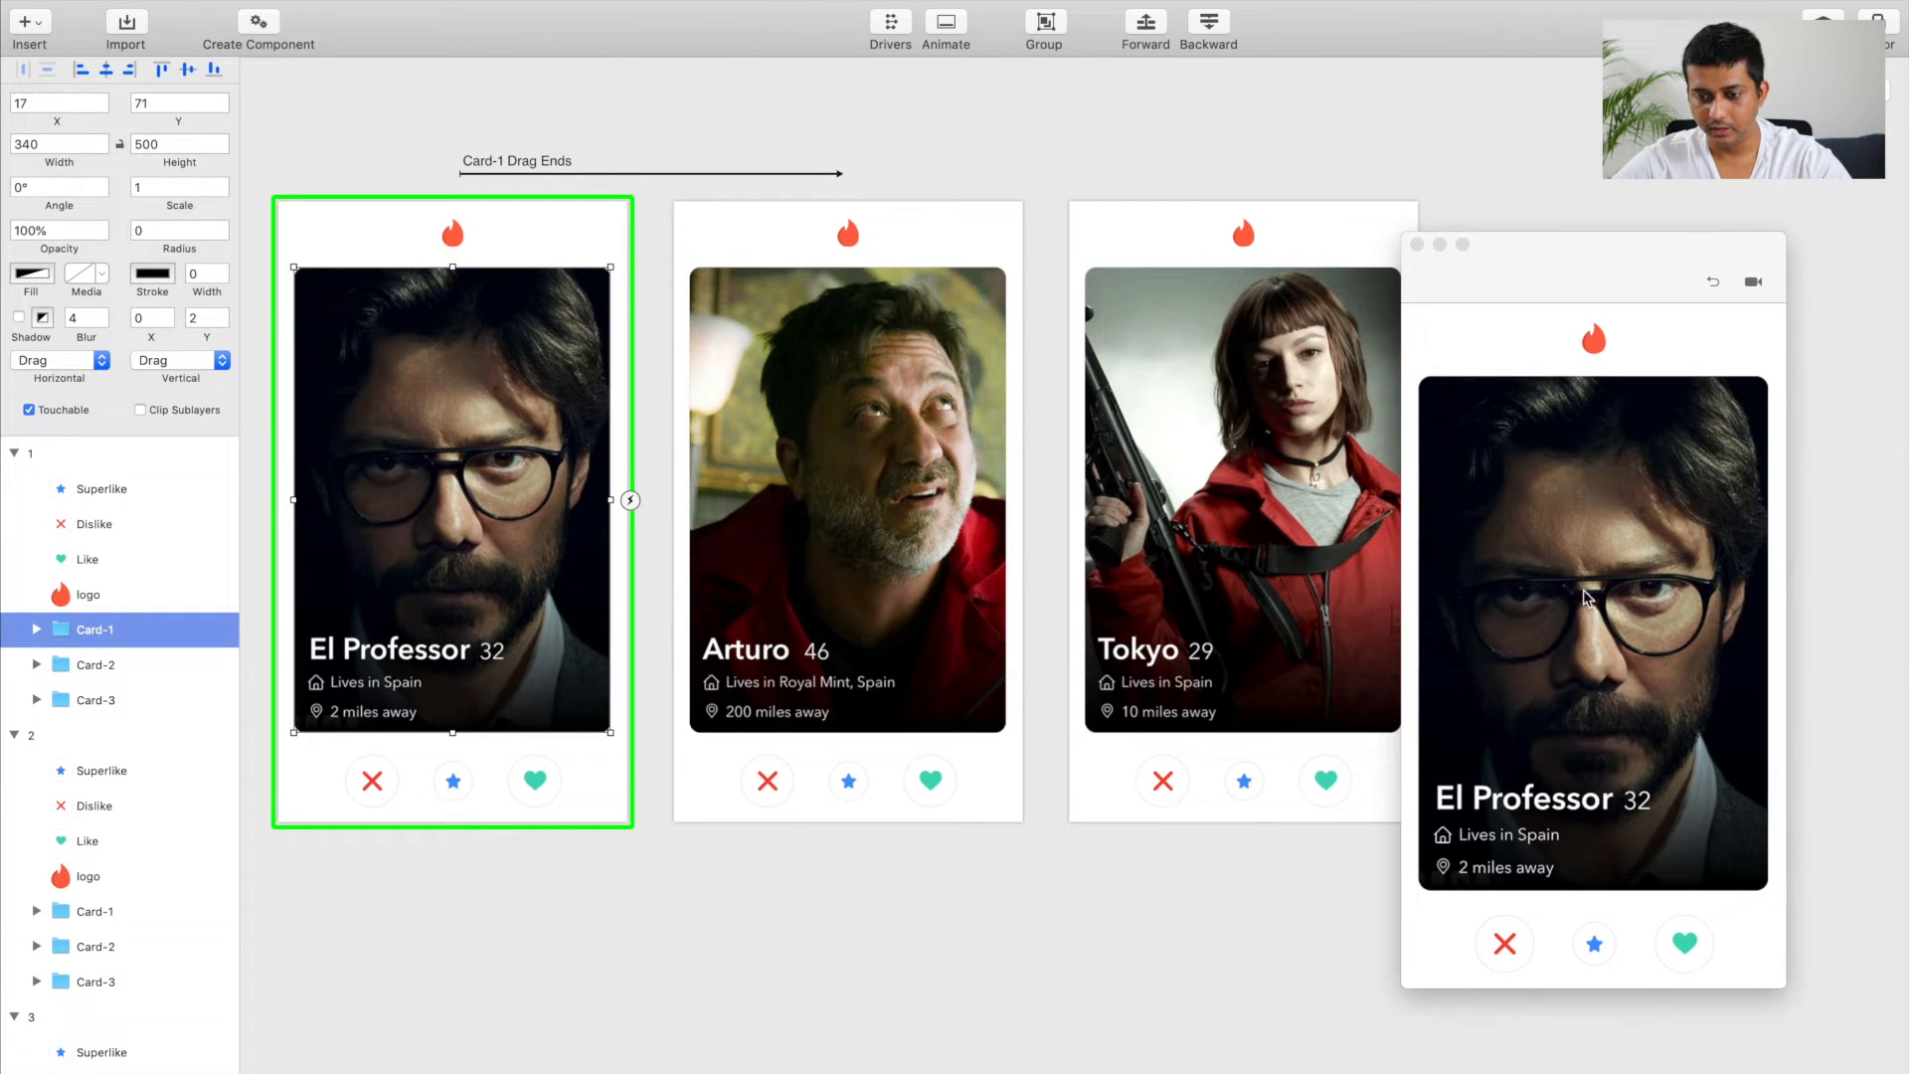
left_click_drag(1588, 554, 1675, 556)
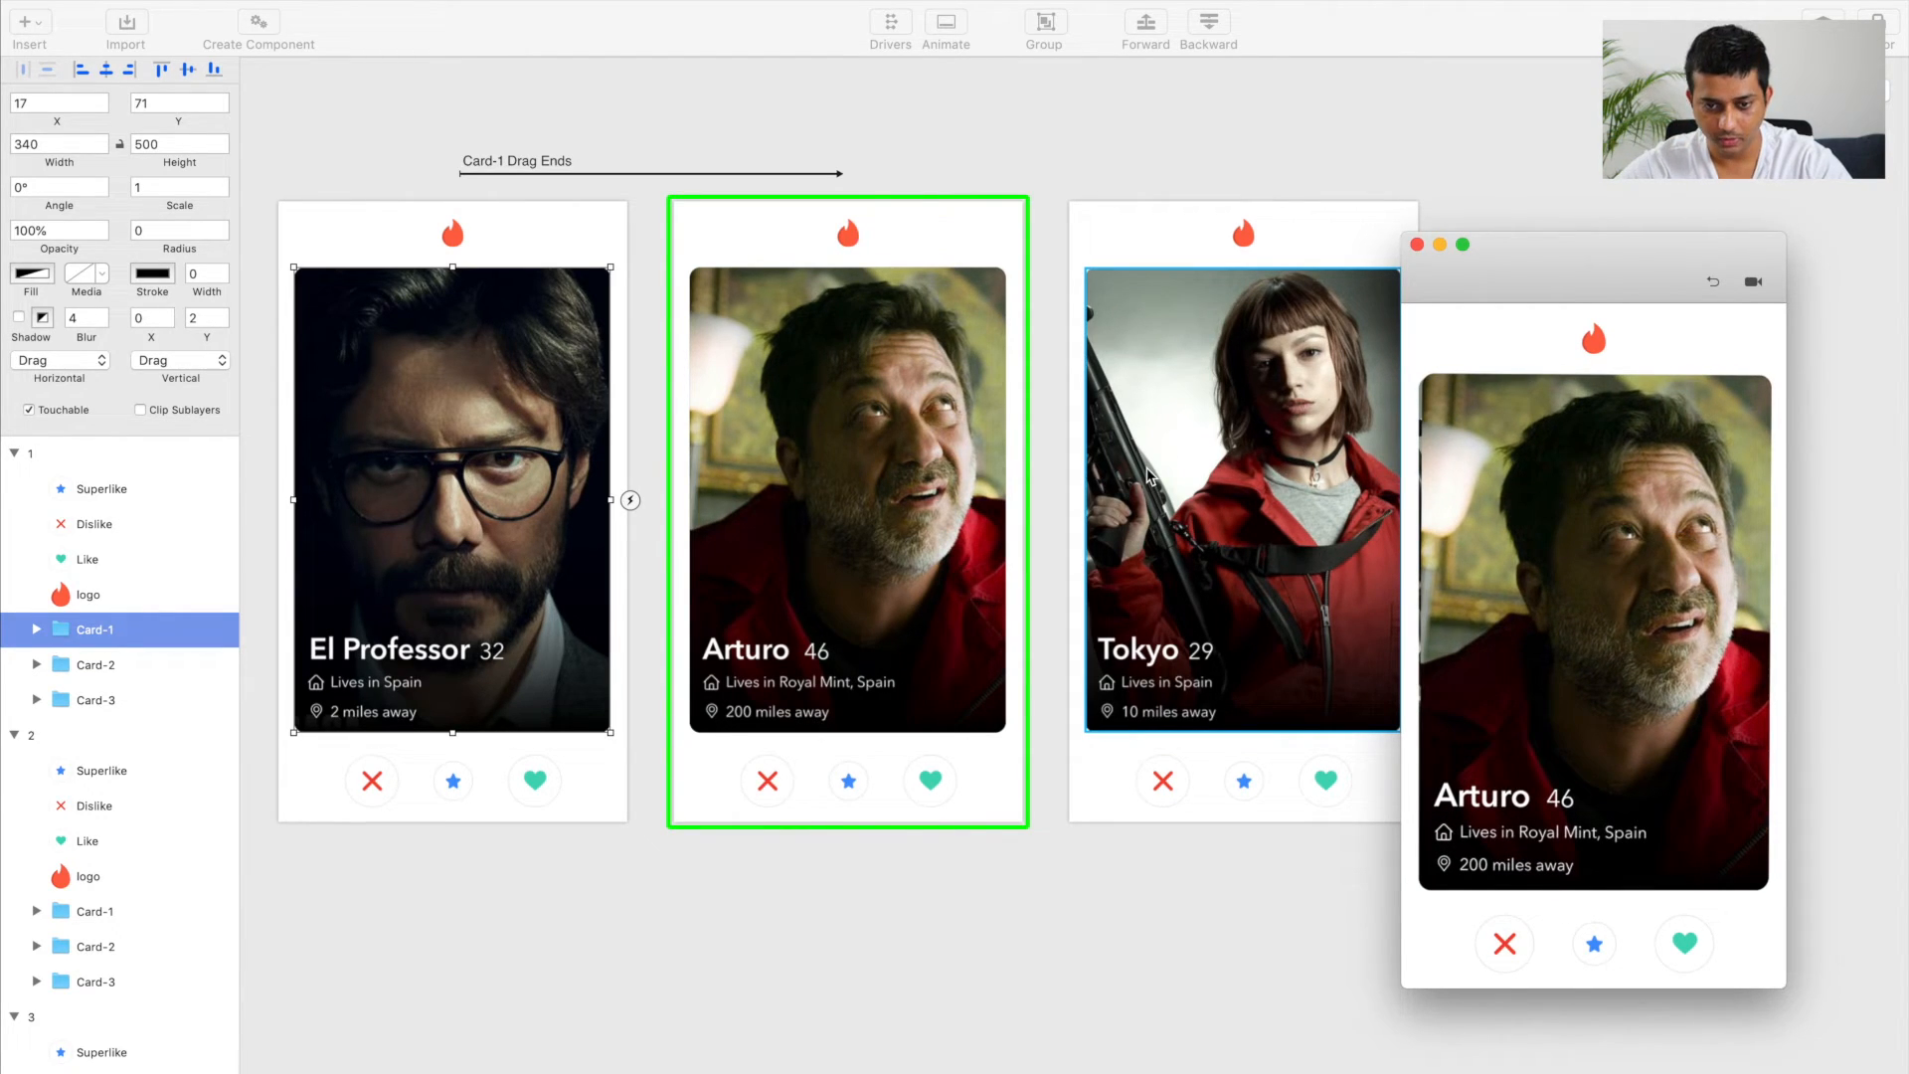
Step: Create a Drag Ends transition from Card-2 in artboard 2 to artboard 3 and test the swipe in the preview
left_click(756, 428)
scroll(807, 487, "up", 2)
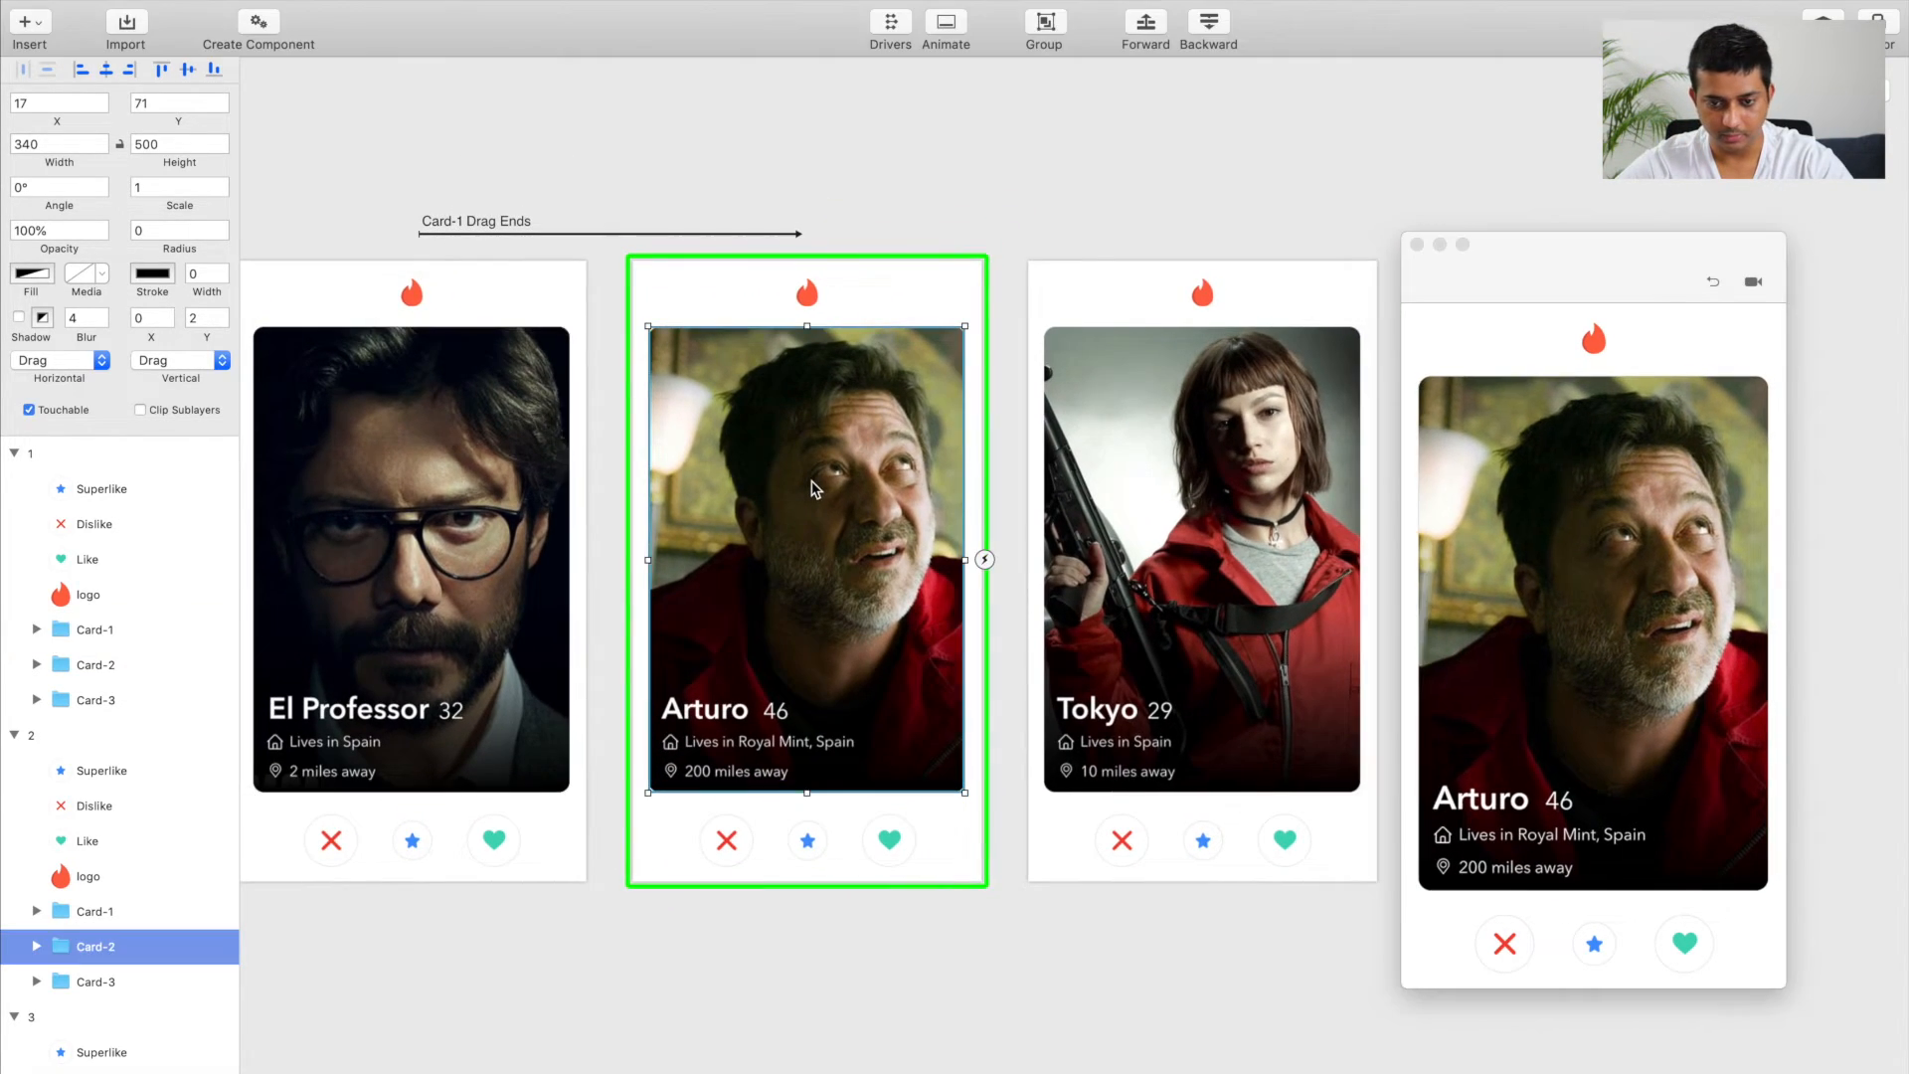
left_click(984, 559)
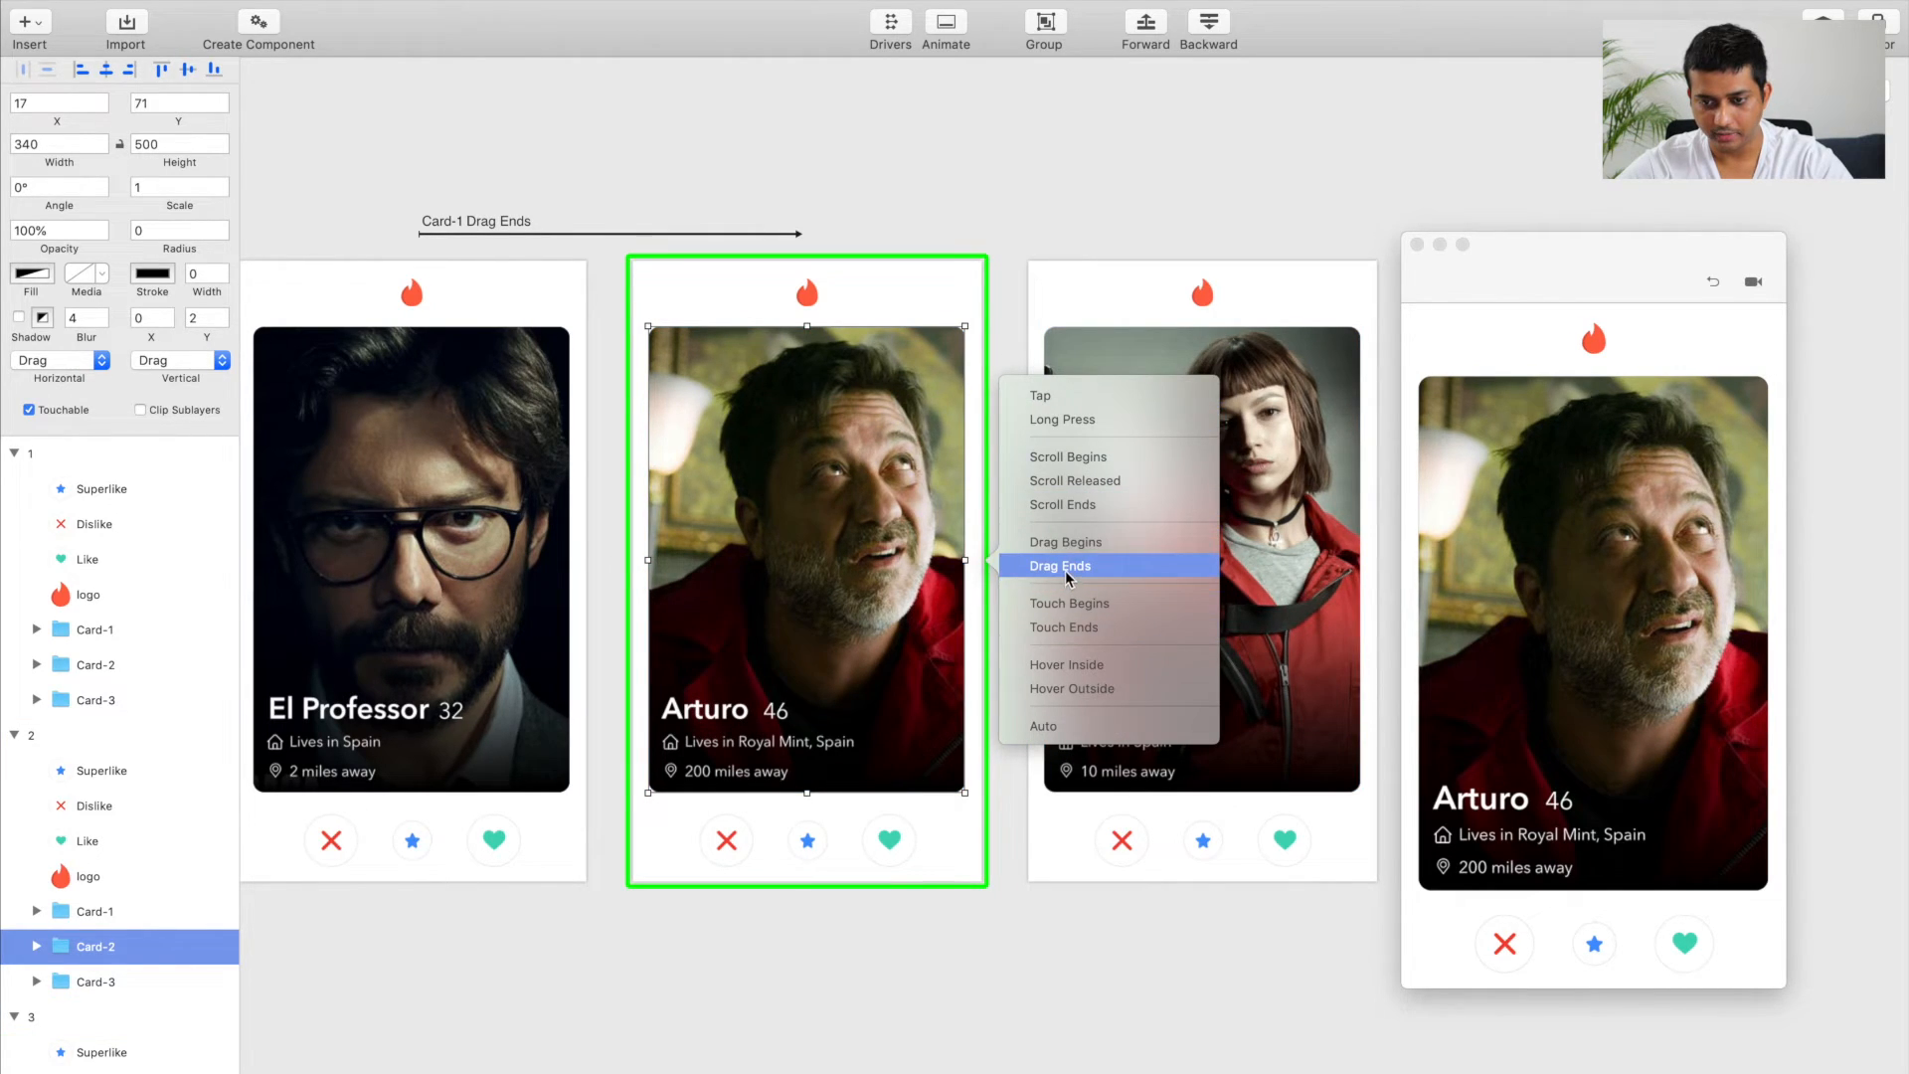
left_click(1064, 566)
left_click(1124, 539)
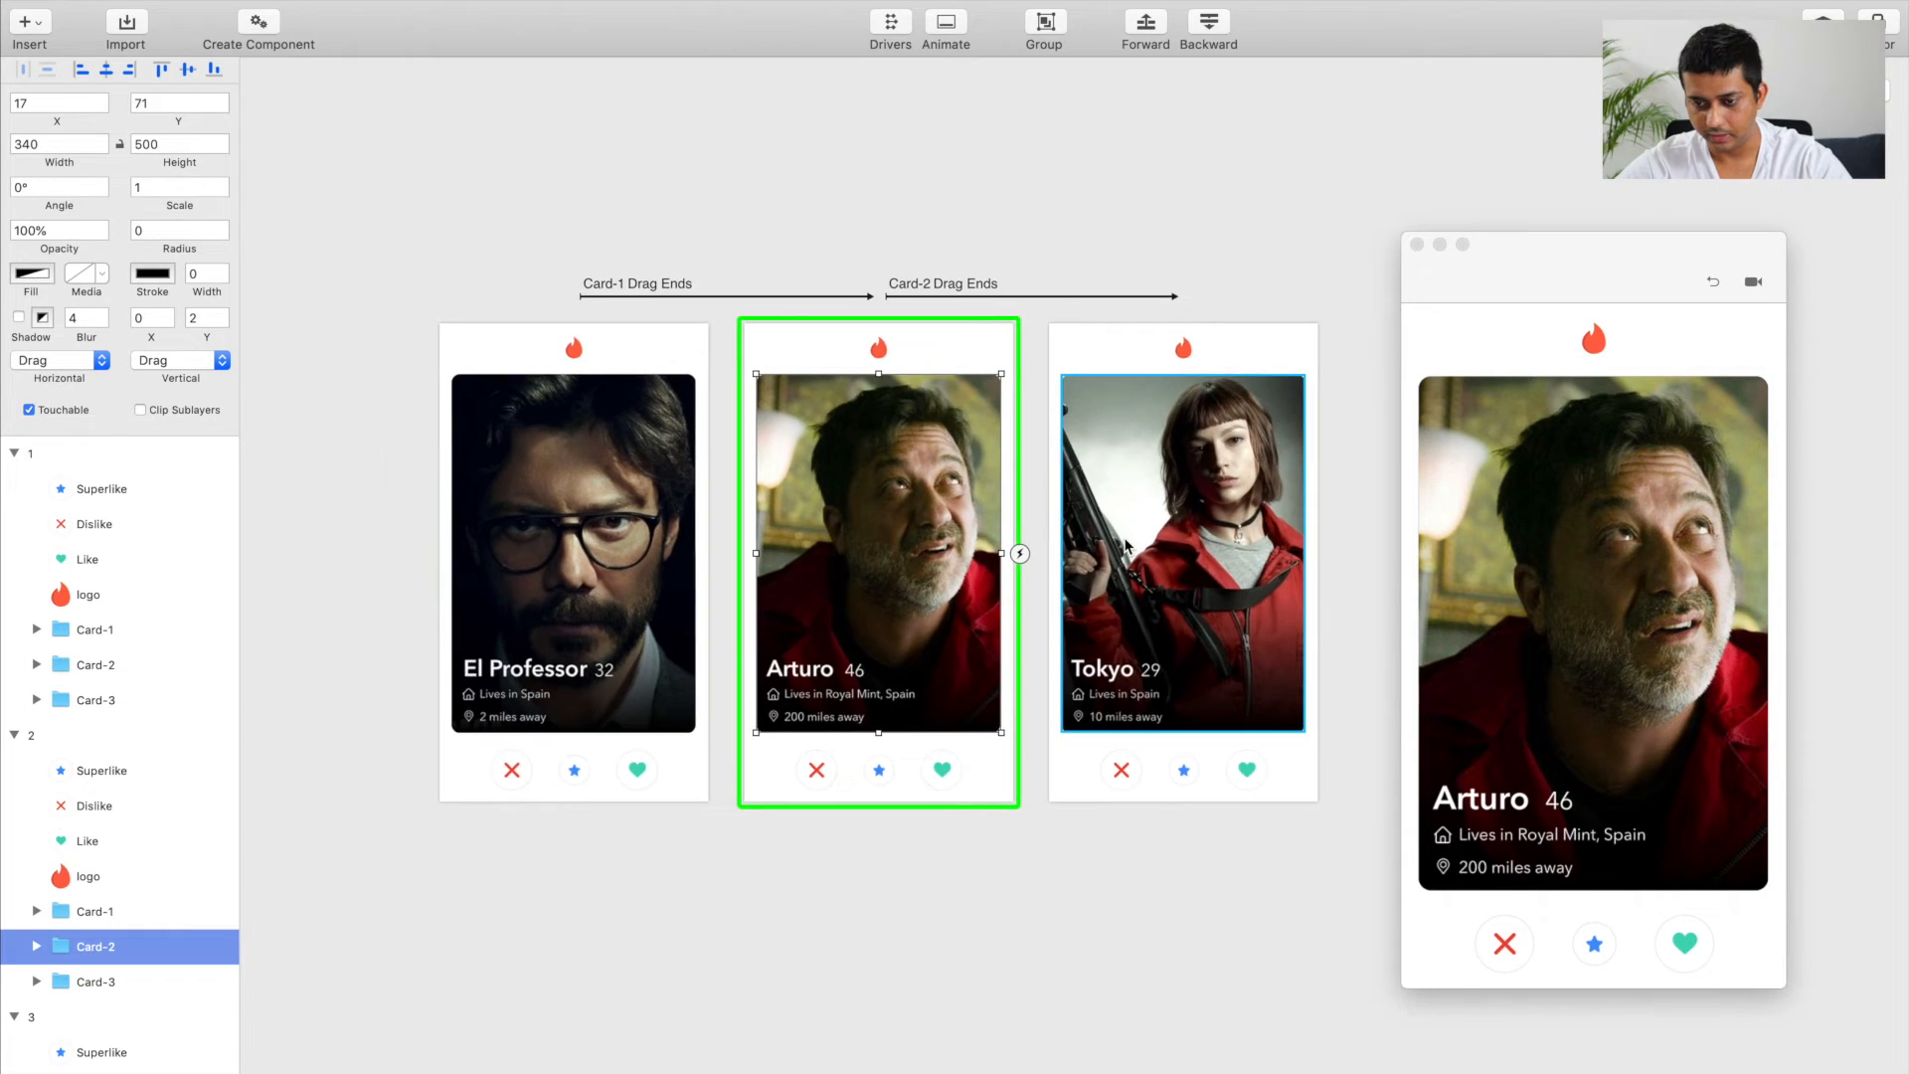
left_click_drag(1614, 564, 1519, 591)
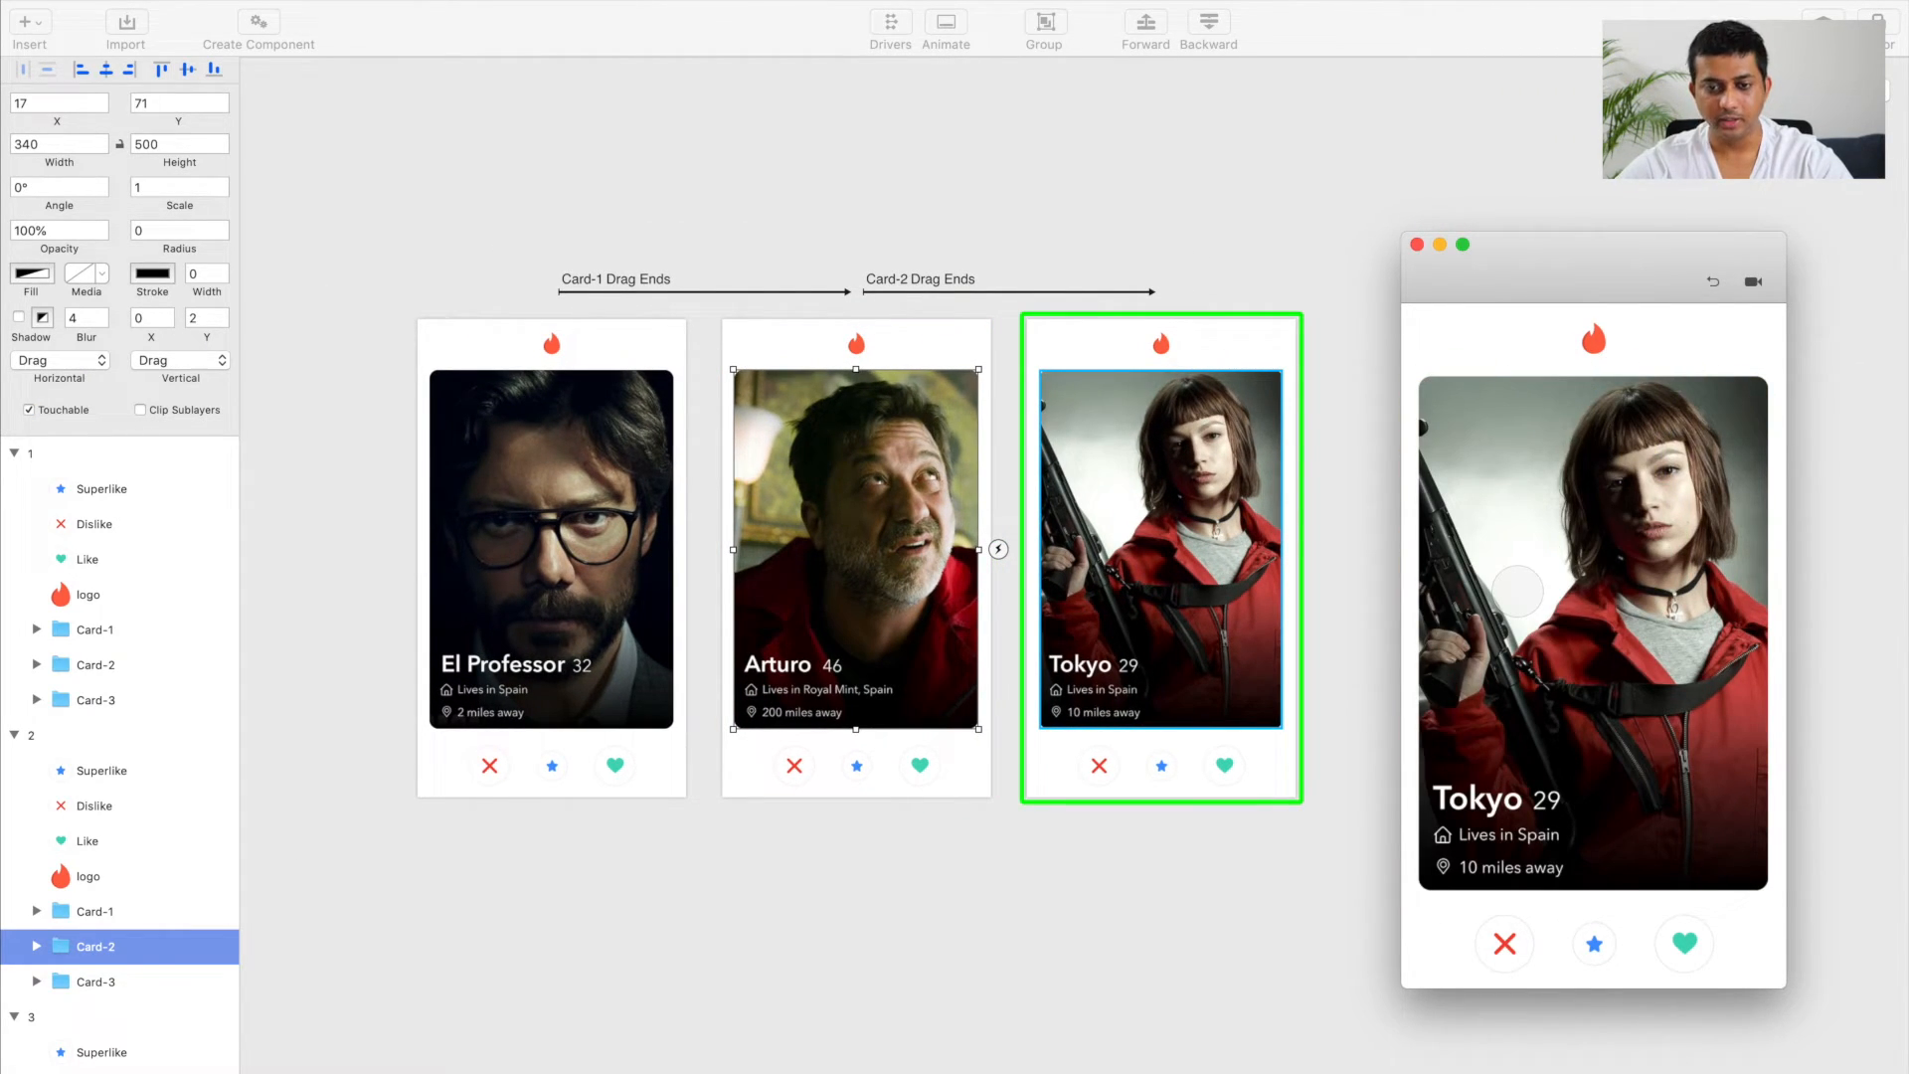
scroll(941, 694, "up", 2)
scroll(942, 694, "left", 3)
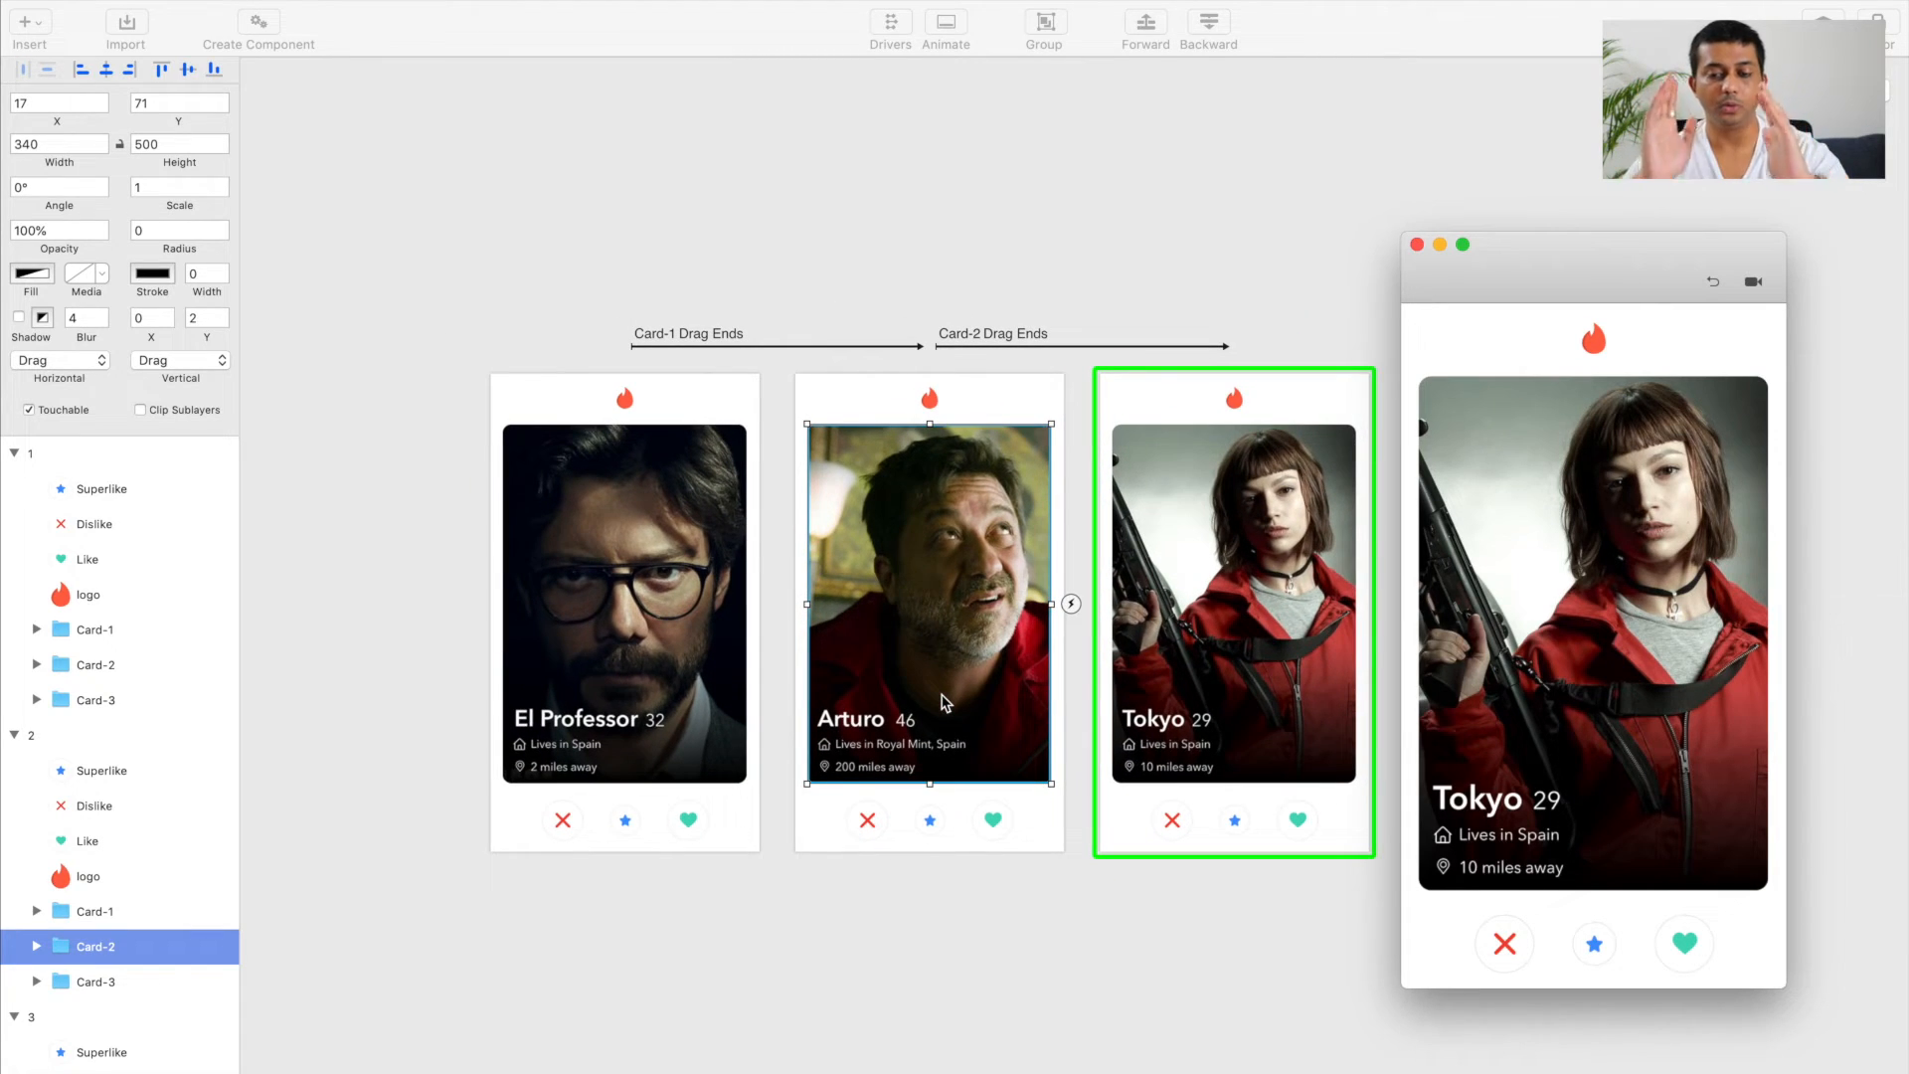
scroll(944, 702, "right", 3)
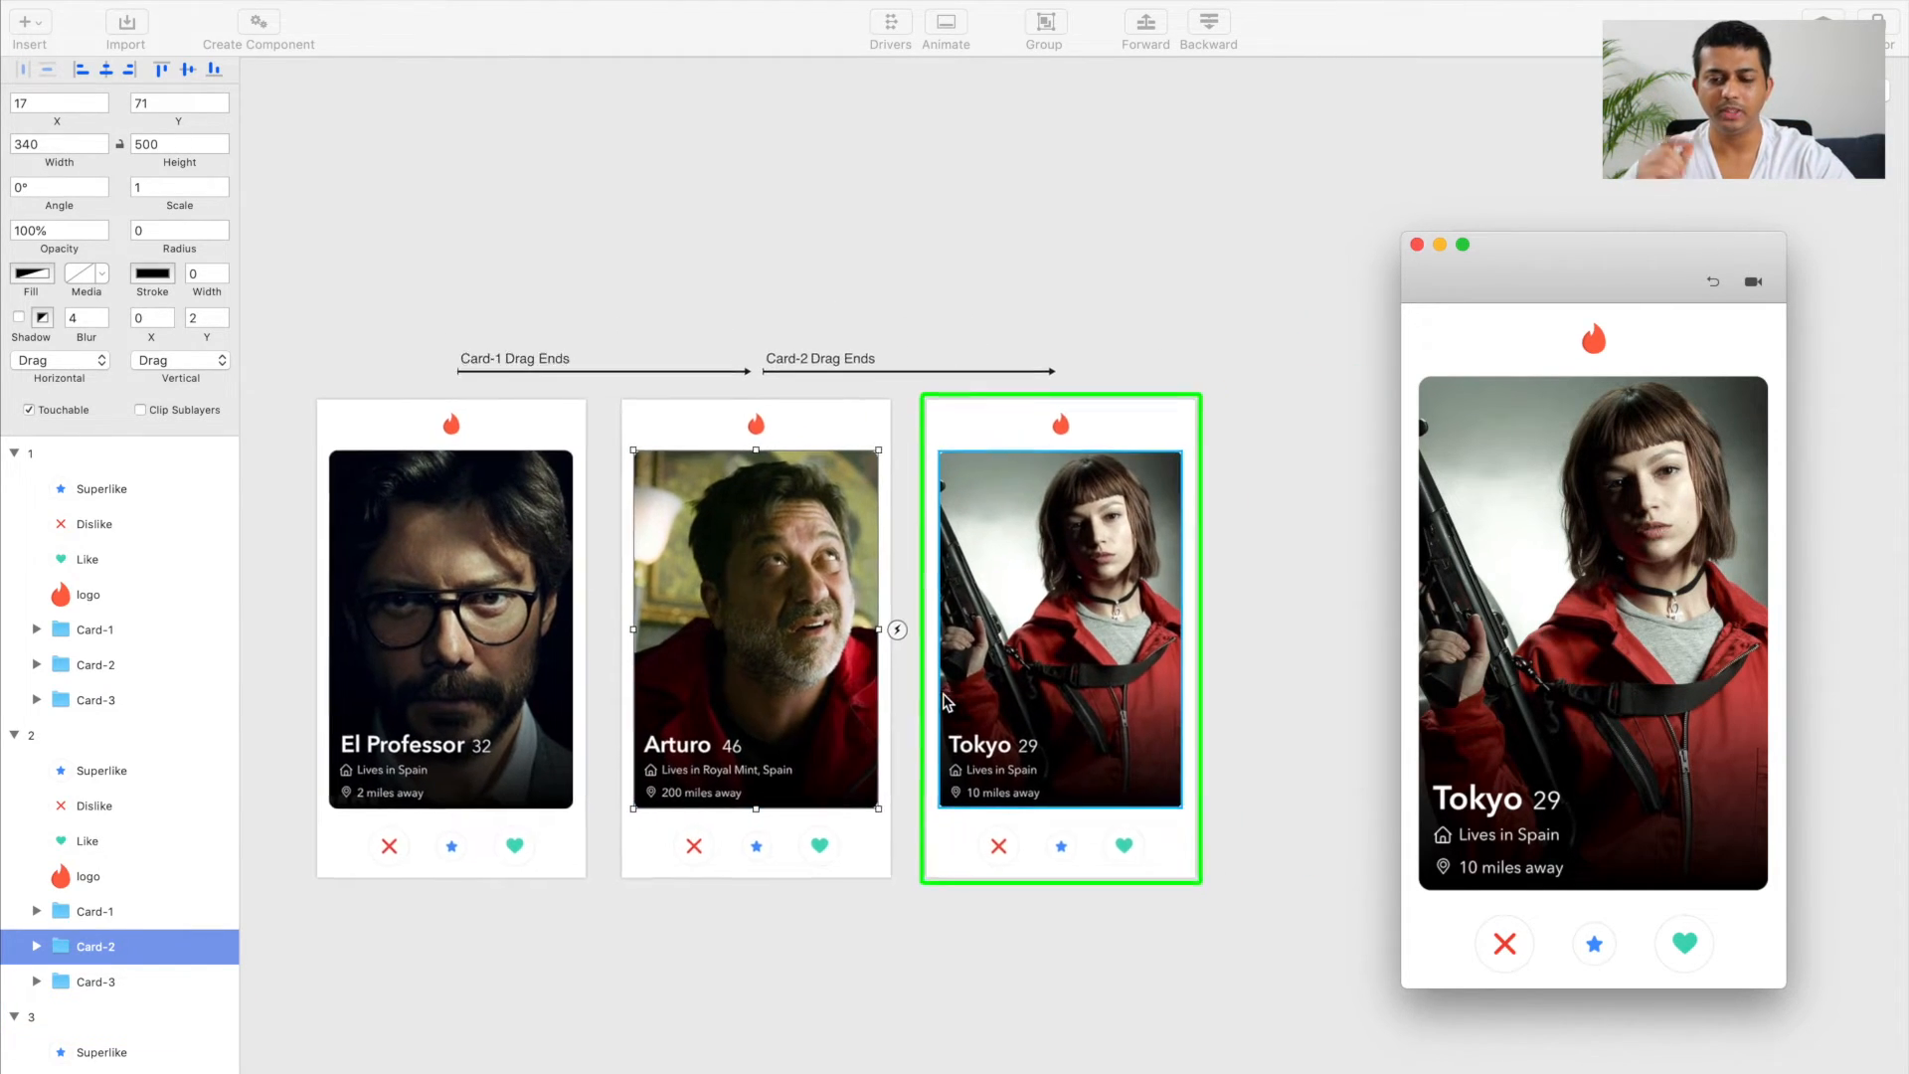
scroll(945, 702, "left", 2)
scroll(945, 702, "down", 2)
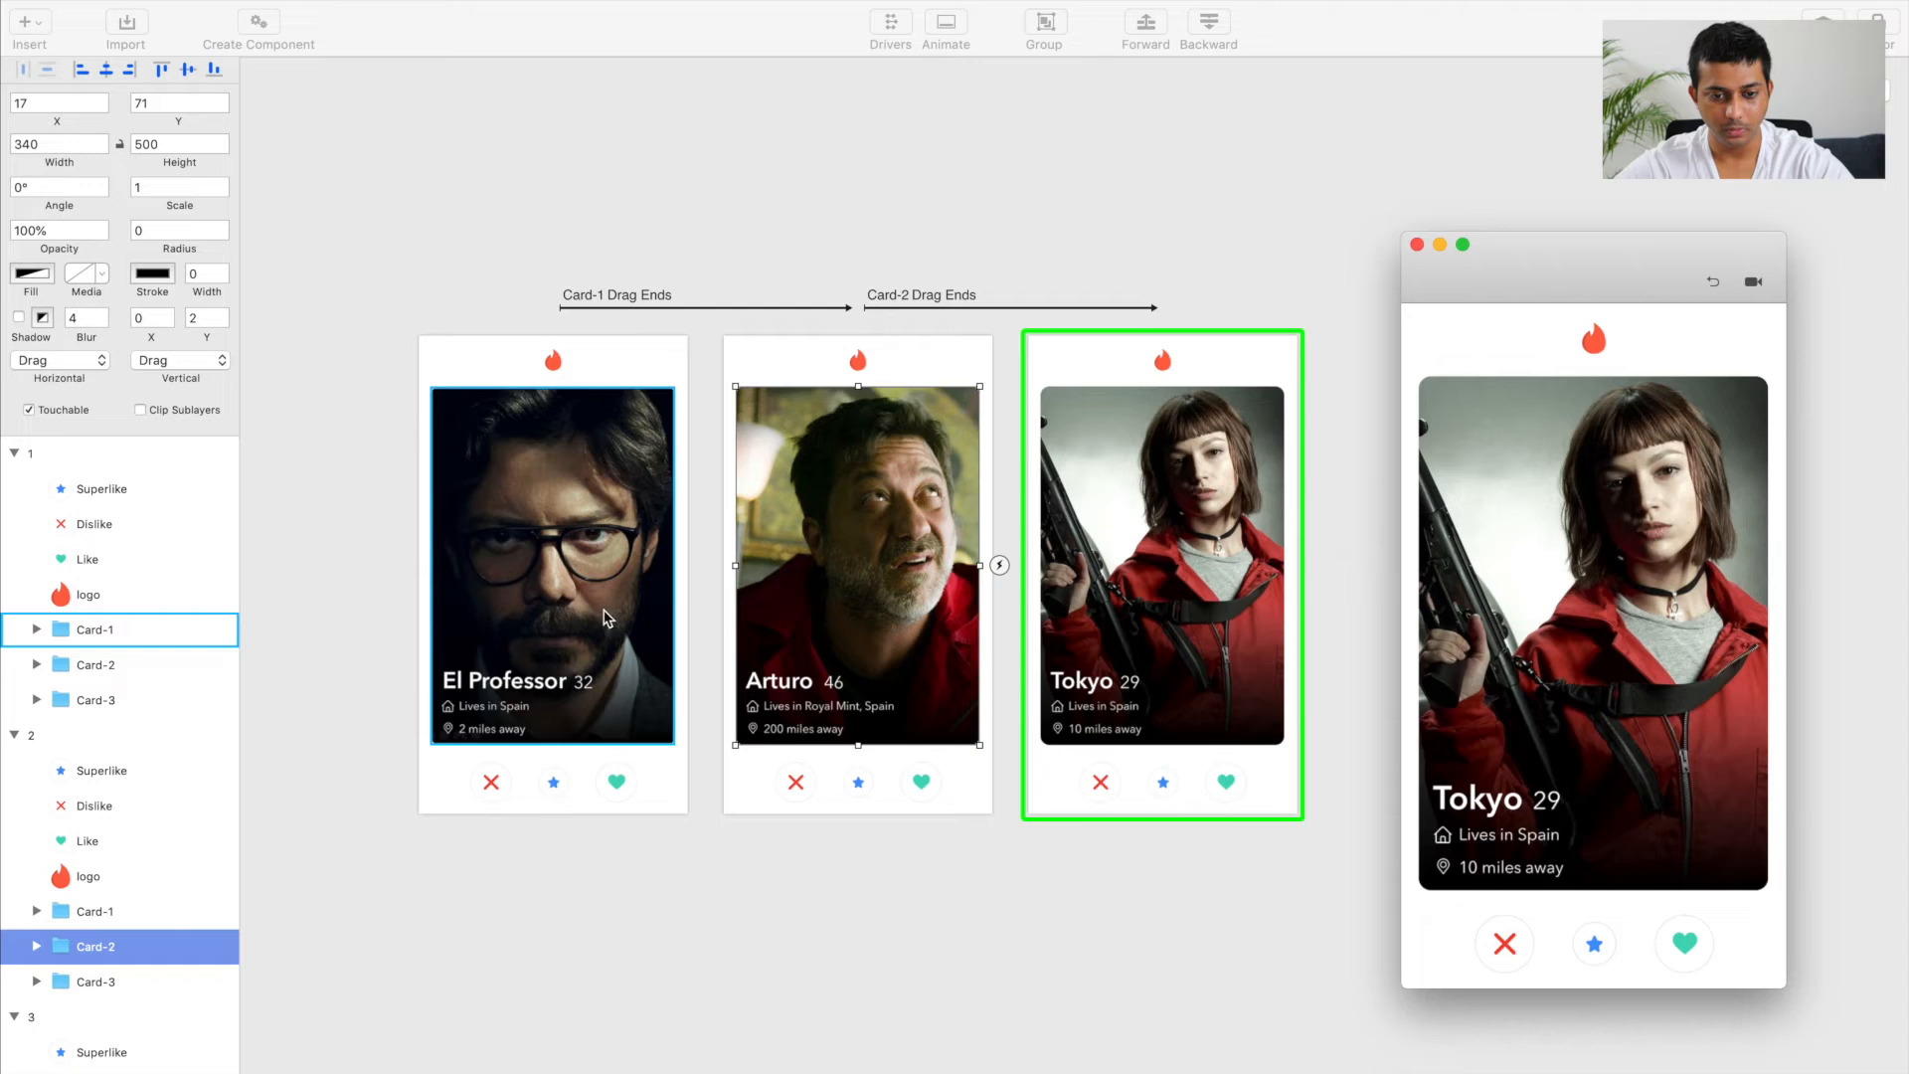
Step: Set the scale of Card-2 and Card-3 in artboard 1 to 0.8 and test the Card-1 swipe in the preview
left_click(593, 557)
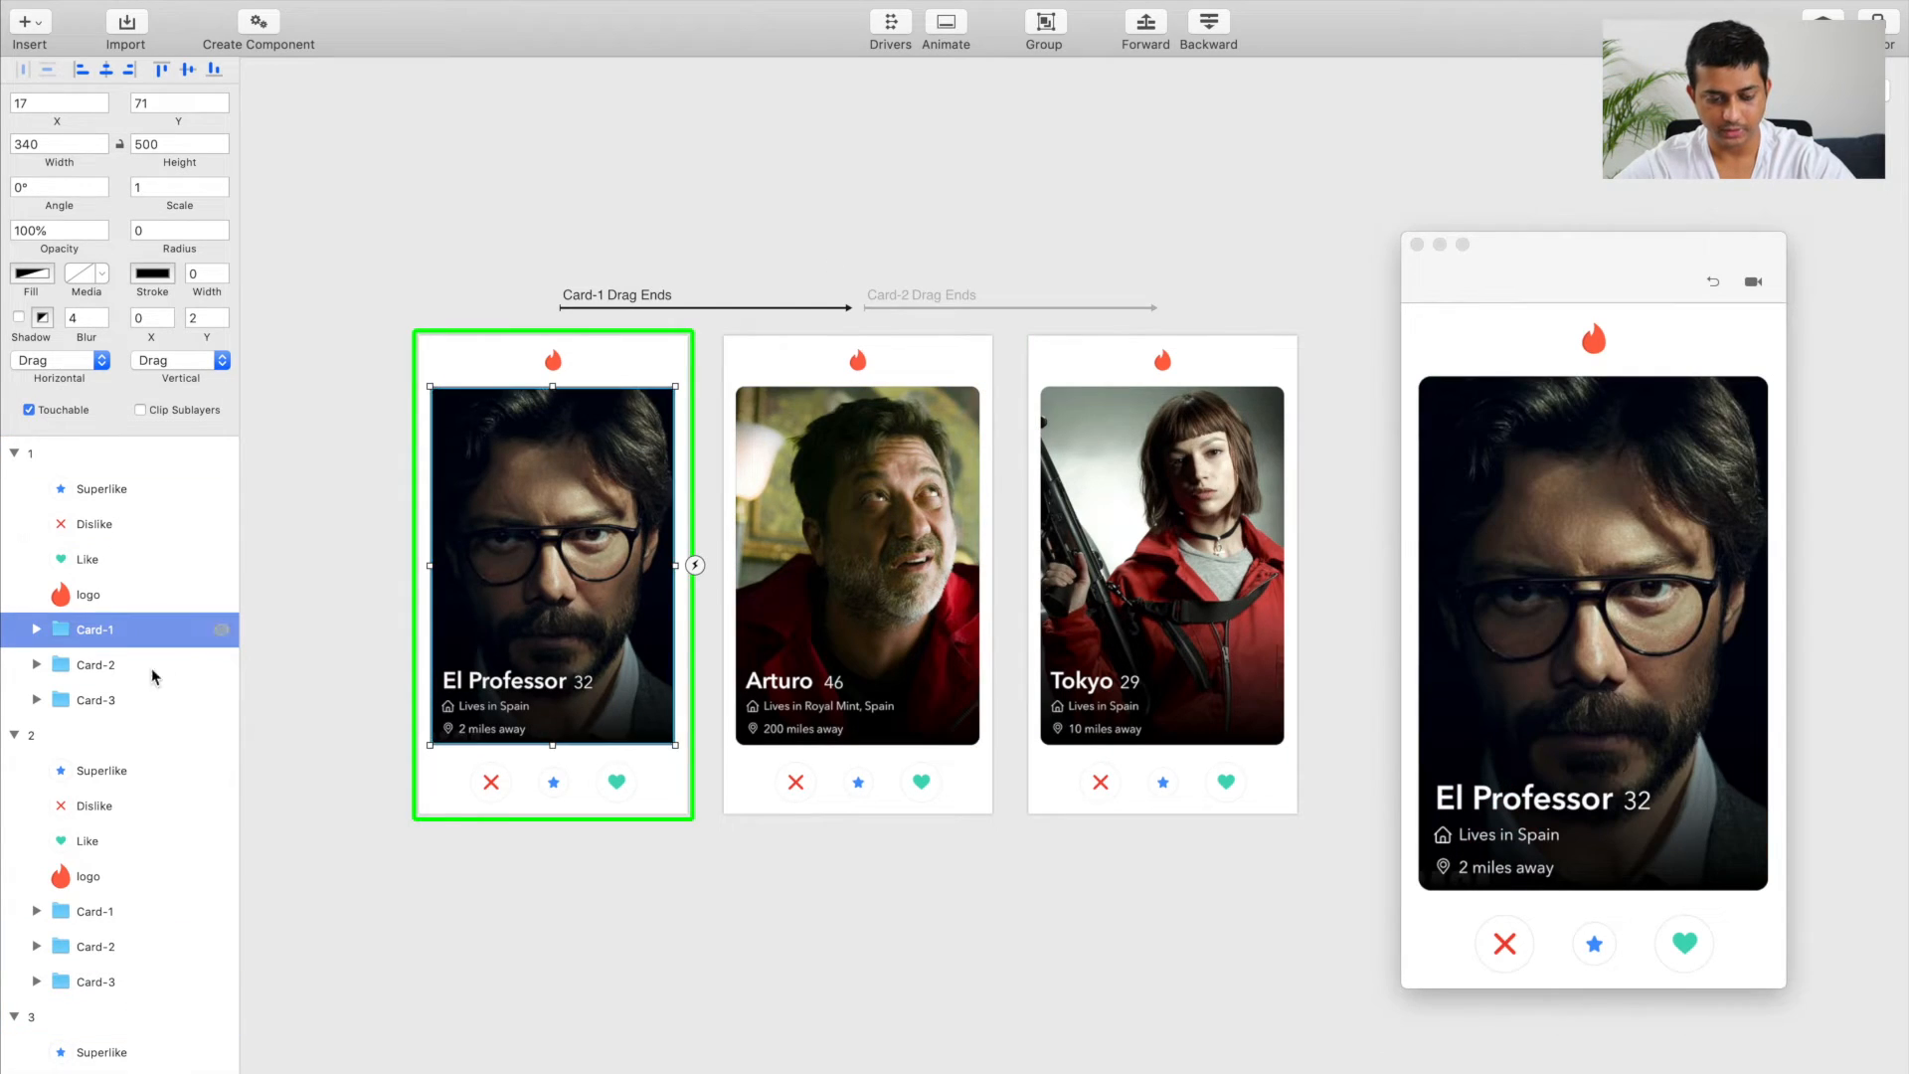
left_click(105, 664)
left_click(99, 701, "shift")
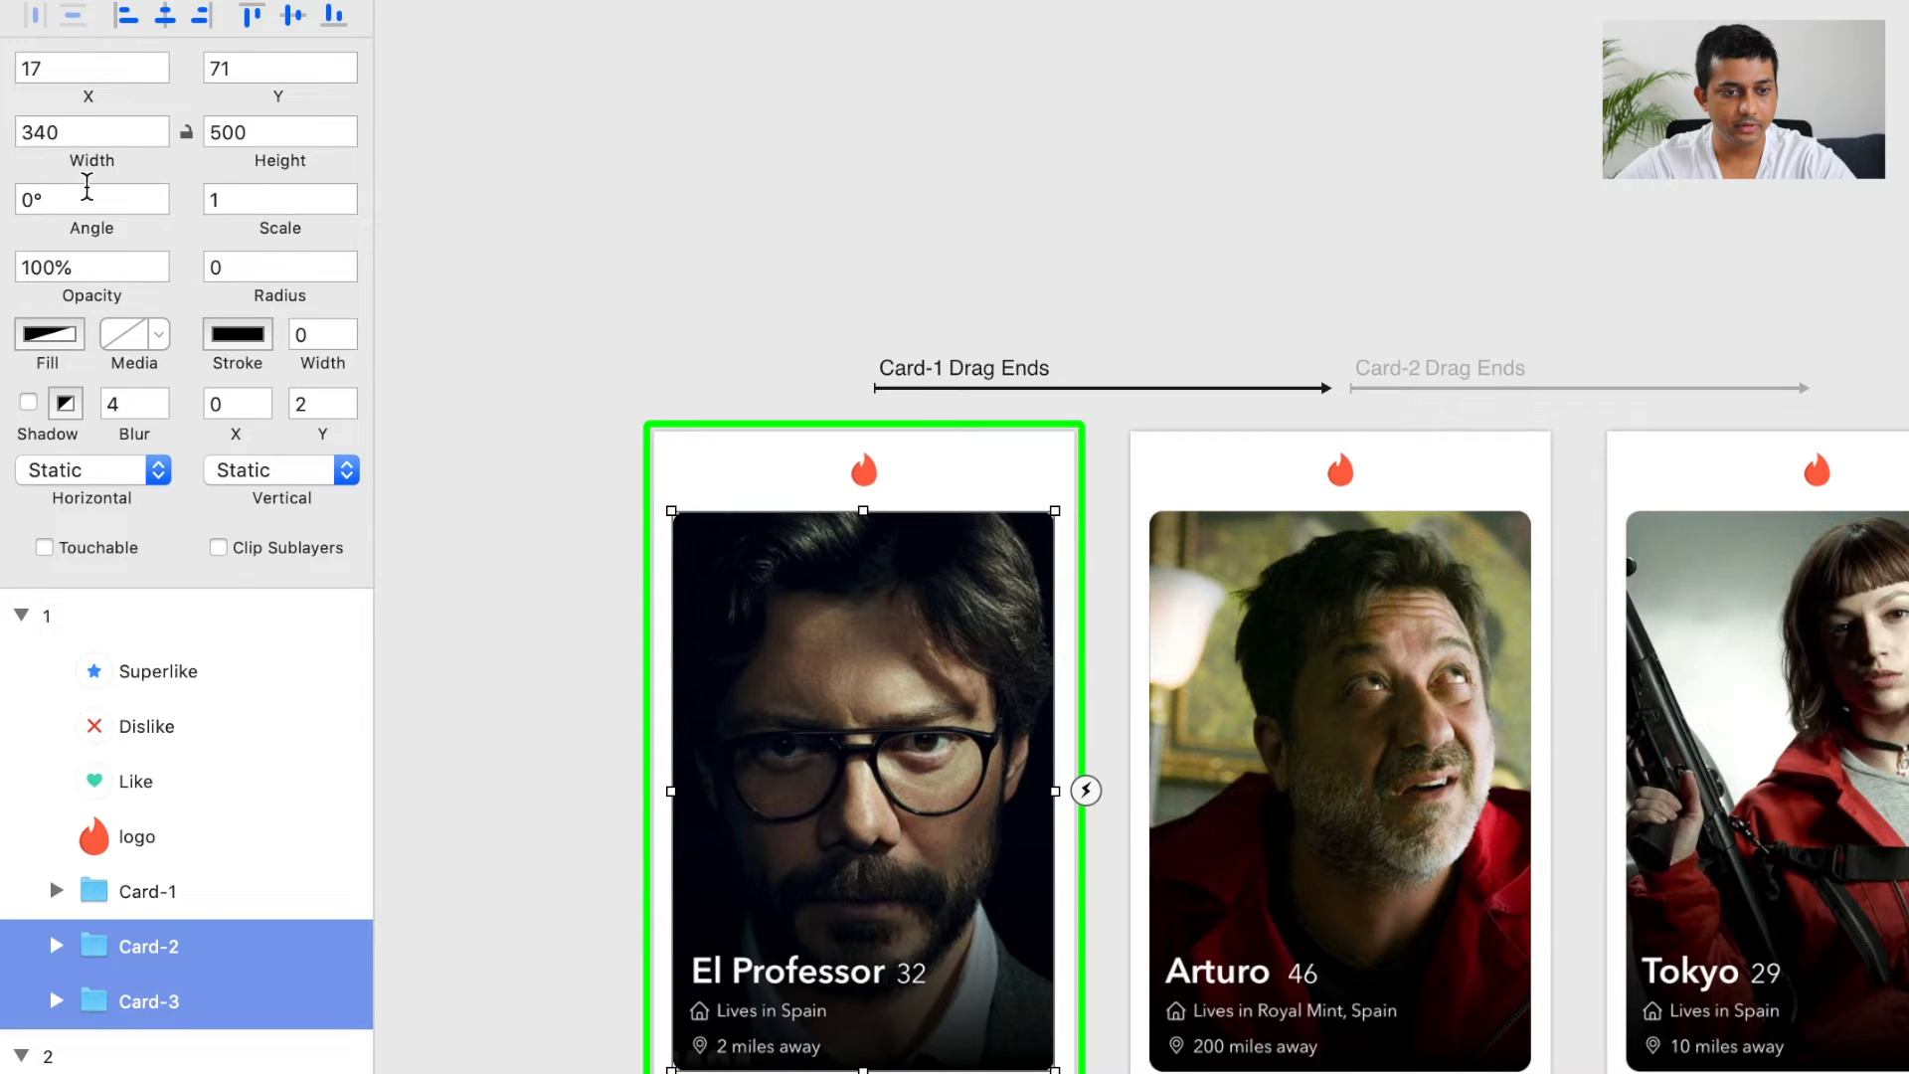
left_click(262, 194)
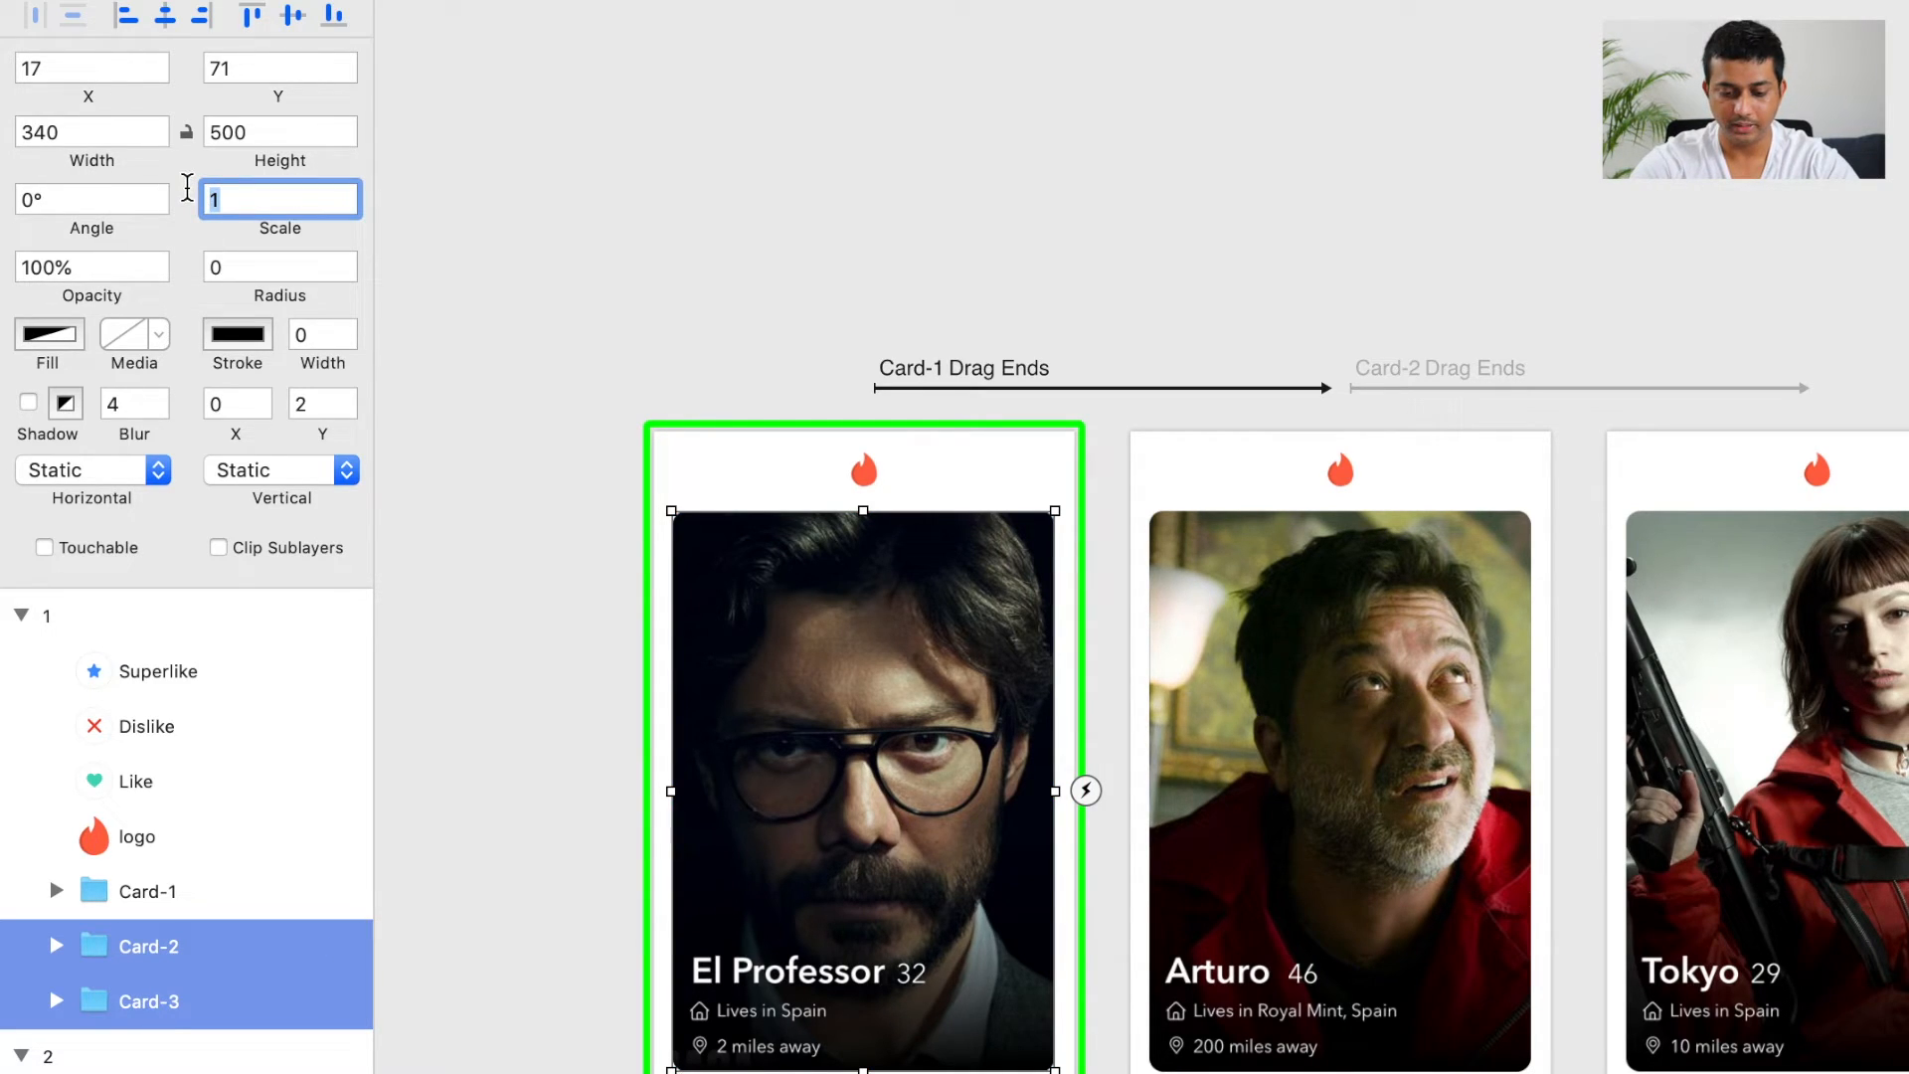
type("0.")
type("8")
key("Return")
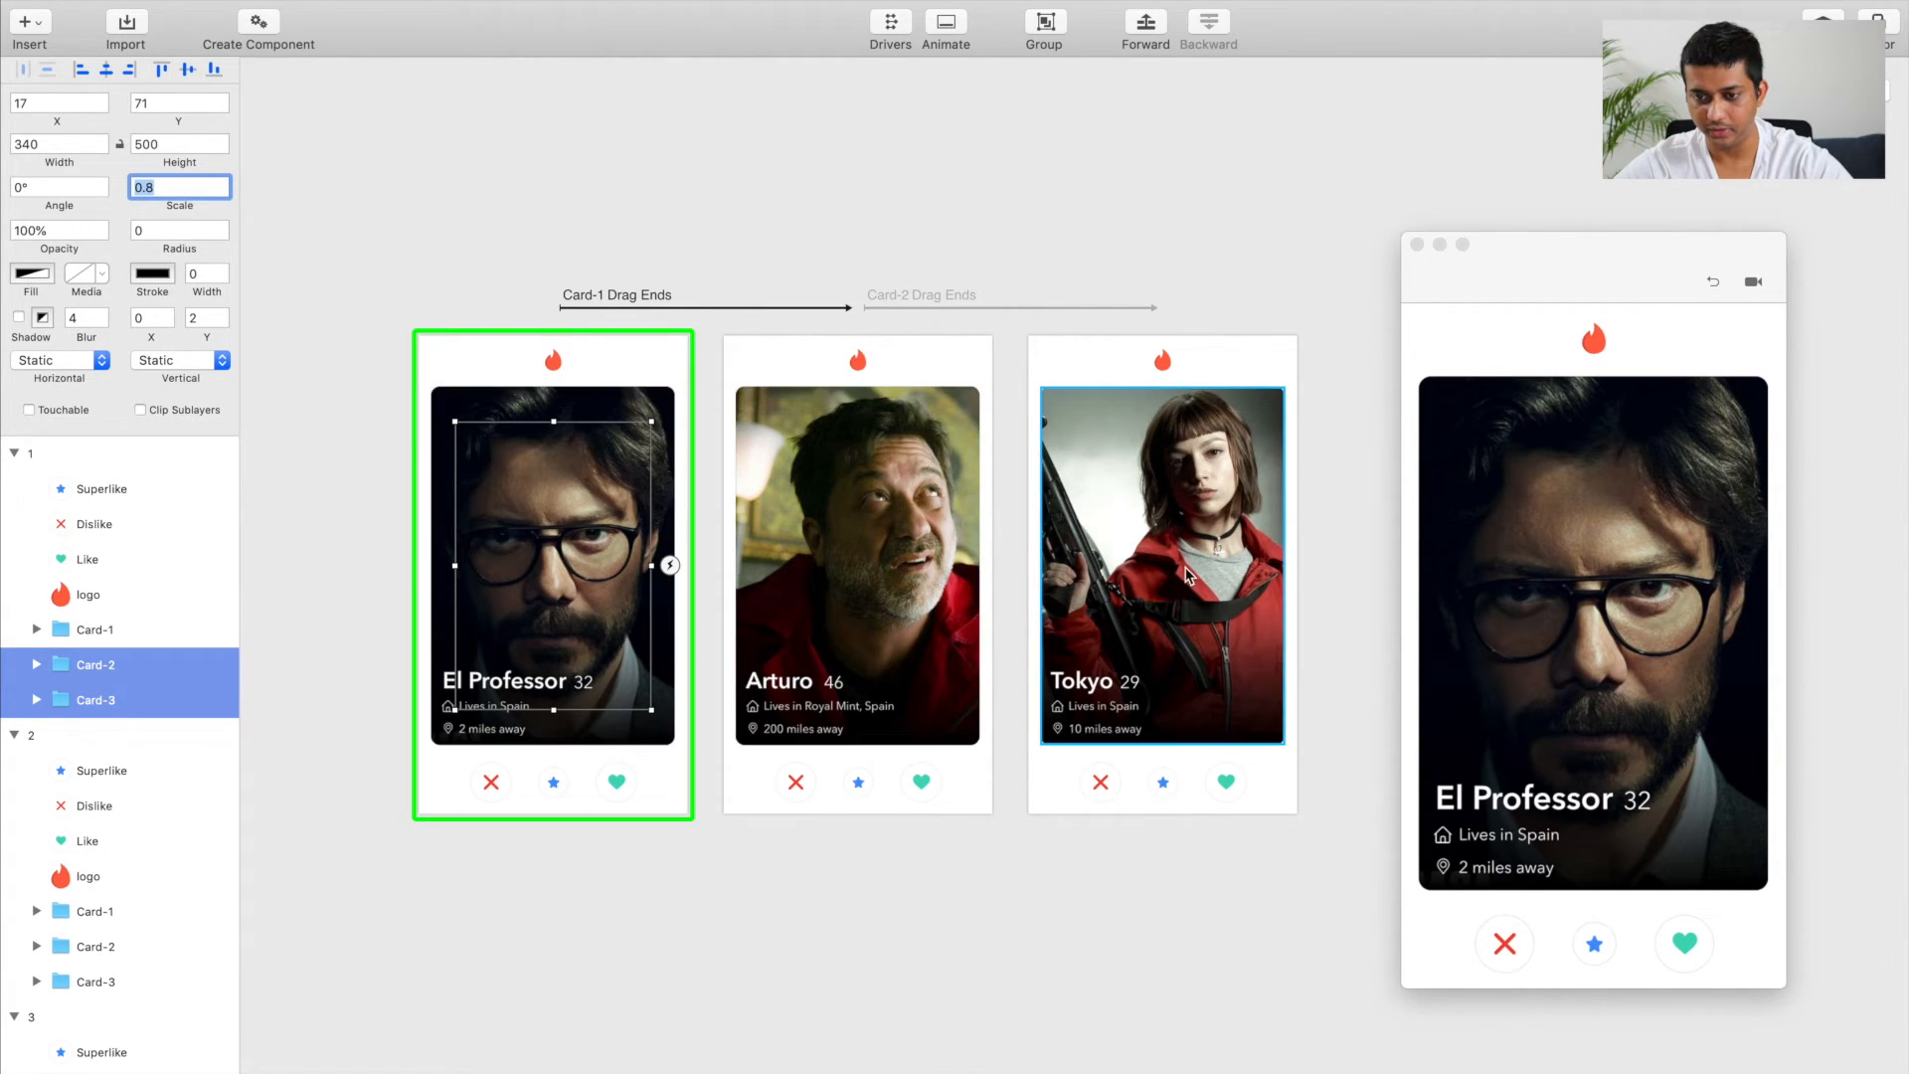
left_click(1580, 569)
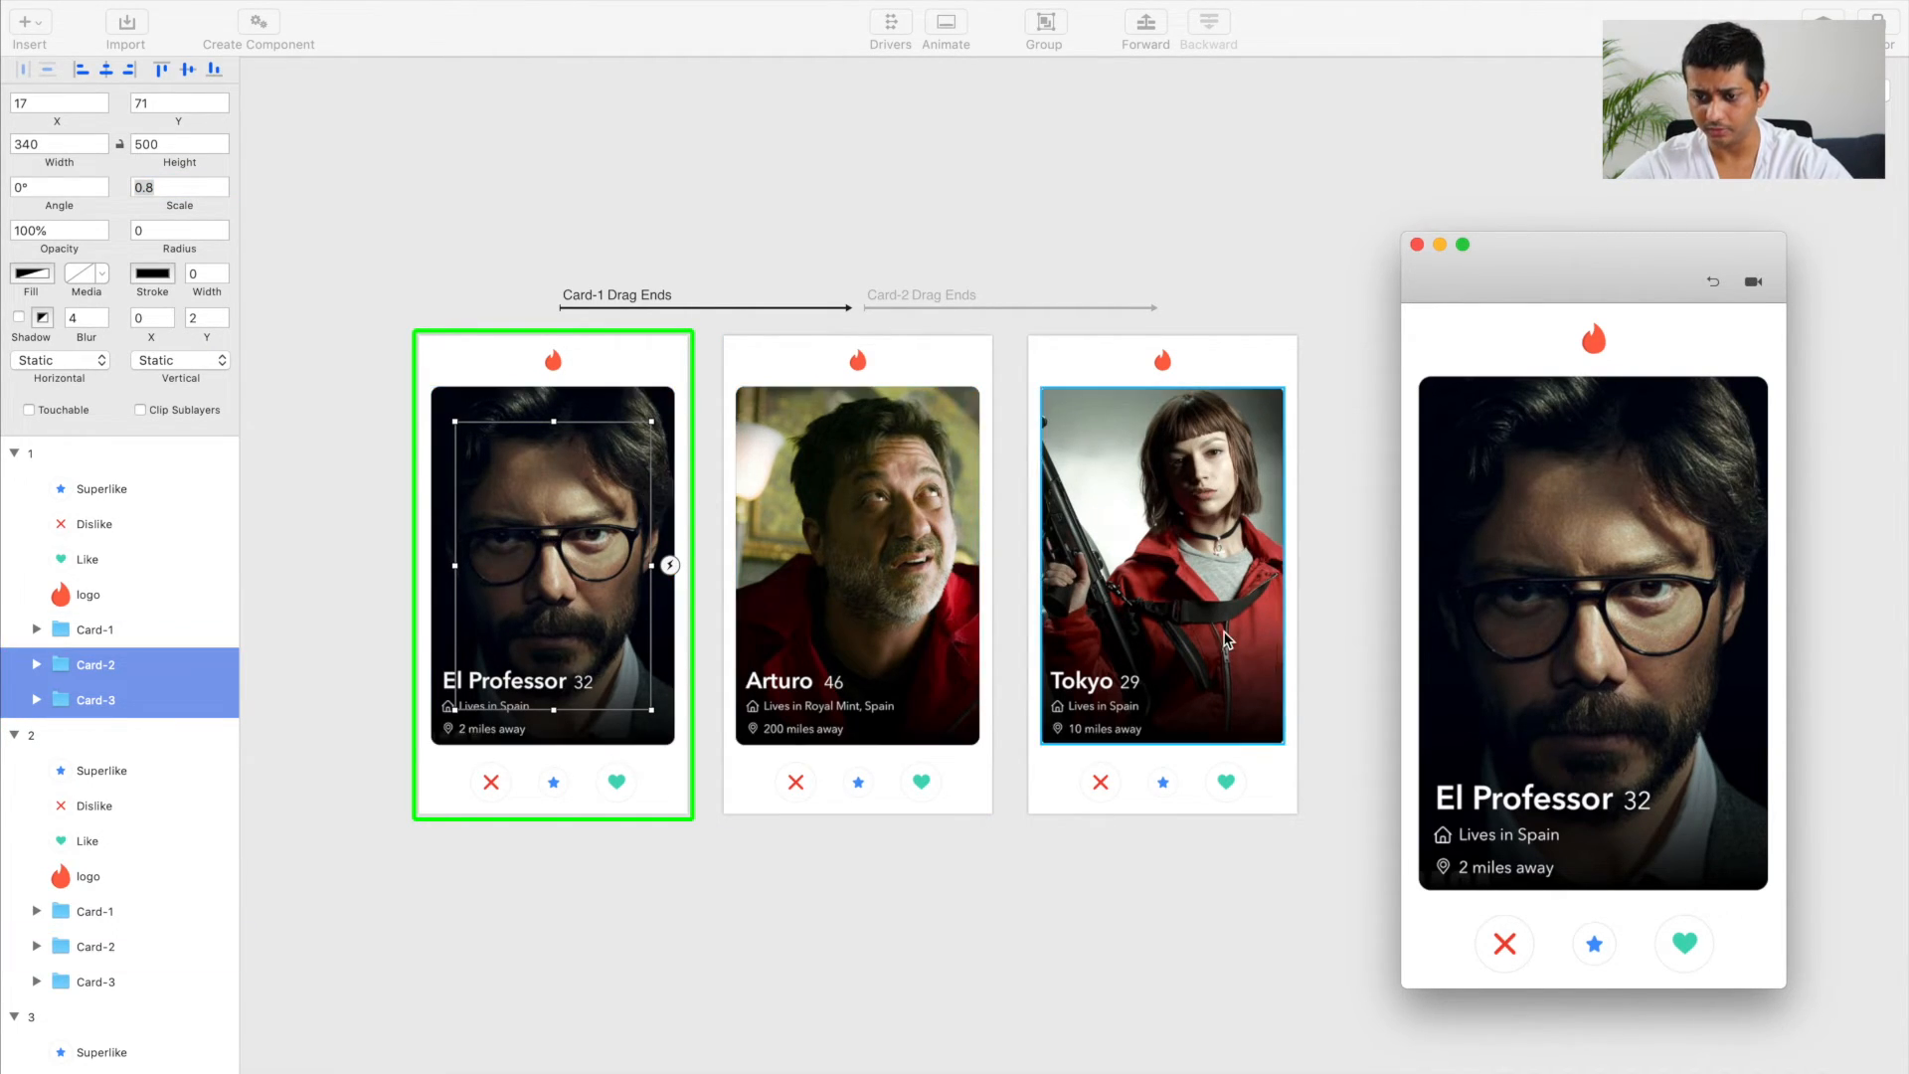
left_click_drag(1521, 584, 1626, 575)
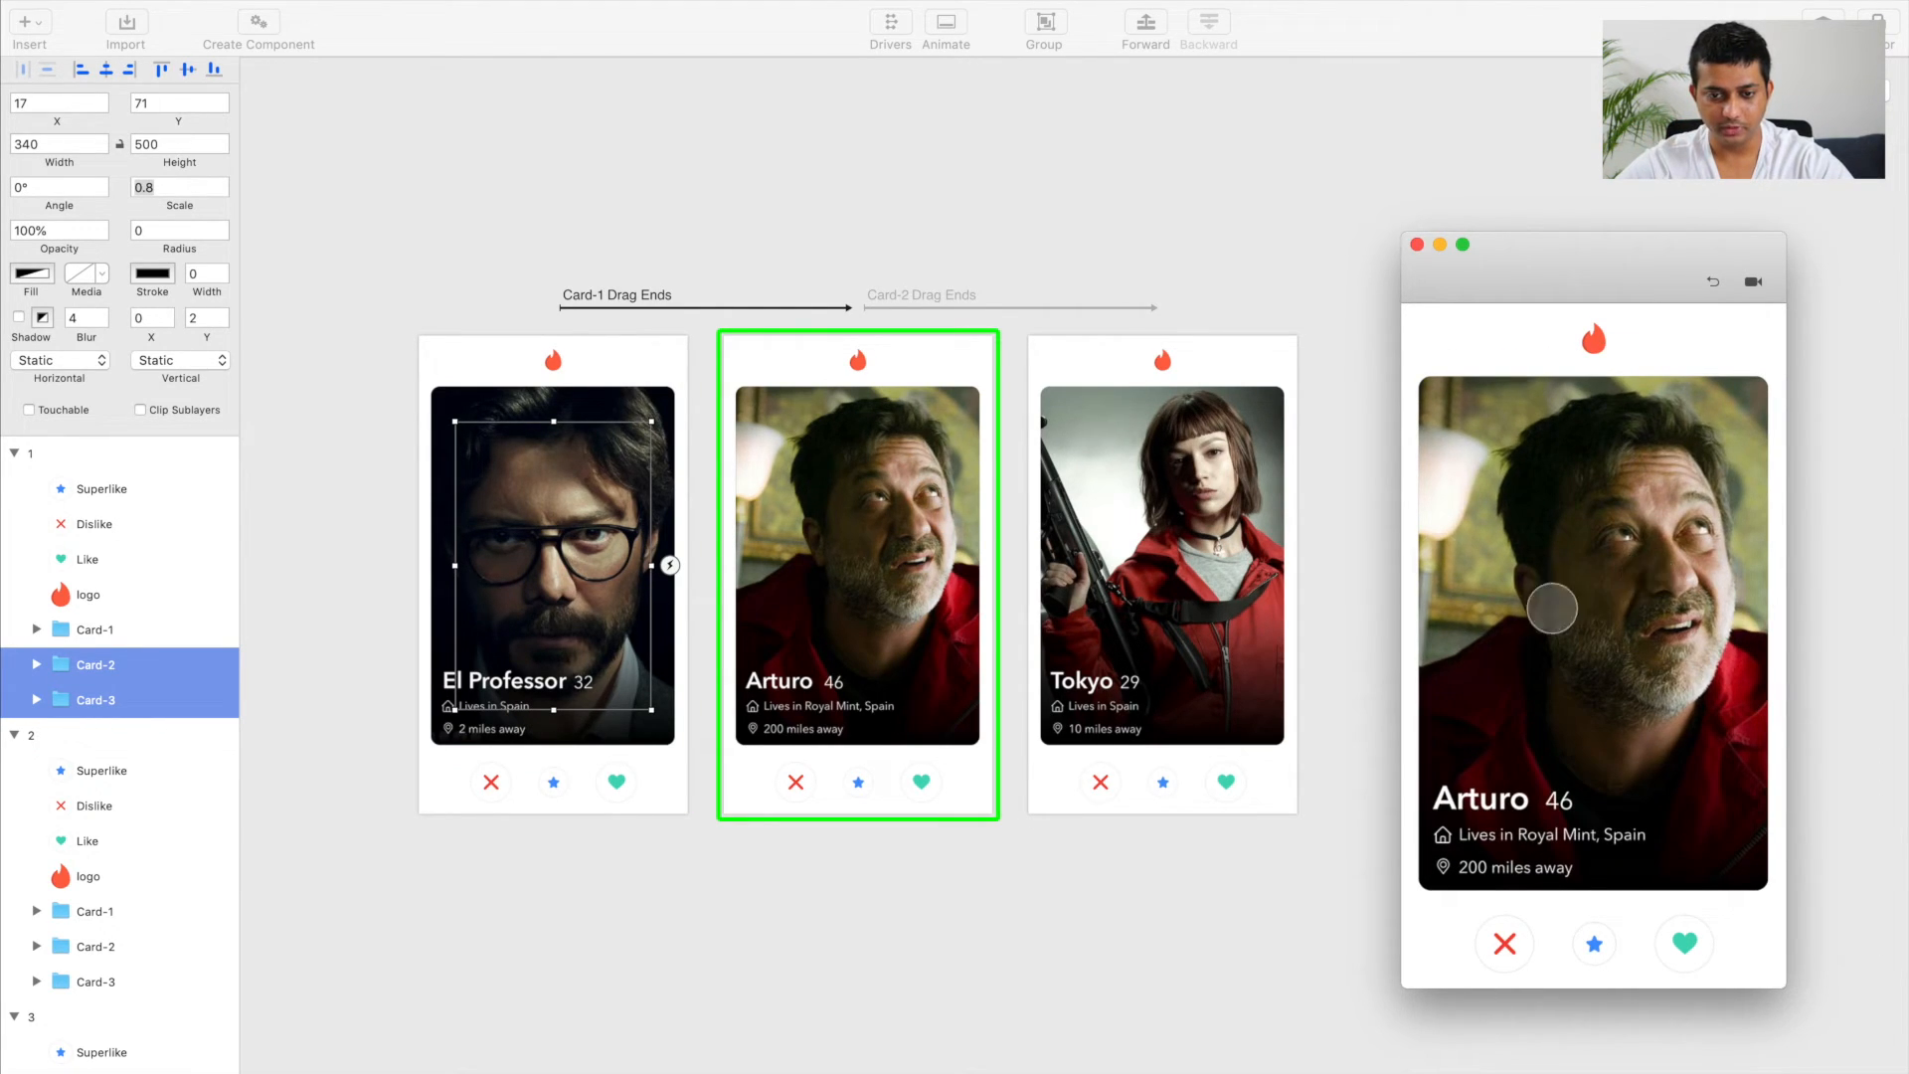
Step: Set the scale of Card-3 in artboard 2 to 0.8 and swipe Card-2 away in the preview to test it
left_click(786, 565)
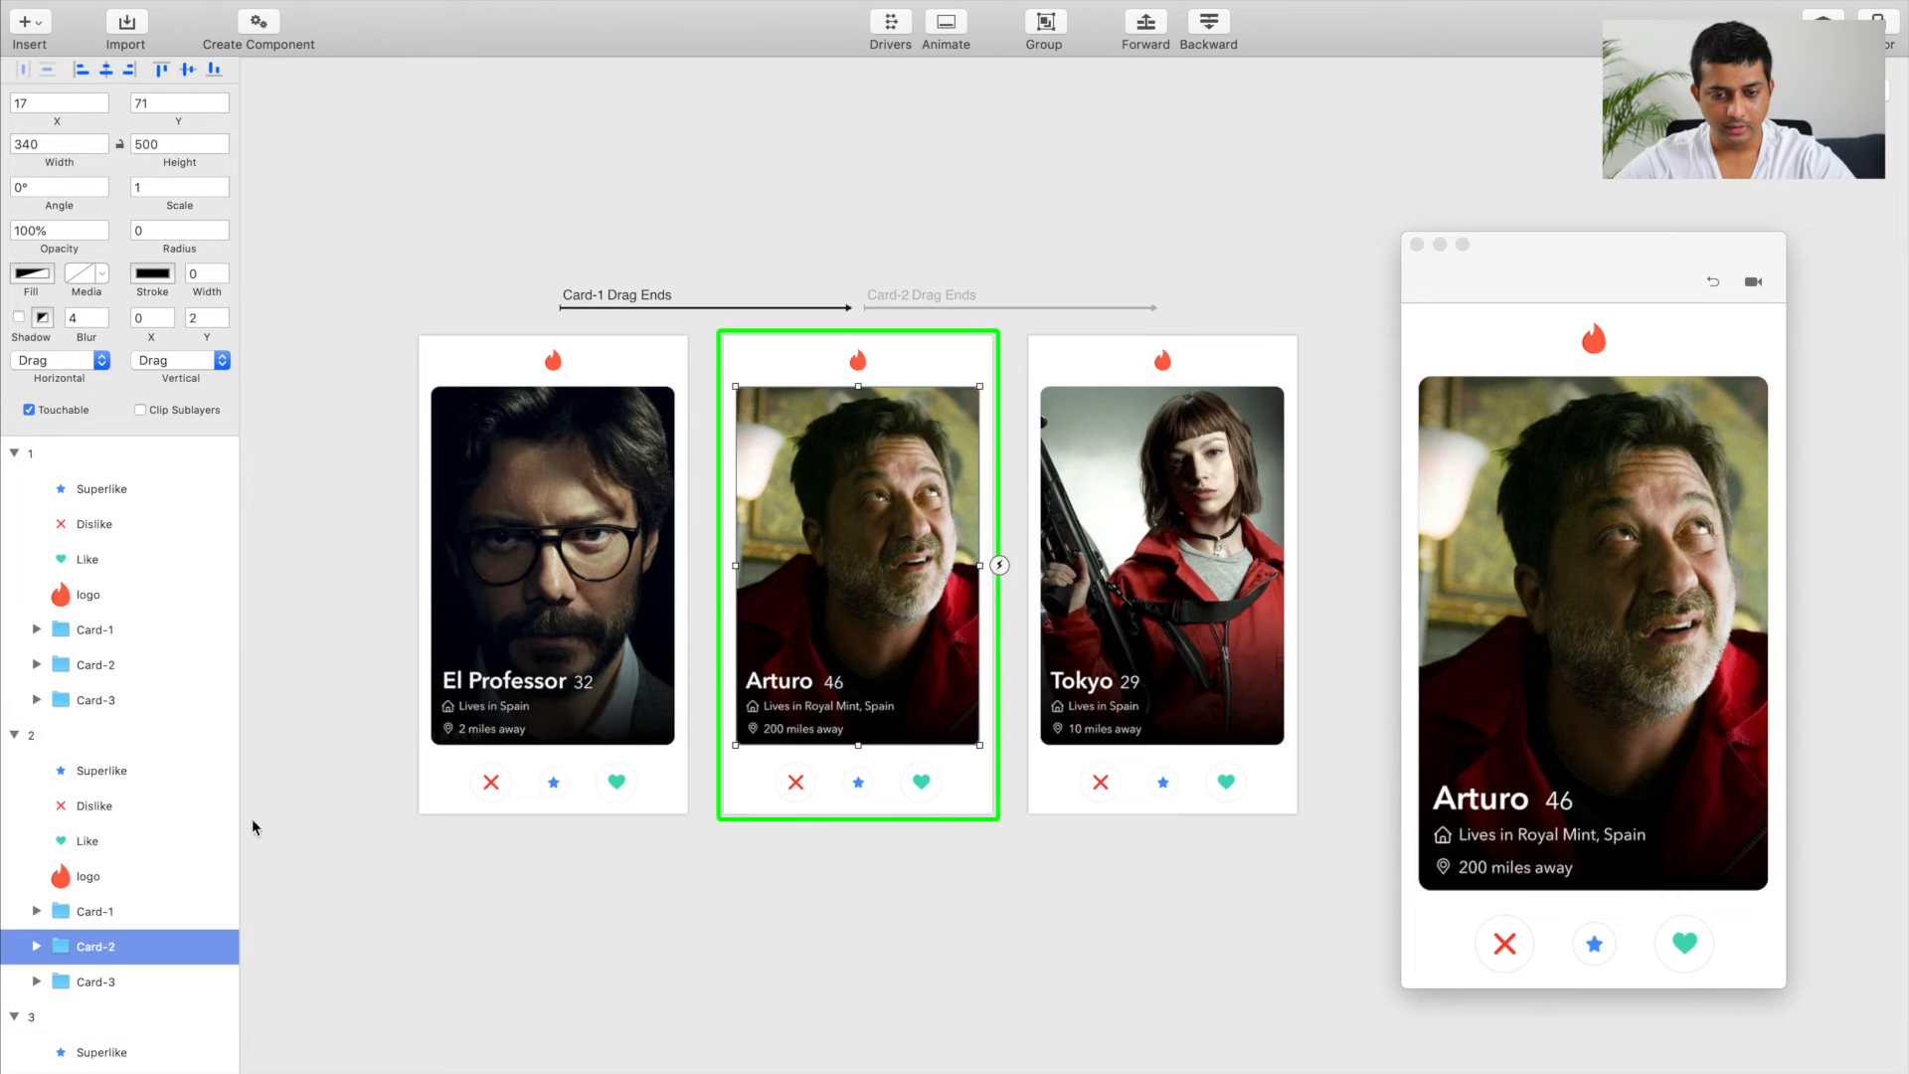
scroll(139, 885, "down", 2)
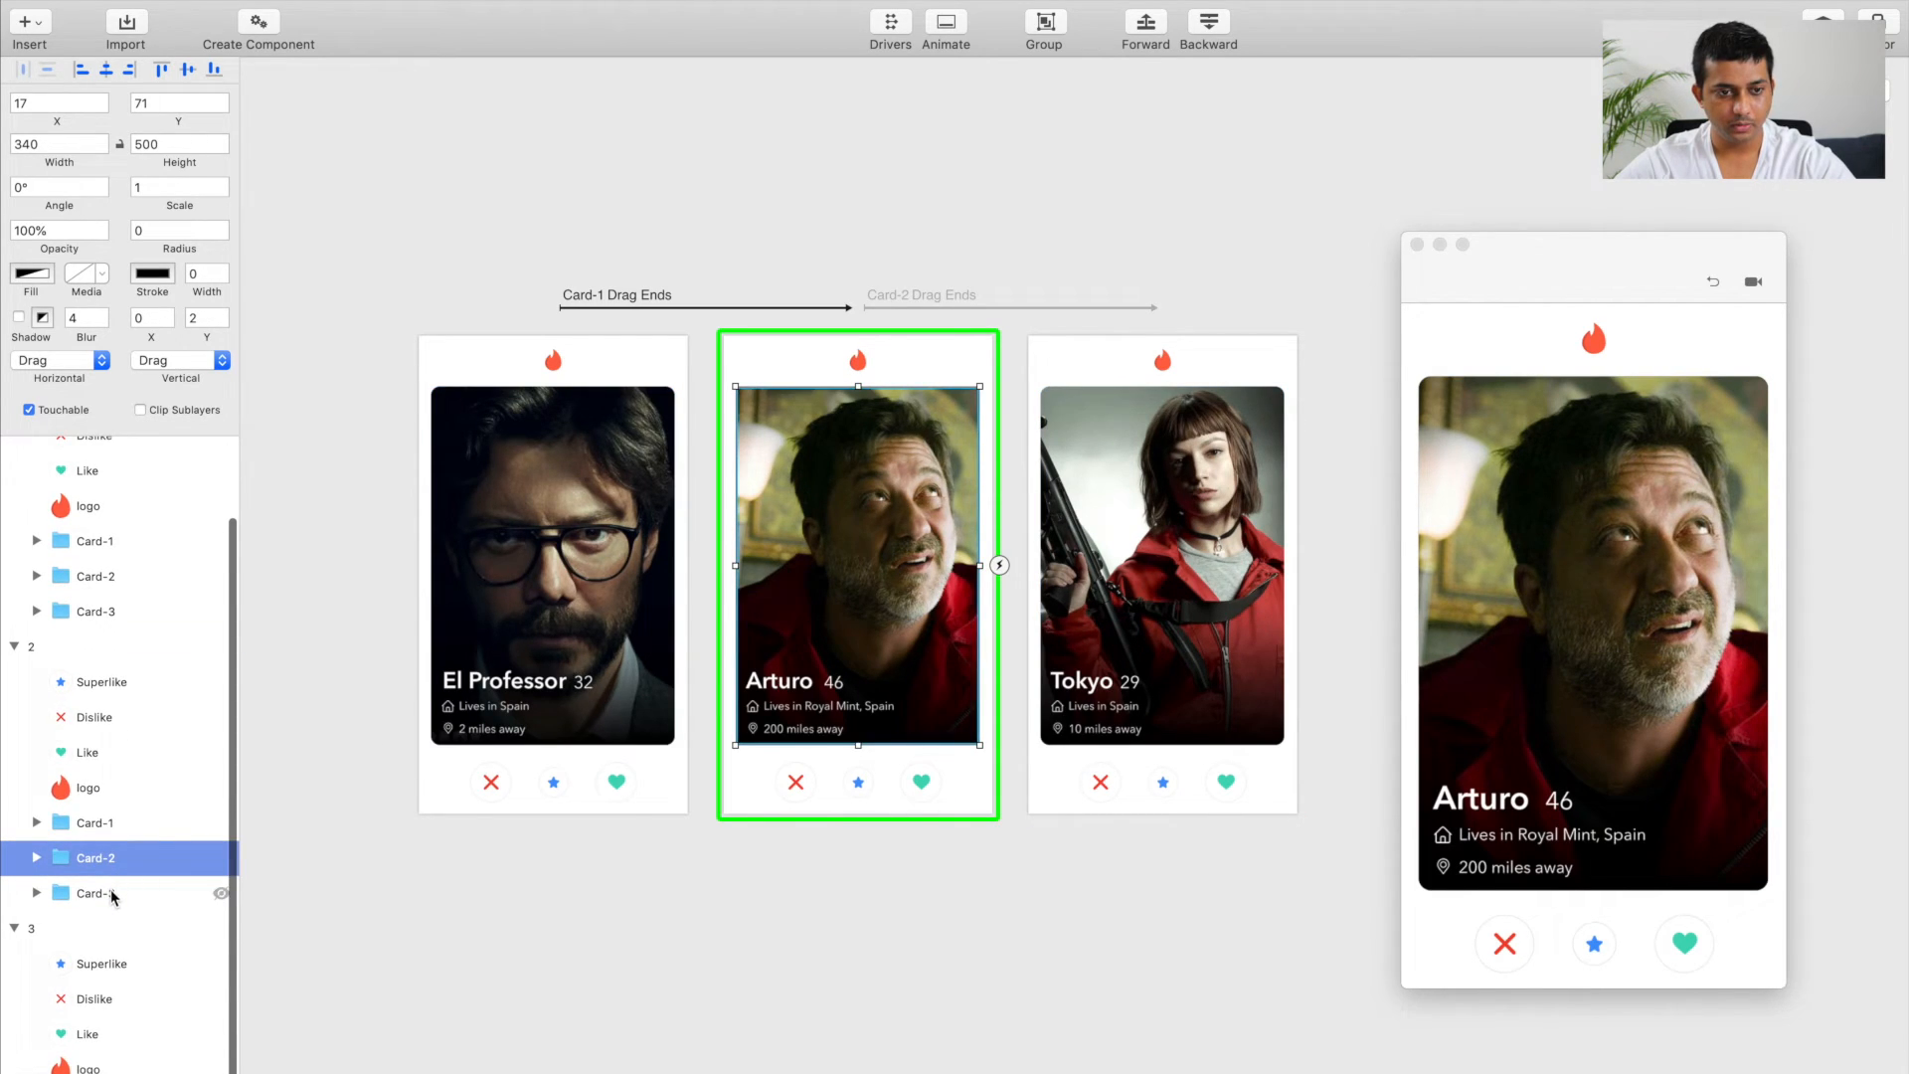
left_click(113, 894)
left_click(171, 187)
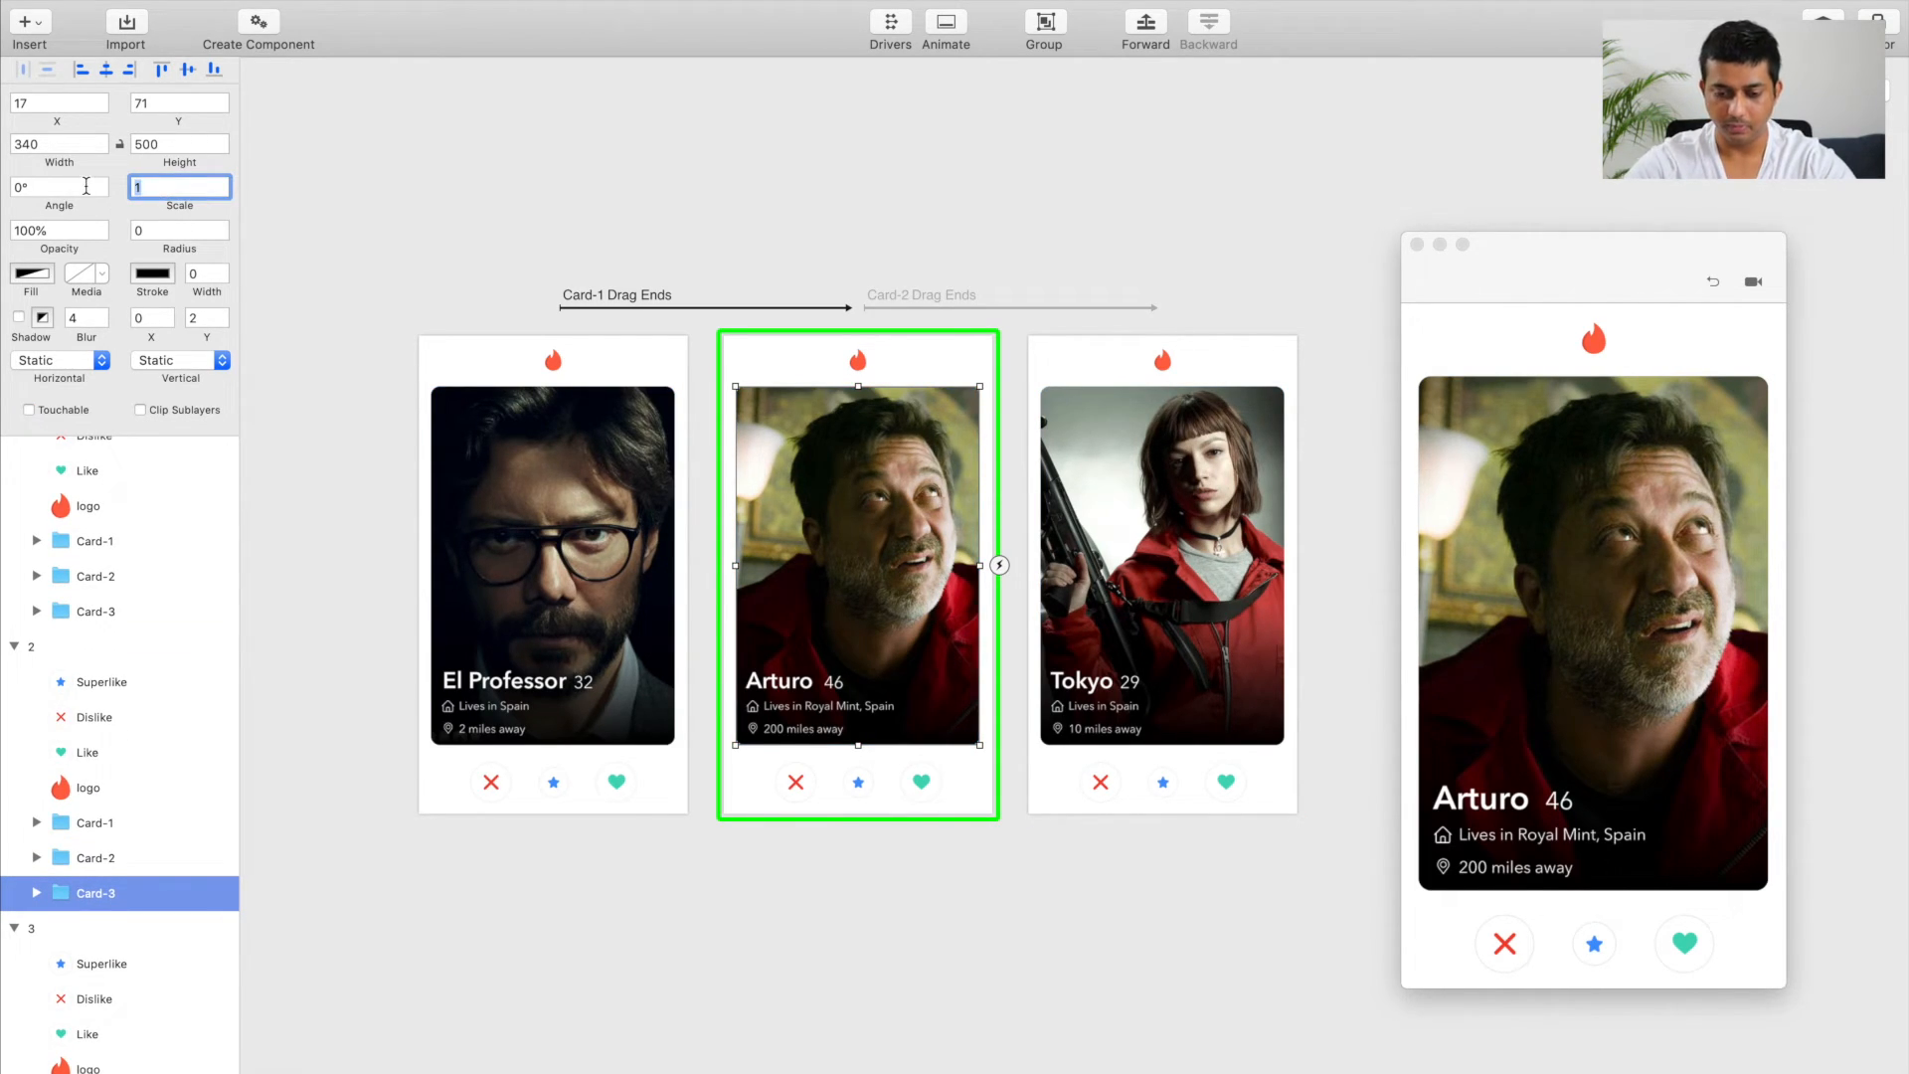
key("Return")
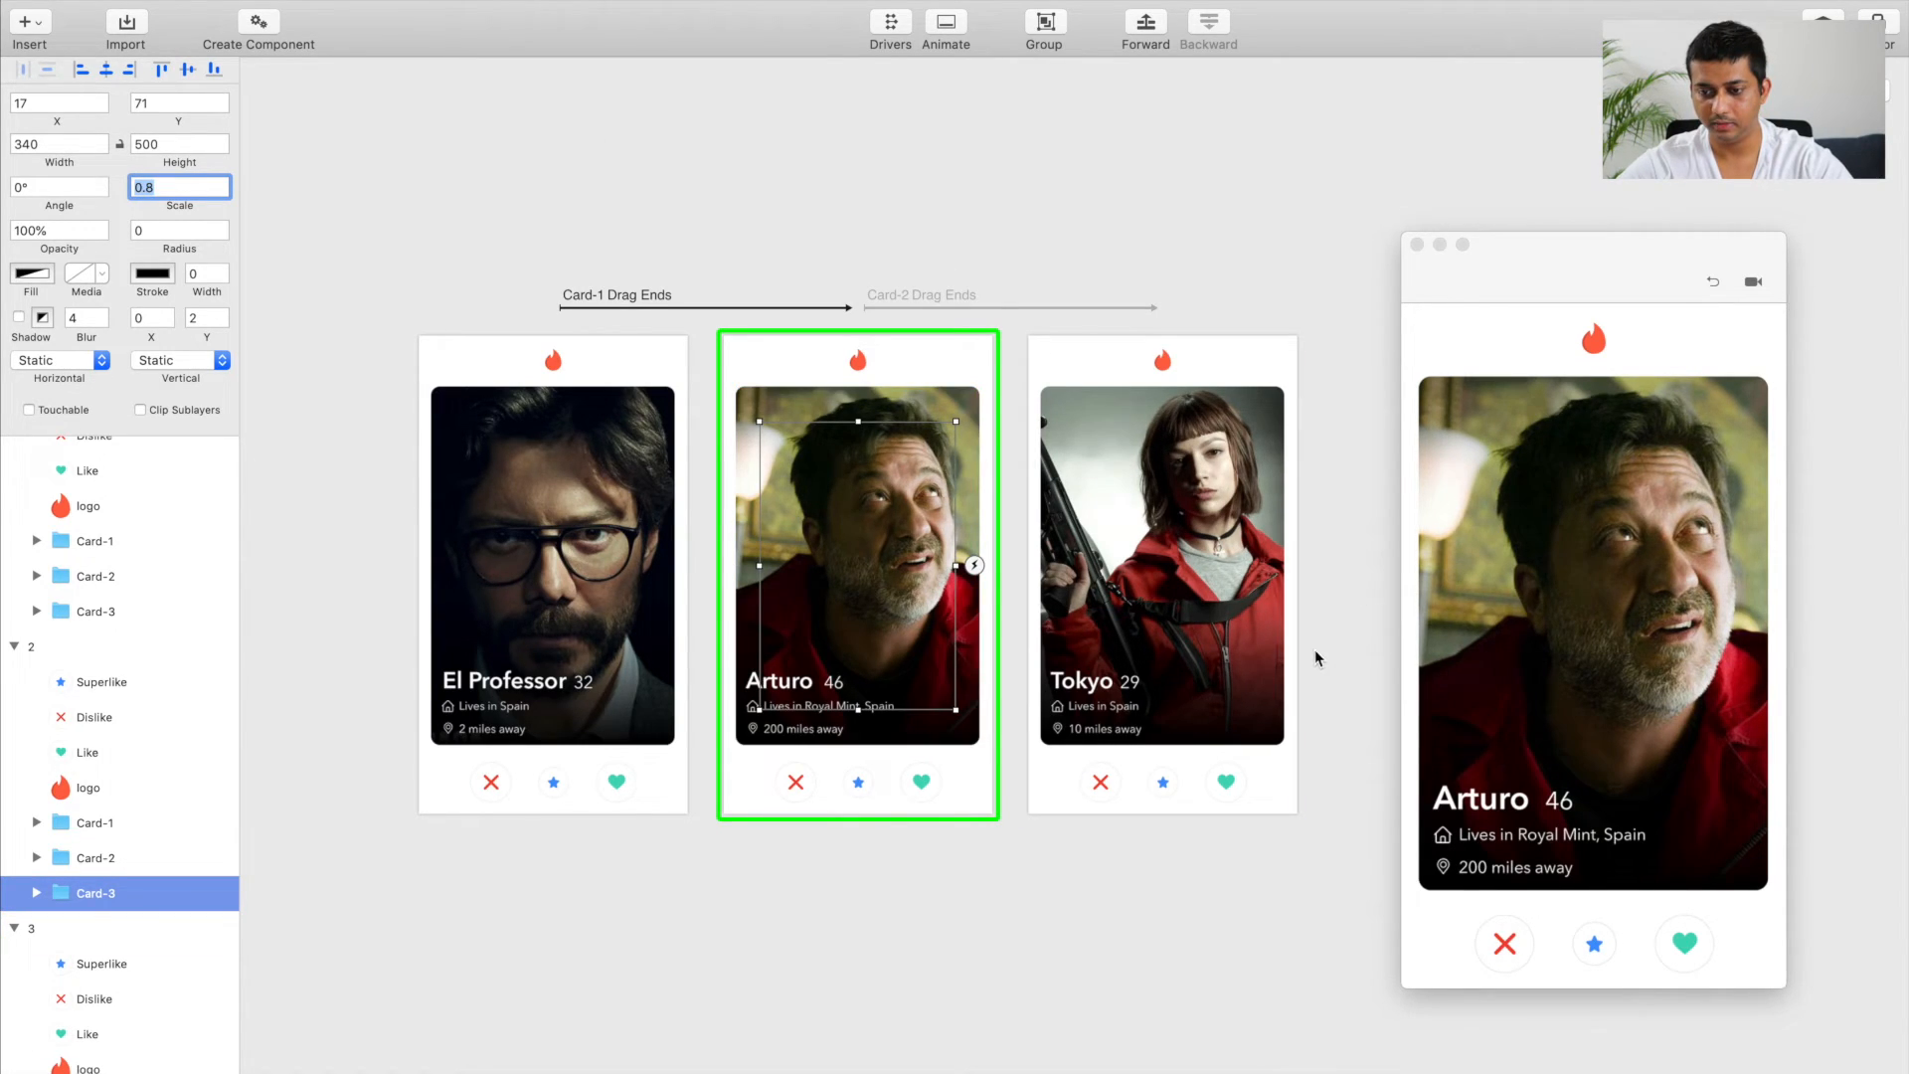
left_click(1588, 604)
left_click_drag(1613, 597, 1500, 599)
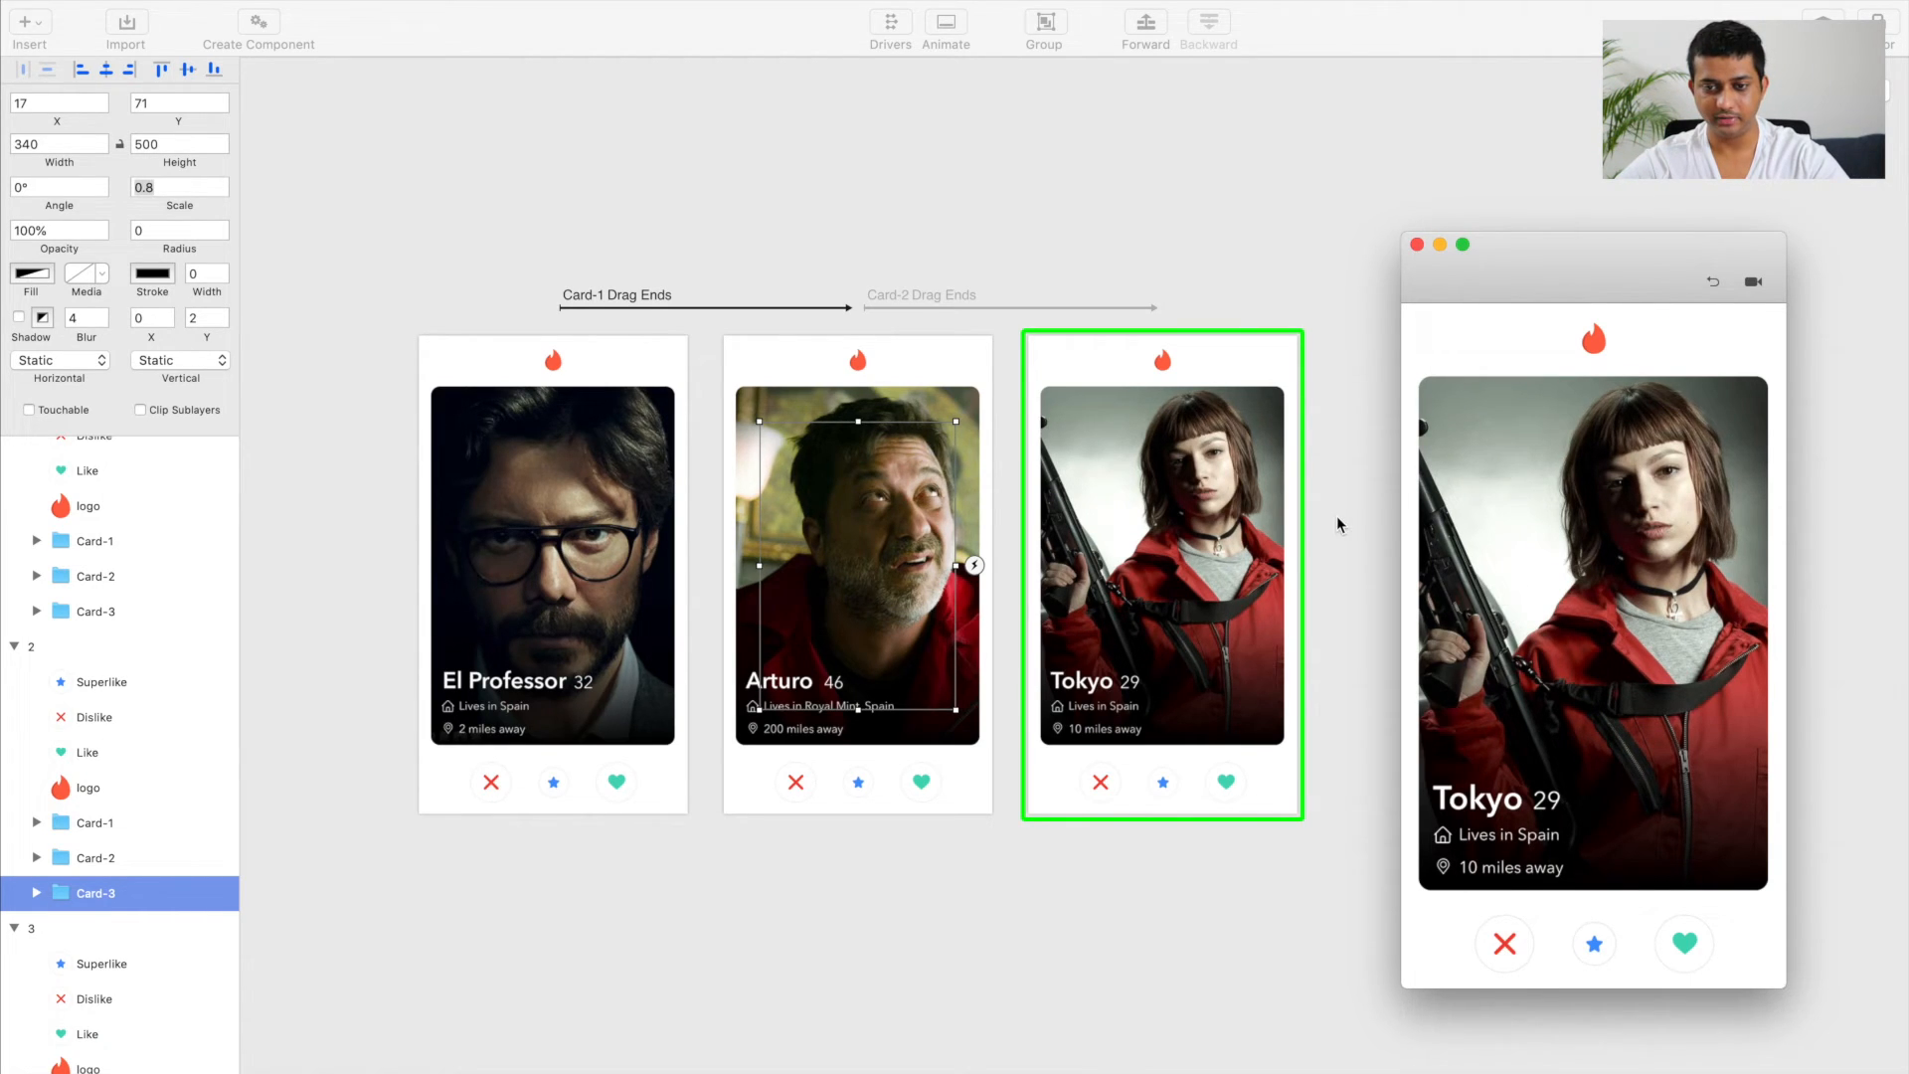
scroll(1337, 517, "left", 1)
scroll(1132, 498, "right", 2)
scroll(1127, 477, "left", 1)
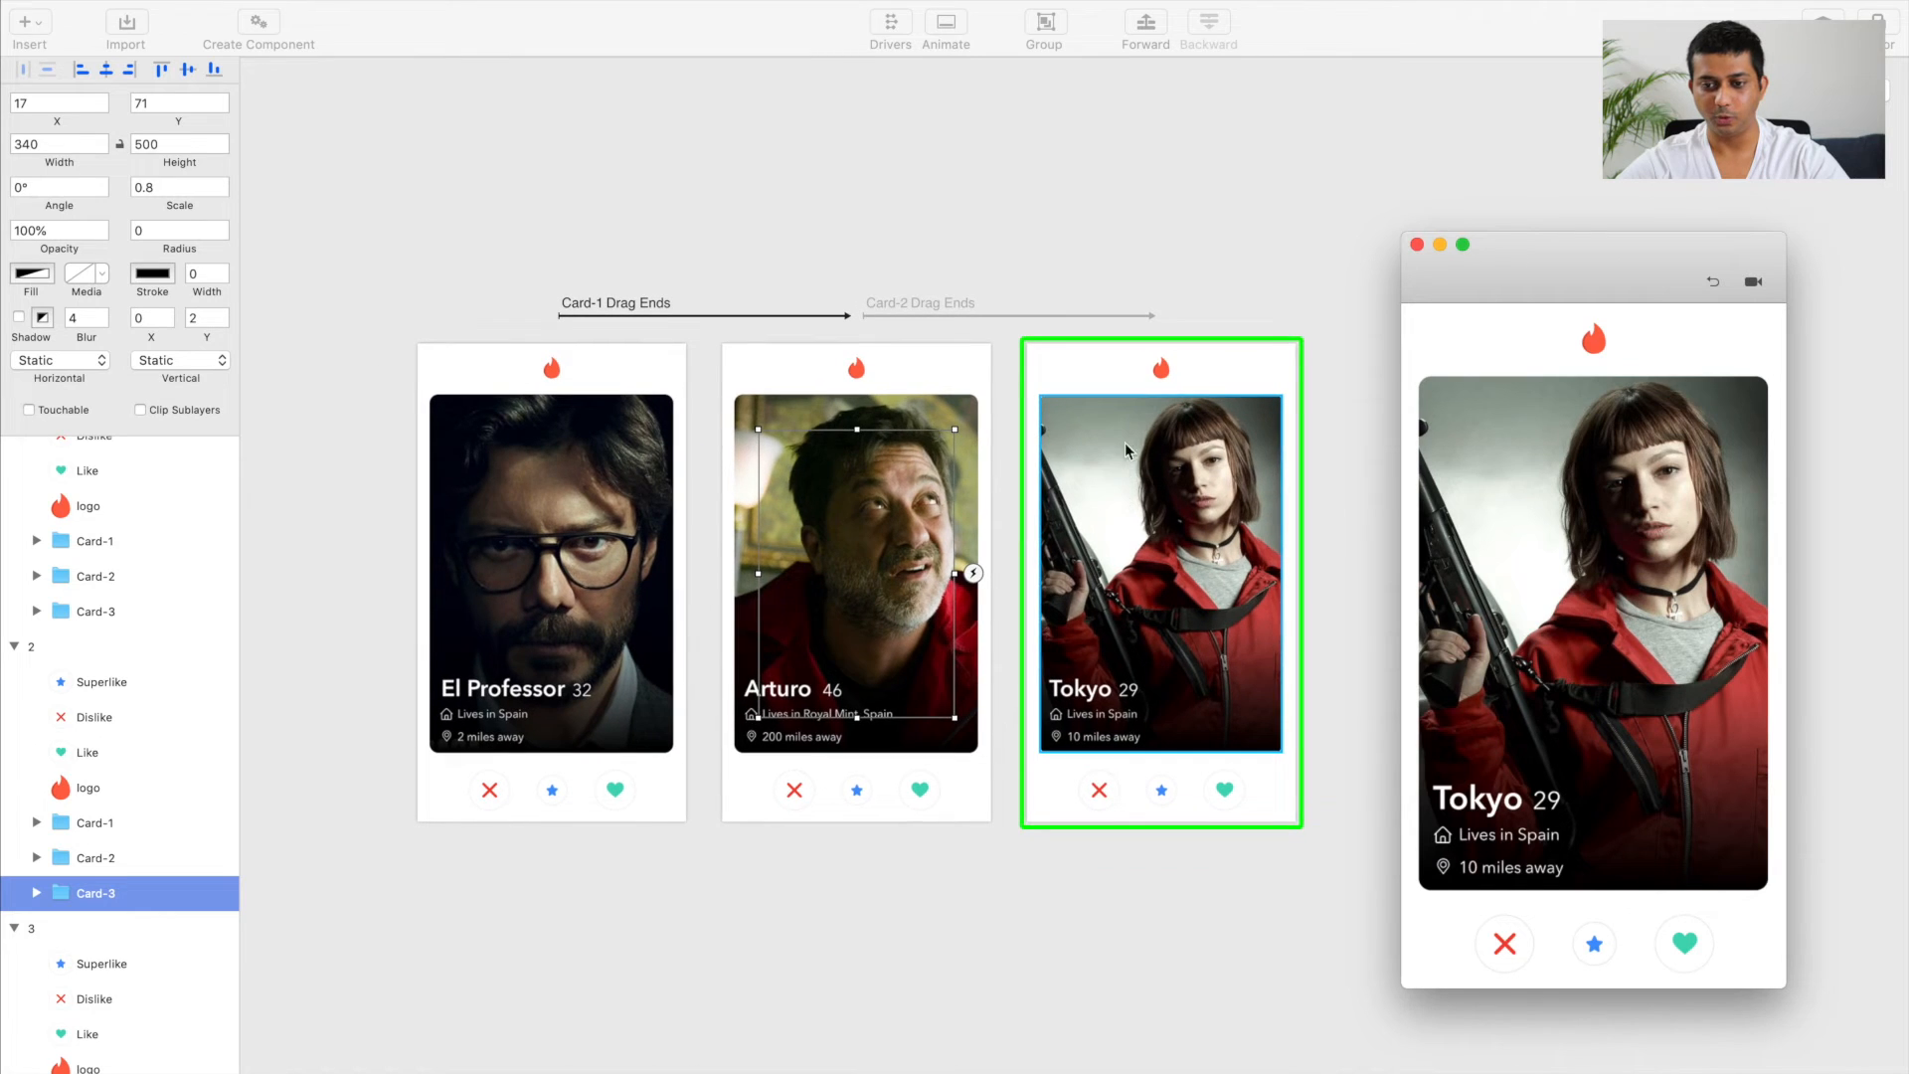
left_click(1142, 274)
scroll(1142, 274, "up", 3)
scroll(1142, 273, "down", 3)
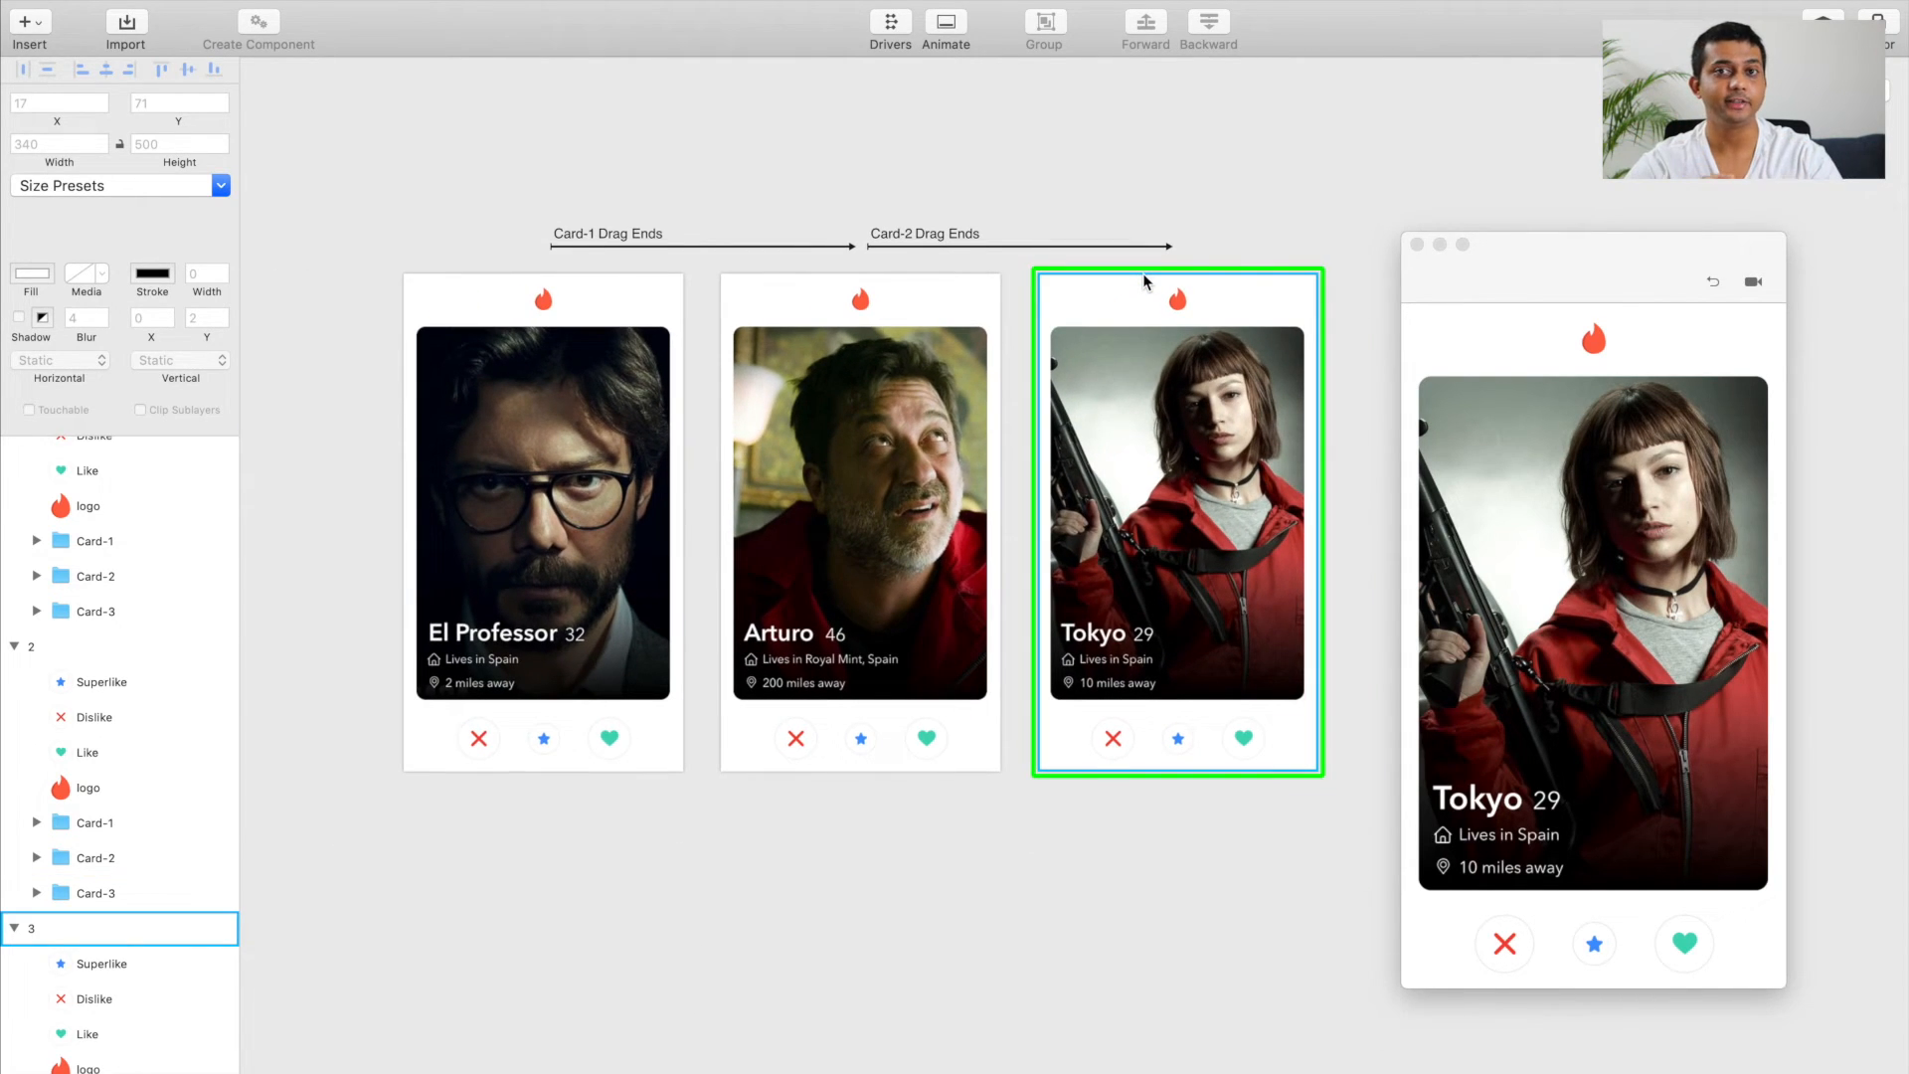